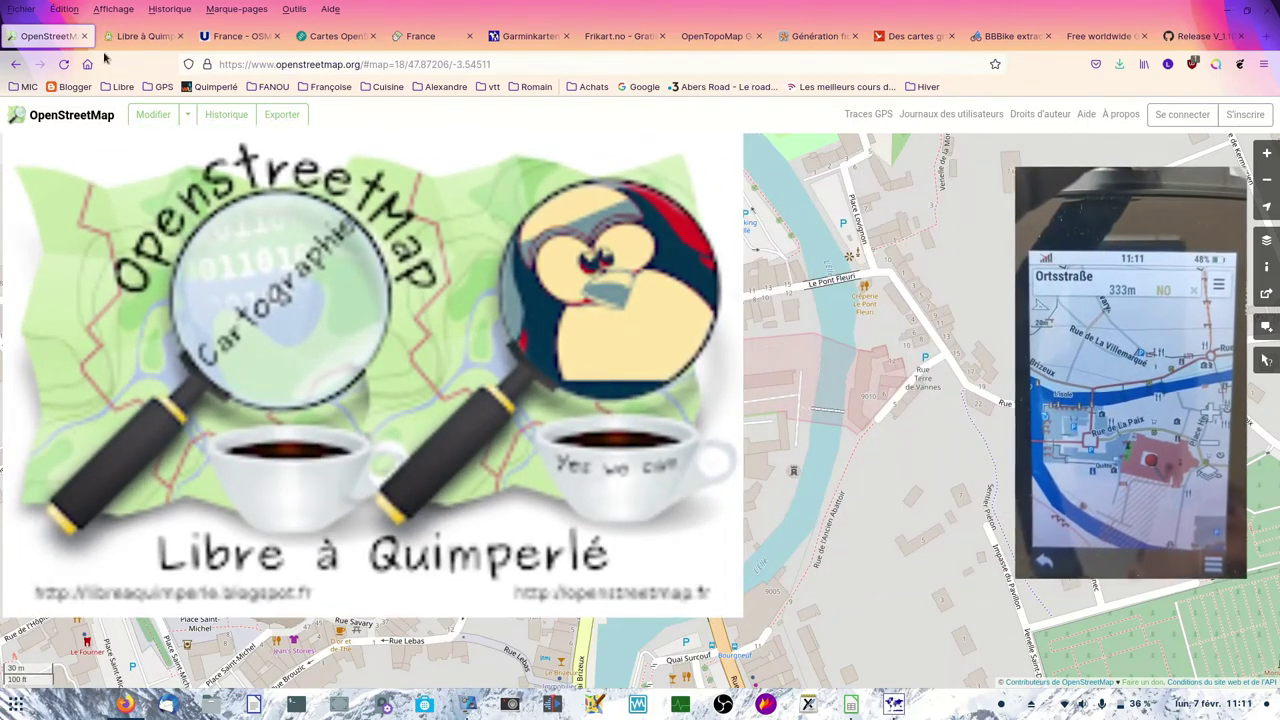
Consult the Garmin map list on the Libre à Quimperlé OSM page and save france_gmapsupp.img from Userbeam's France page to disk.
click(140, 36)
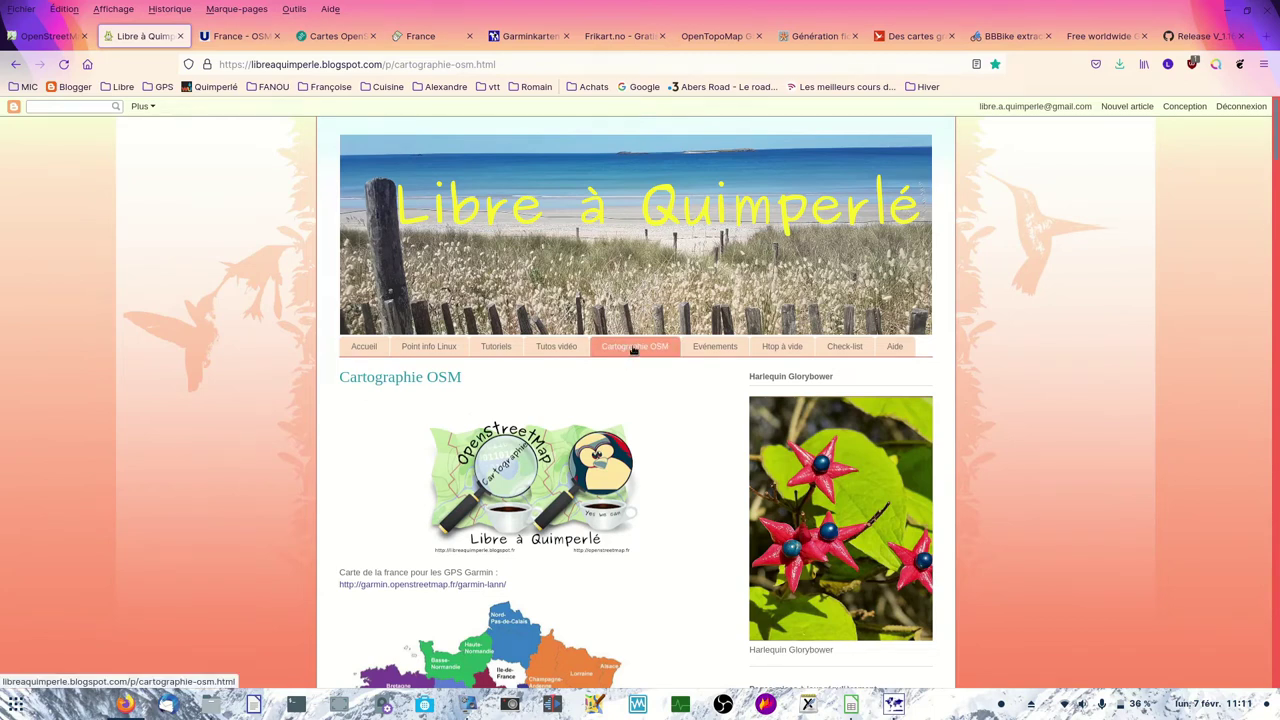
scroll(427, 438, down, 6)
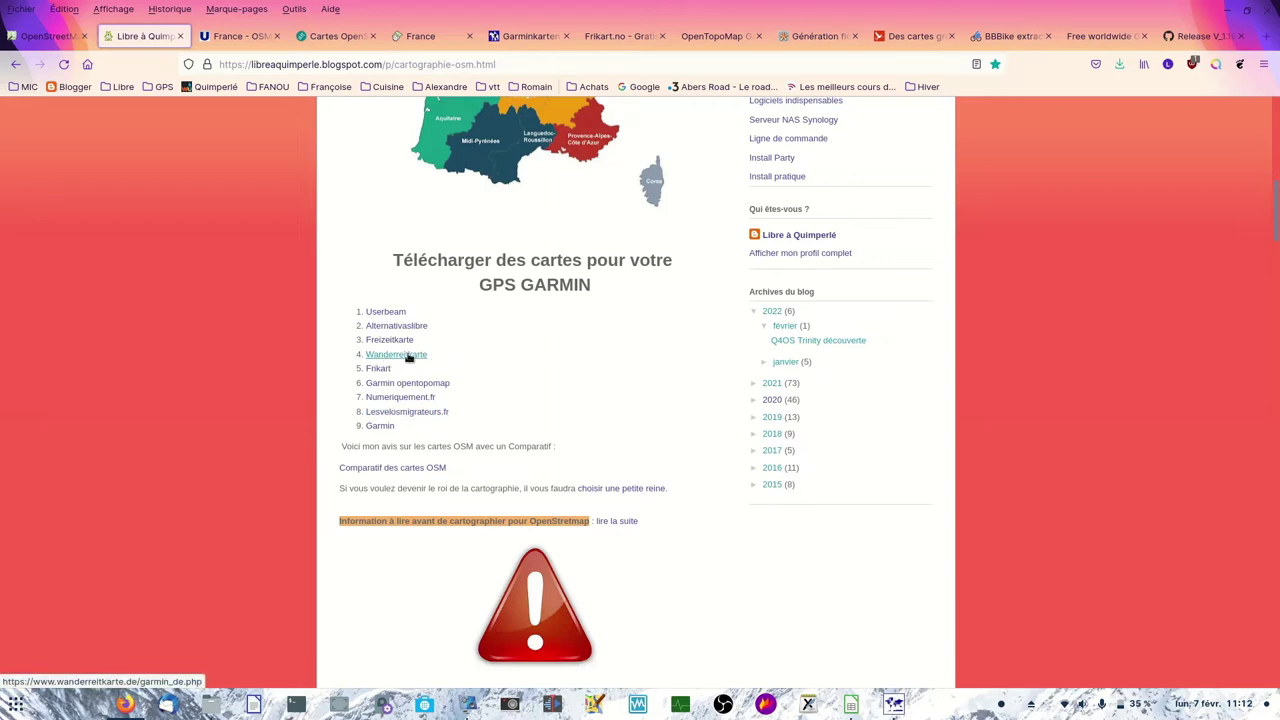
click(231, 33)
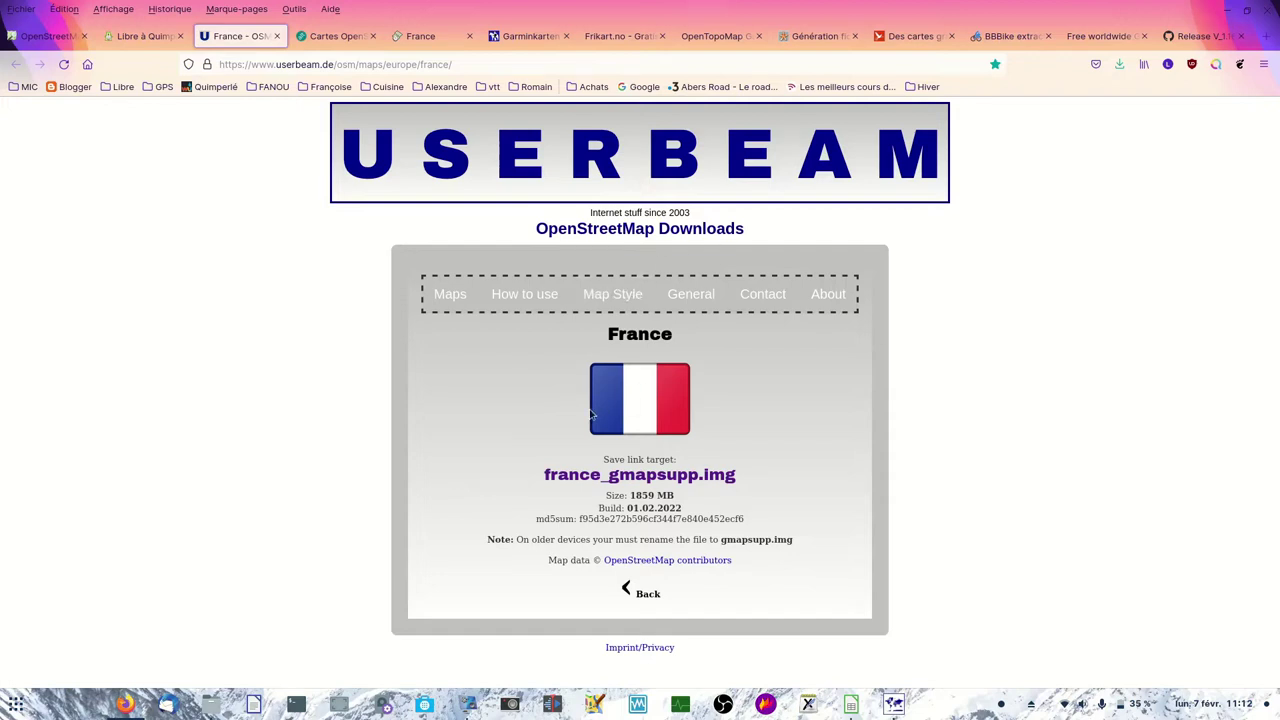
click(644, 480)
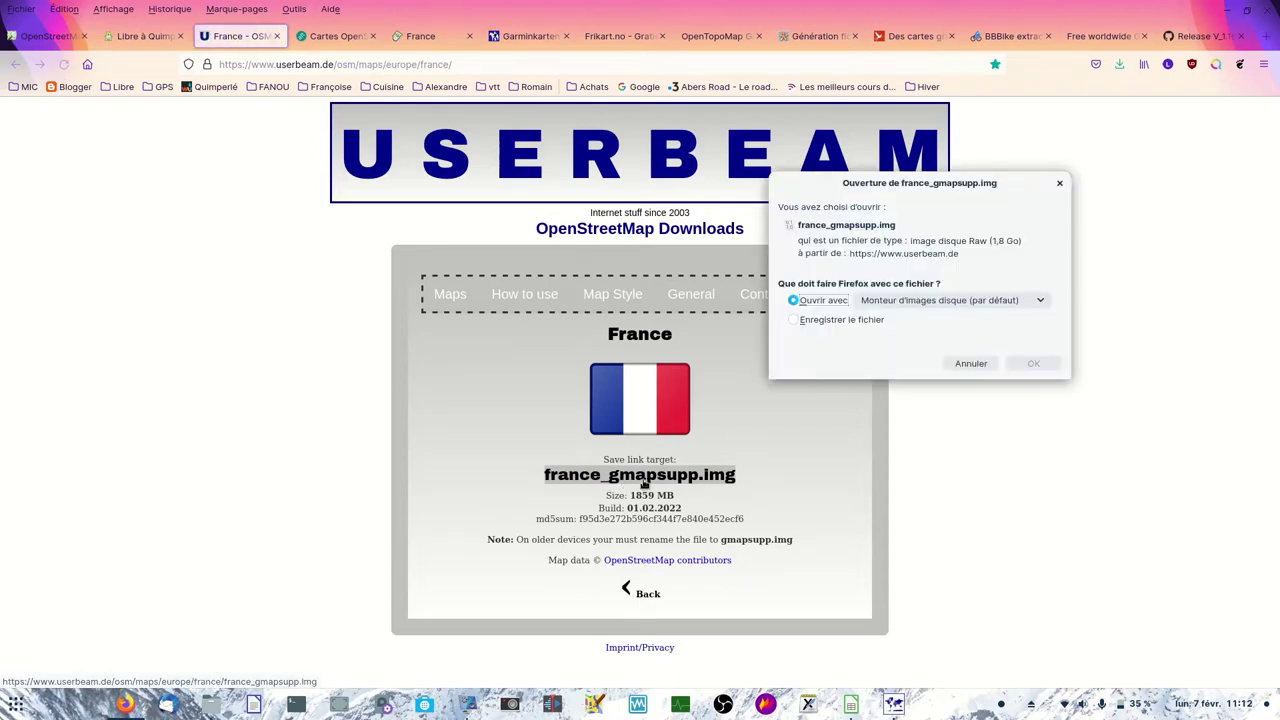
click(805, 320)
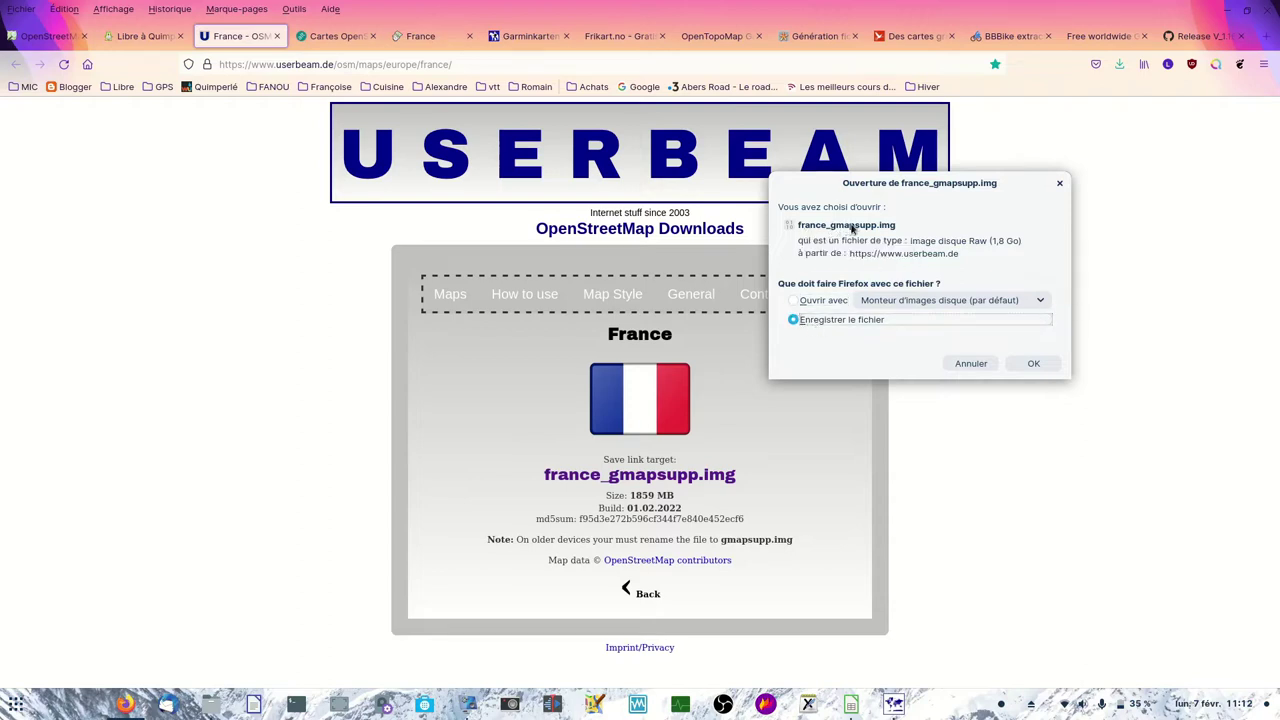
click(1033, 363)
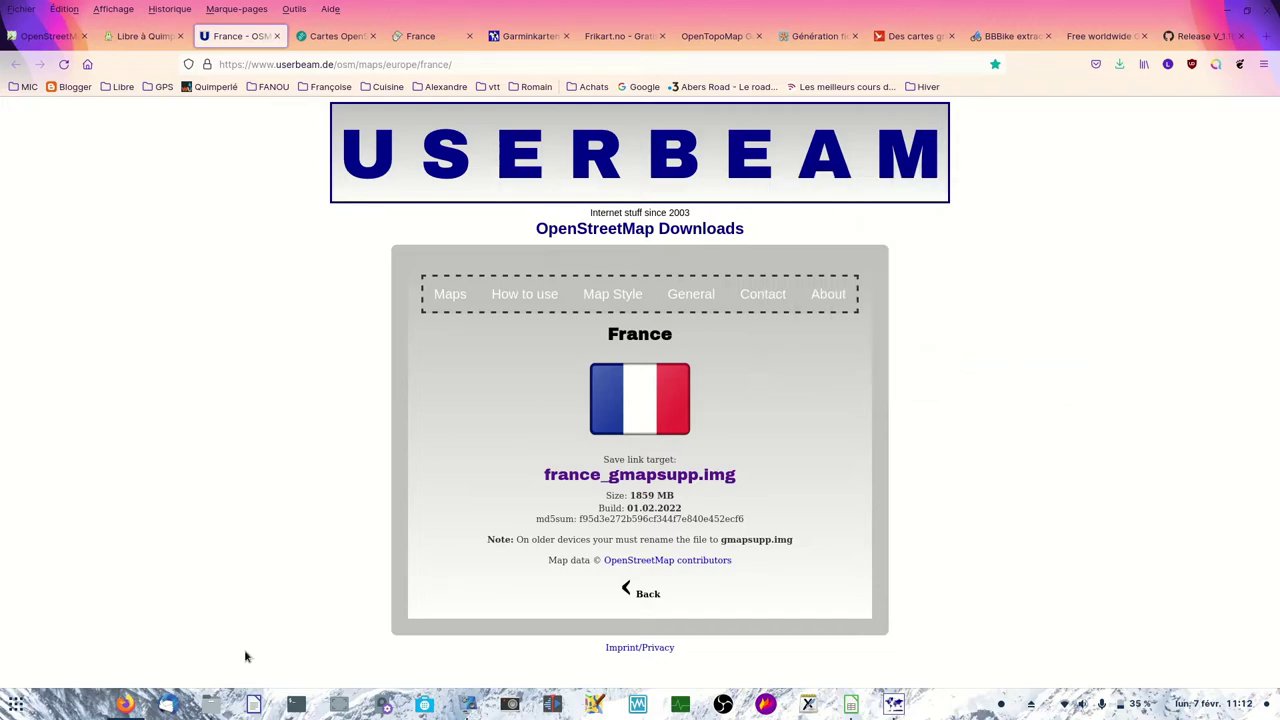
Switch to the file manager and extract gmapsupp_topo.img.zip in place in the CARTES folder.
click(213, 705)
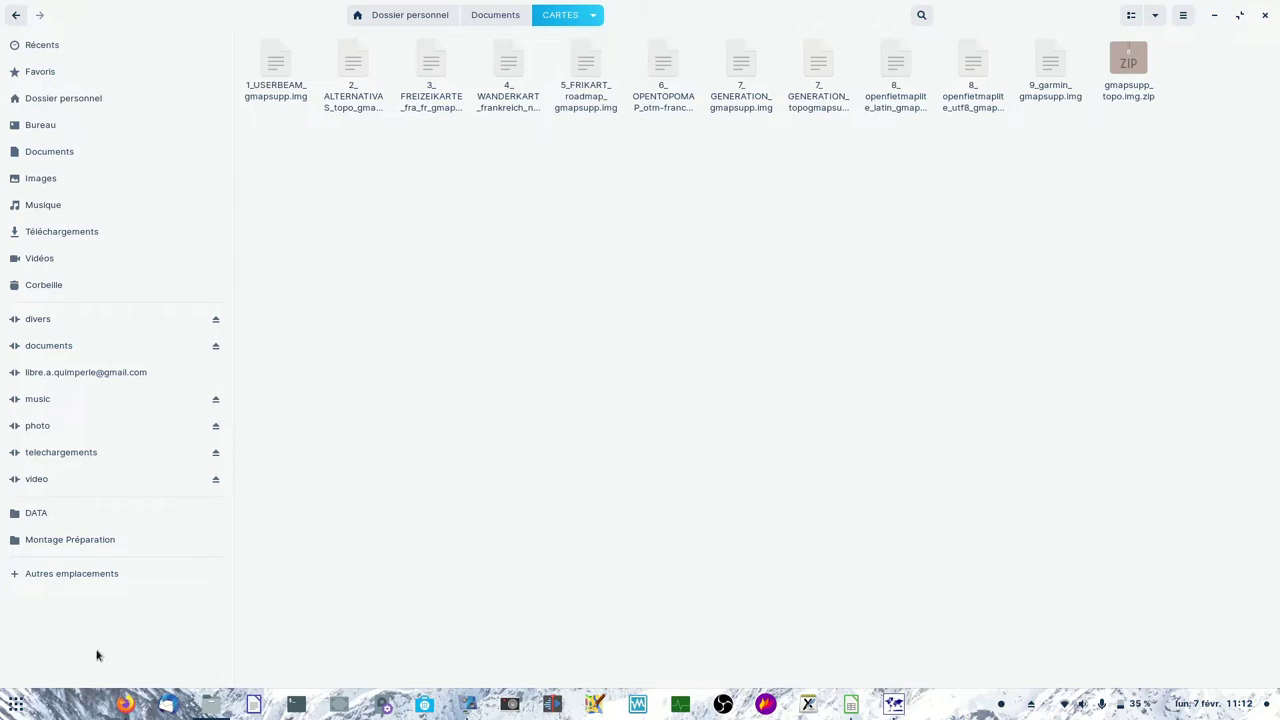
click(125, 704)
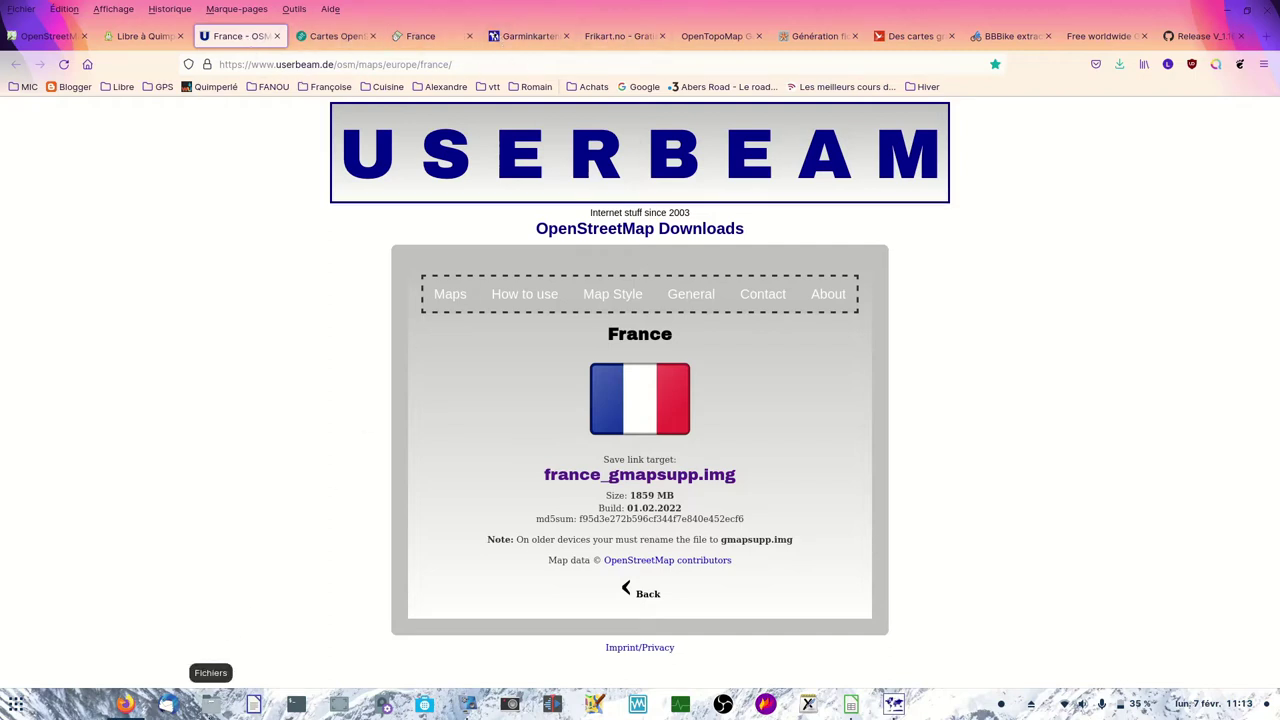
click(210, 704)
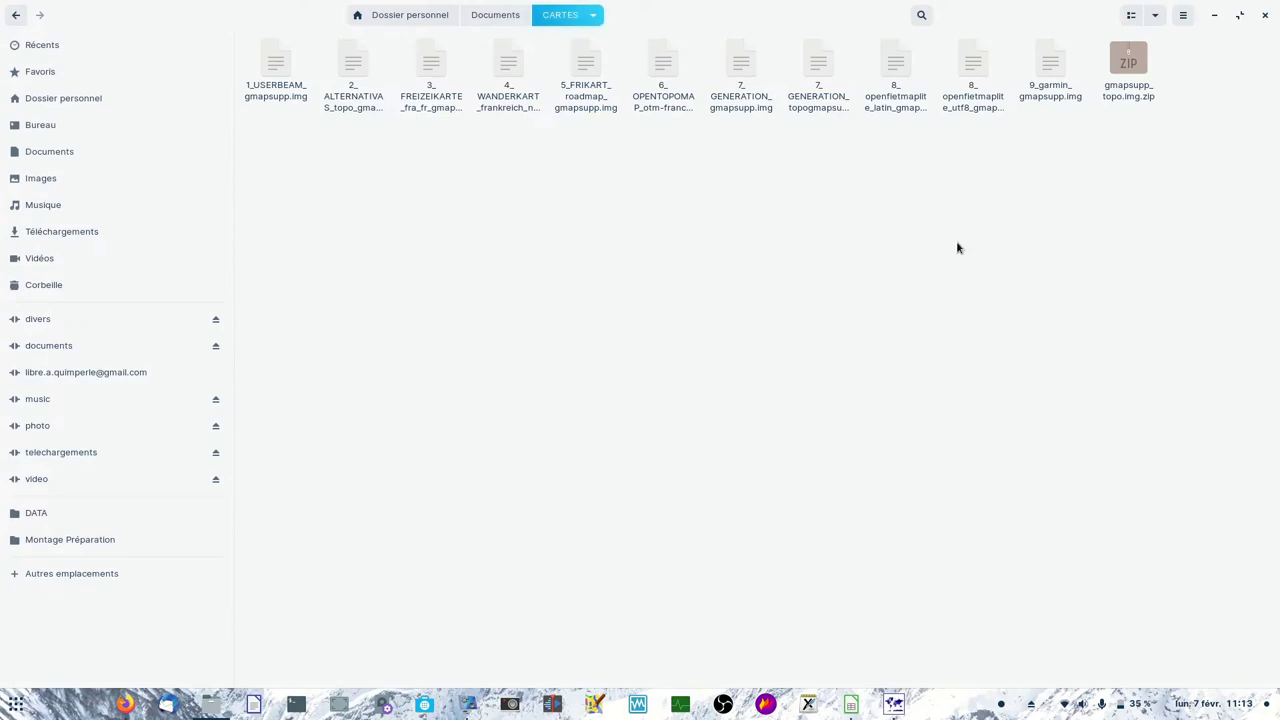
right_click(1137, 90)
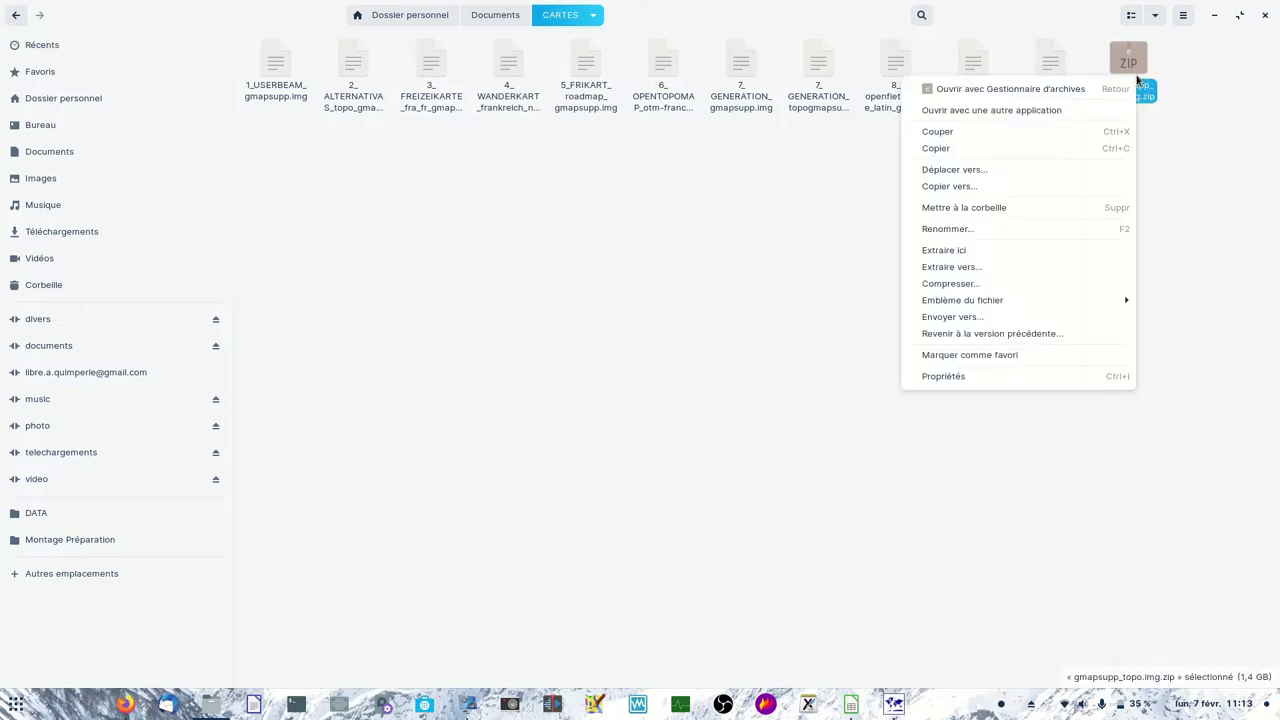
click(964, 259)
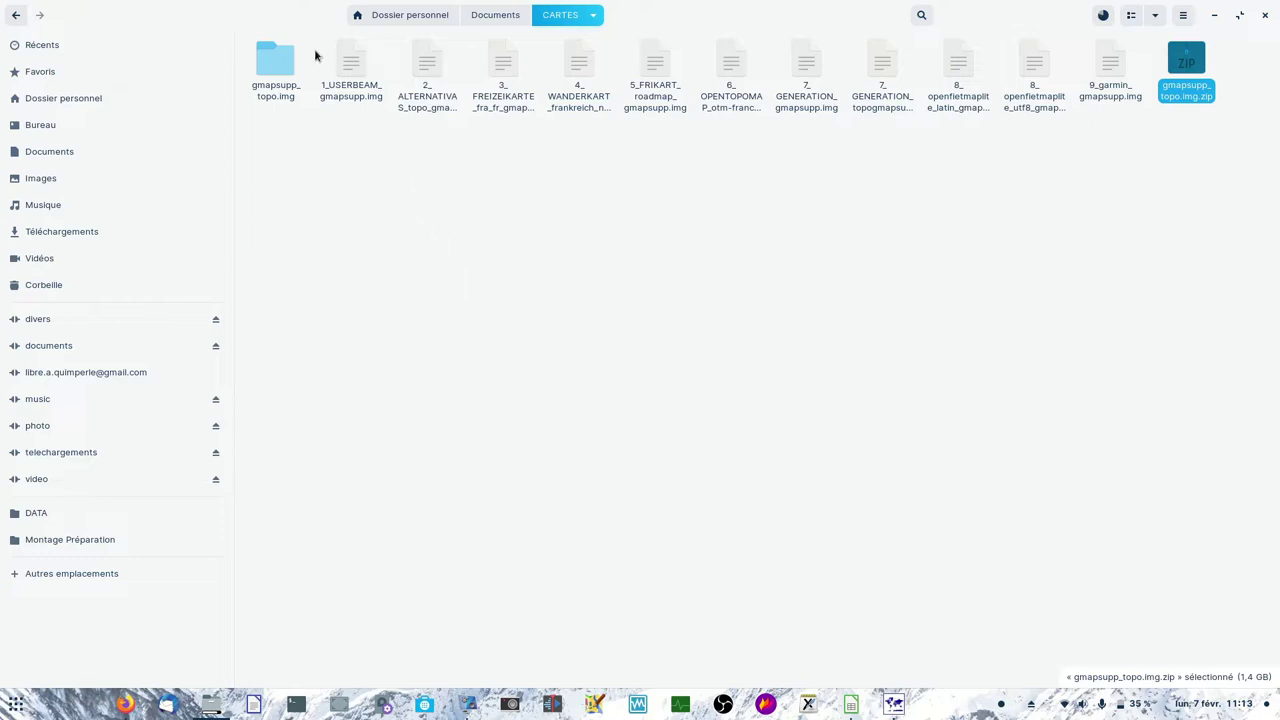
Rename the extracted gmapsupp.img in the gmapsupp_topo.img folder to 1_gmapsupp.img.
double_click(265, 65)
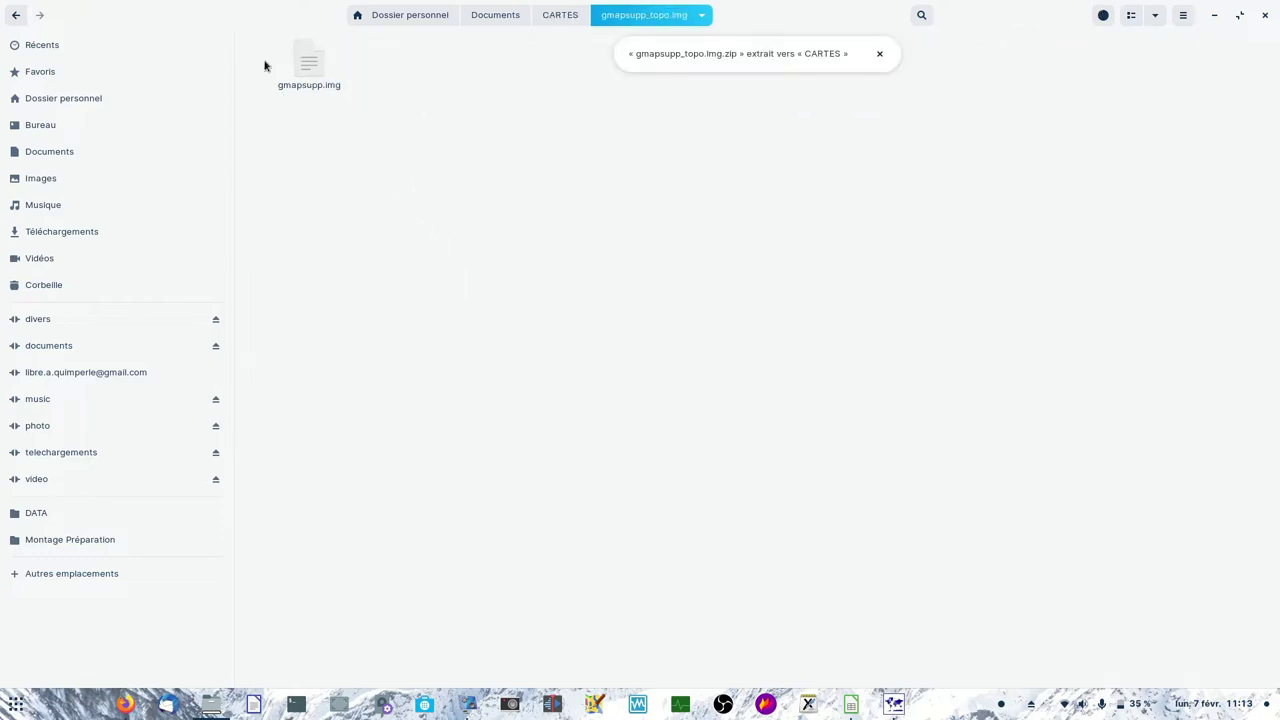
right_click(304, 92)
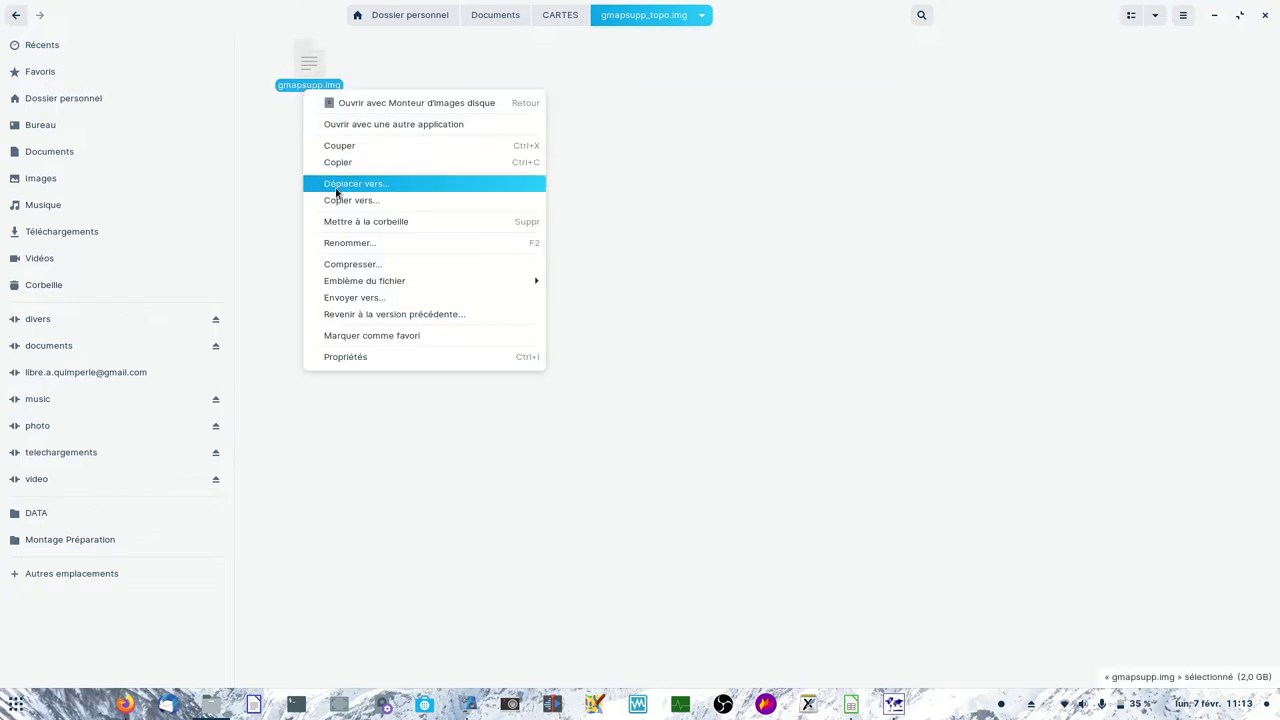
click(358, 247)
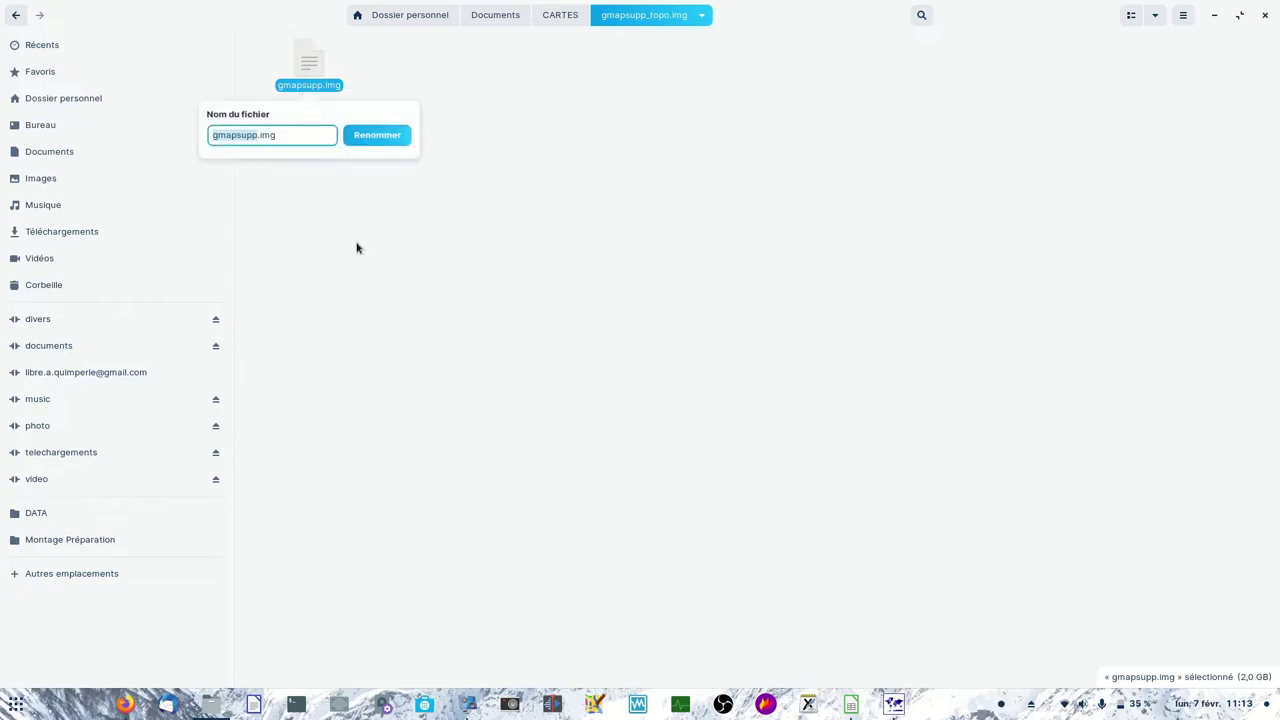
click(216, 135)
text(1_)
click(368, 136)
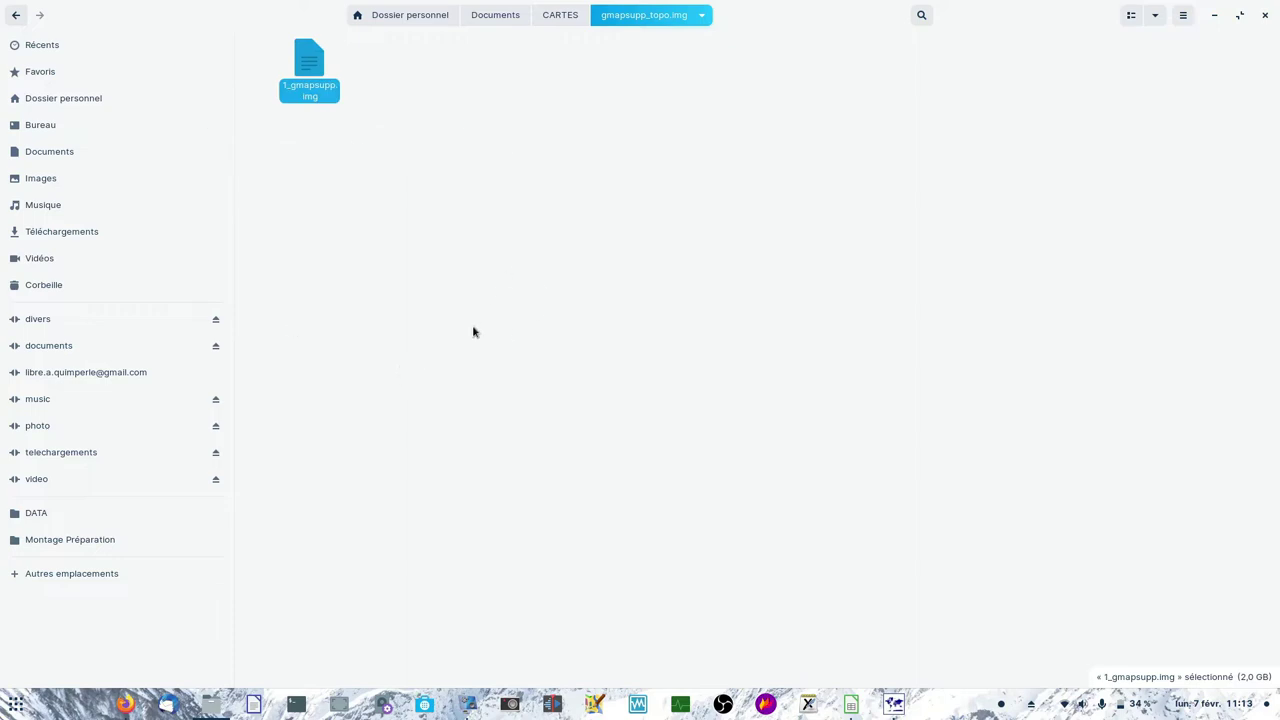
click(625, 320)
Switch to Firefox and examine the European map types and GPS download files offered on the Alternativaslibres page.
click(322, 40)
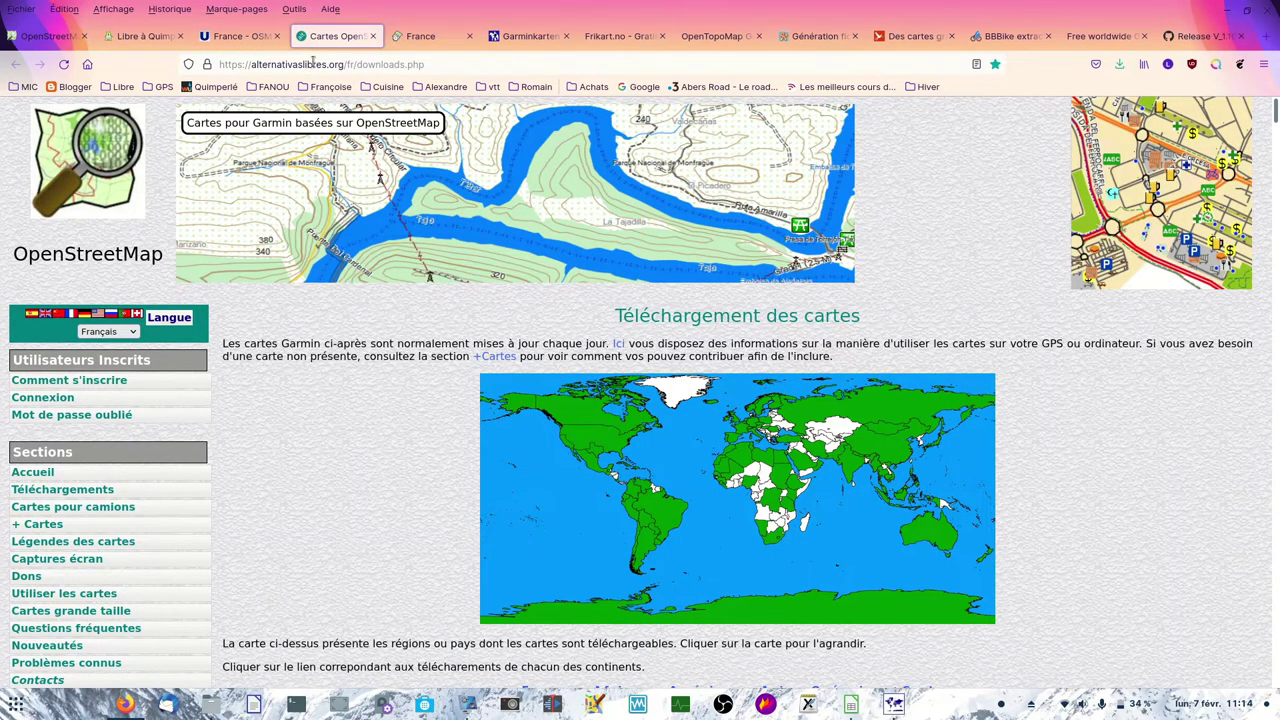
scroll(386, 425, down, 10)
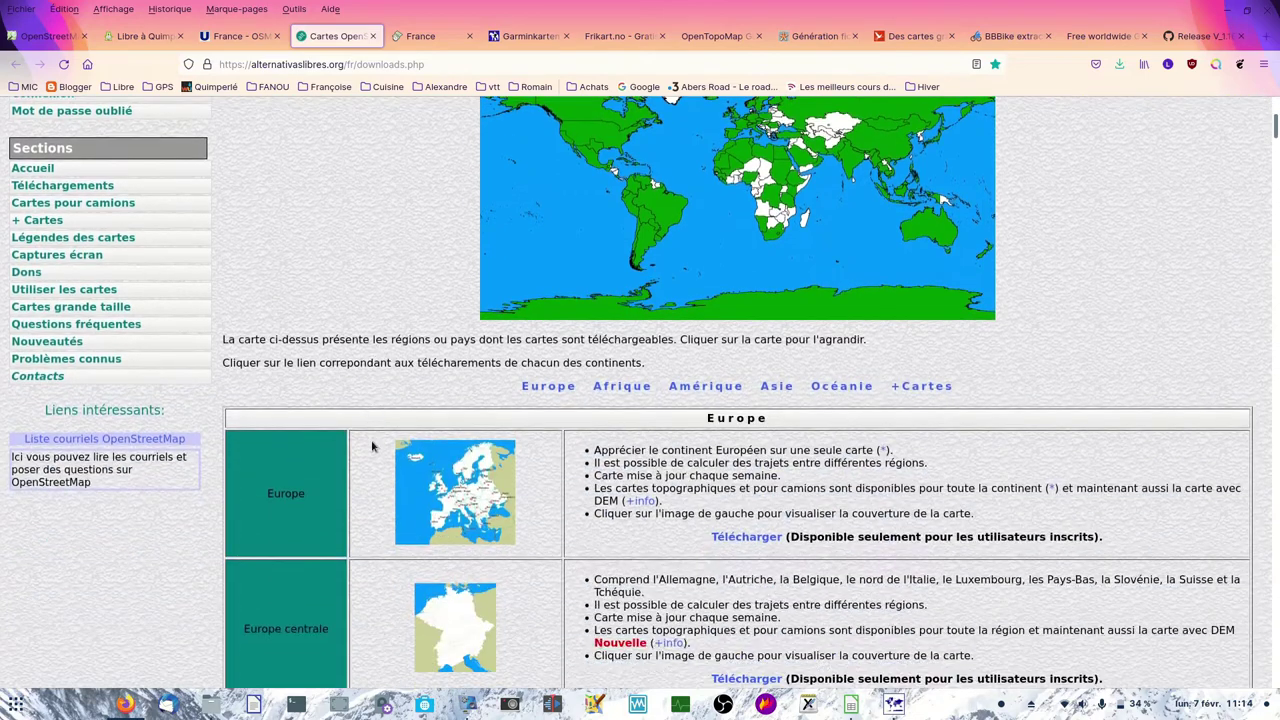
scroll(366, 449, down, 10)
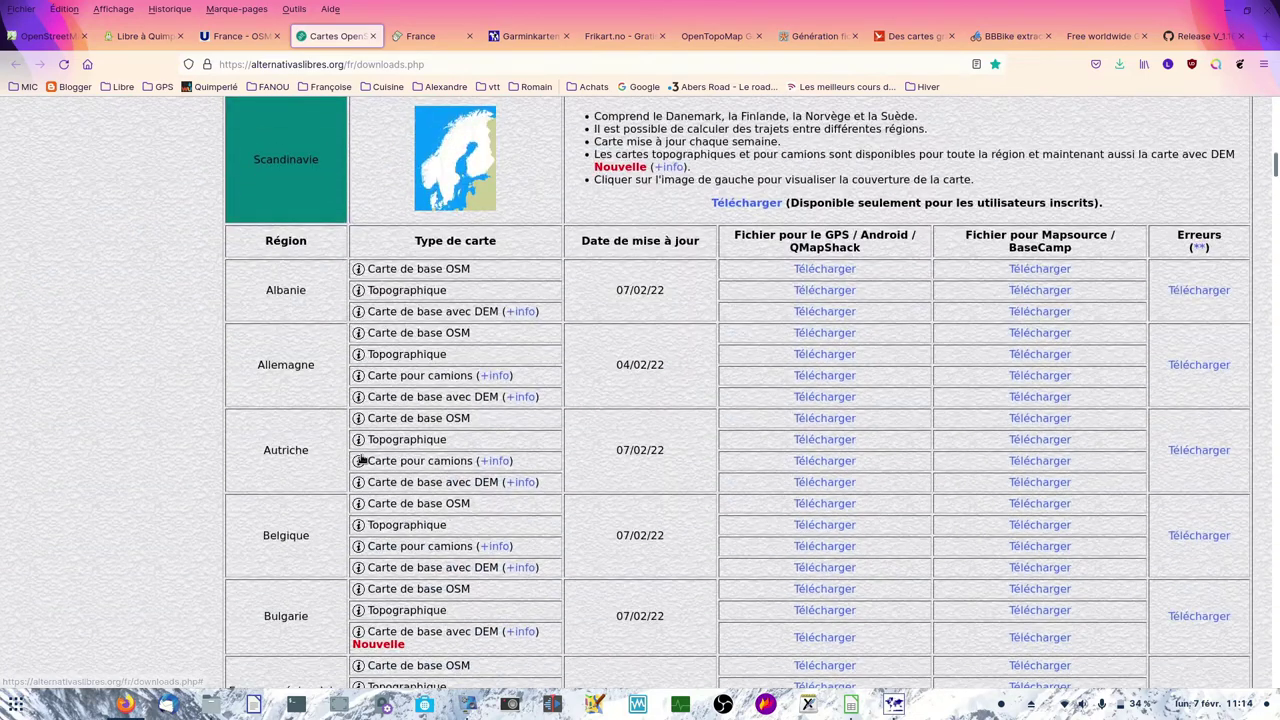
scroll(340, 497, down, 2)
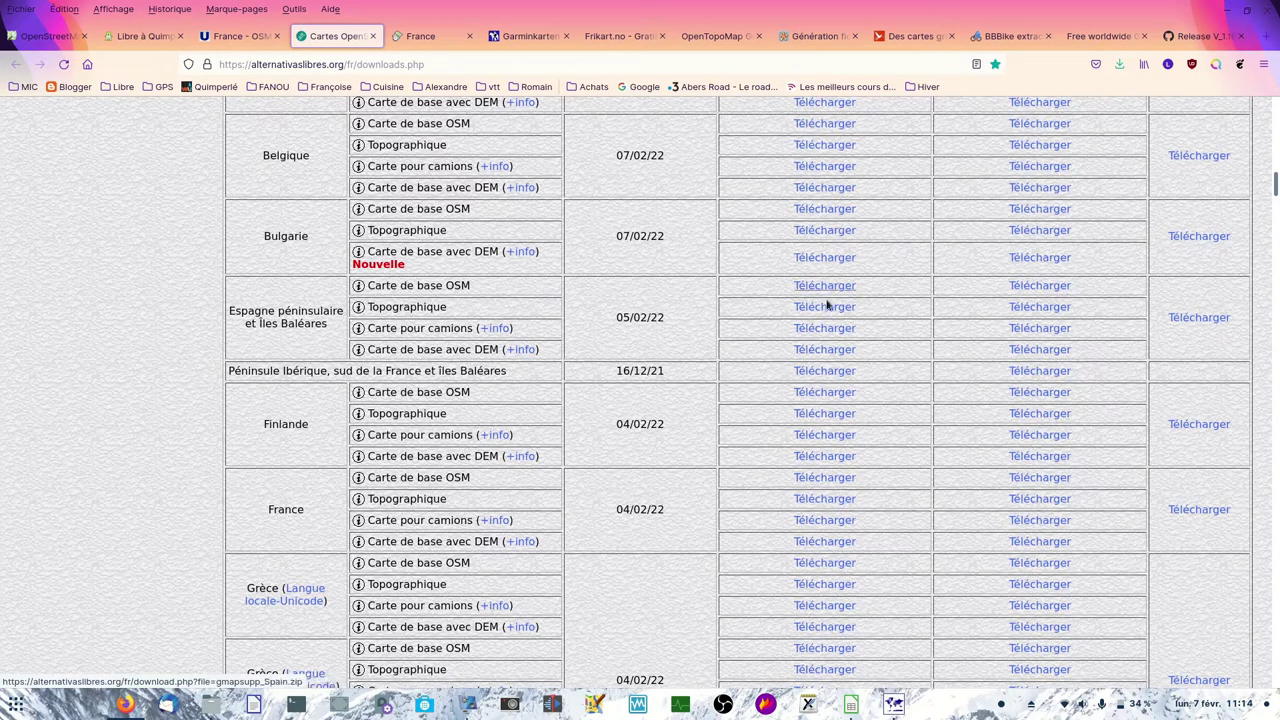
scroll(828, 203, up, 10)
scroll(718, 357, down, 3)
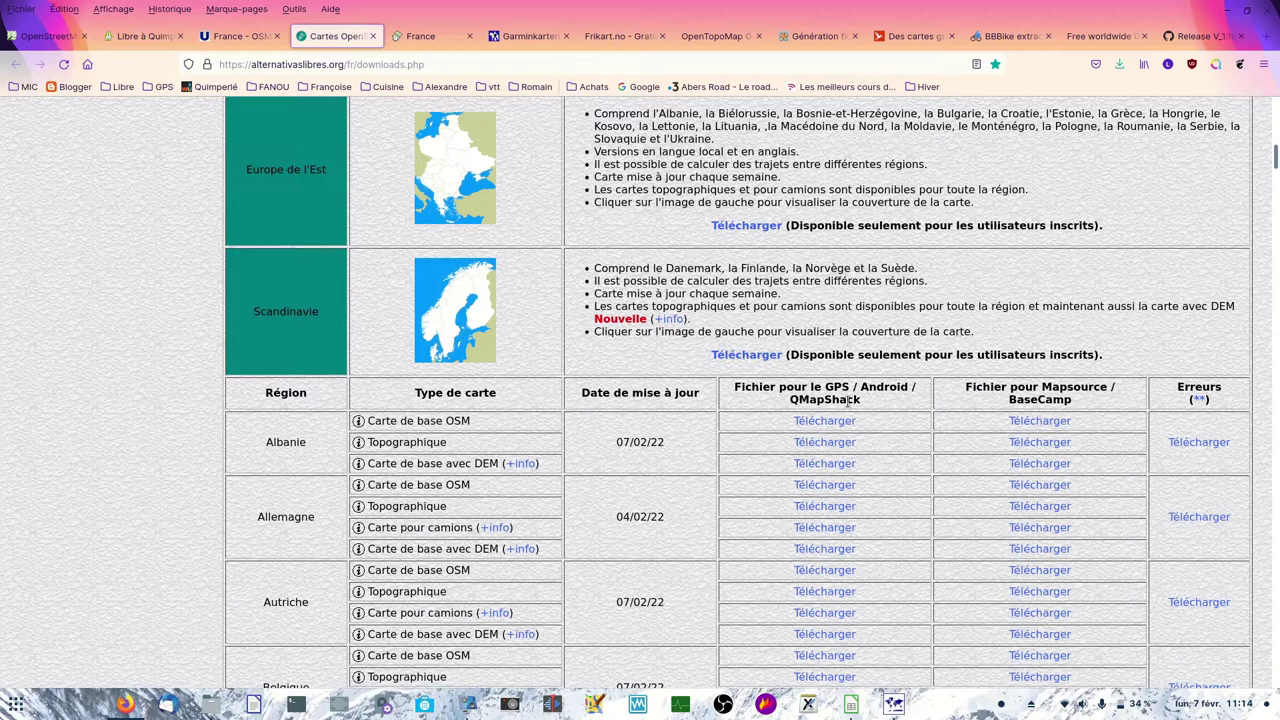
Examine the English and French Garmin download options for France on the Freizeitkarte page.
click(412, 37)
scroll(425, 488, down, 3)
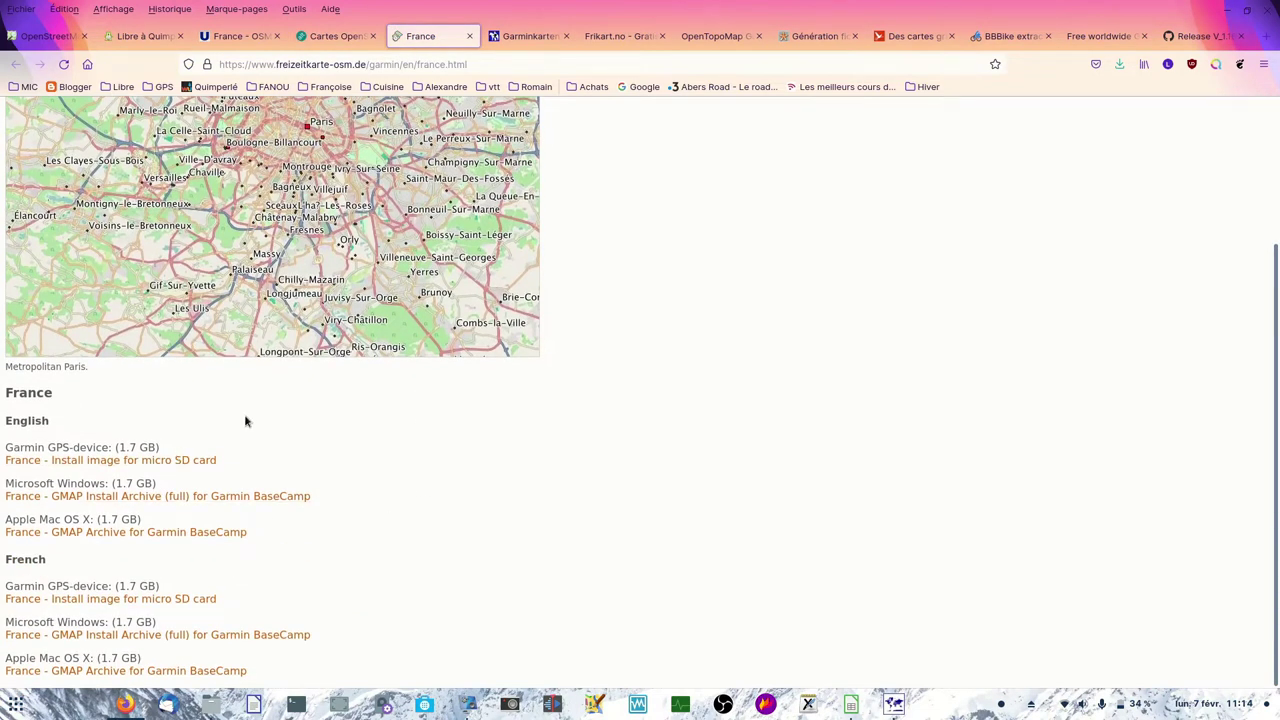
scroll(243, 422, up, 3)
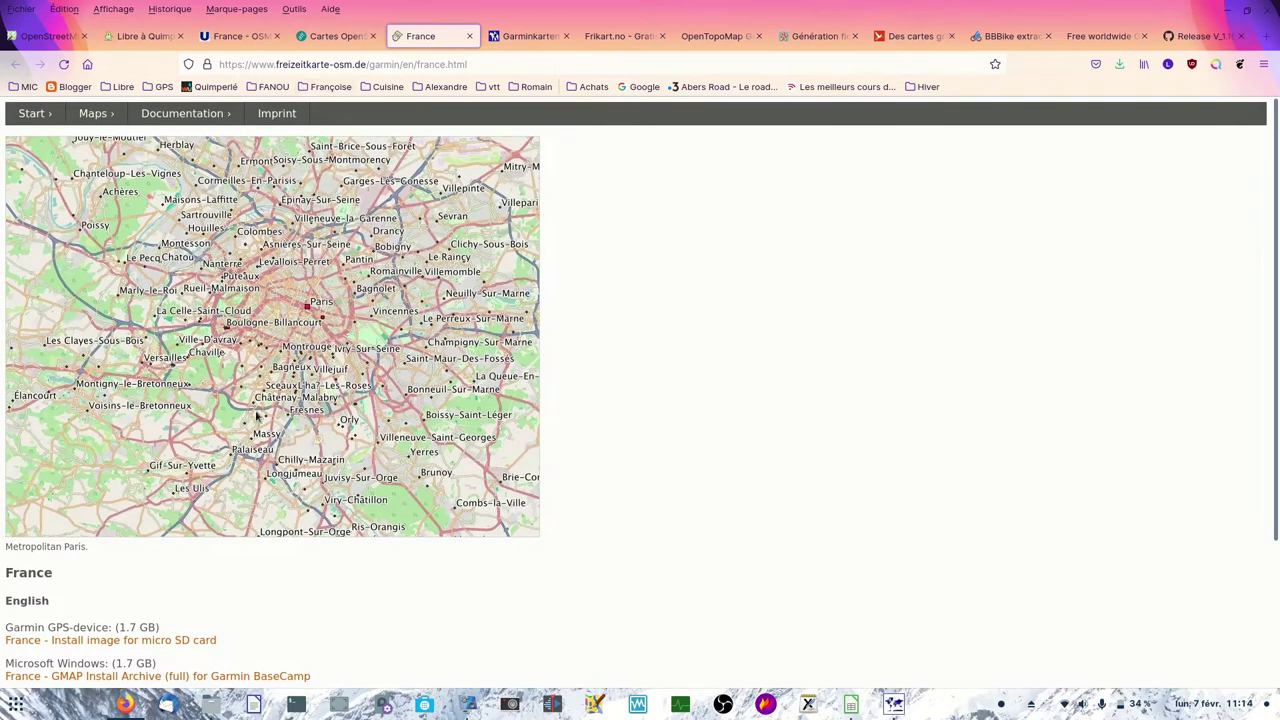
scroll(160, 614, down, 3)
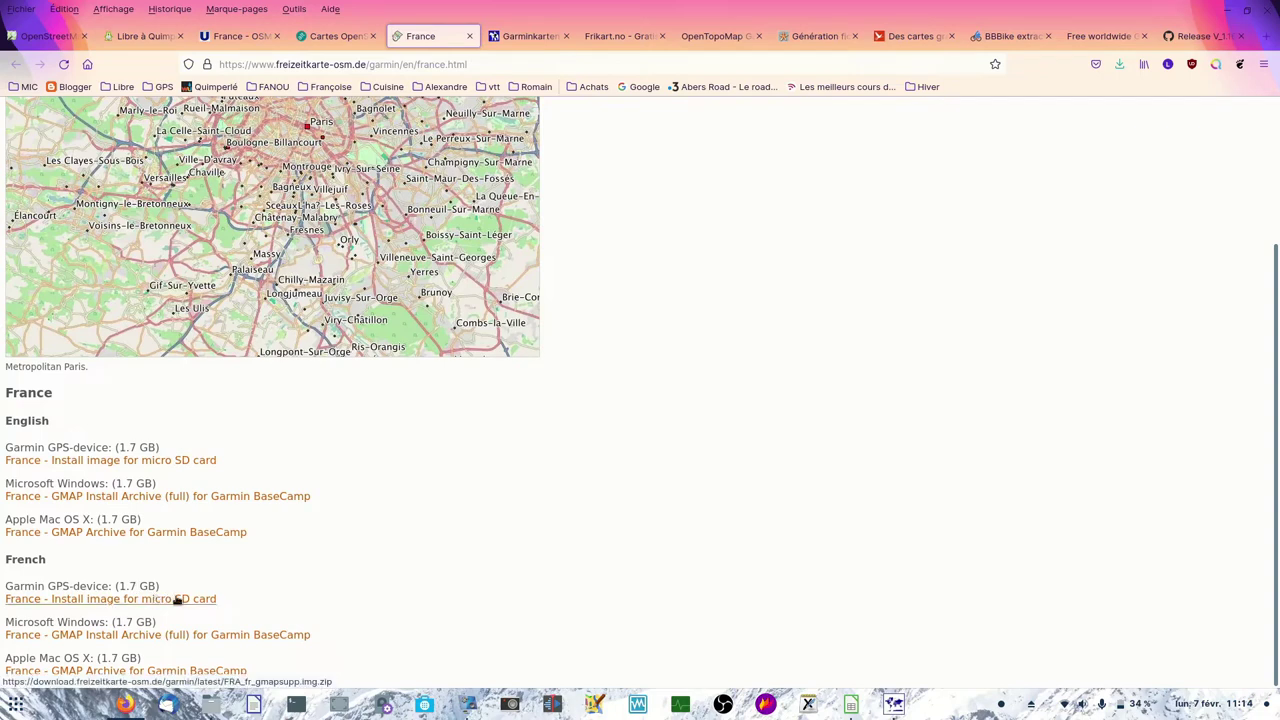
Examine the Wanderreitkarte Garmin downloads, from the page introduction to the Westliches Europa section with northern and southern France.
click(523, 40)
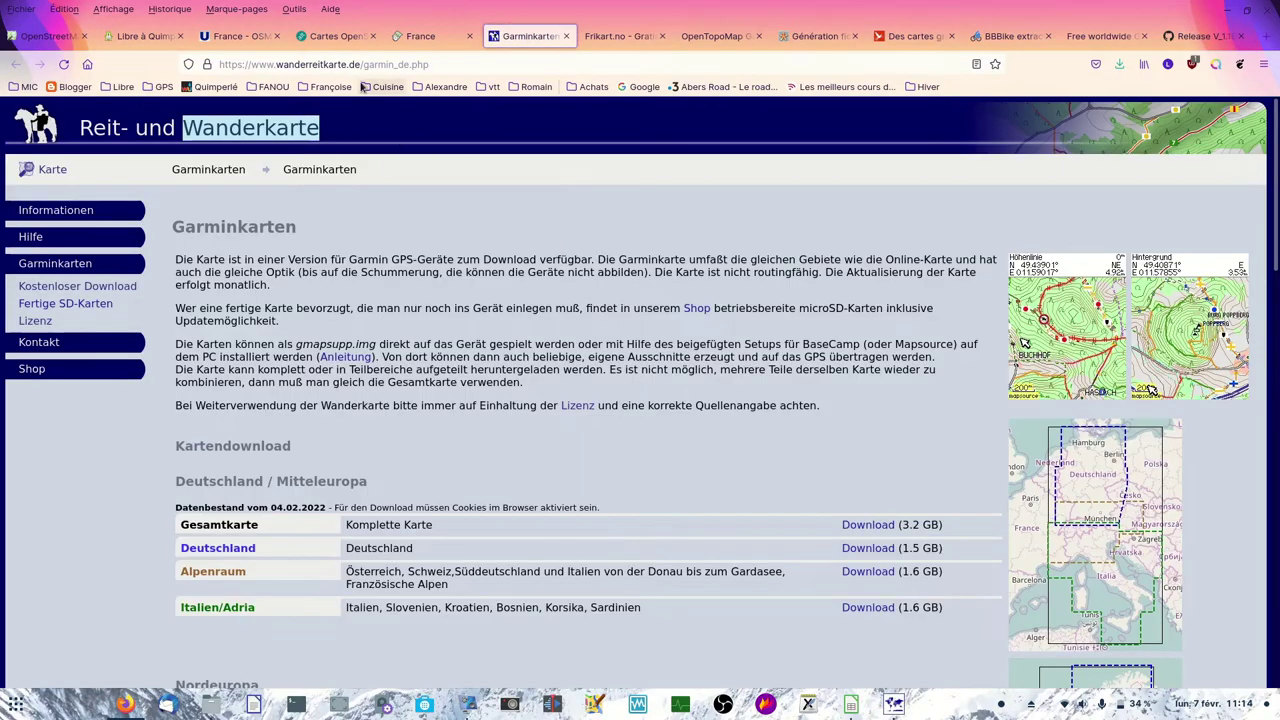
click(212, 121)
drag(276, 64, 359, 64)
click(446, 323)
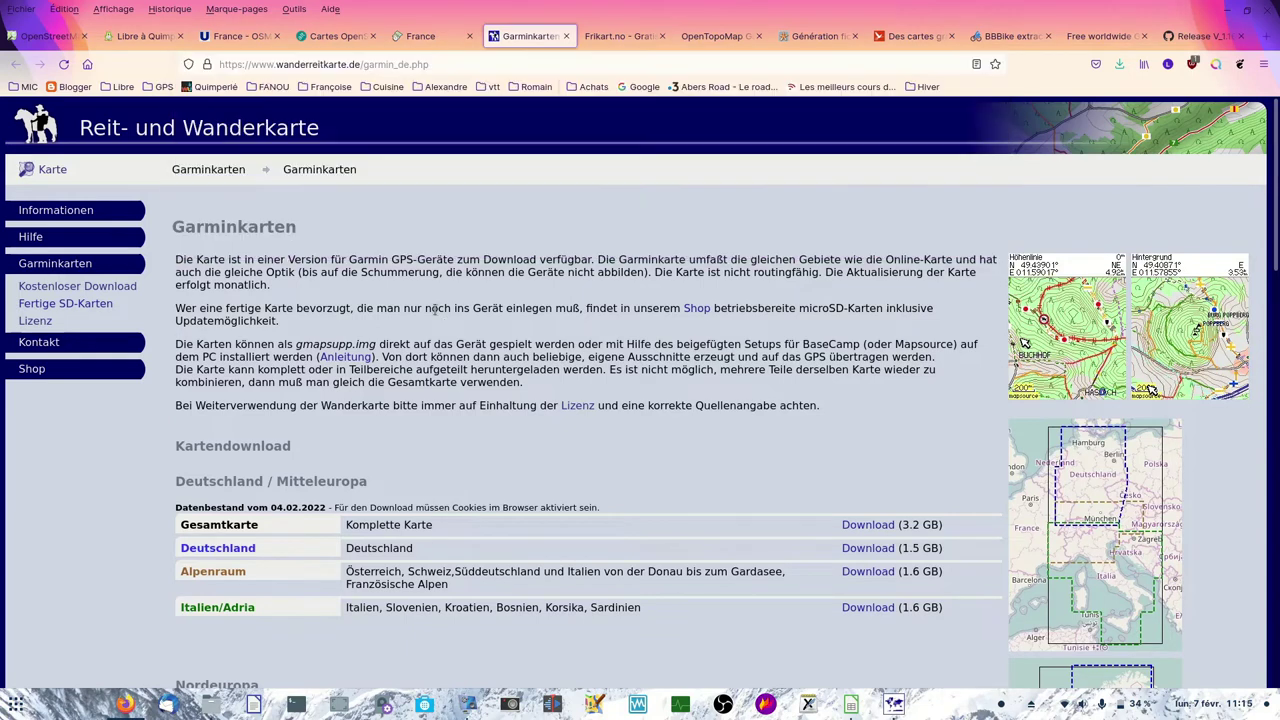
scroll(379, 250, down, 5)
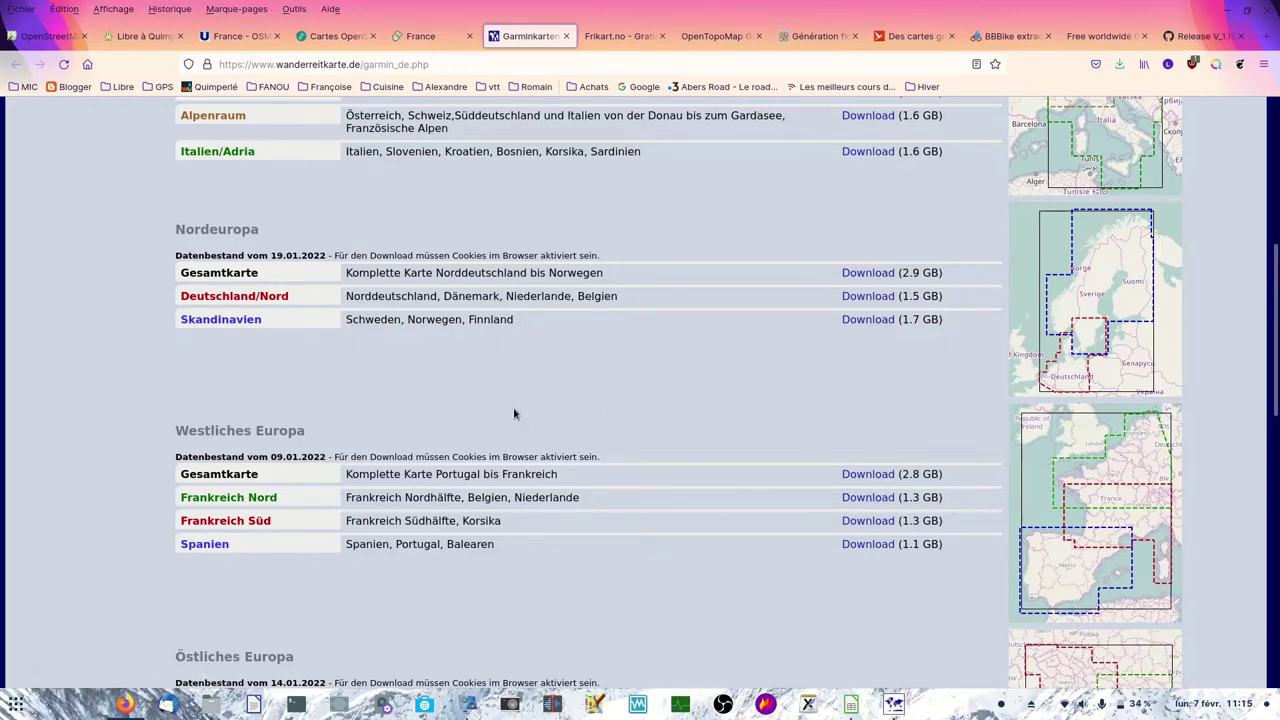
Compare the Roadmap, Topo Summer and Topo Winter map variants and their GPS downloads on the Frikart page.
click(598, 37)
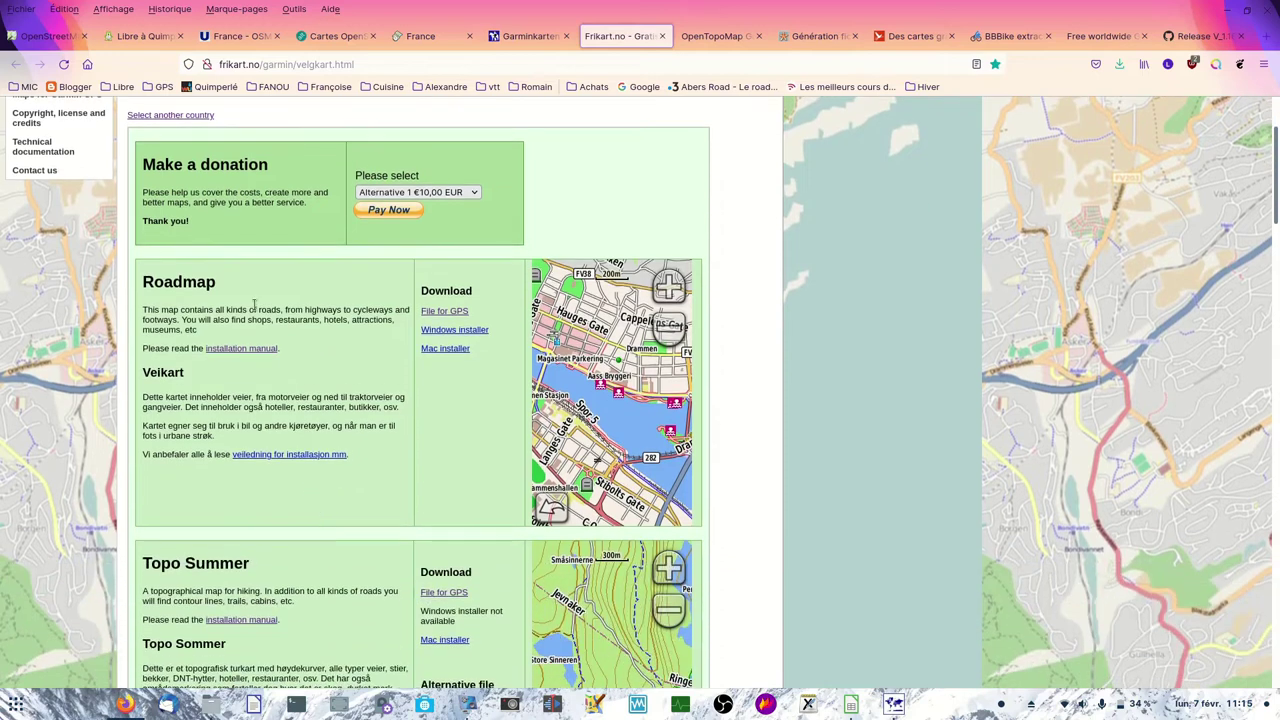
scroll(312, 342, down, 2)
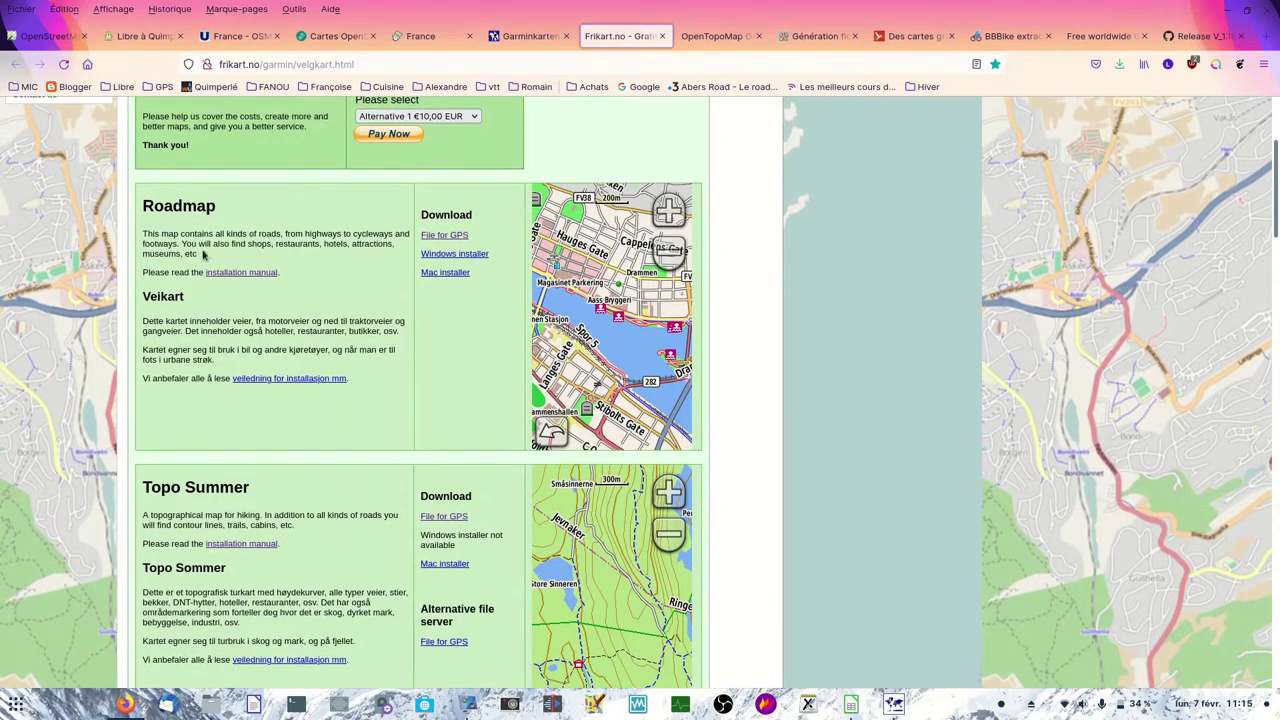
scroll(200, 245, down, 2)
scroll(266, 410, down, 5)
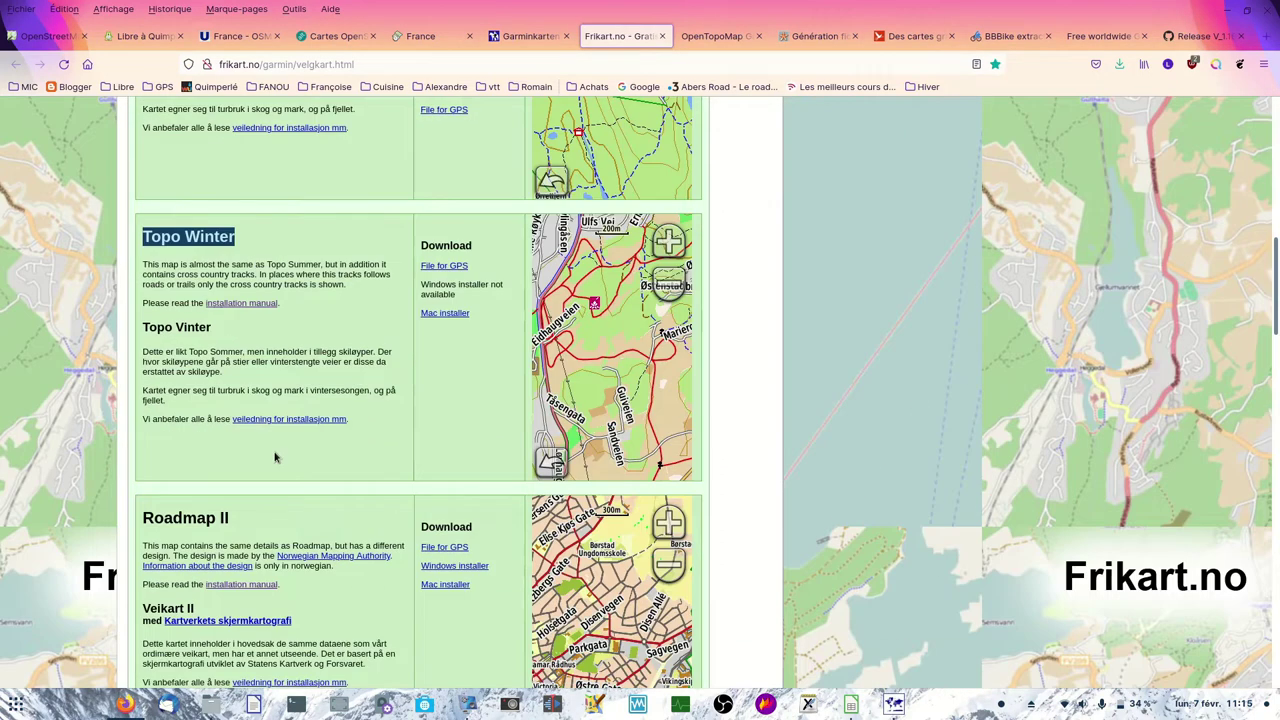
scroll(266, 490, down, 3)
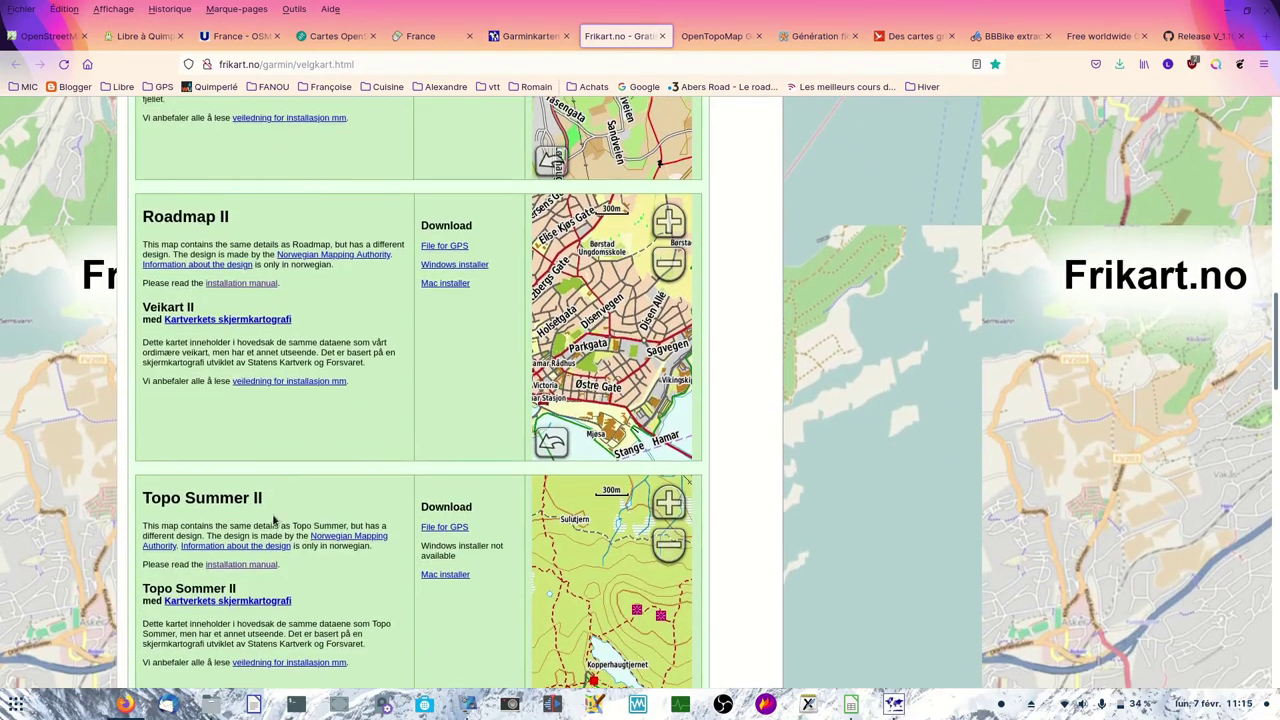
scroll(275, 511, up, 2)
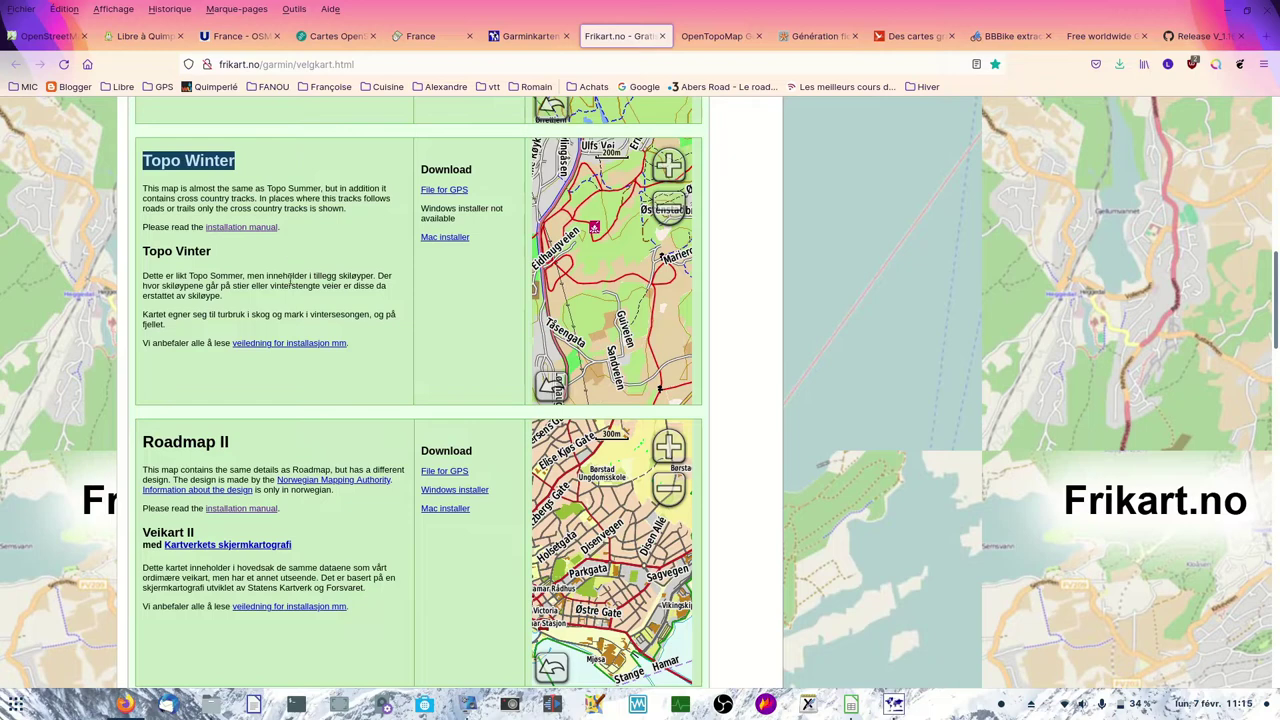
scroll(291, 280, down, 8)
scroll(274, 424, down, 5)
scroll(272, 449, up, 2)
scroll(272, 449, up, 4)
scroll(262, 392, up, 2)
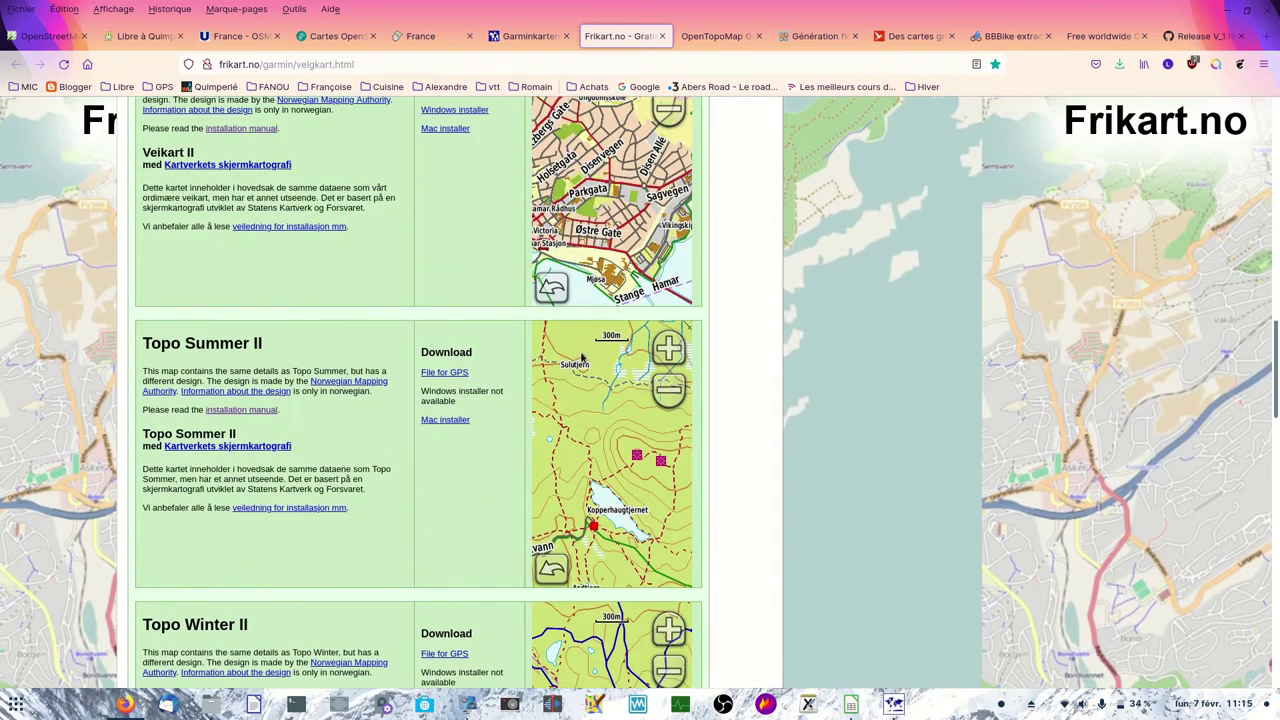
Select France in the Europe downloads of the OpenTopoMap Garmin page and examine its map coverage and available files.
click(716, 41)
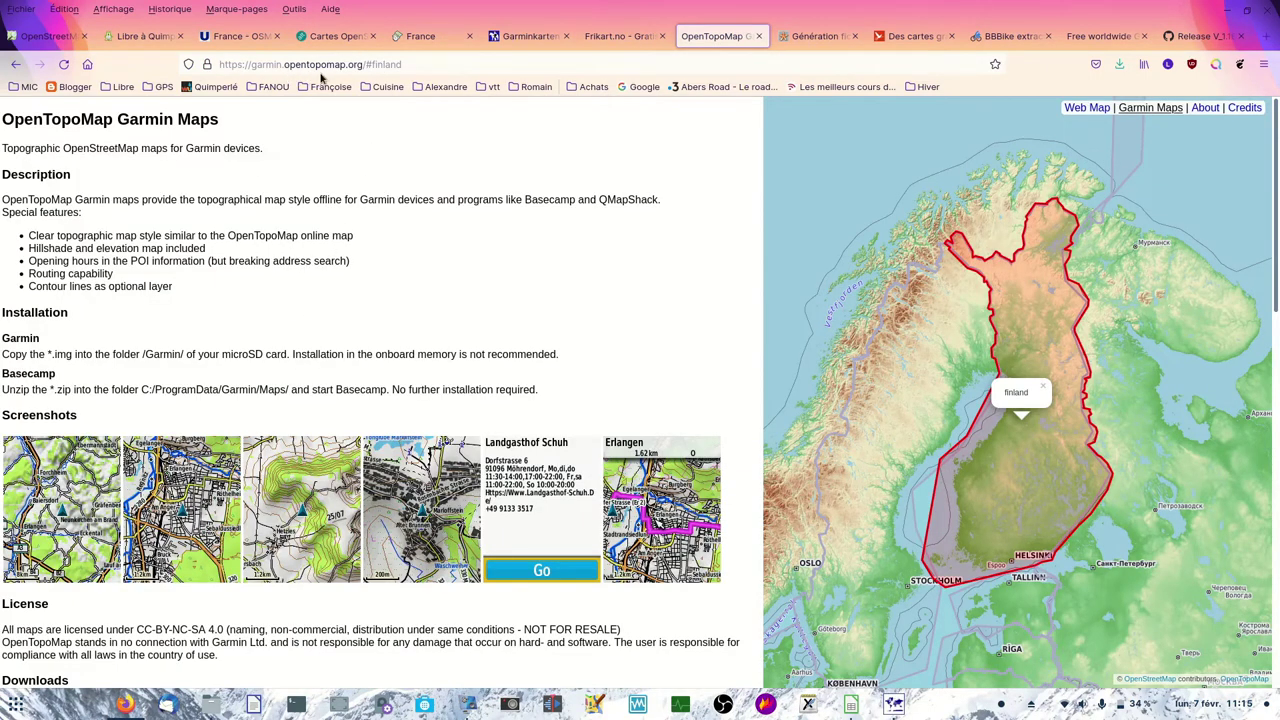
scroll(167, 410, down, 4)
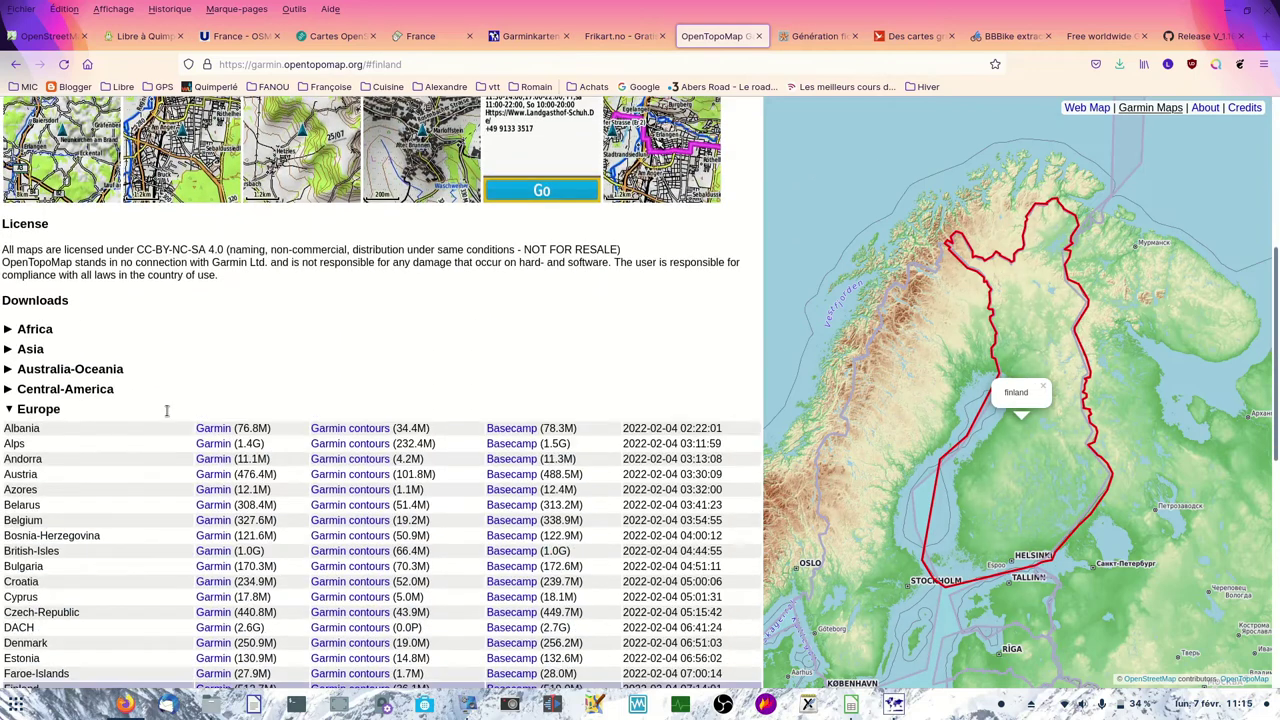
scroll(167, 410, down, 2)
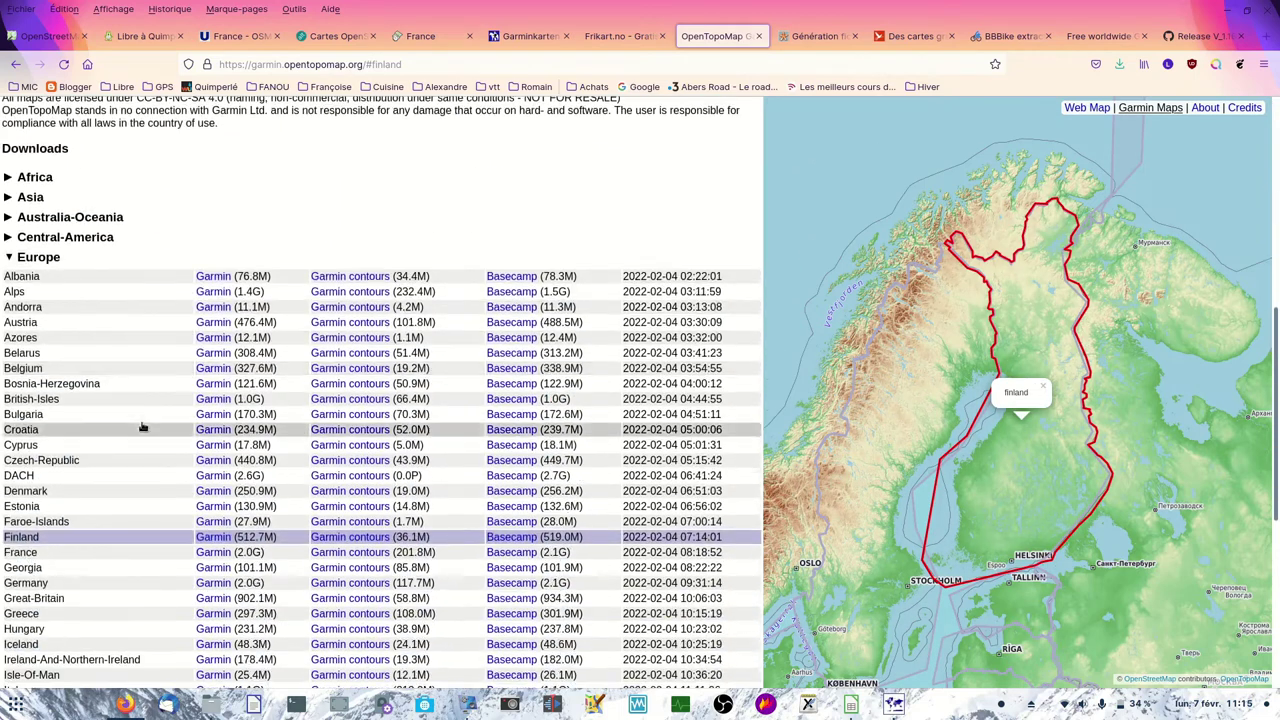
click(14, 561)
scroll(14, 561, down, 4)
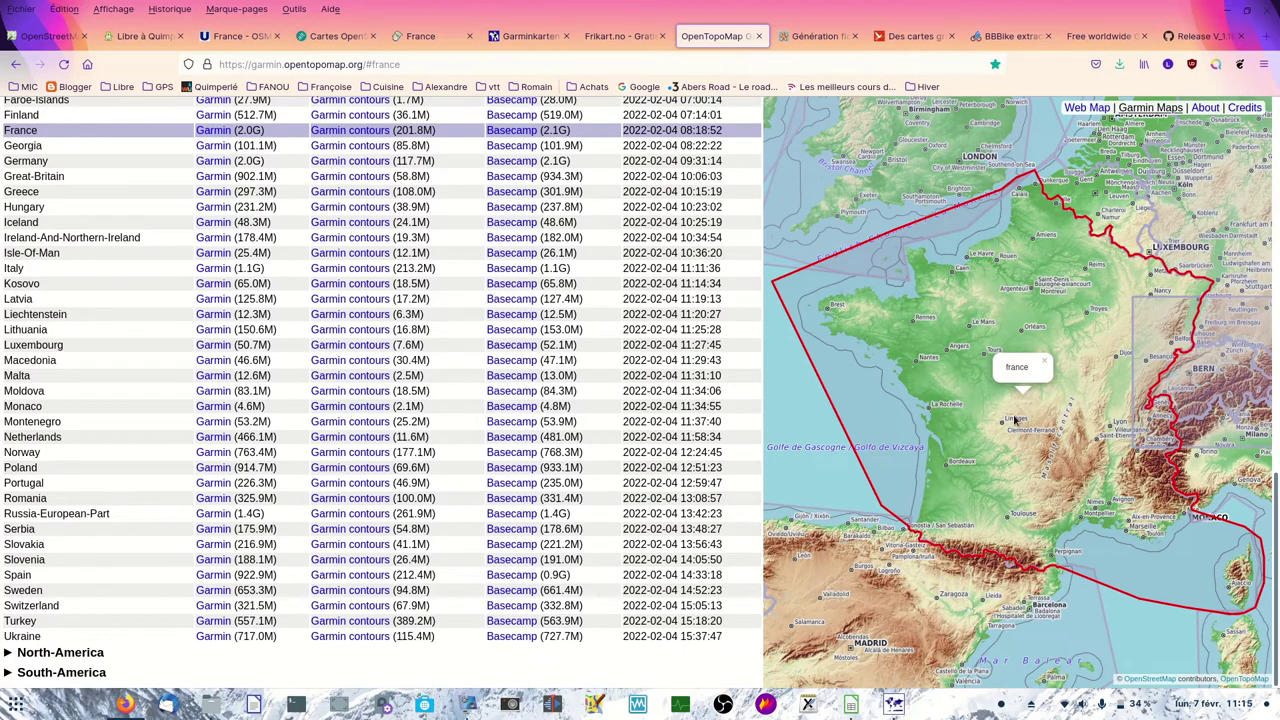
Examine the numeriquement.fr instructions and ready-made downloads for the standard and topographic OpenStreetMap Garmin files.
click(797, 40)
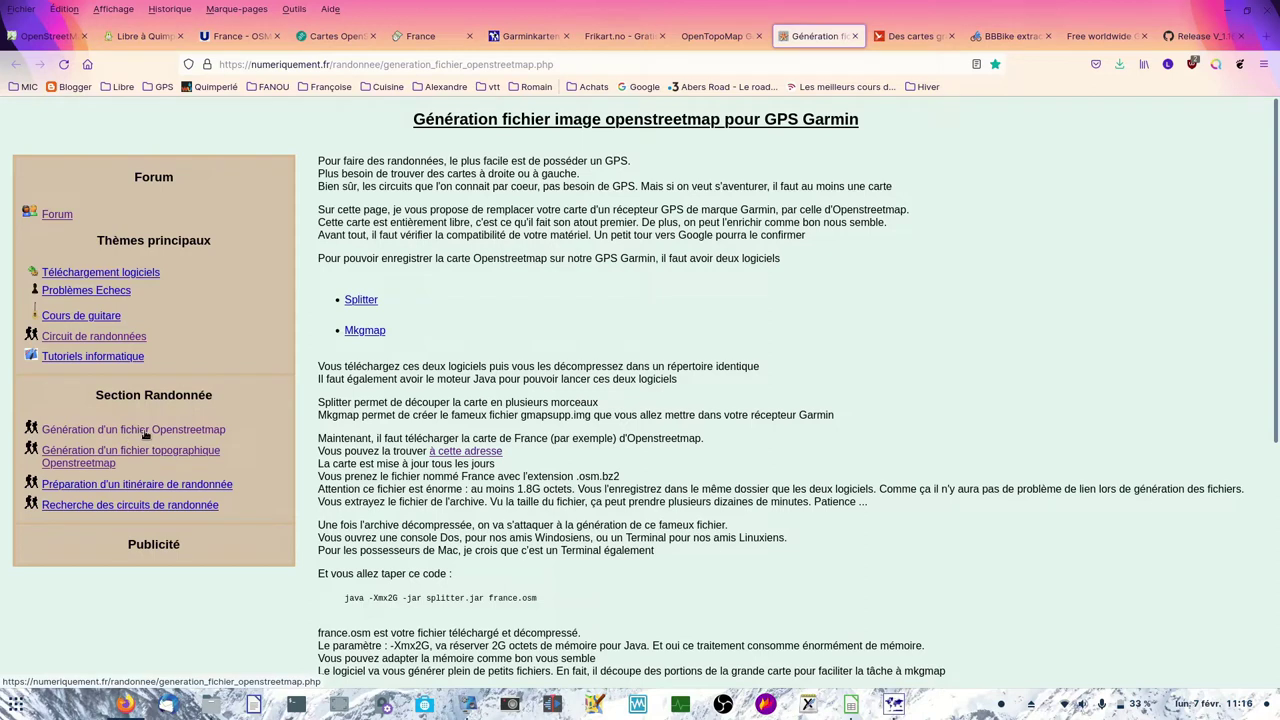
scroll(684, 386, down, 3)
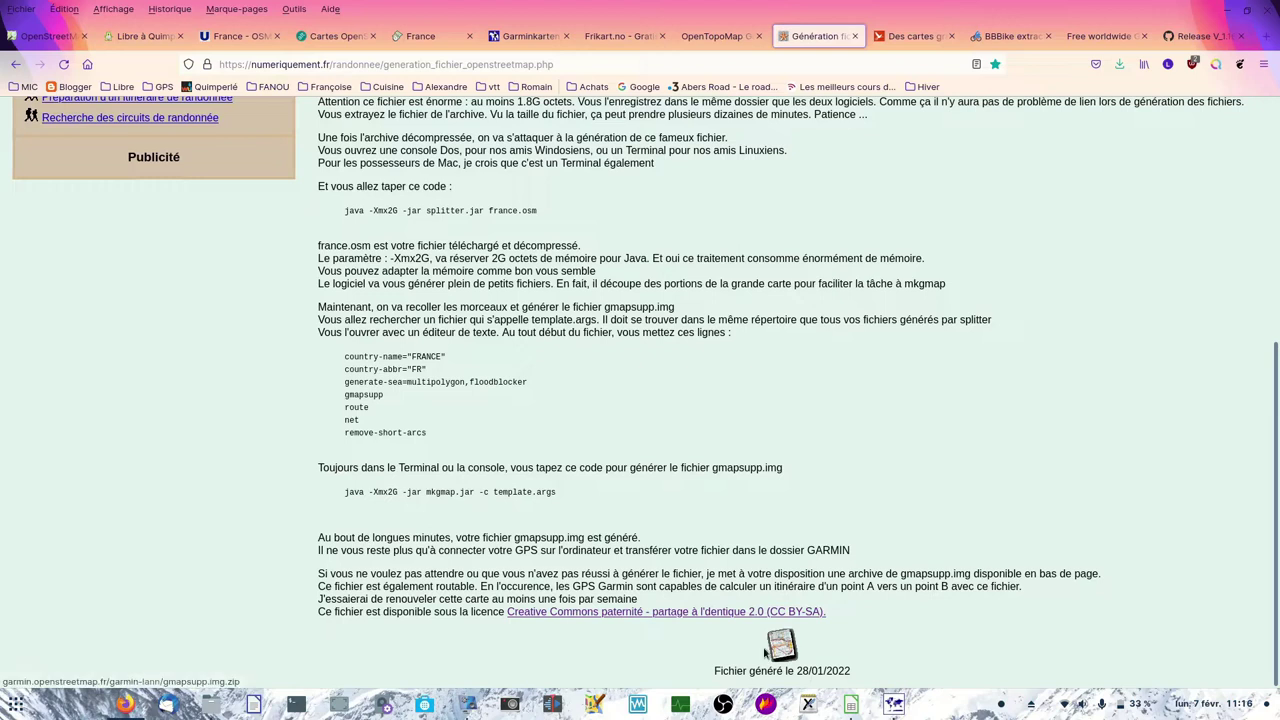
scroll(898, 509, up, 5)
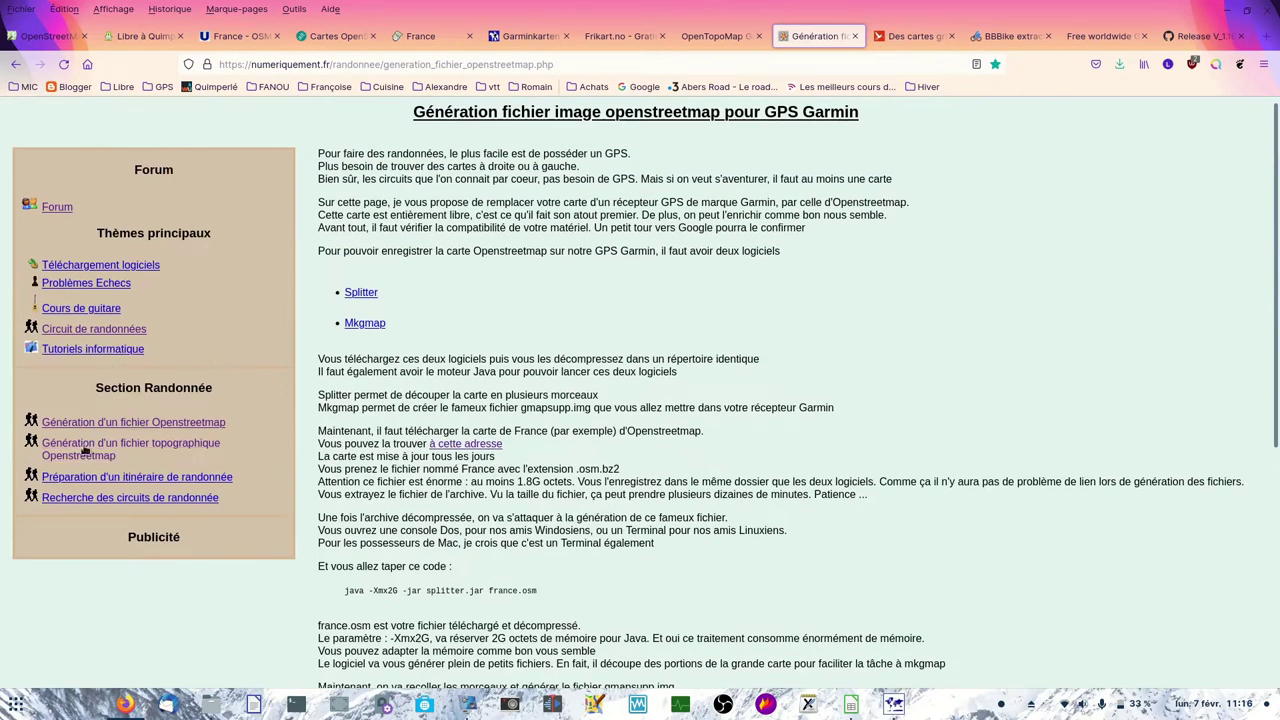
click(86, 452)
scroll(825, 443, down, 15)
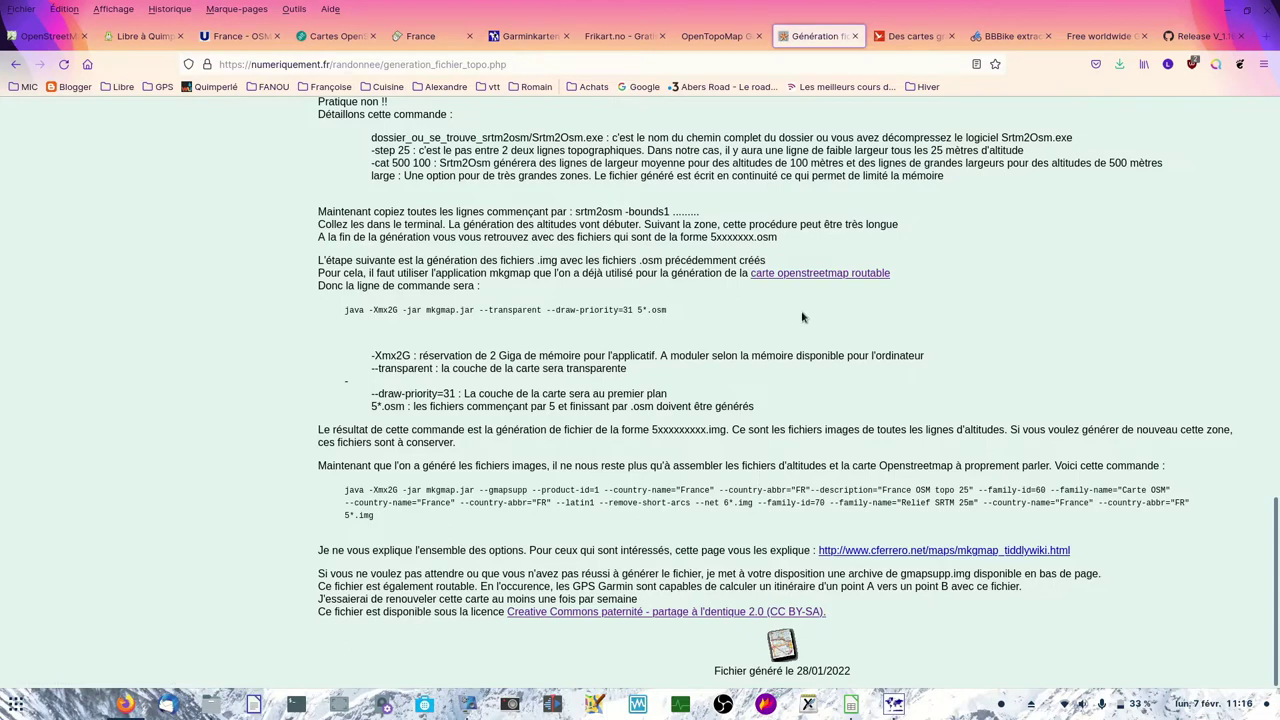
Read the Les Vélos Migrateurs guide to free Garmin maps as far as its recommended download site.
click(893, 40)
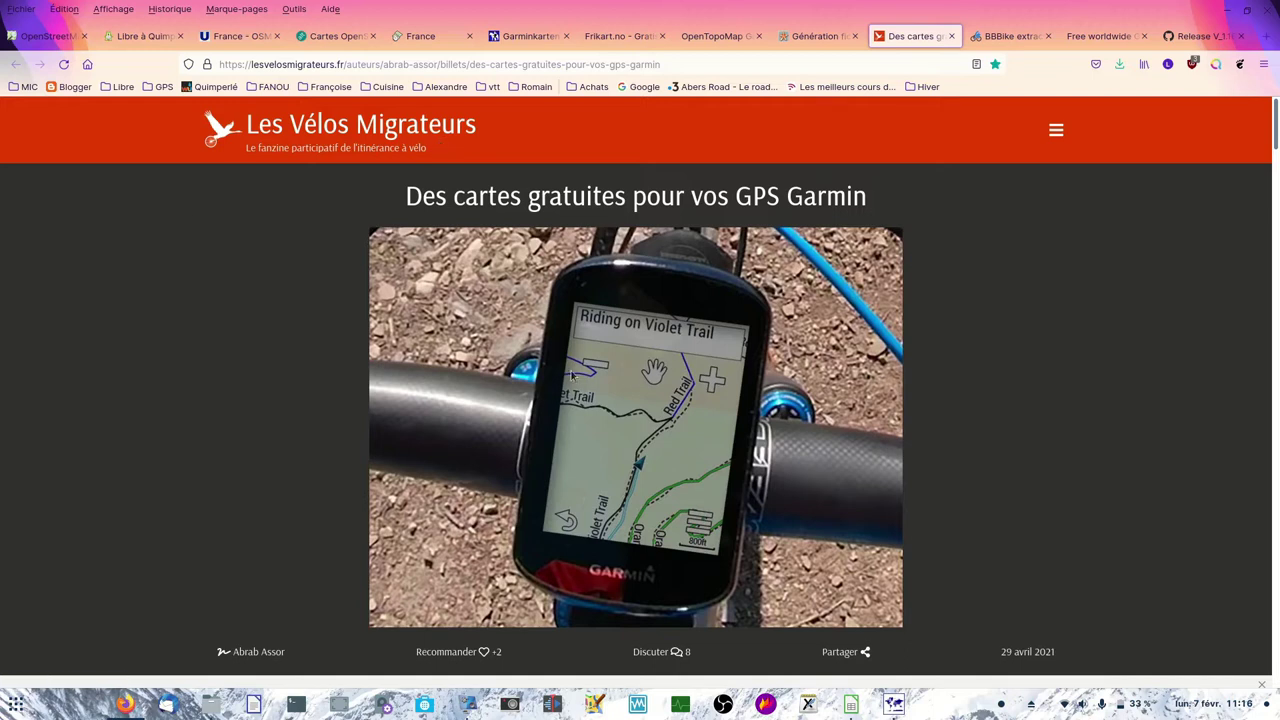
scroll(572, 376, down, 10)
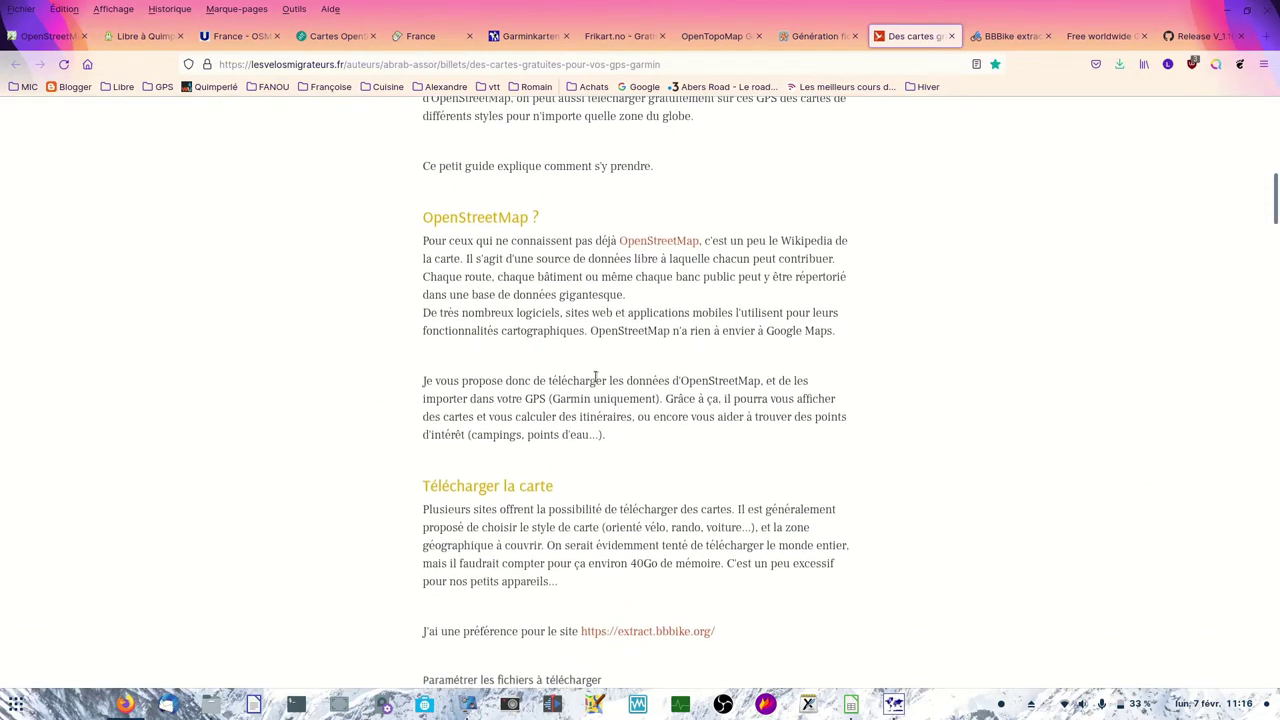
scroll(596, 380, down, 4)
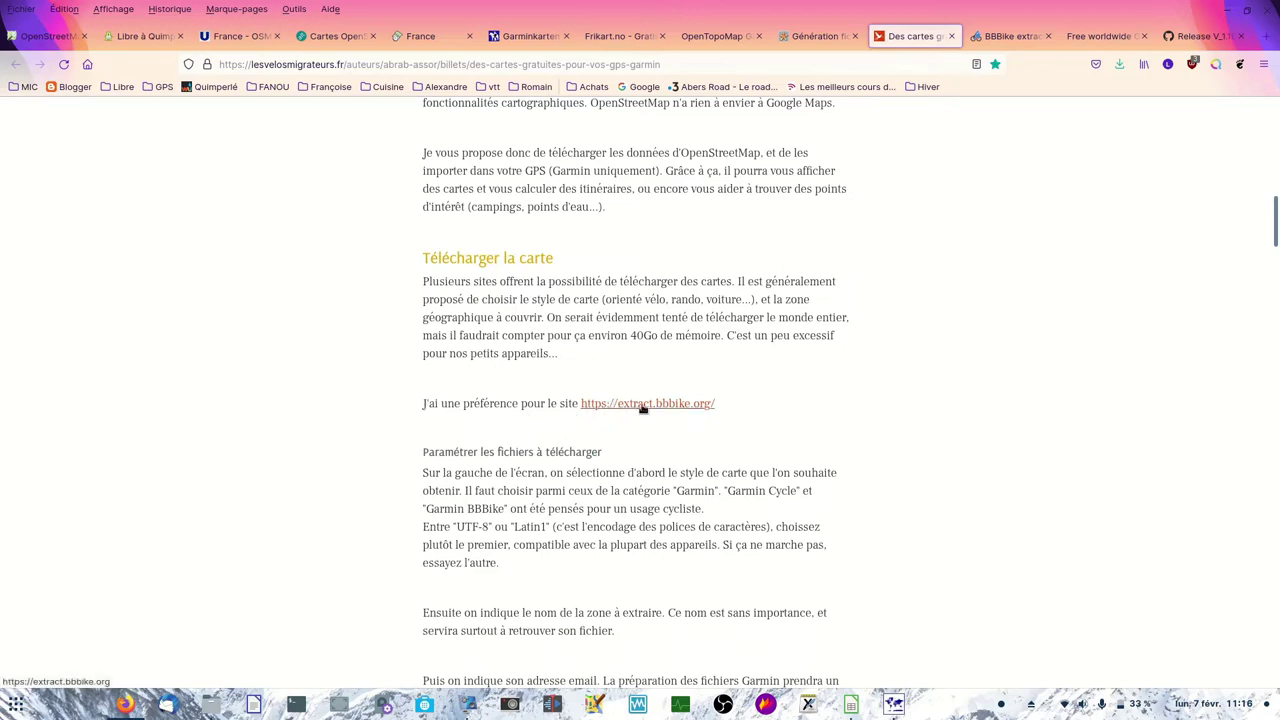
Review the Garmin formats on the BBBike extract page and choose Garmin Cycle (latin1) for the Quimperlé area.
click(990, 40)
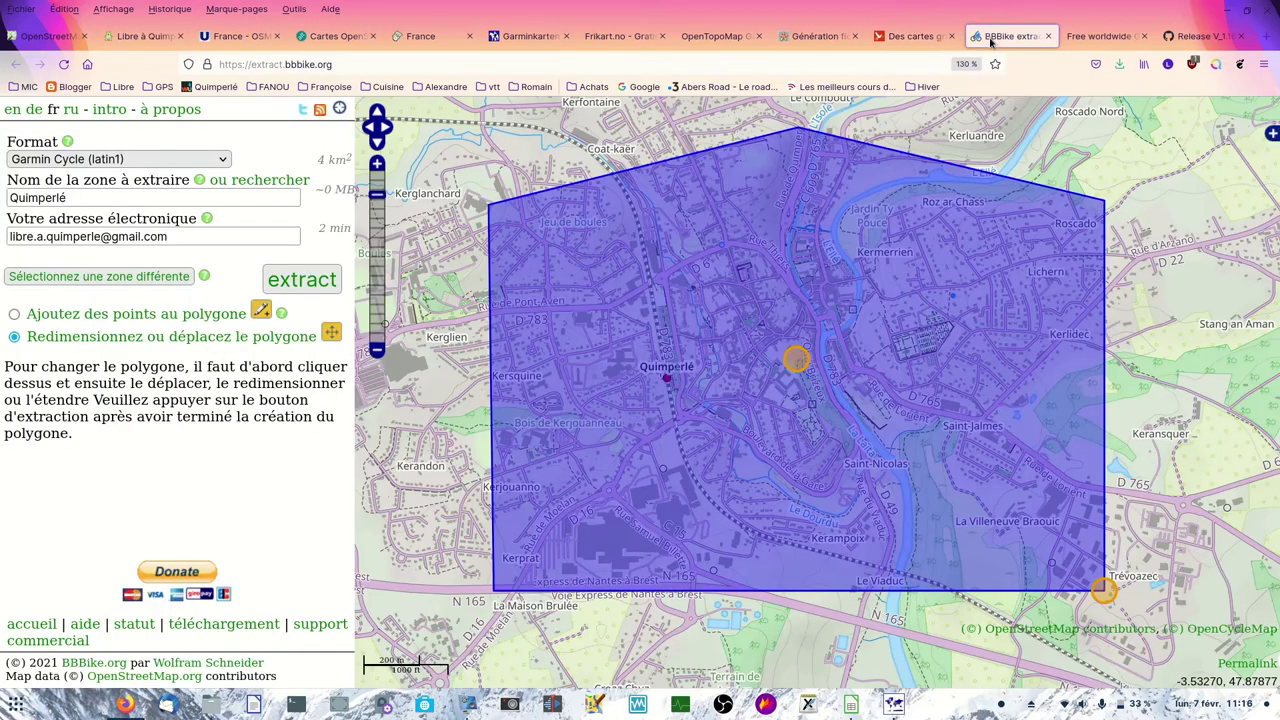
mouse_move(180, 158)
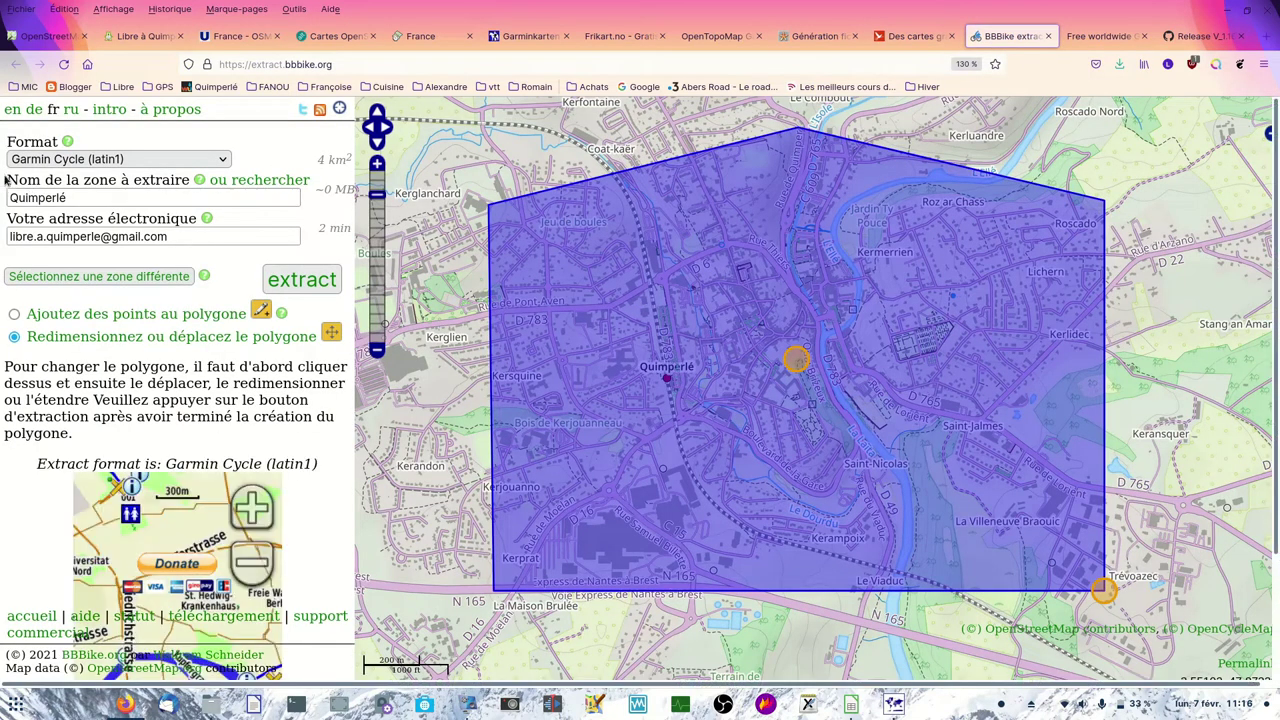
click(224, 161)
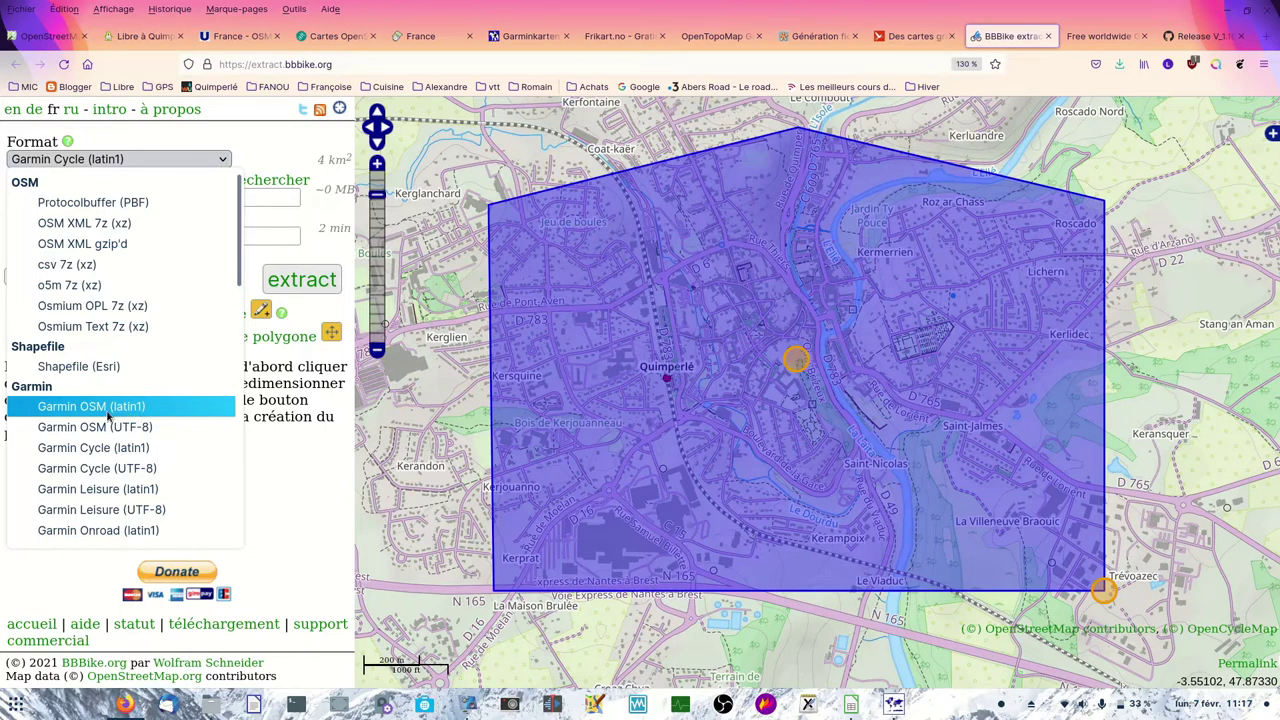
scroll(131, 458, down, 2)
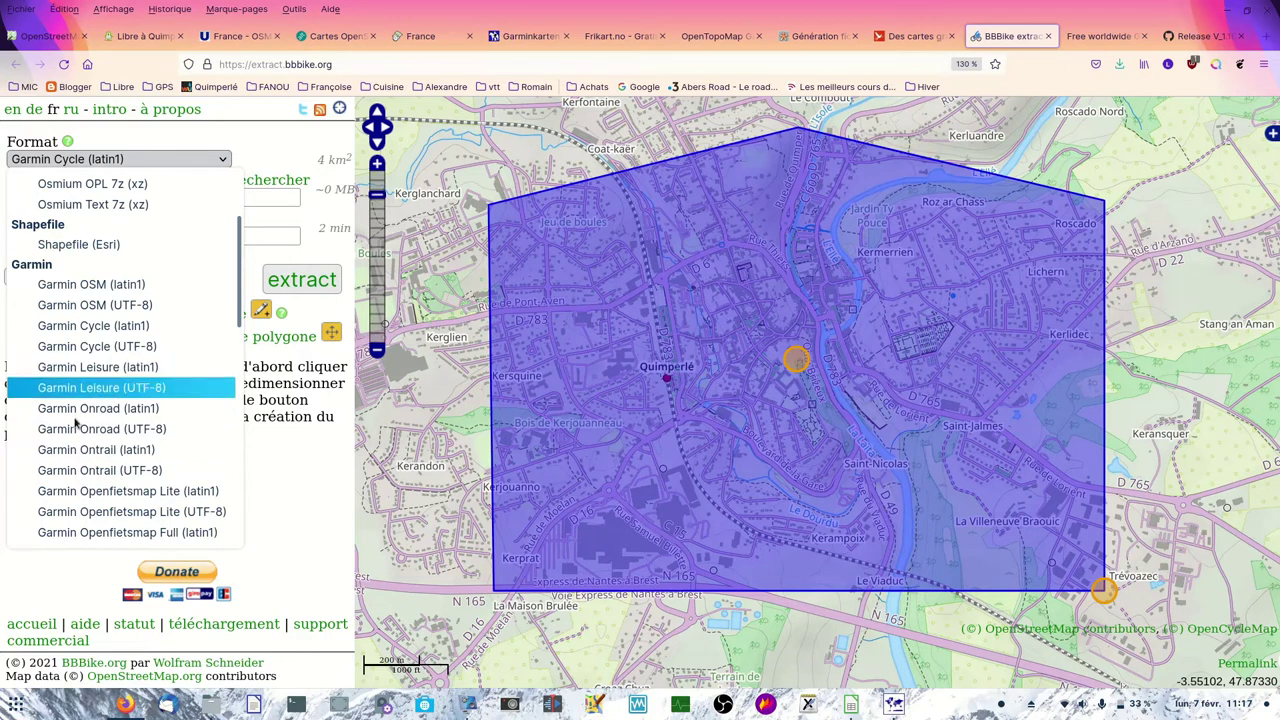
click(85, 327)
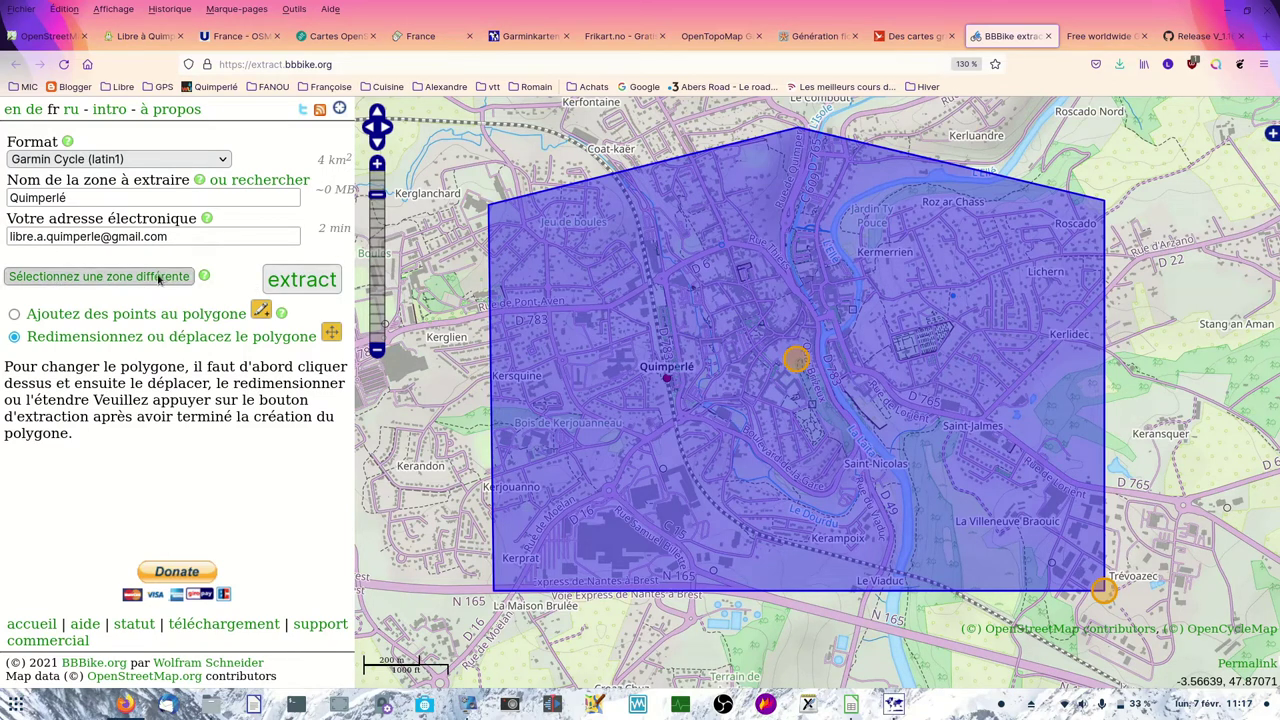
Enable adding points to the Quimperlé extraction polygon and move its northern vertex slightly south-west.
click(18, 315)
click(814, 160)
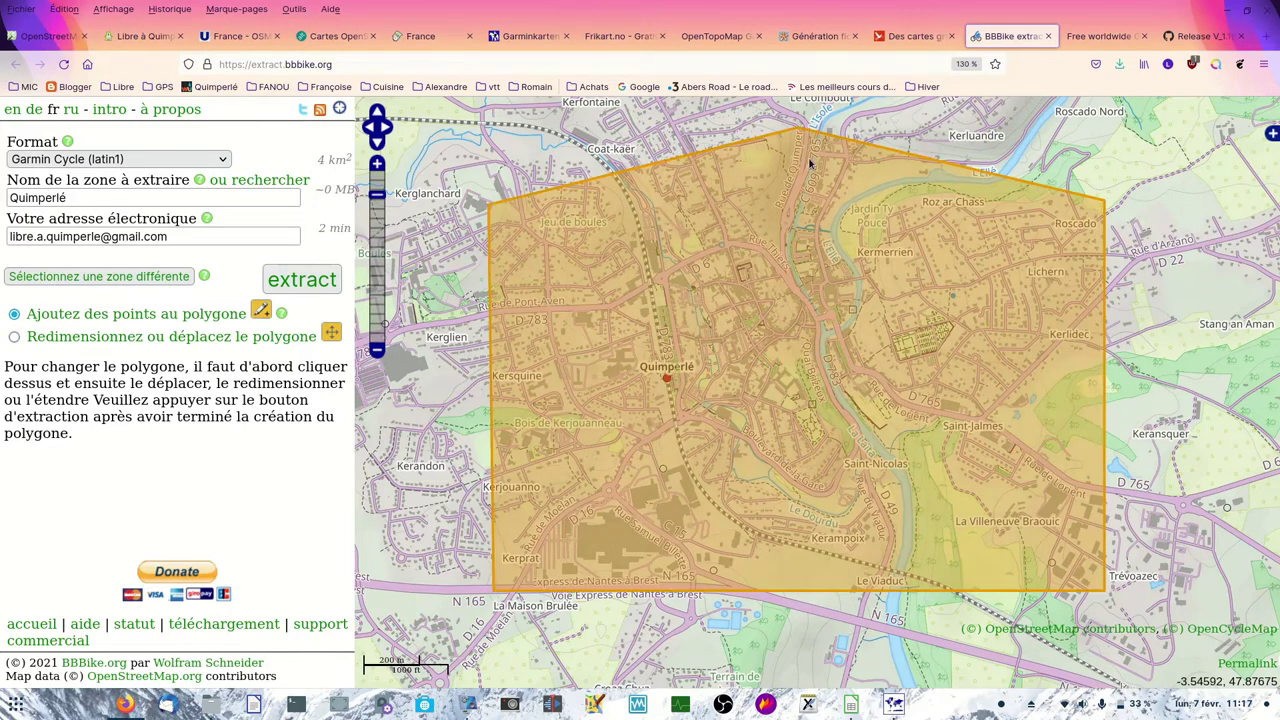
click(762, 311)
mouse_move(806, 125)
mouse_down()
mouse_move(794, 208)
mouse_move(726, 222)
mouse_move(870, 202)
mouse_move(831, 137)
mouse_move(790, 143)
mouse_up()
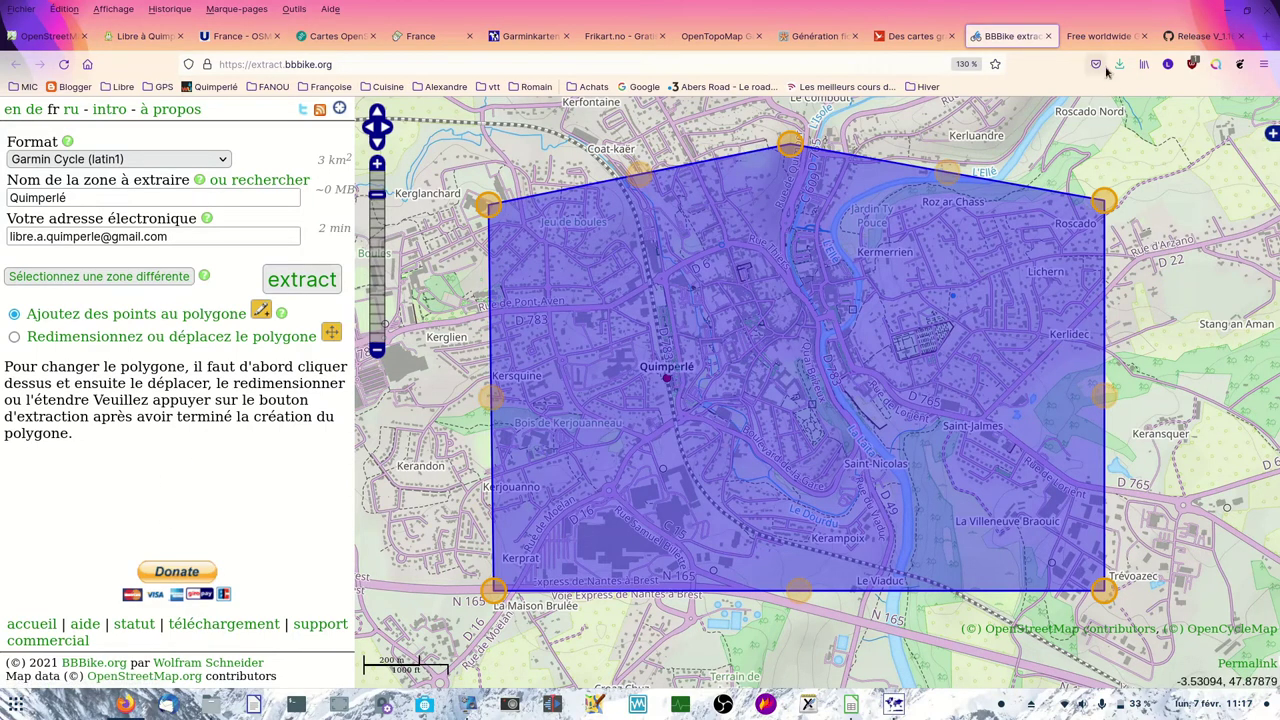
Choose the Generic Routable (new style) map type on garmin.openstreetmap.nl and look over the tile map and server status.
click(1088, 38)
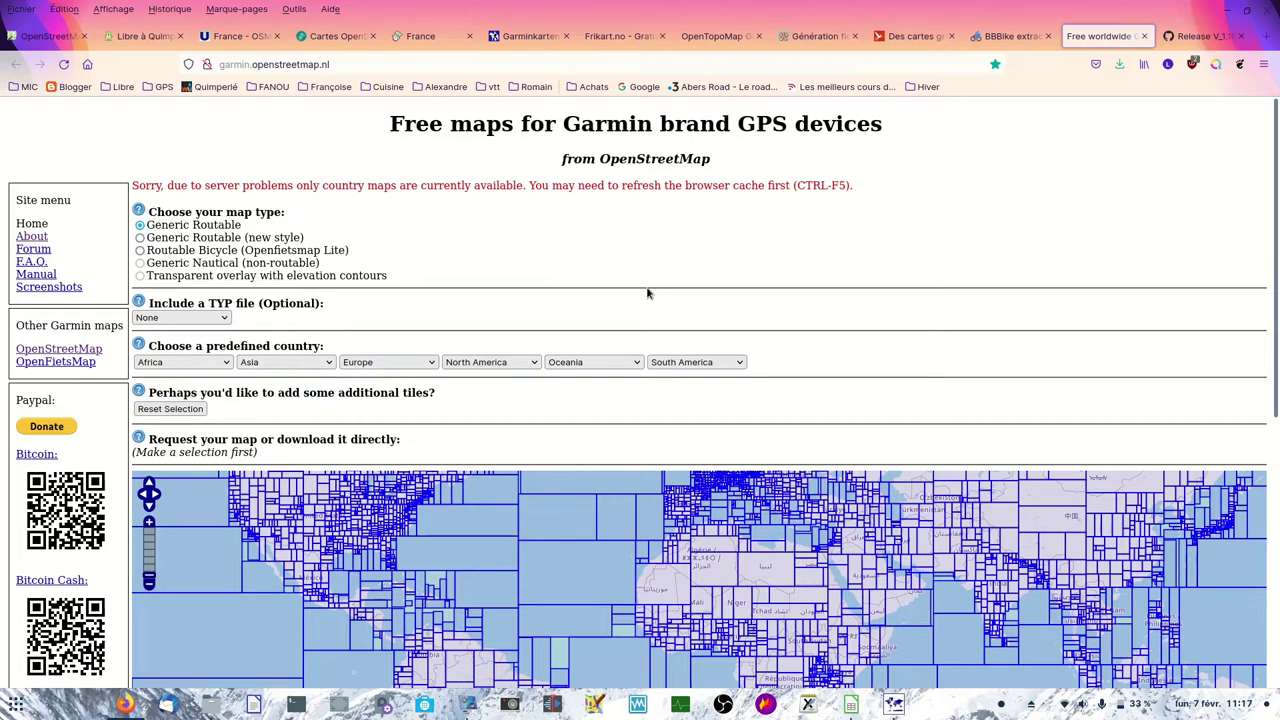
click(140, 240)
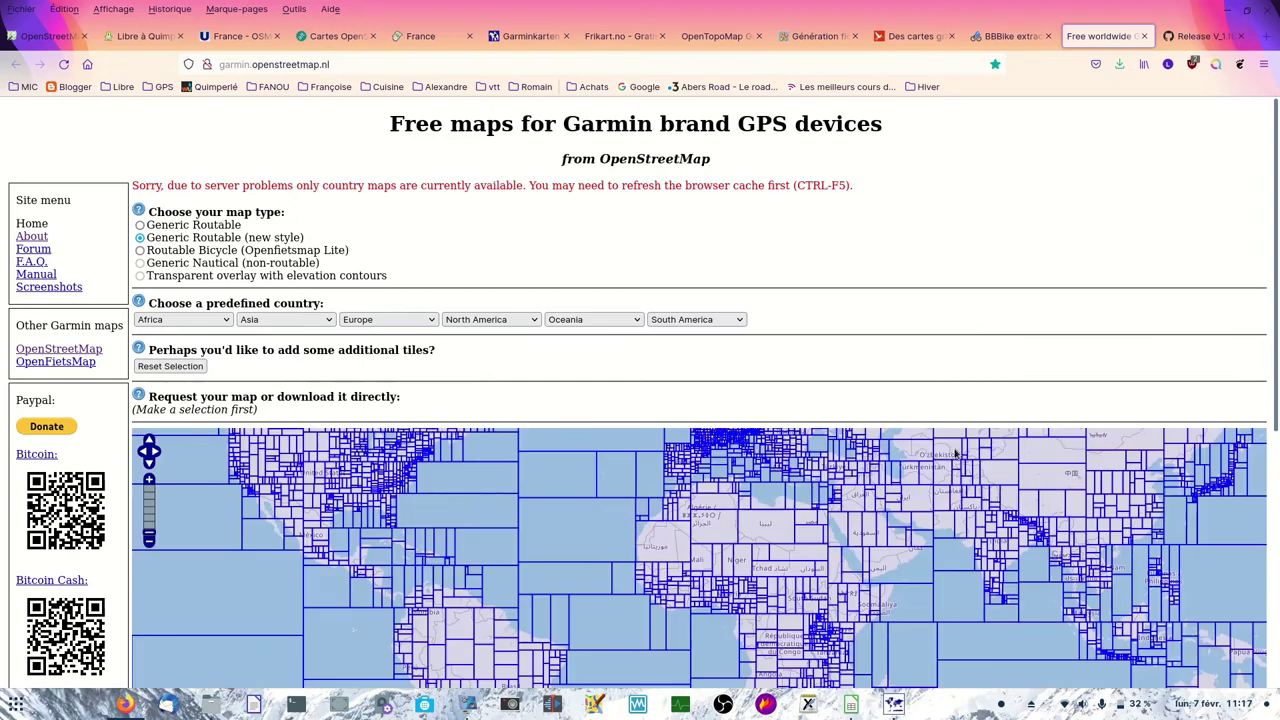
scroll(692, 453, down, 5)
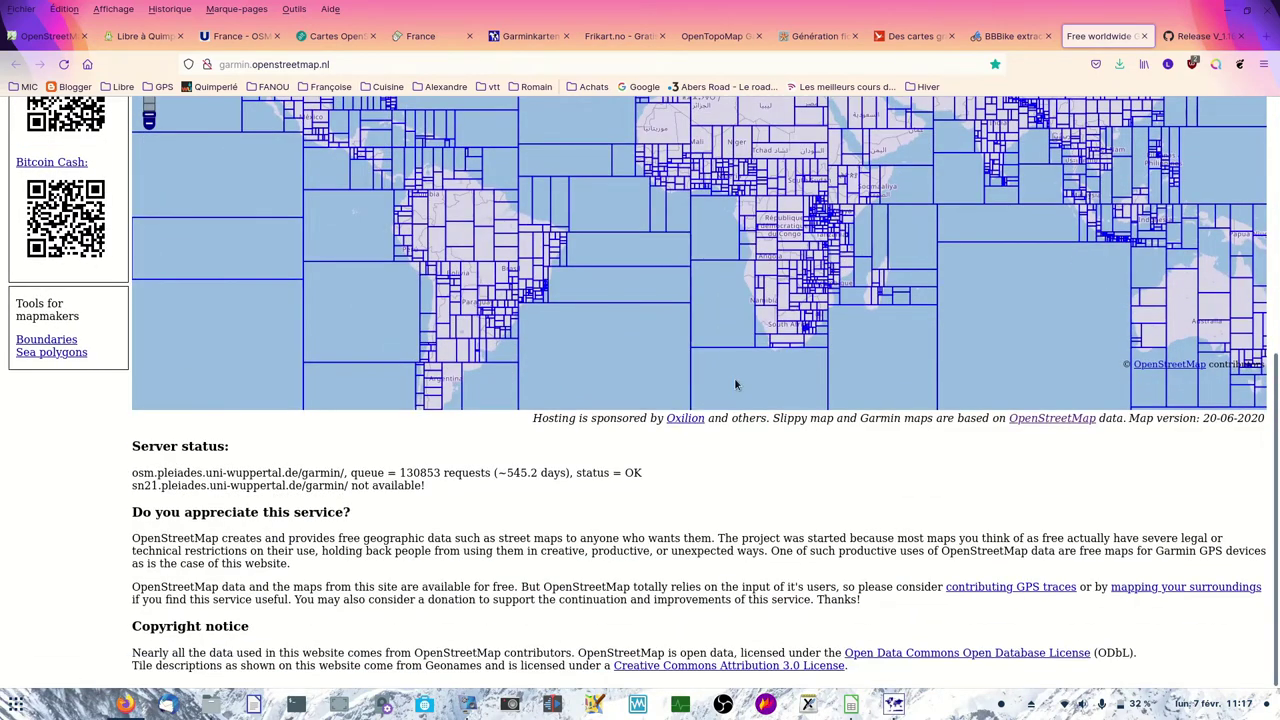
scroll(564, 330, up, 5)
scroll(564, 330, down, 4)
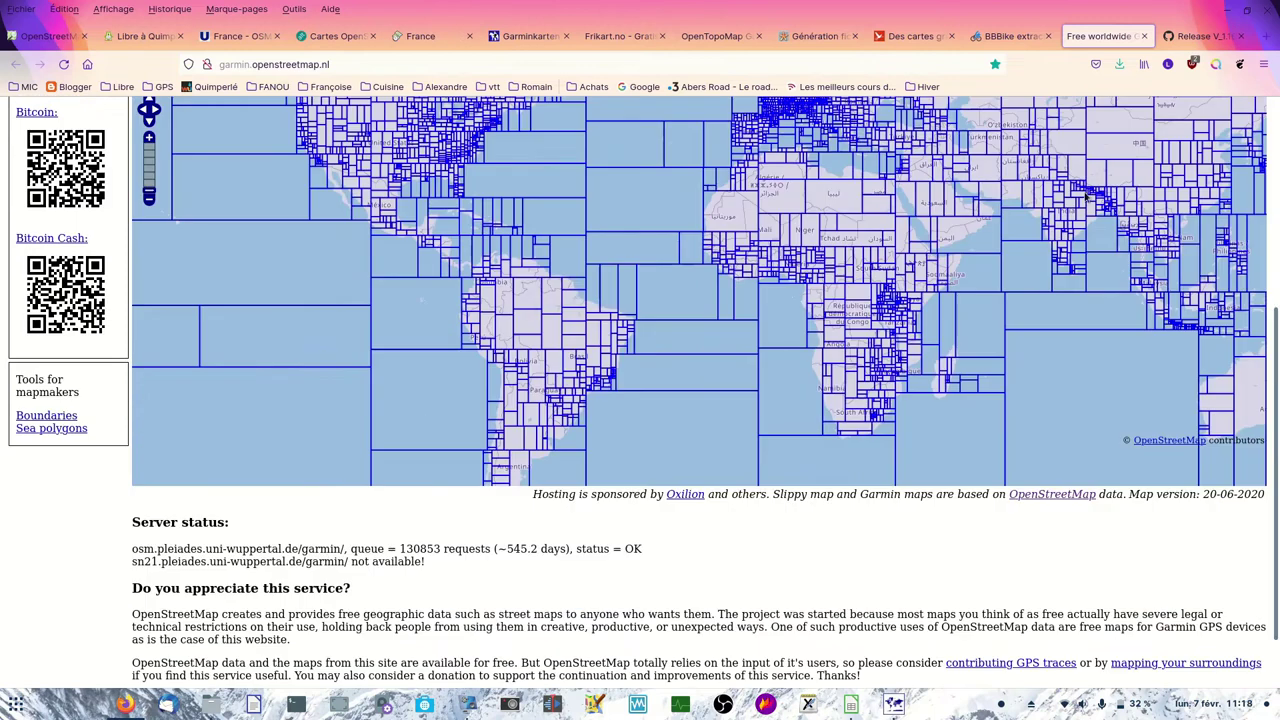
Examine the QMapShack V_1.16.0 release assets on GitHub and locate the QMapShack AppImage in the Bureau folder.
click(1193, 38)
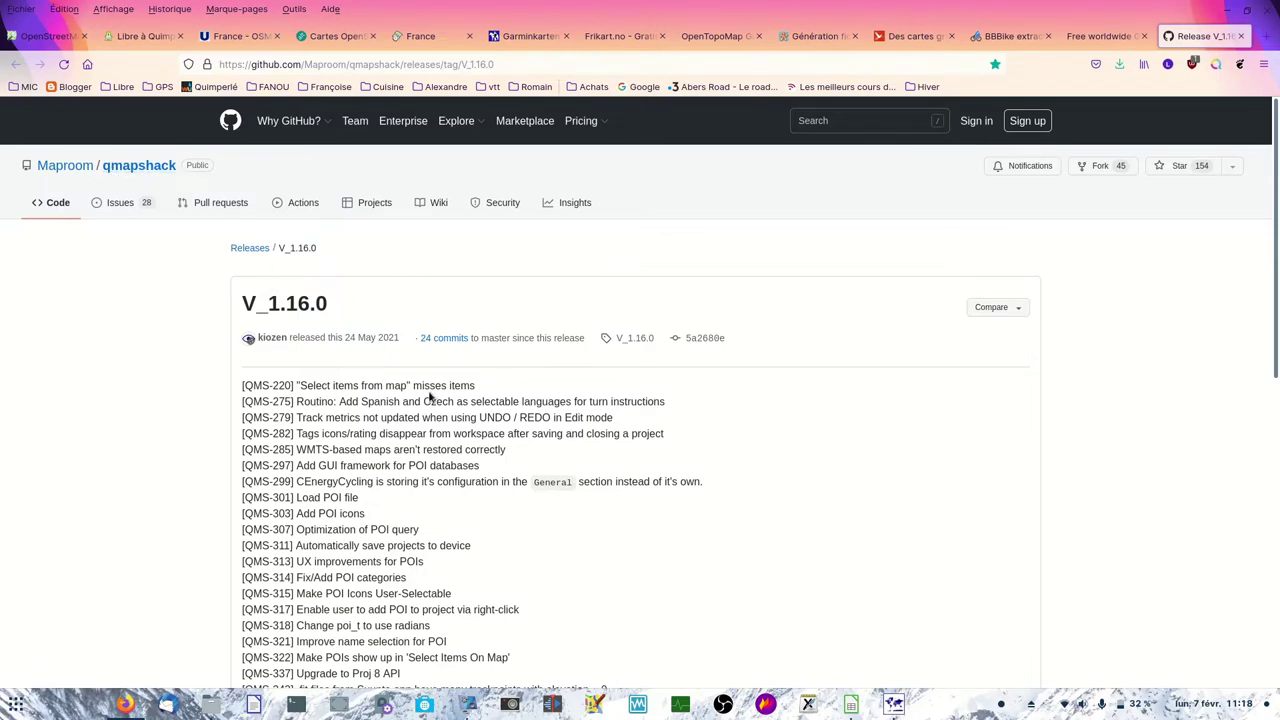
scroll(412, 410, down, 6)
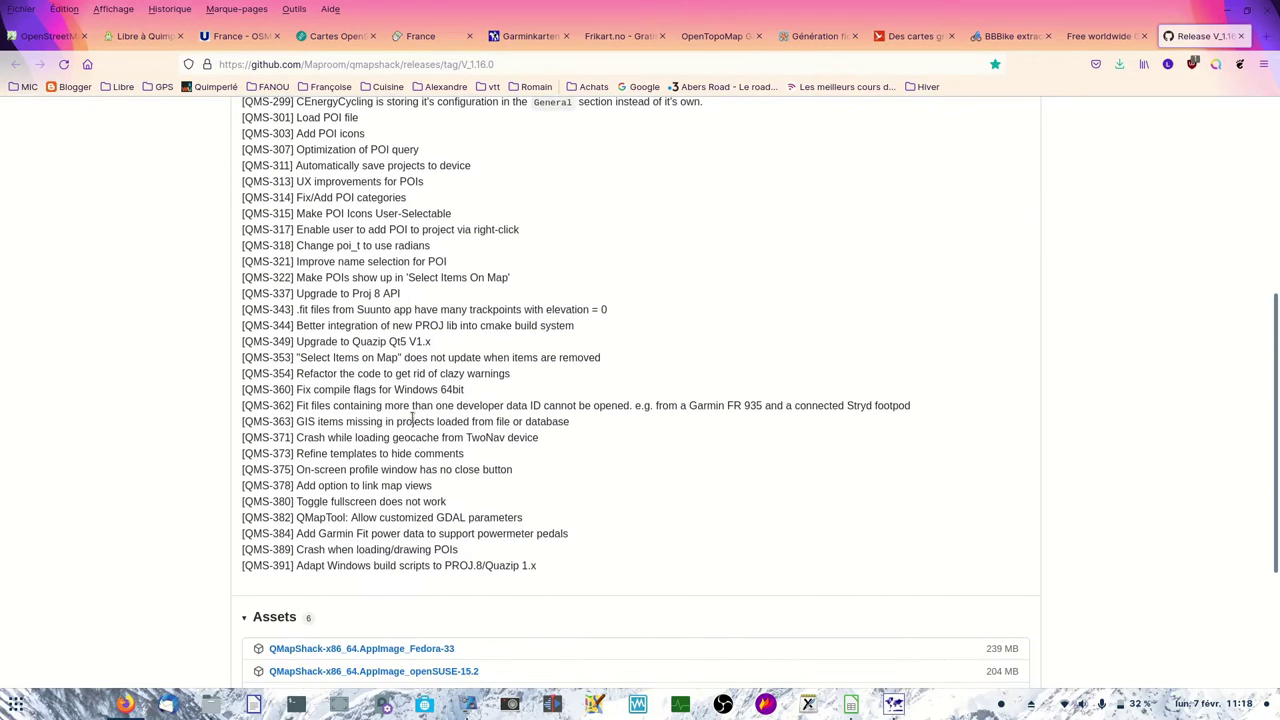
scroll(412, 418, down, 3)
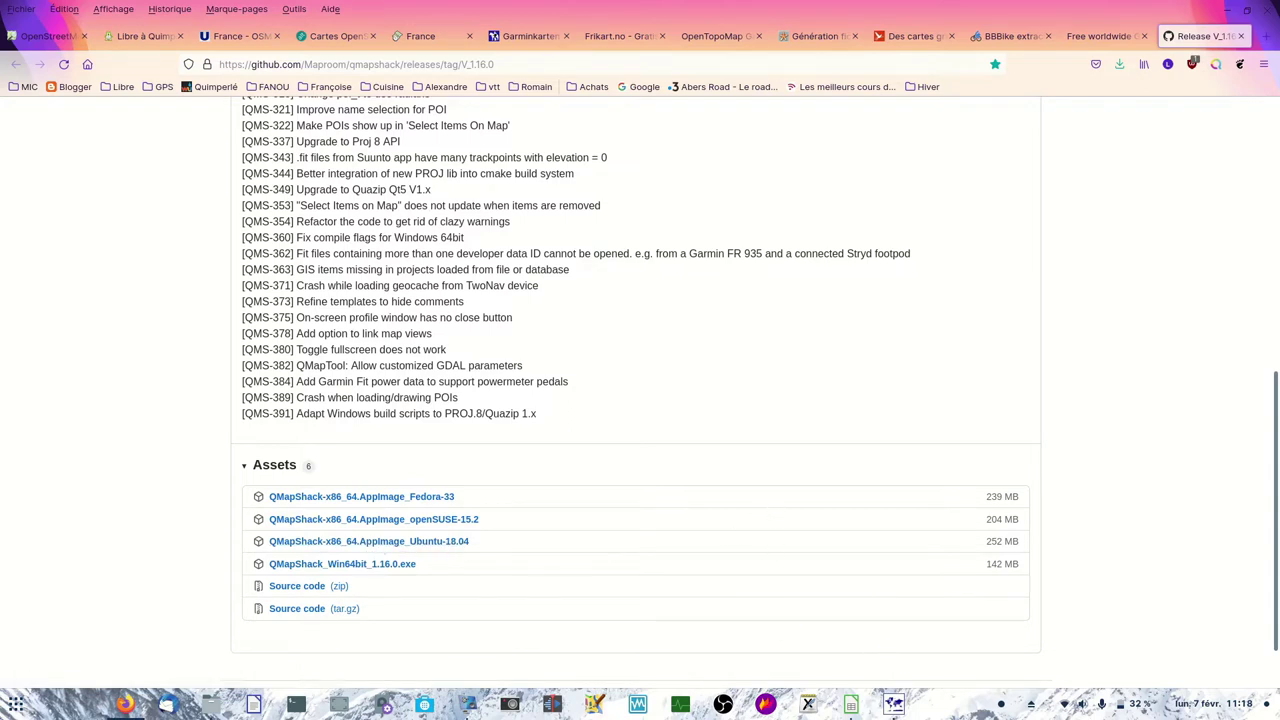
click(211, 705)
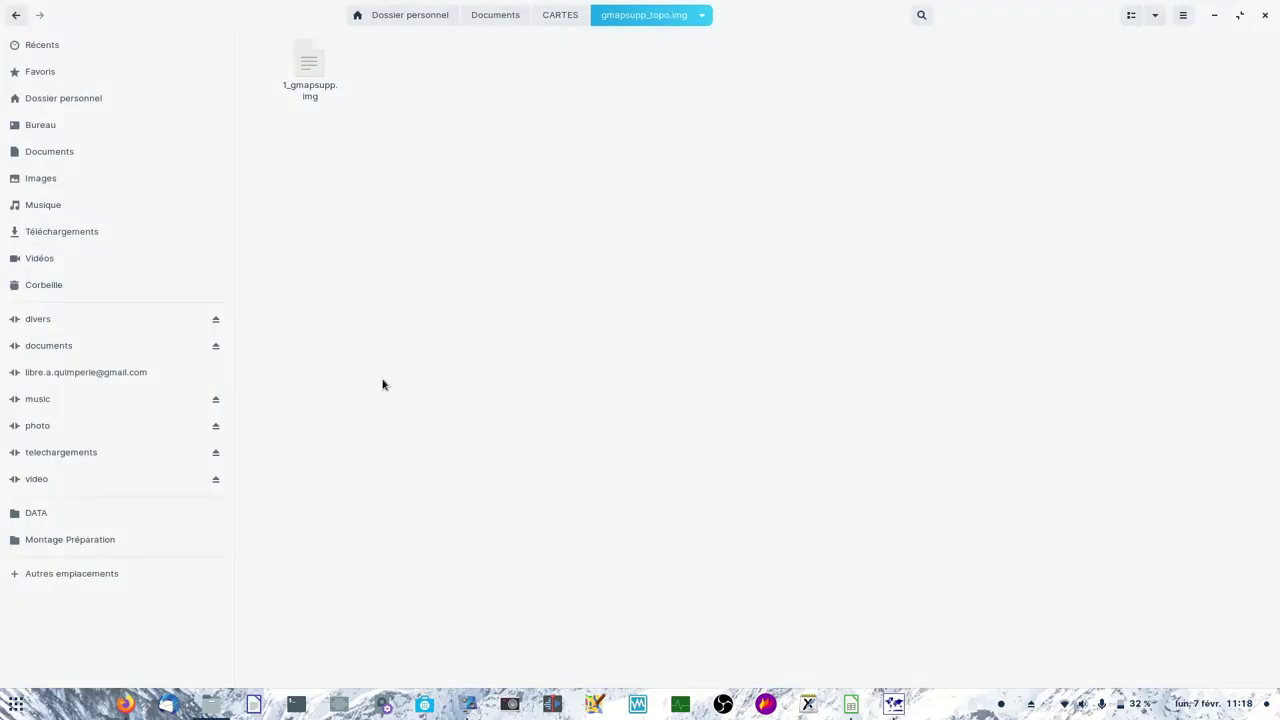
click(36, 130)
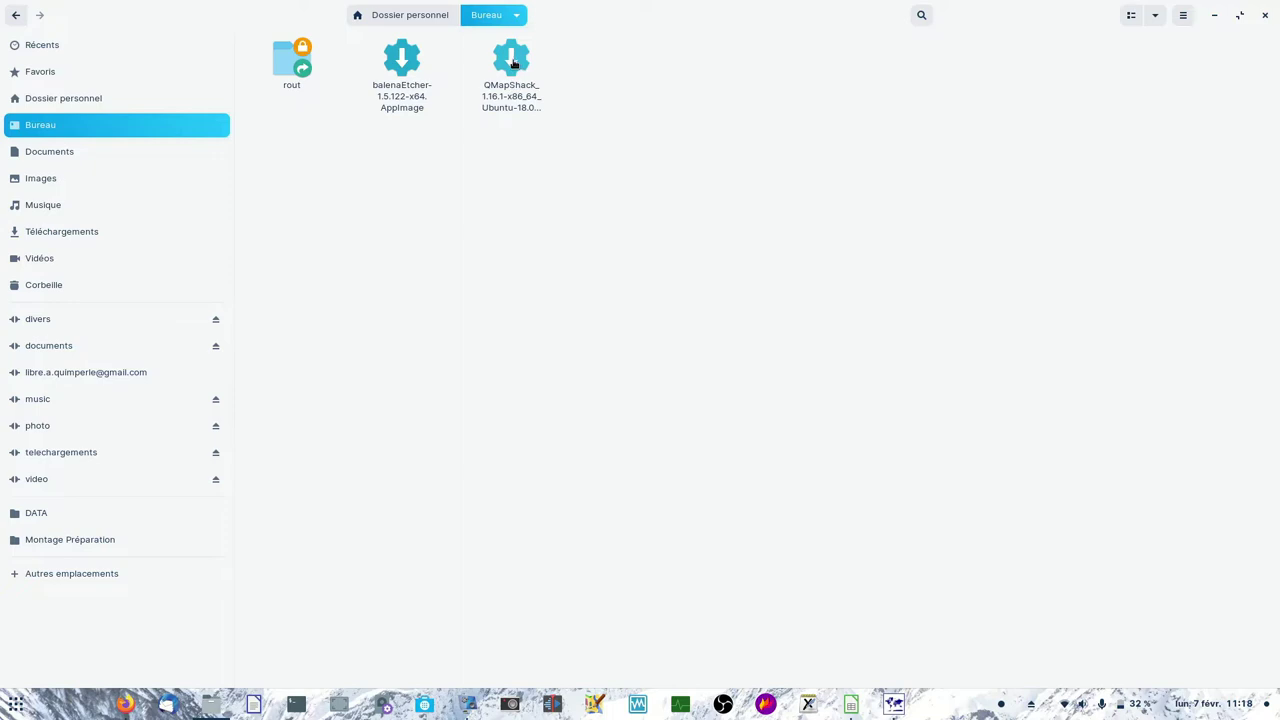
Switch to QMapShack and examine the Wanderkart map of Quimperlé around the Abbatiale Sainte-Croix at several scales.
click(893, 705)
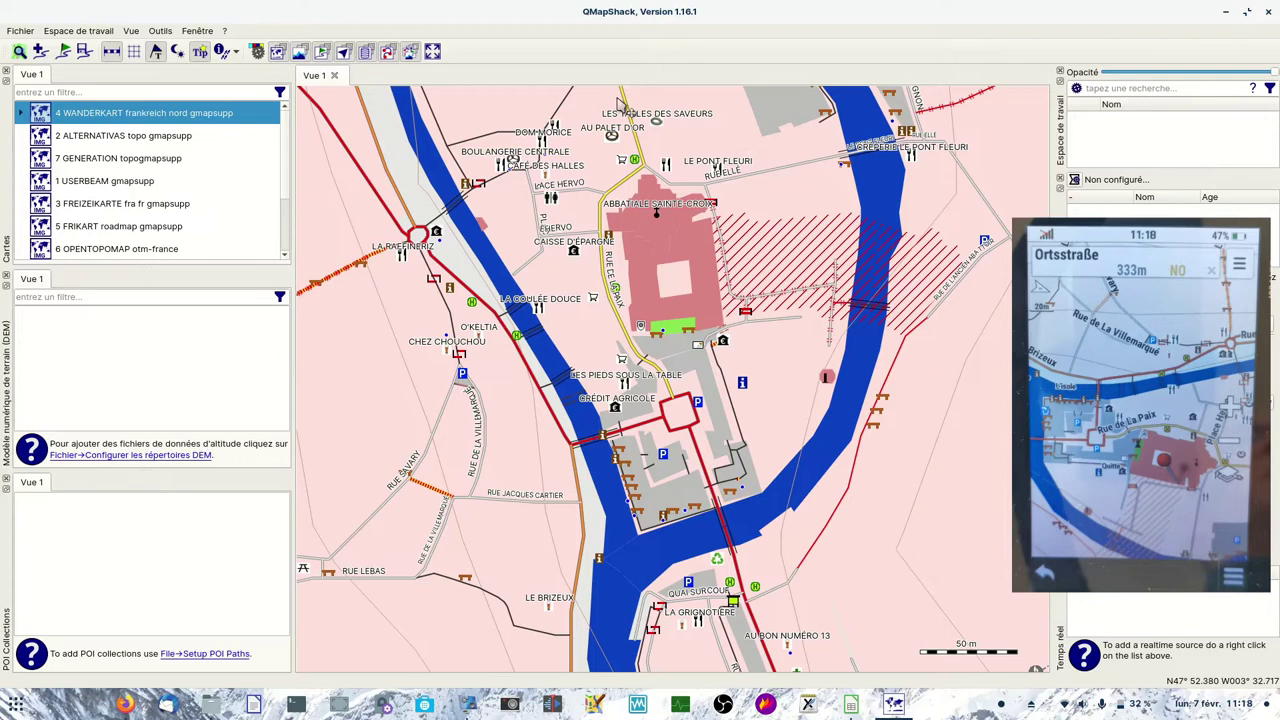
mouse_move(656, 222)
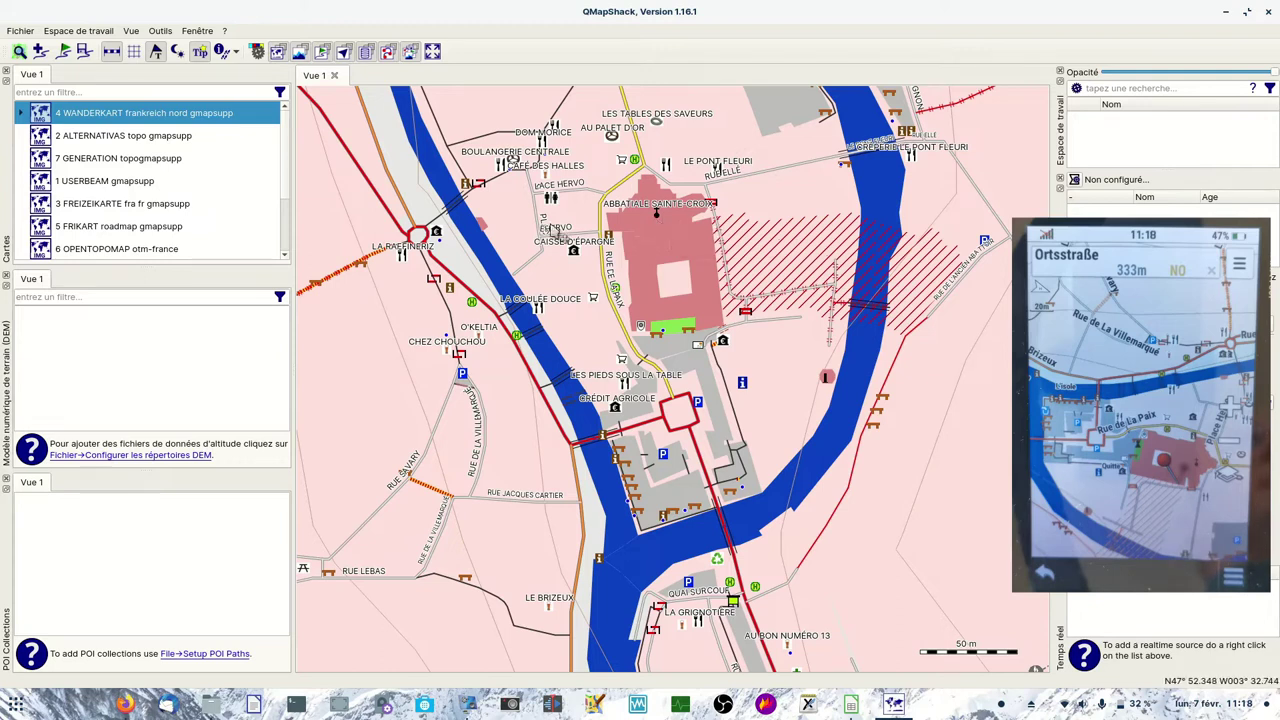
mouse_move(657, 277)
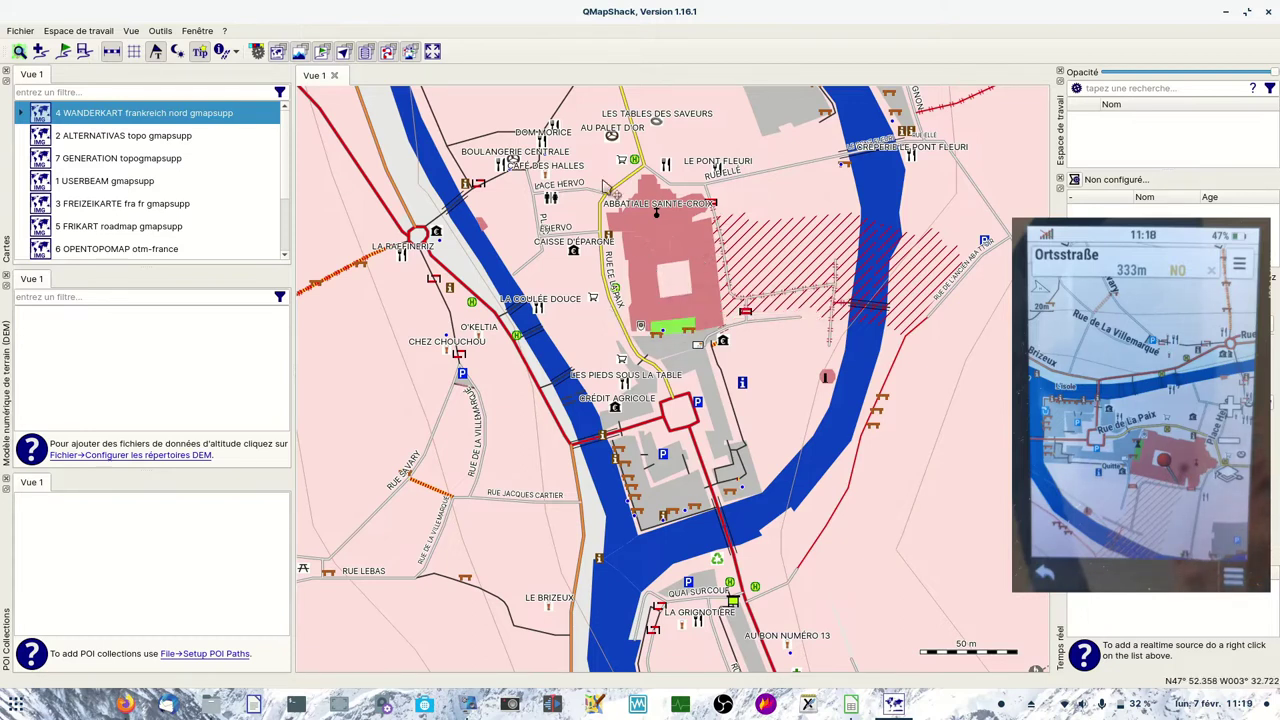
scroll(630, 285, down, 1)
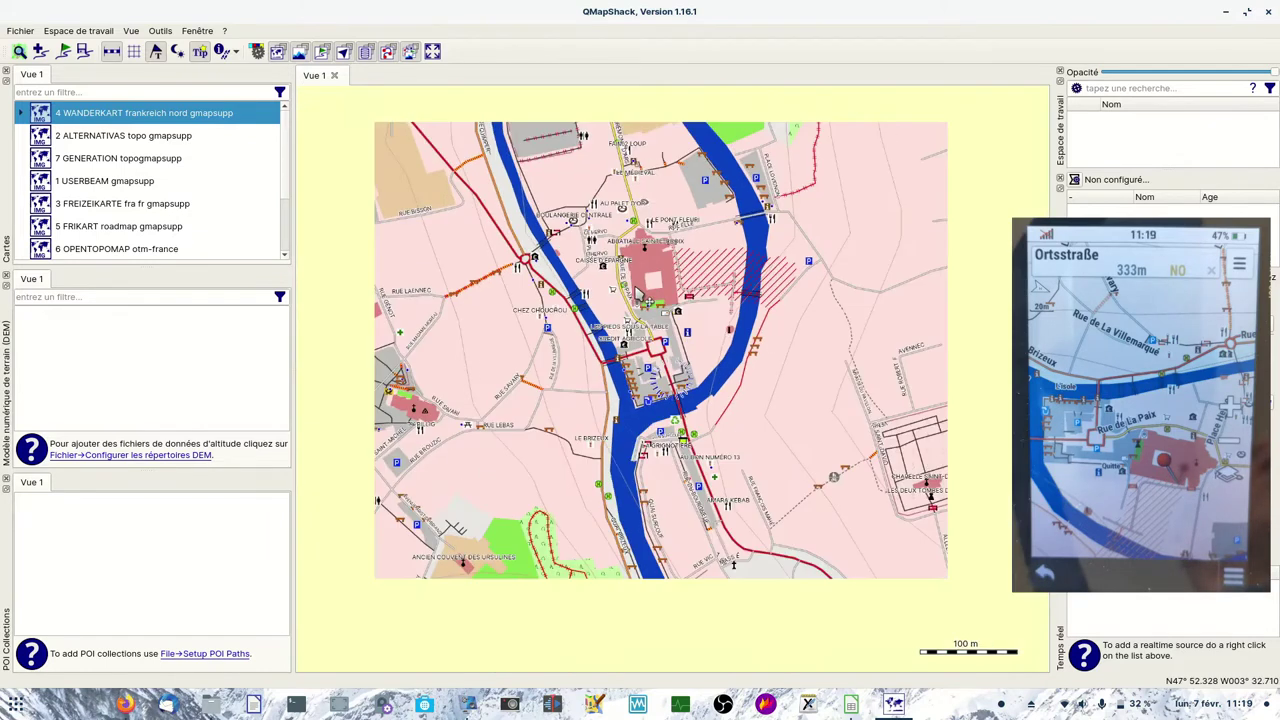
scroll(648, 300, up, 1)
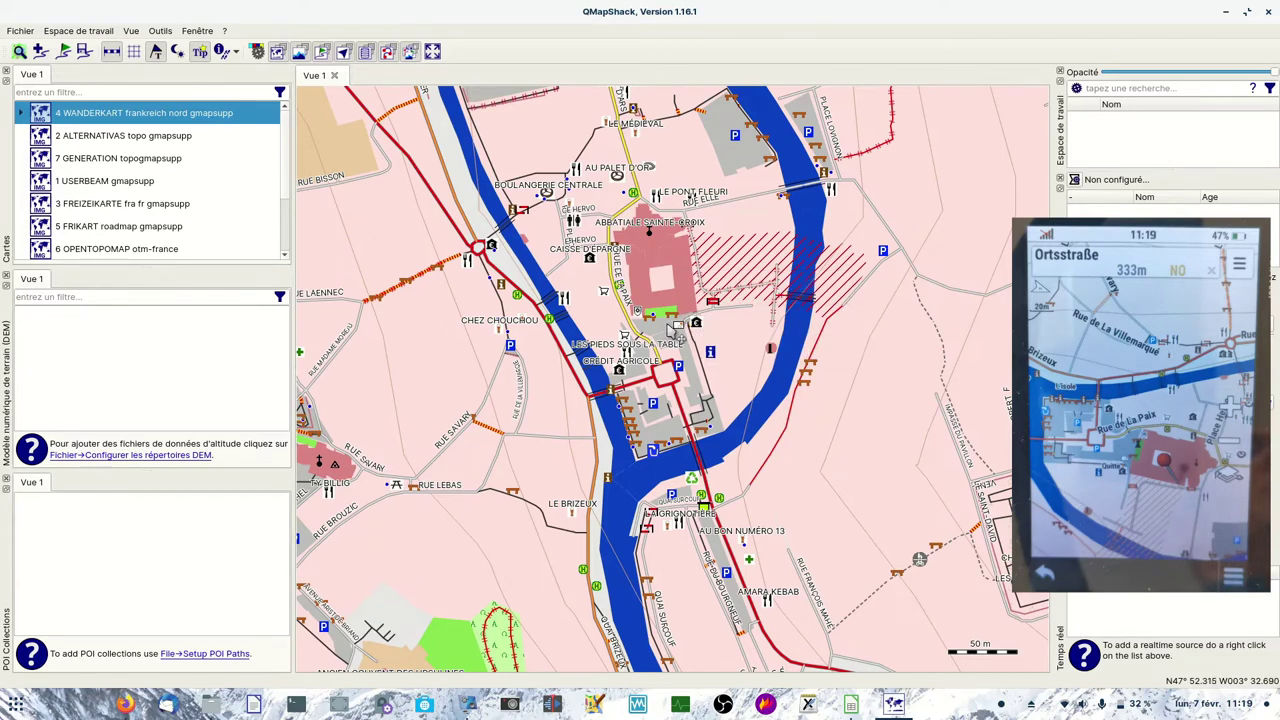
drag(676, 318, 689, 267)
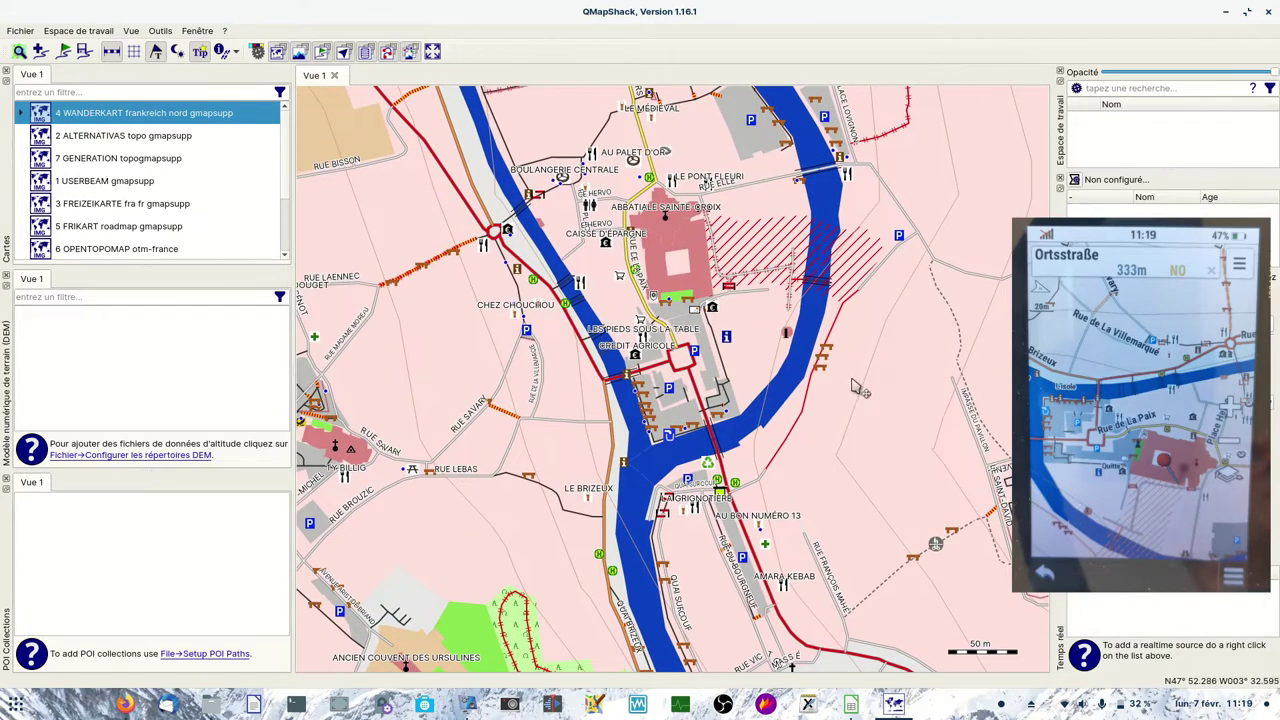
scroll(757, 365, down, 1)
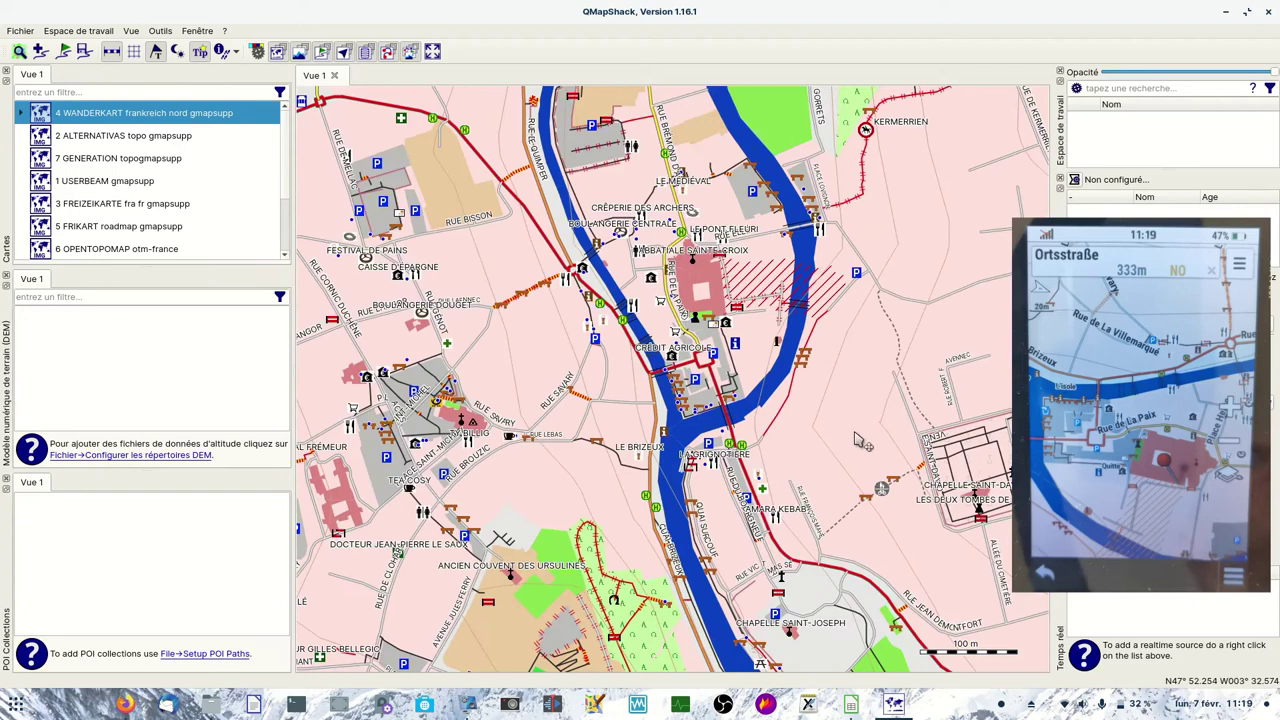
drag(868, 449, 838, 383)
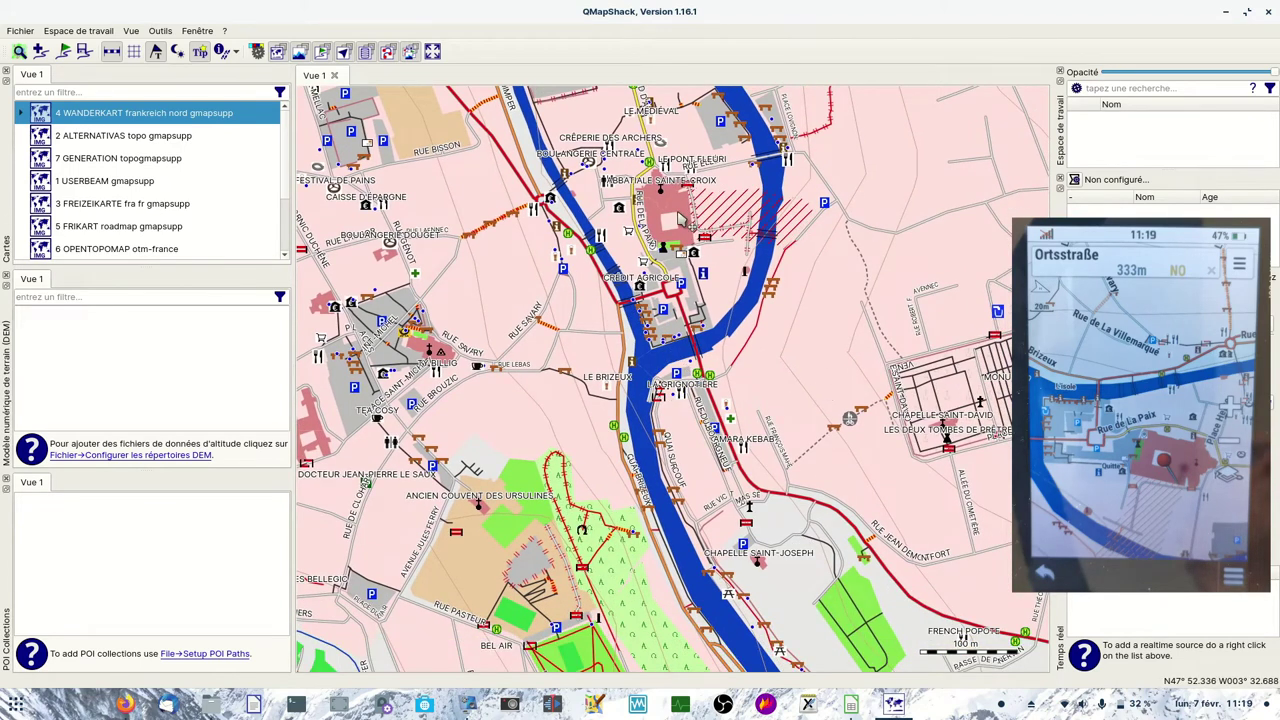
Examine the Wanderkart map around the Abbatiale Sainte-Croix at several scales and consult the map comparison table in LibreOffice Calc.
scroll(679, 219, up, 1)
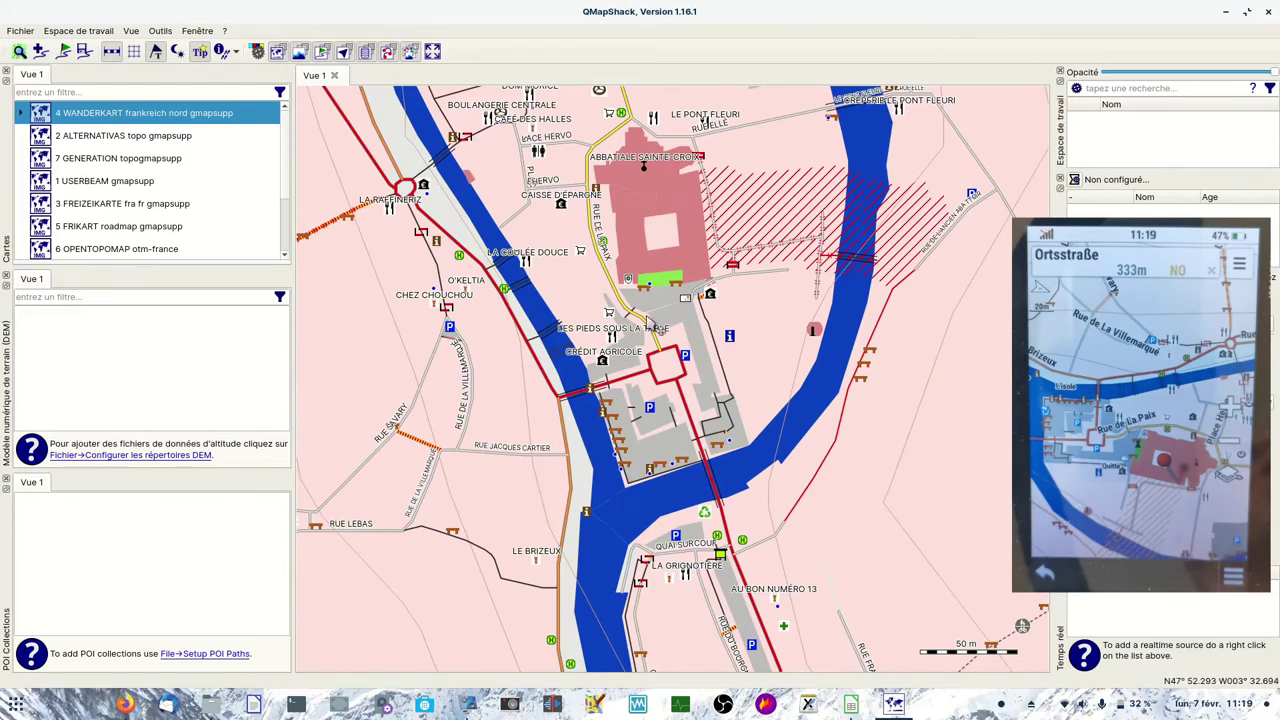
scroll(464, 445, down, 2)
scroll(470, 438, up, 1)
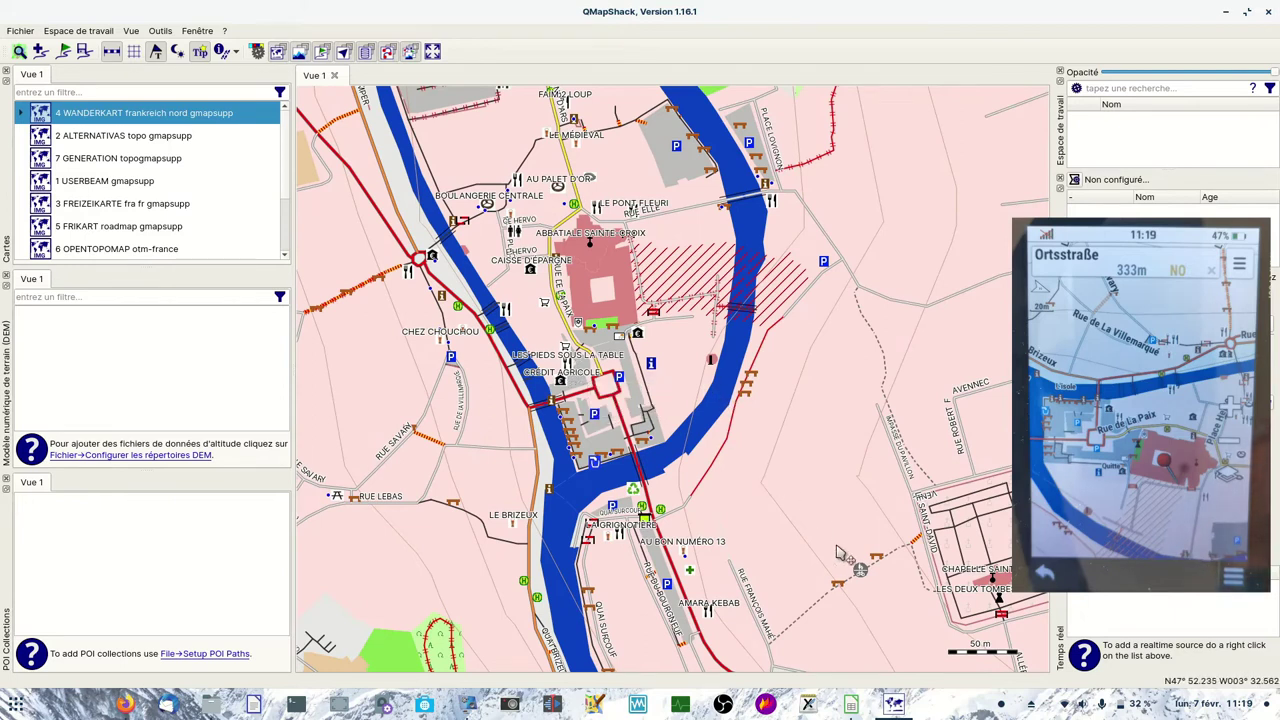
click(852, 707)
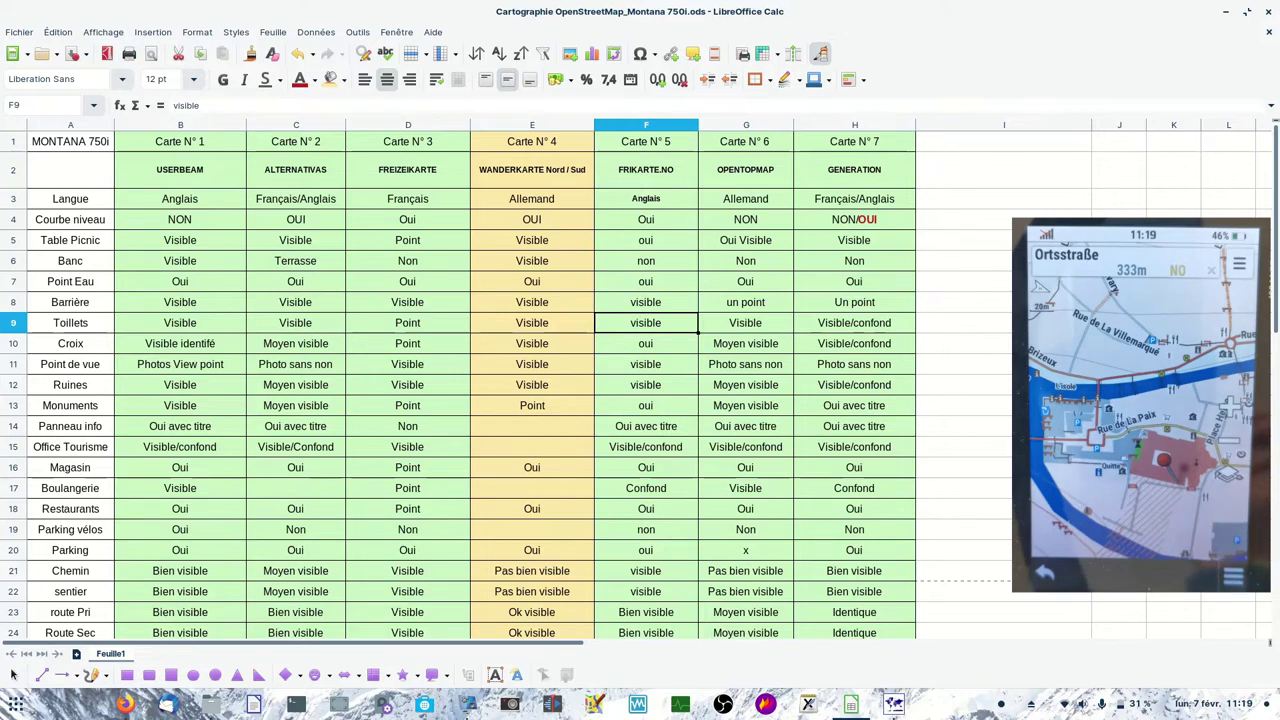
click(893, 704)
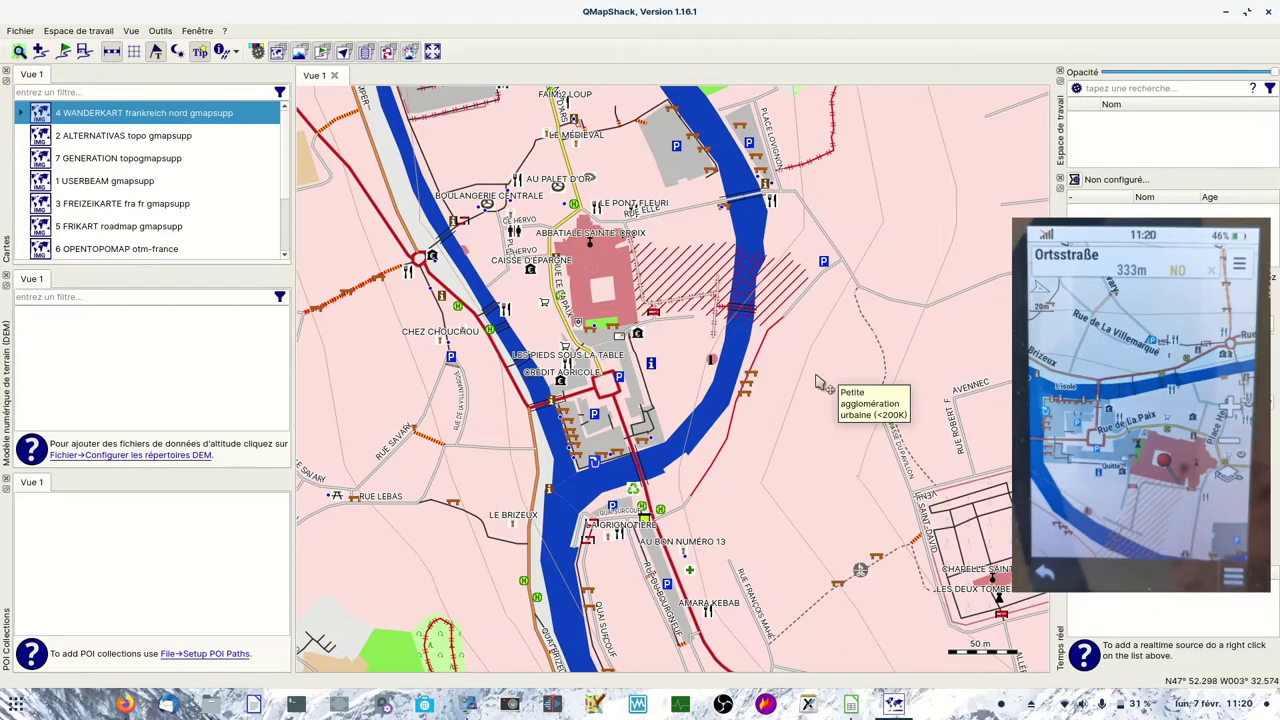
key(alt+Tab)
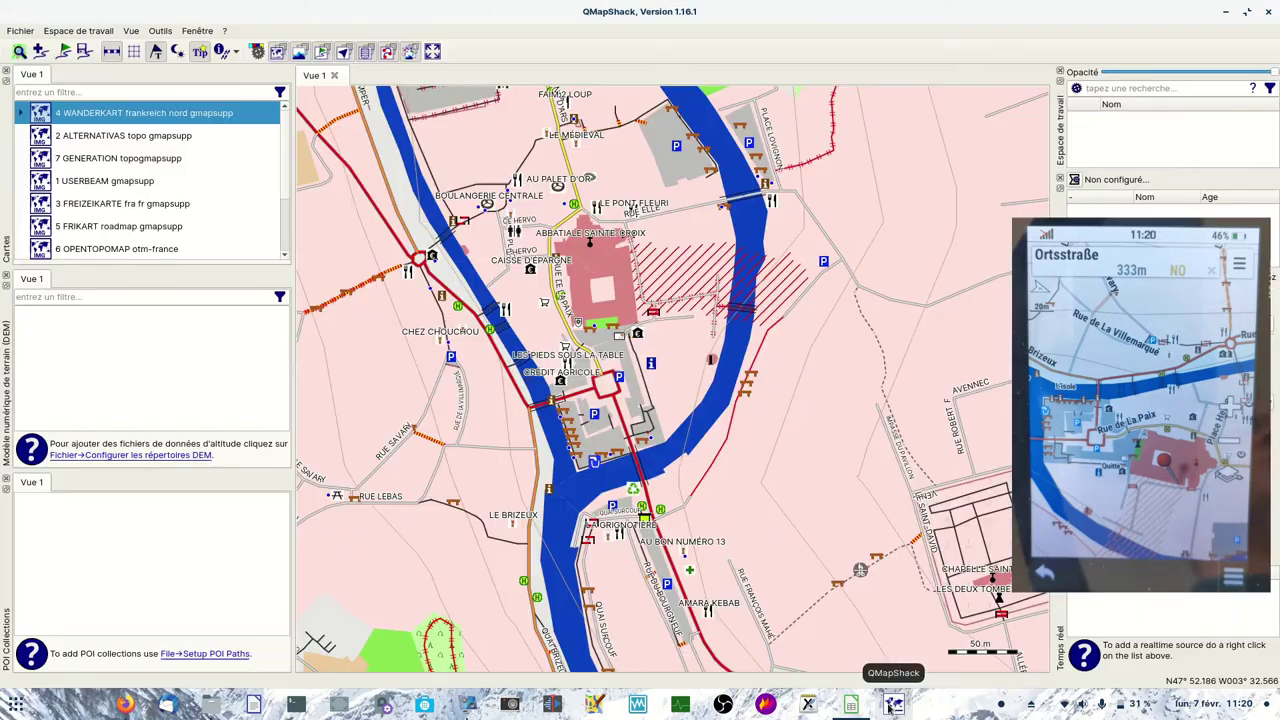
click(893, 706)
scroll(600, 320, up, 2)
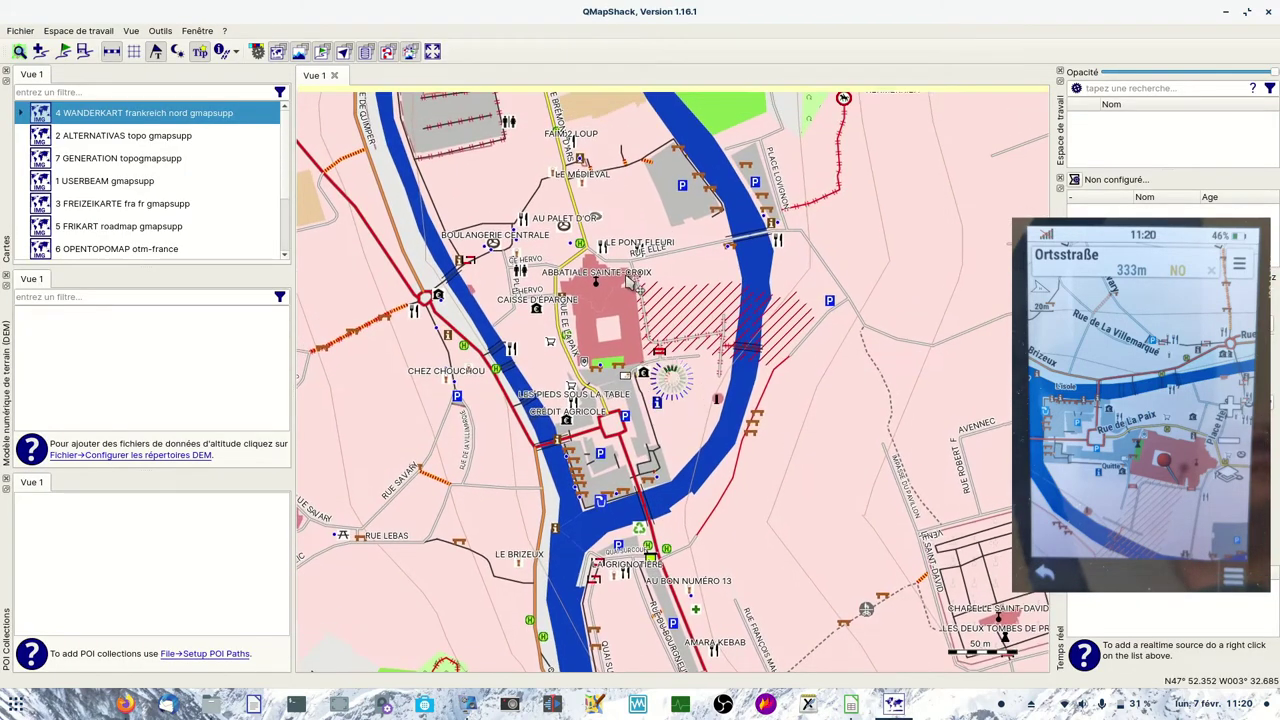
scroll(570, 300, up, 1)
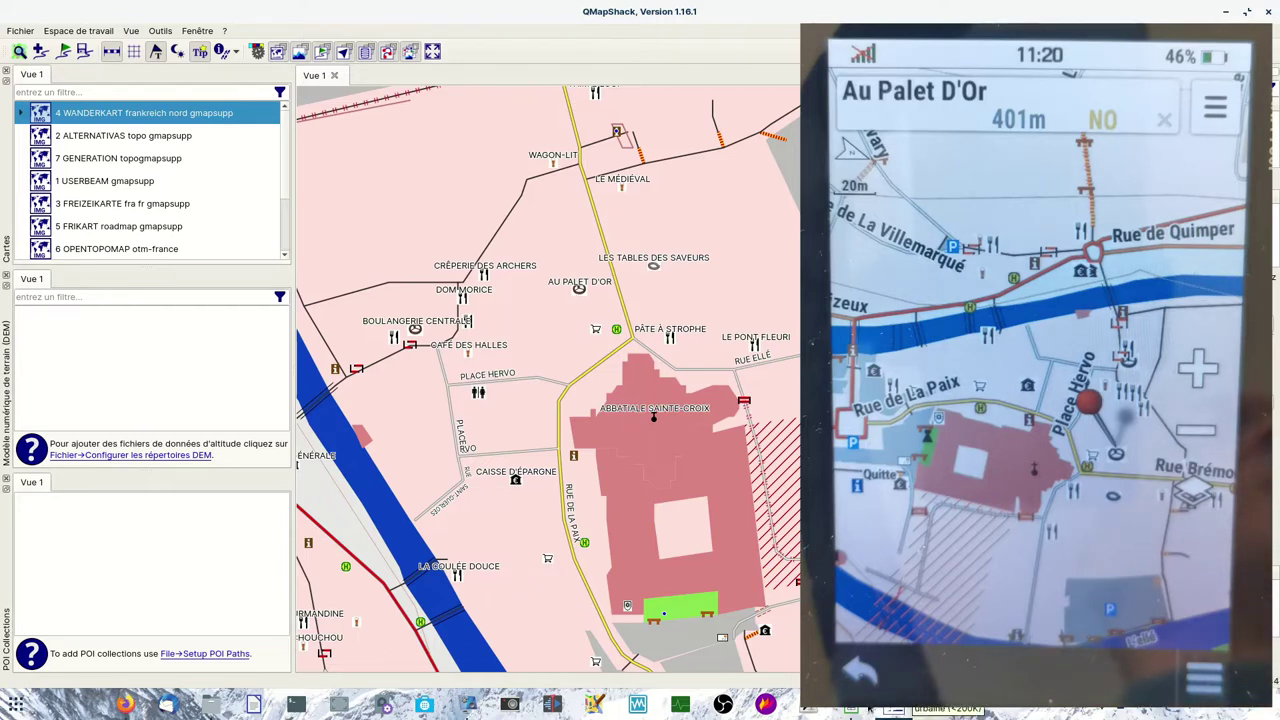
Switch to the LibreOffice Calc comparison table and enter "Visible" for Boulangerie in the Wanderkarte column.
click(857, 712)
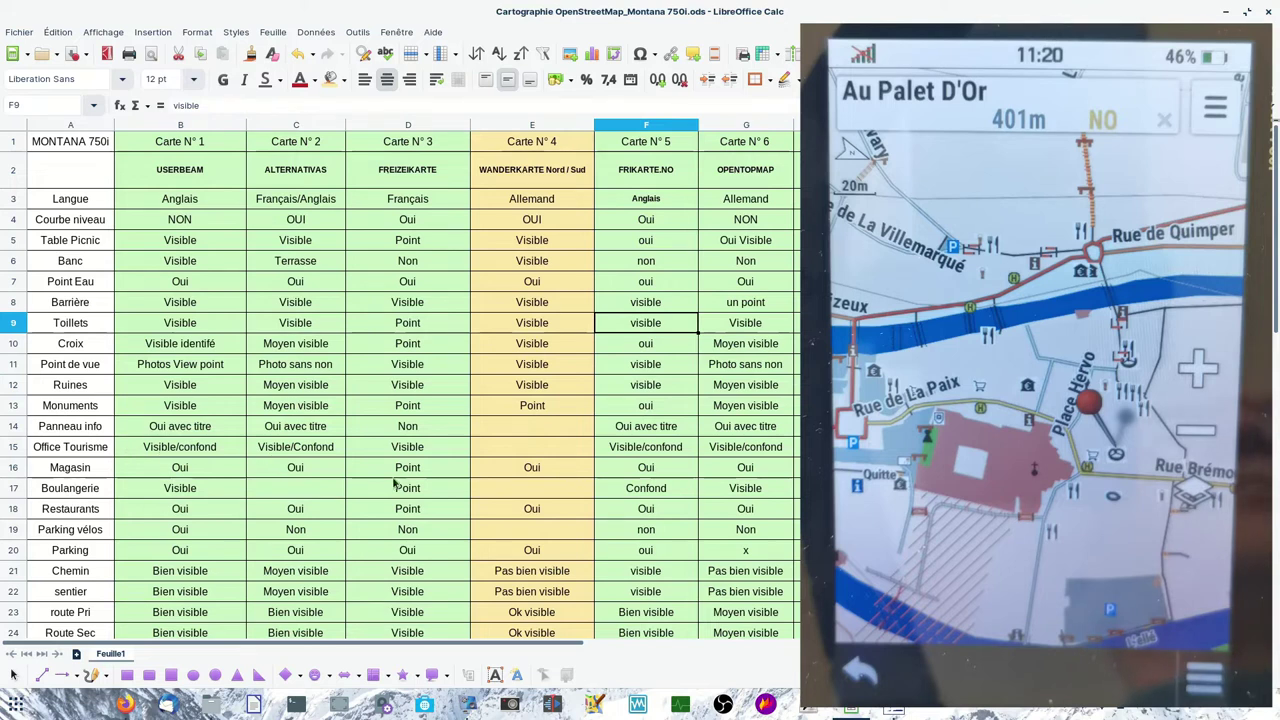
double_click(519, 494)
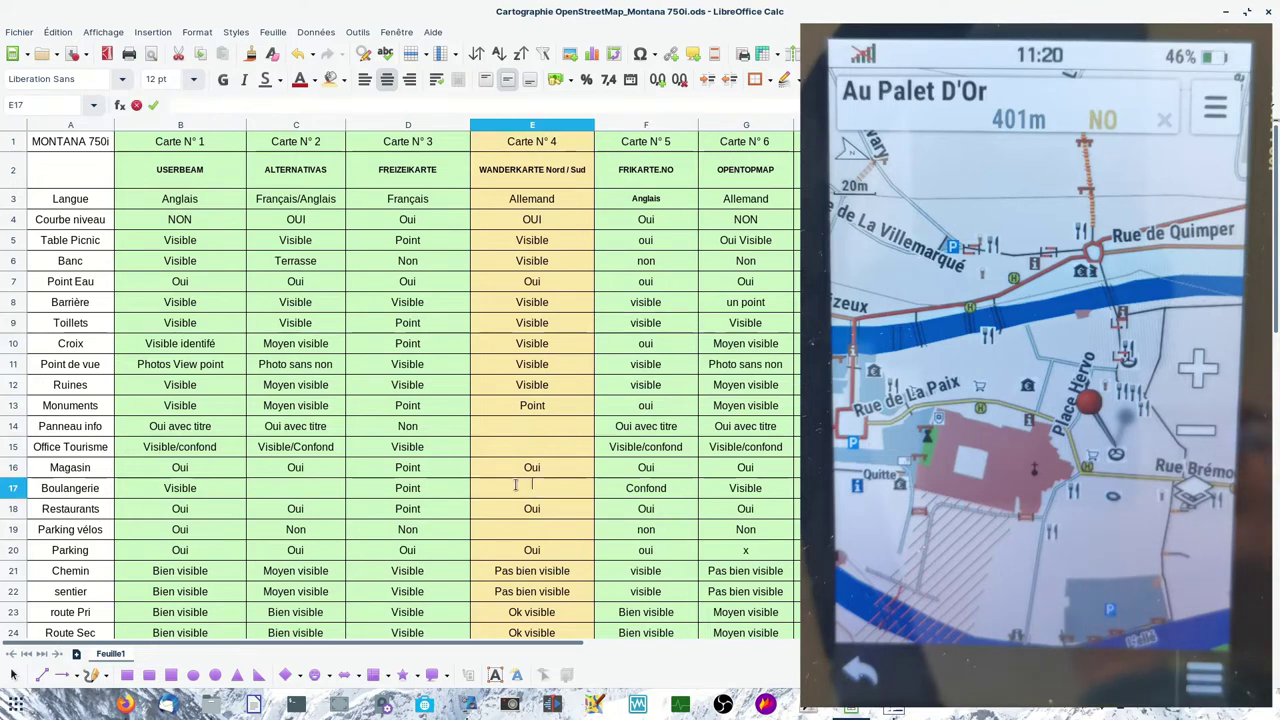
text(Visible)
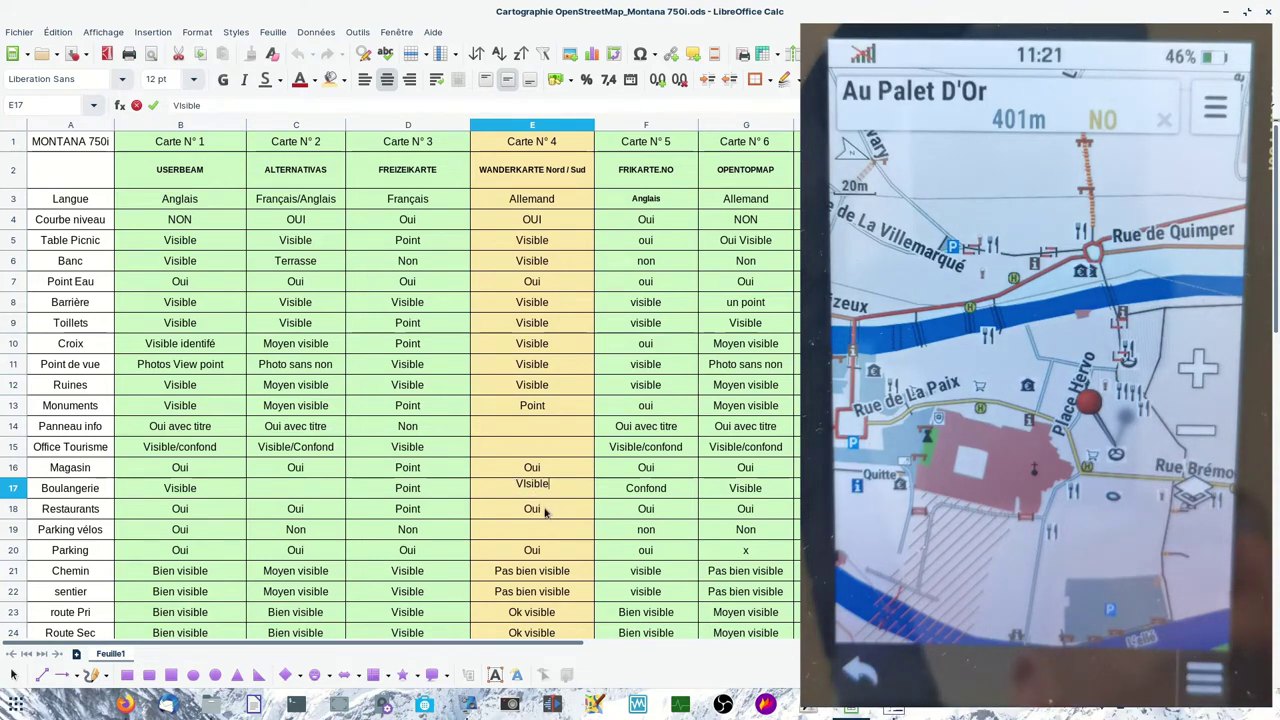
click(545, 511)
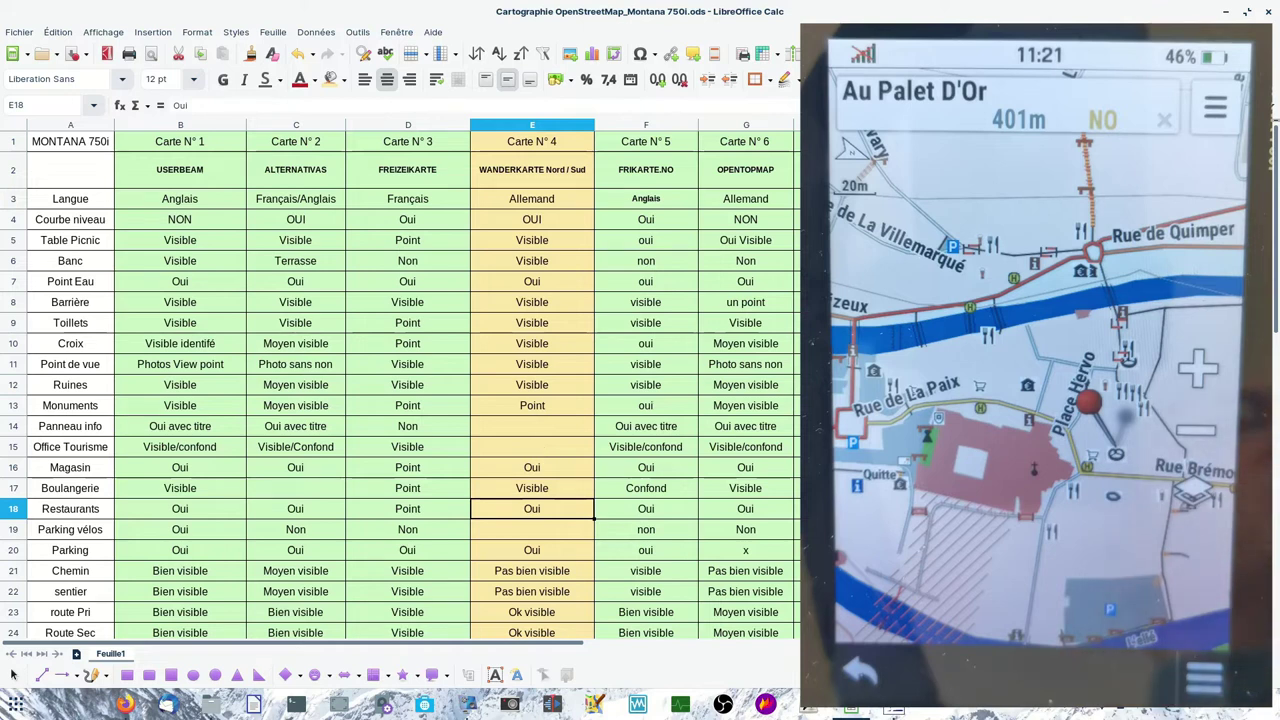
Switch to QMapShack and examine the benches, parking and information points south of the Abbatiale Sainte-Croix.
click(895, 712)
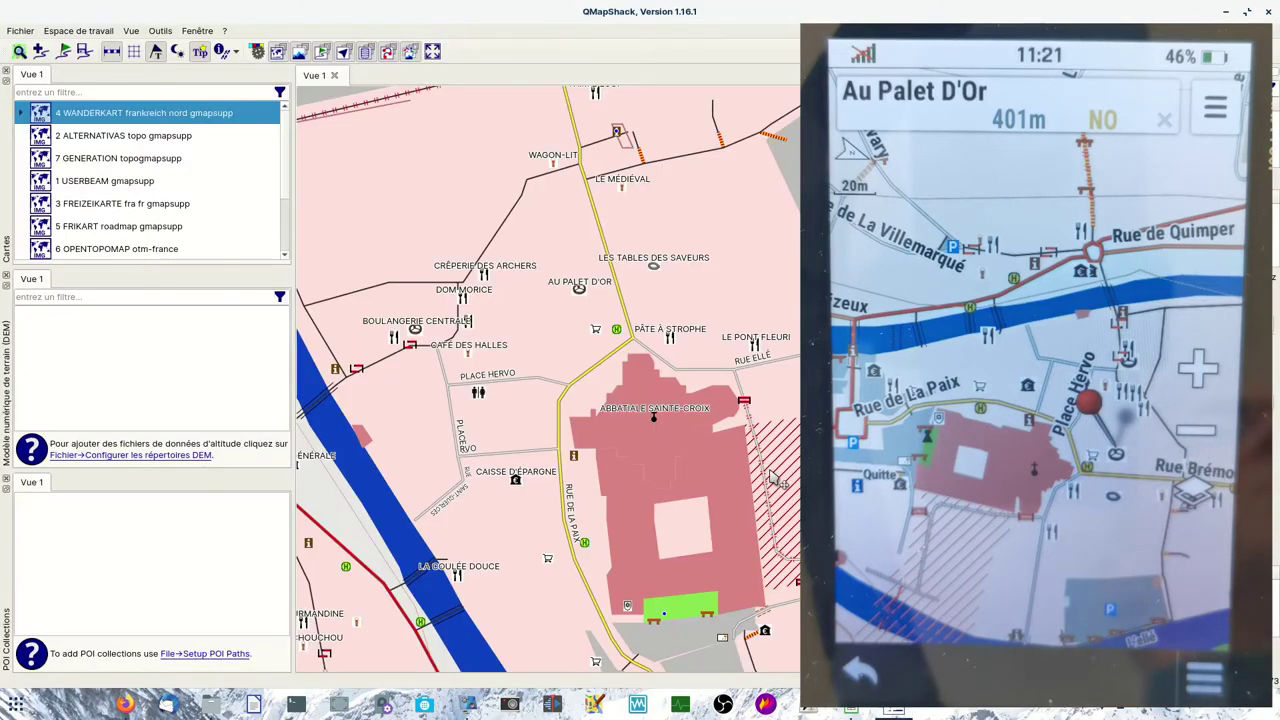
drag(775, 480, 743, 303)
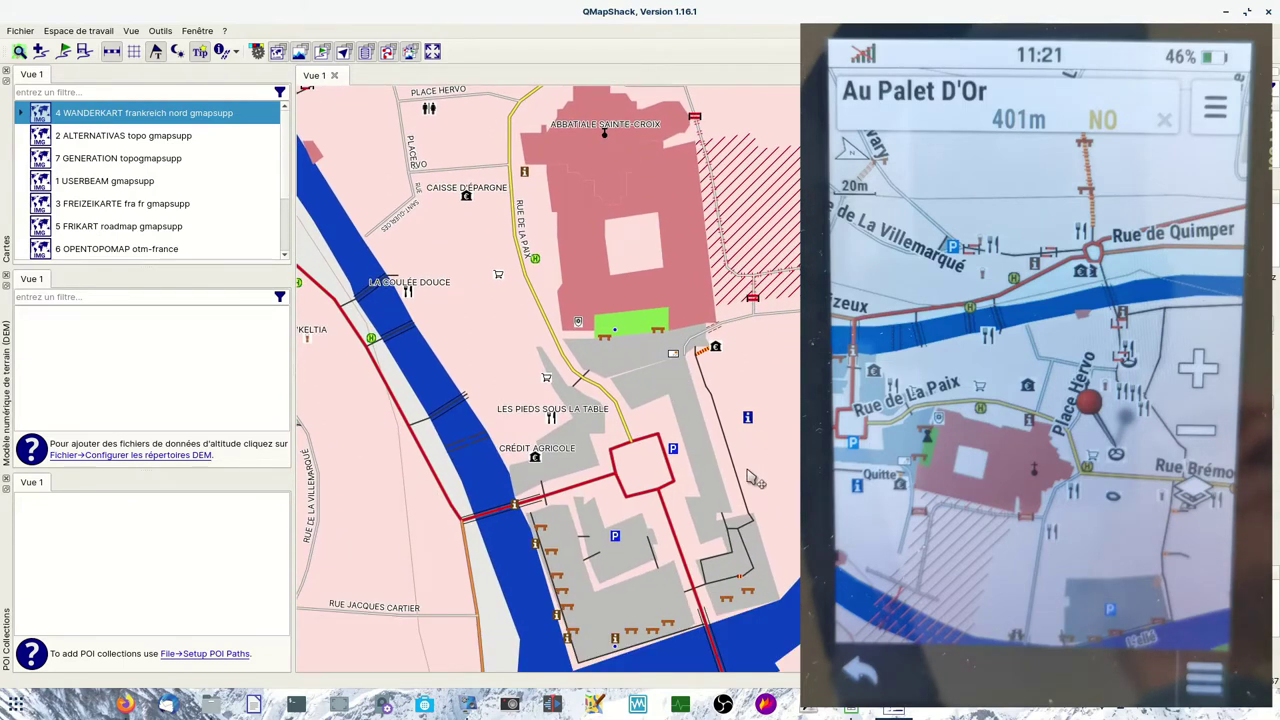
mouse_move(751, 422)
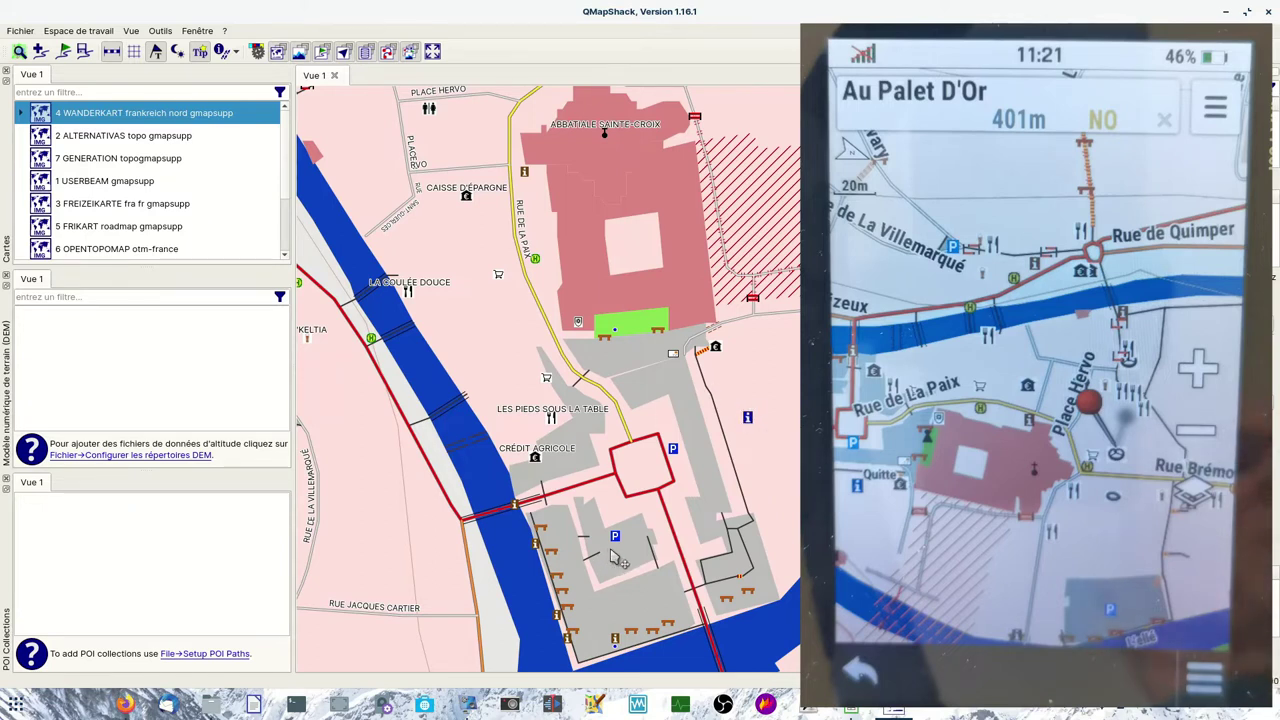
right_click(650, 550)
click(643, 506)
drag(722, 464, 724, 370)
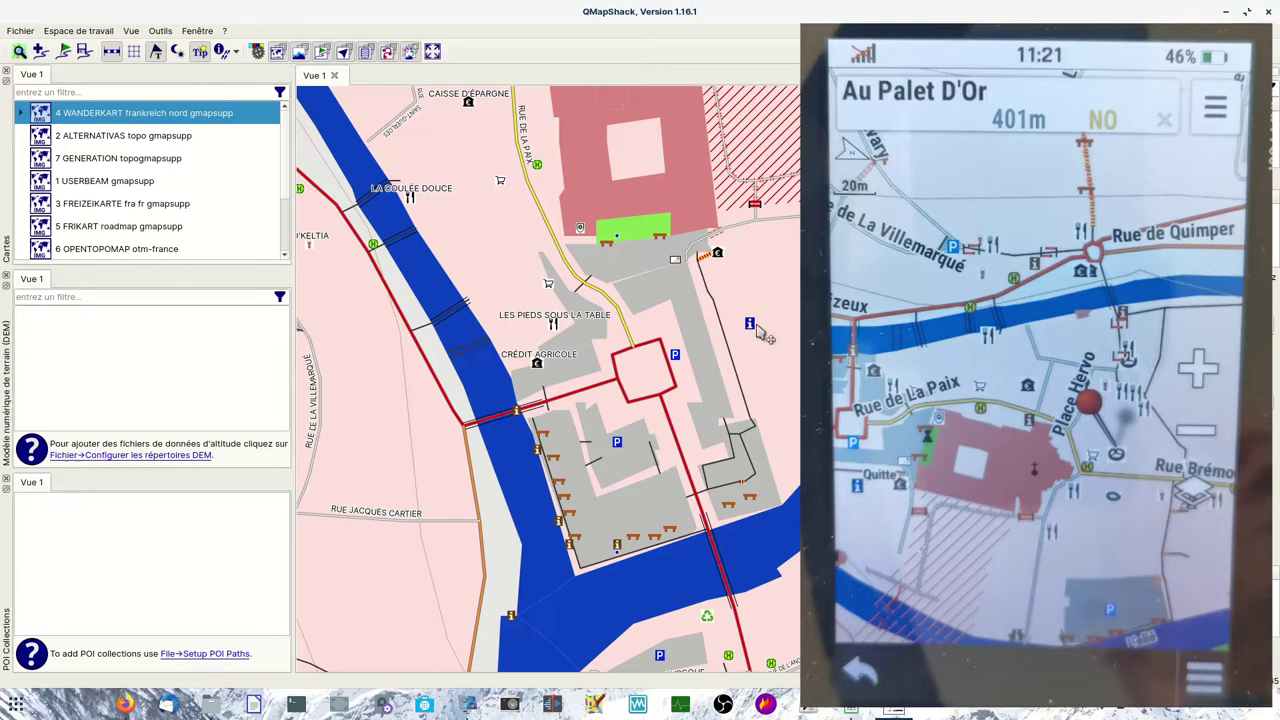
mouse_move(757, 334)
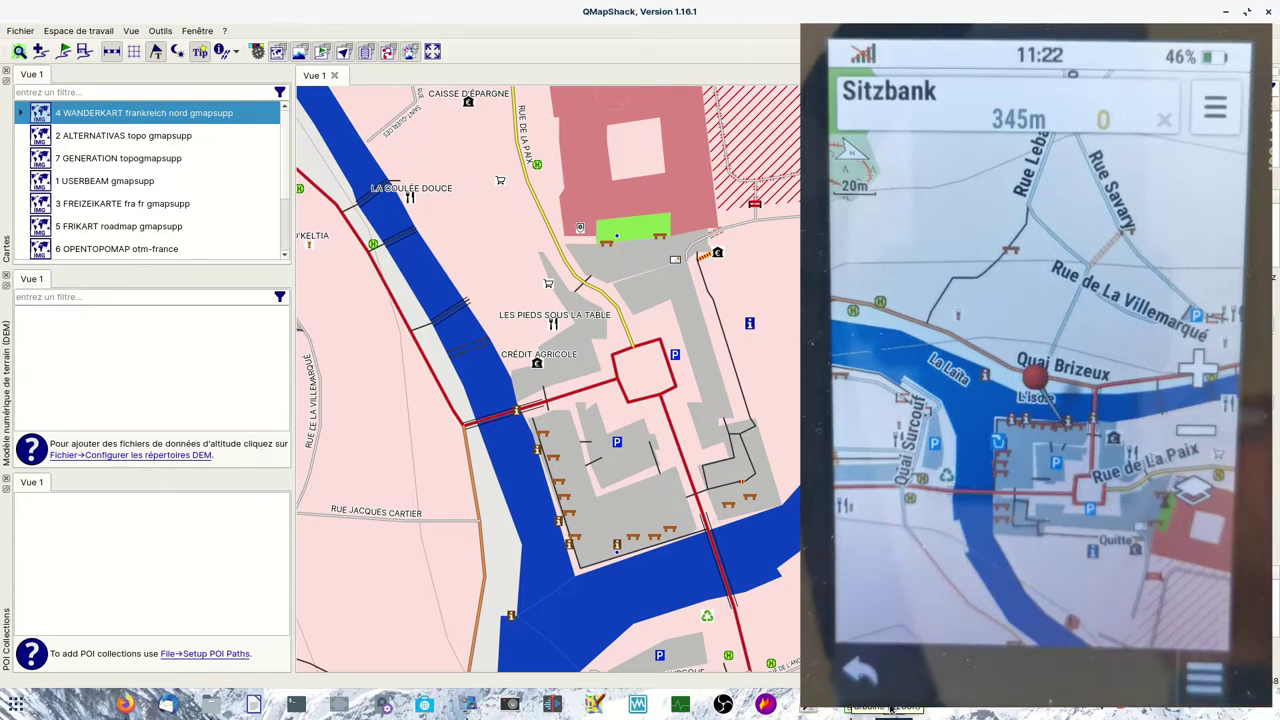
In the Calc table's Wanderkarte column, enter "Visible" for Office Tourisme and "Oui Sans titre" for Panneau info.
click(855, 708)
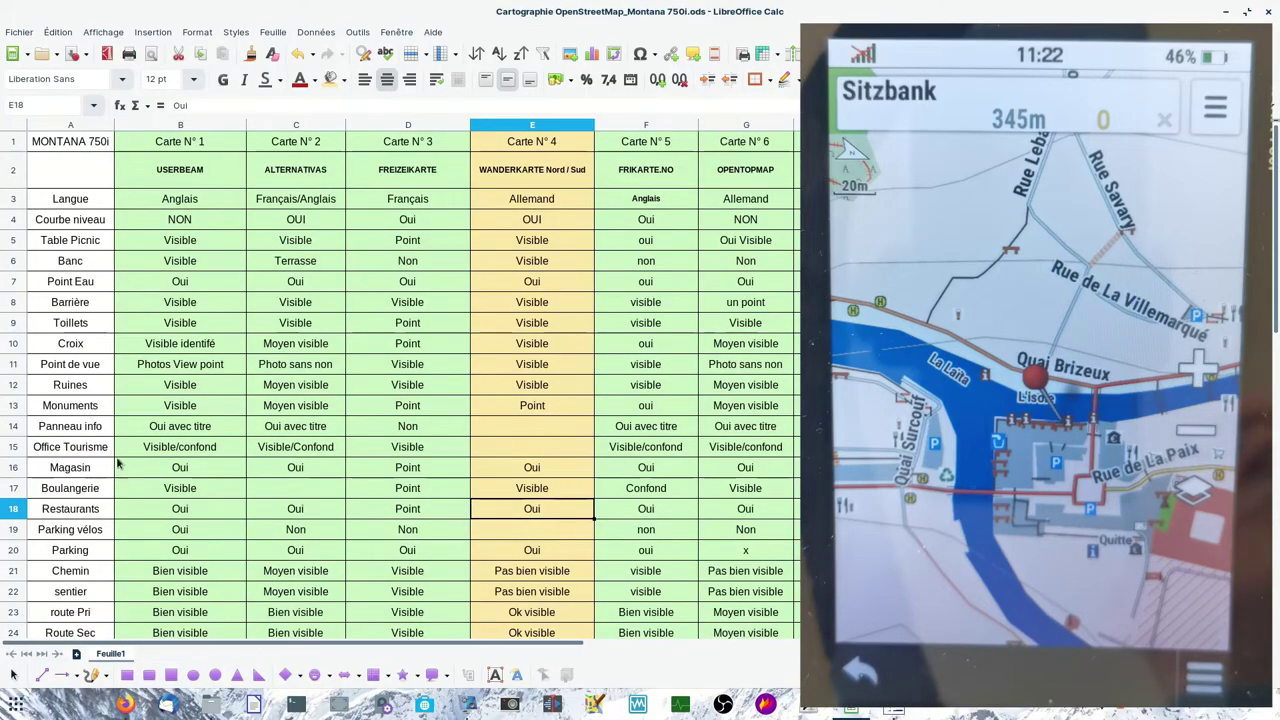
click(560, 448)
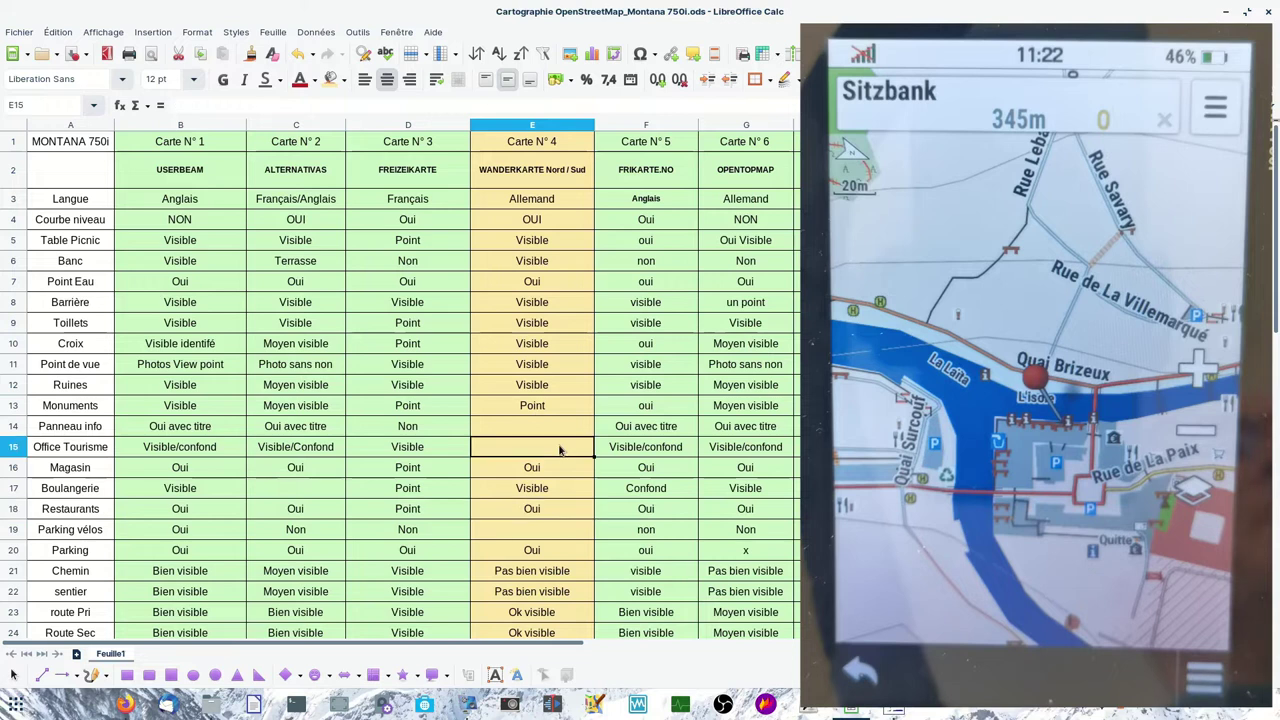
text(Visible)
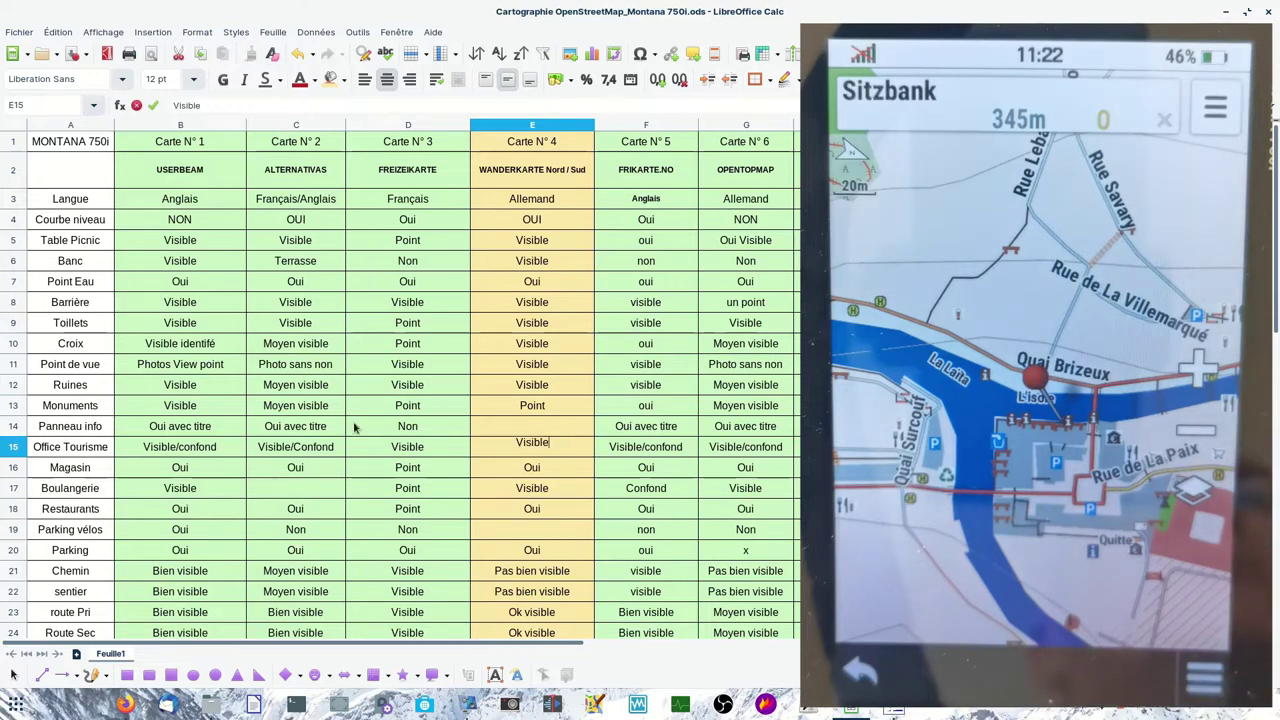
click(522, 430)
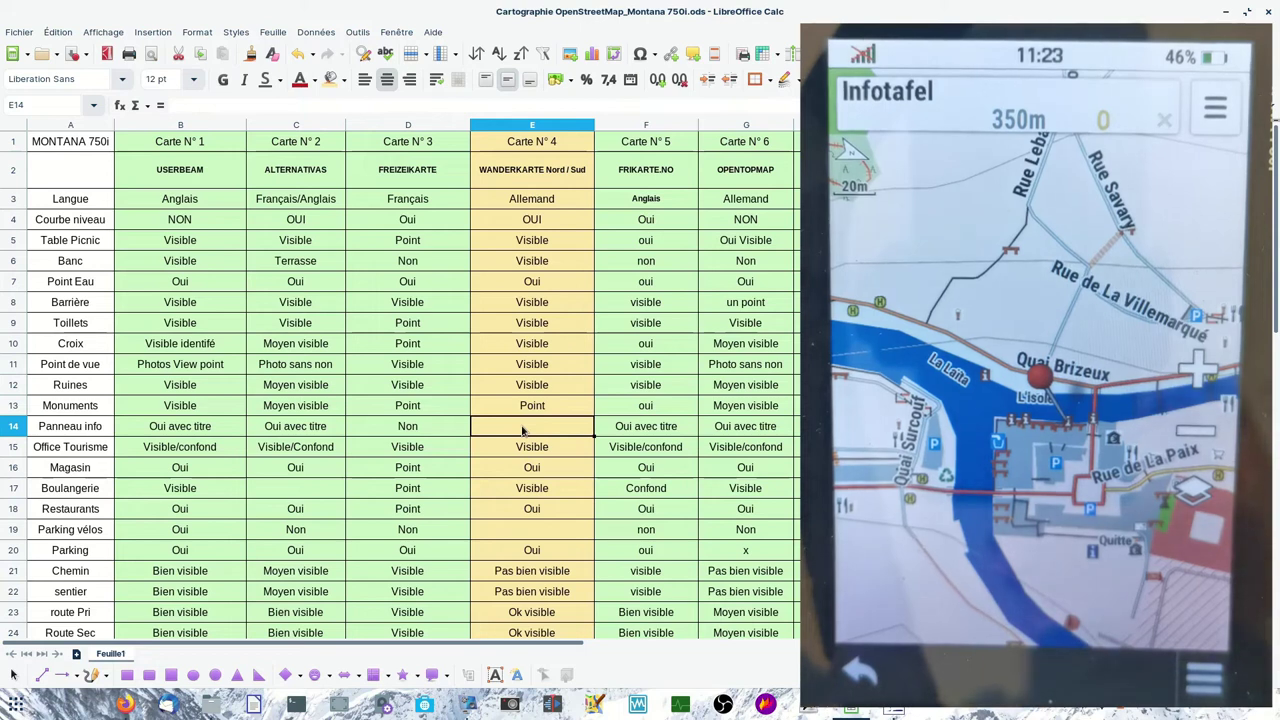
text(Oui Sans titre)
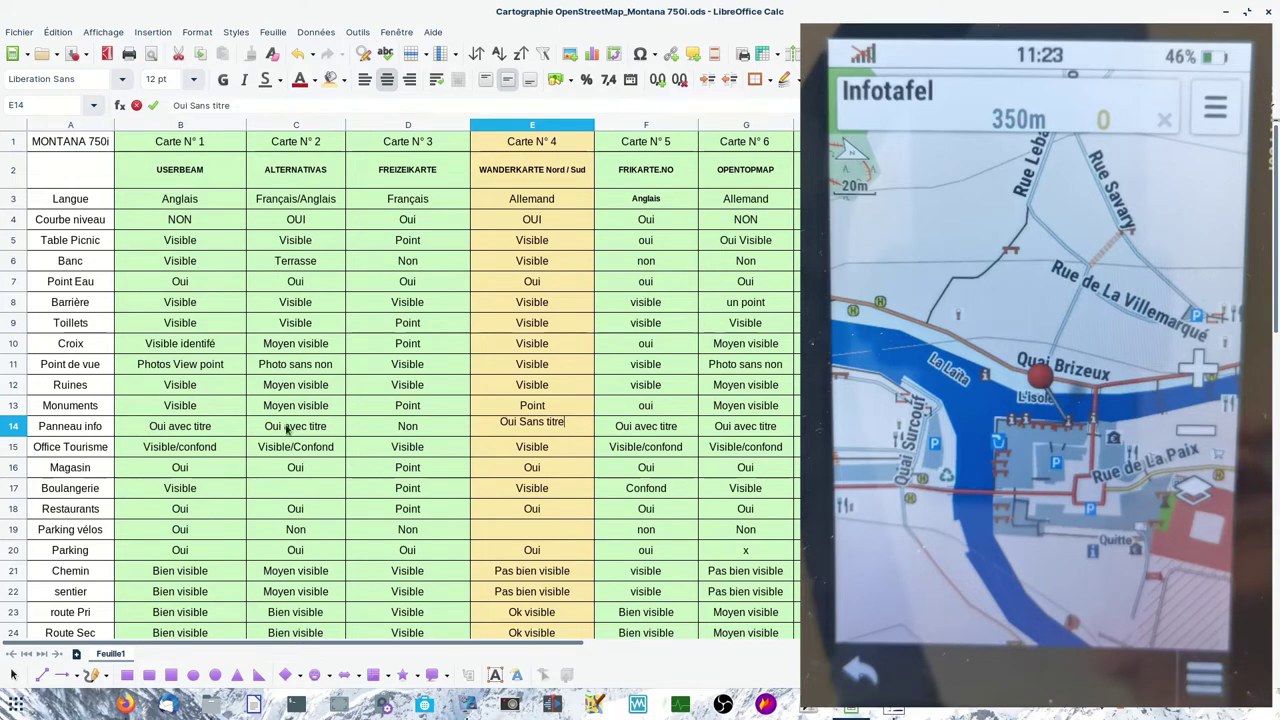
drag(152, 430, 157, 452)
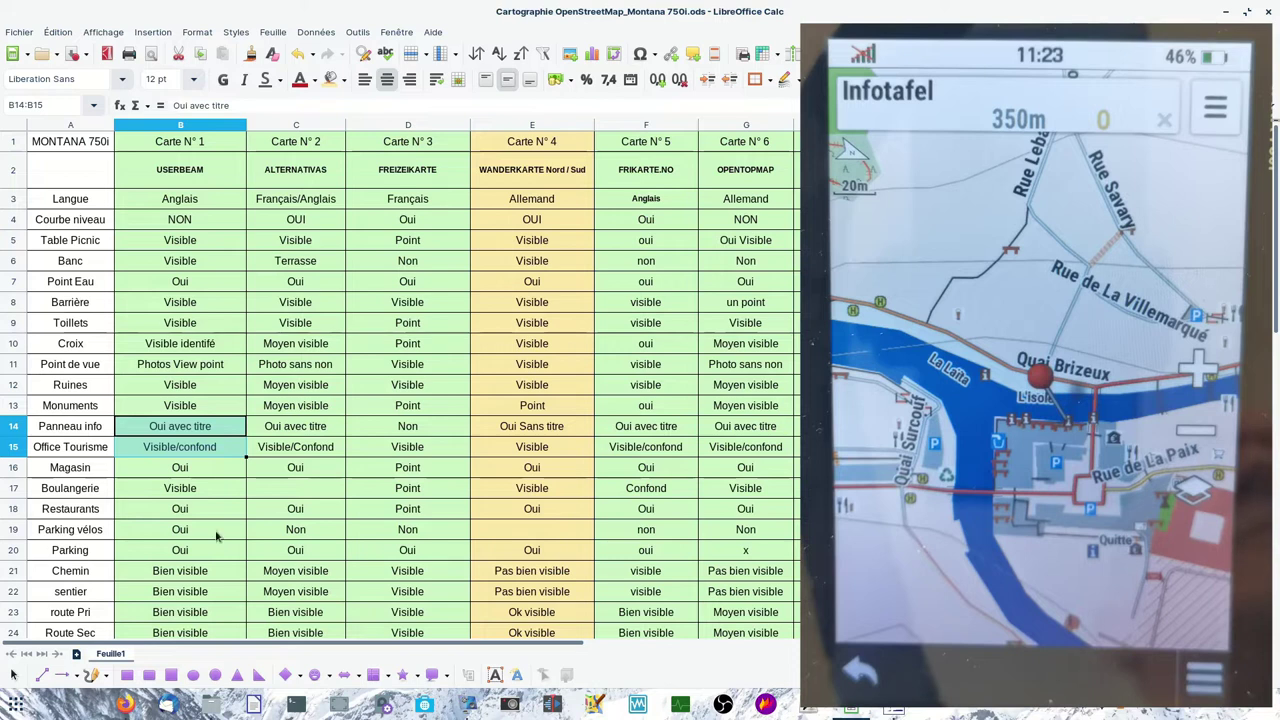
Enter "Non" for Parking vélos in the Wanderkarte column and review the Point Eau and Banc entries.
click(531, 535)
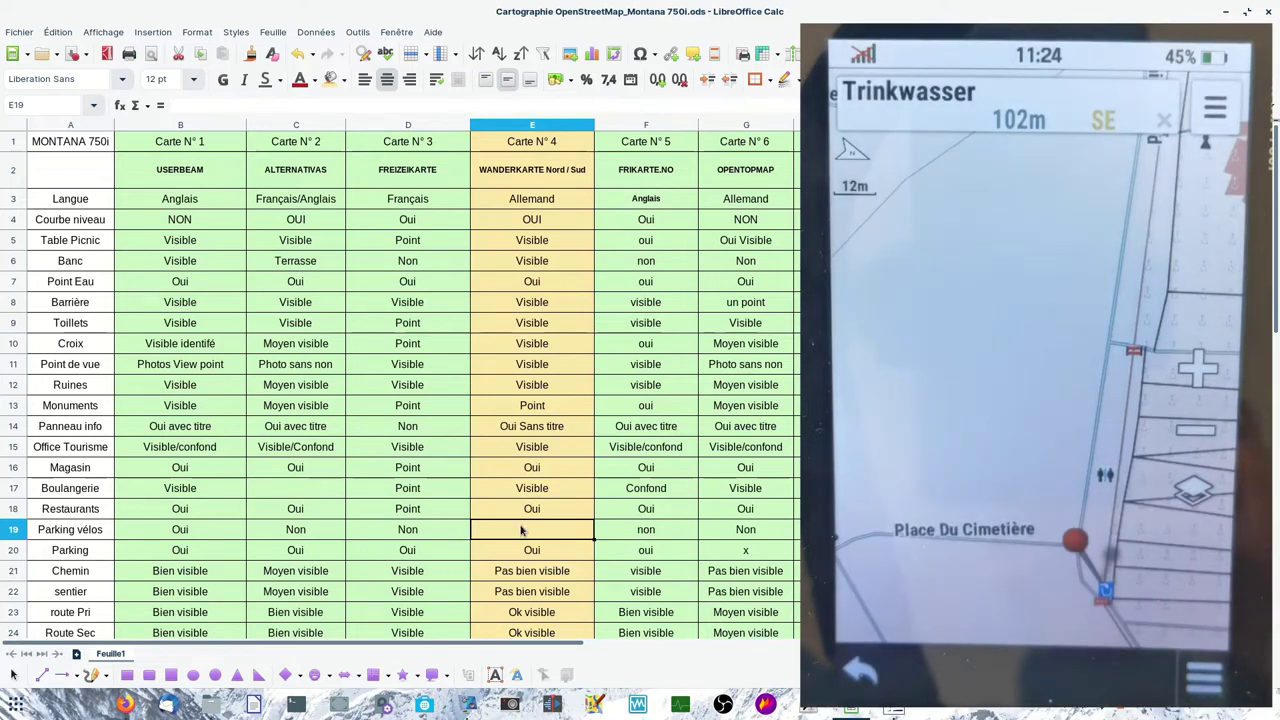
text(Non)
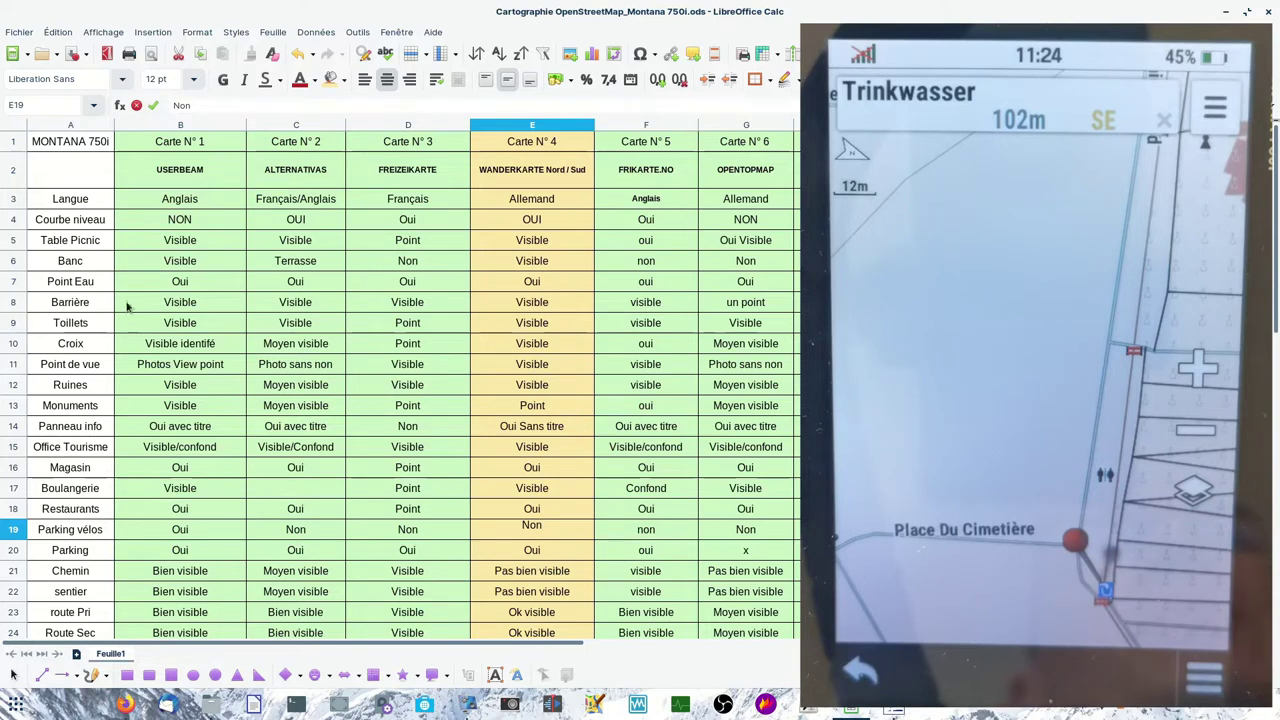
click(560, 282)
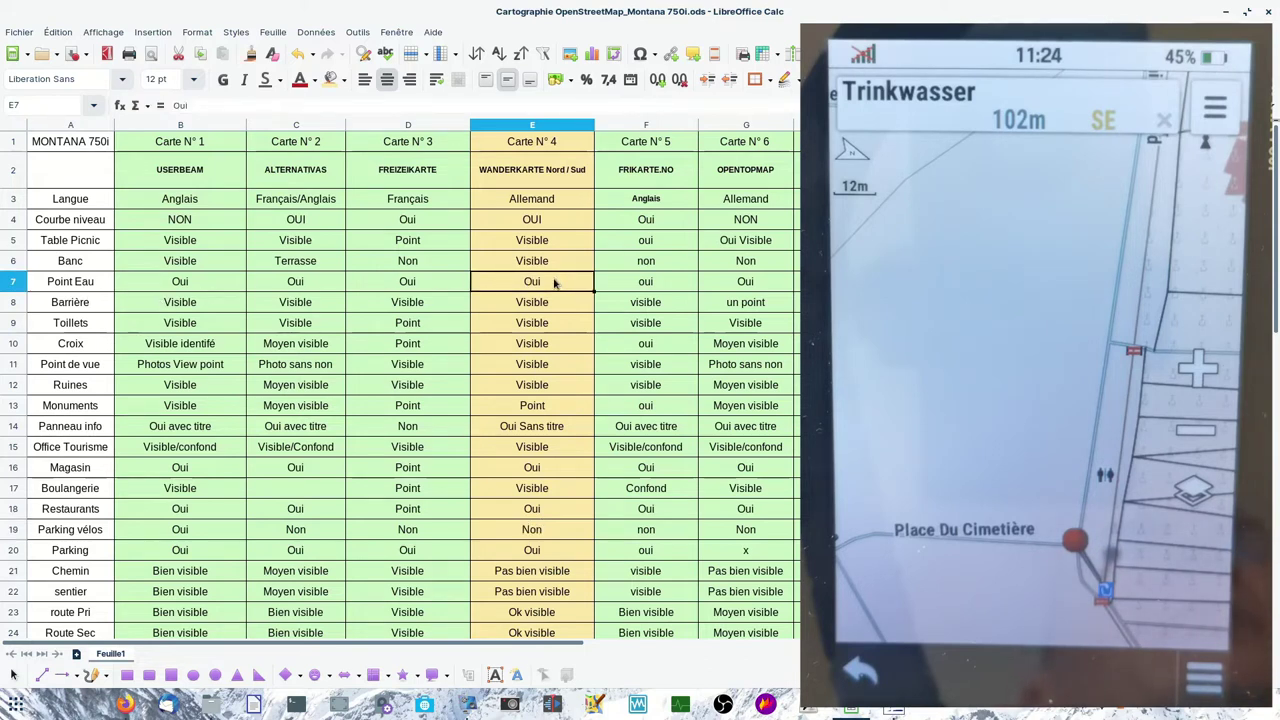
click(535, 261)
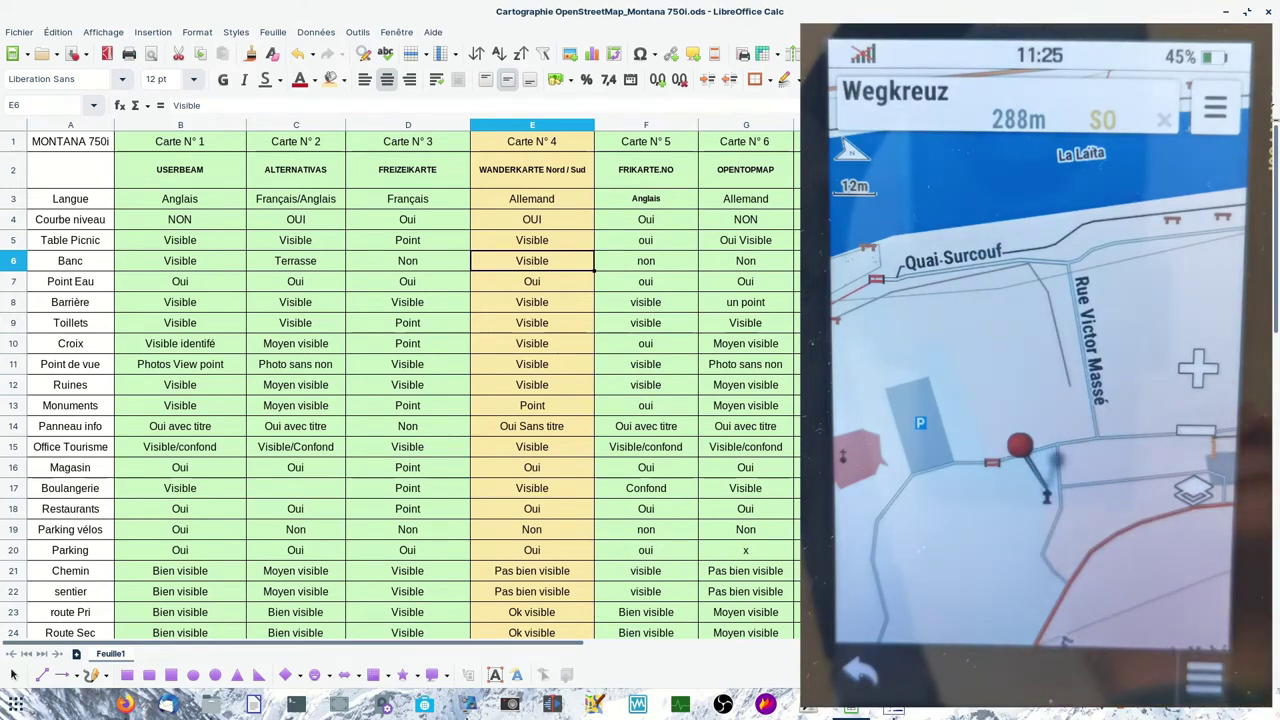
Switch to QMapShack and examine the Wanderkart map along Quai Surcouf and around the wayside cross near Rue Victor Massé.
click(897, 710)
scroll(700, 380, up, 1)
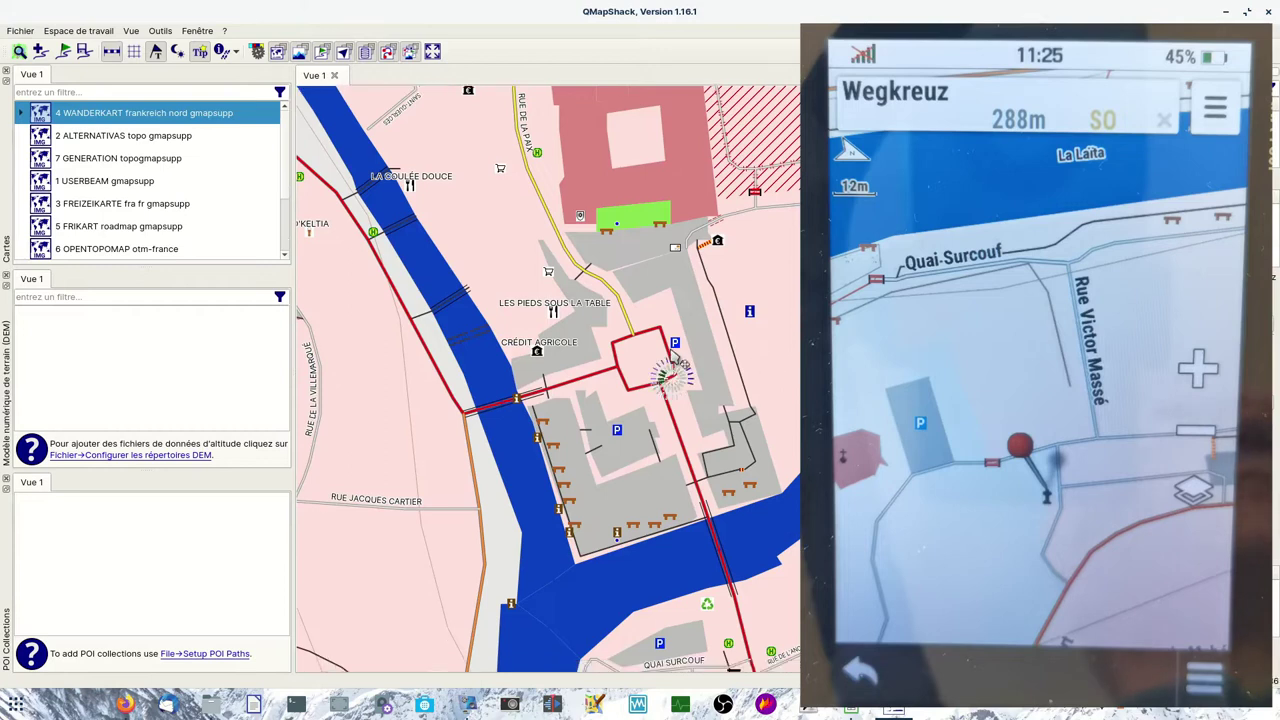
scroll(778, 530, up, 2)
drag(777, 433, 766, 358)
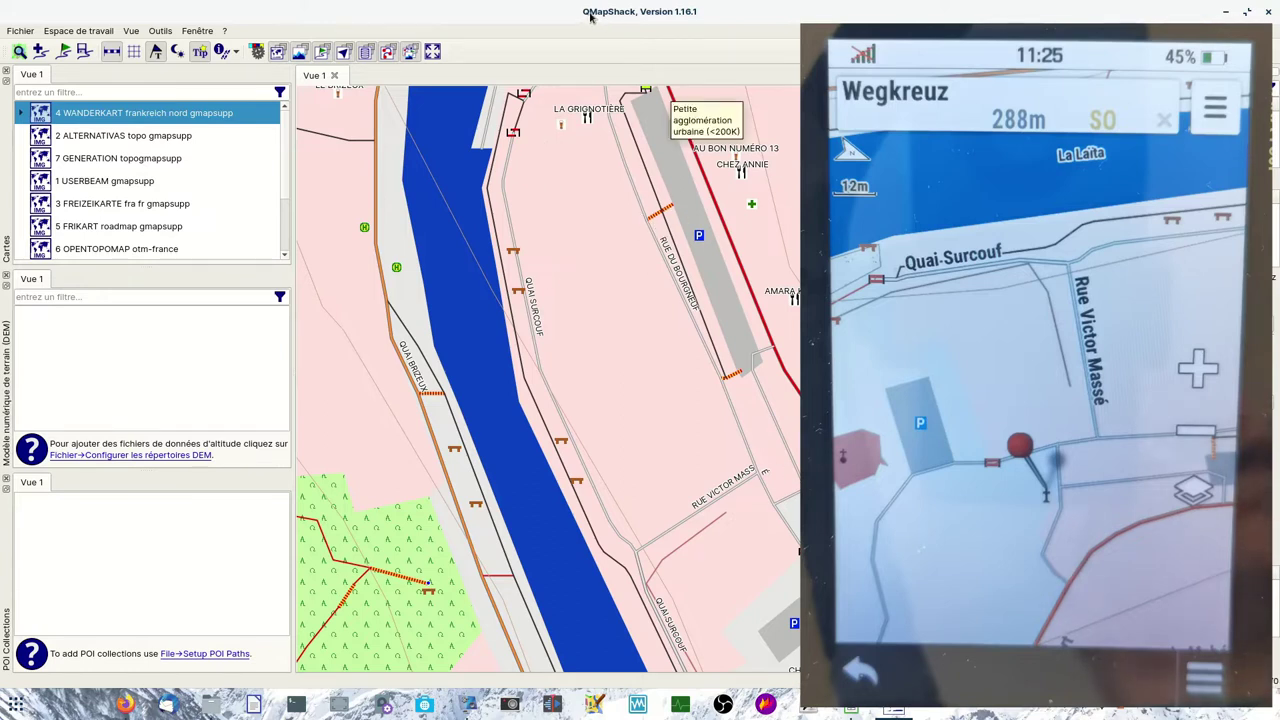
scroll(690, 368, down, 1)
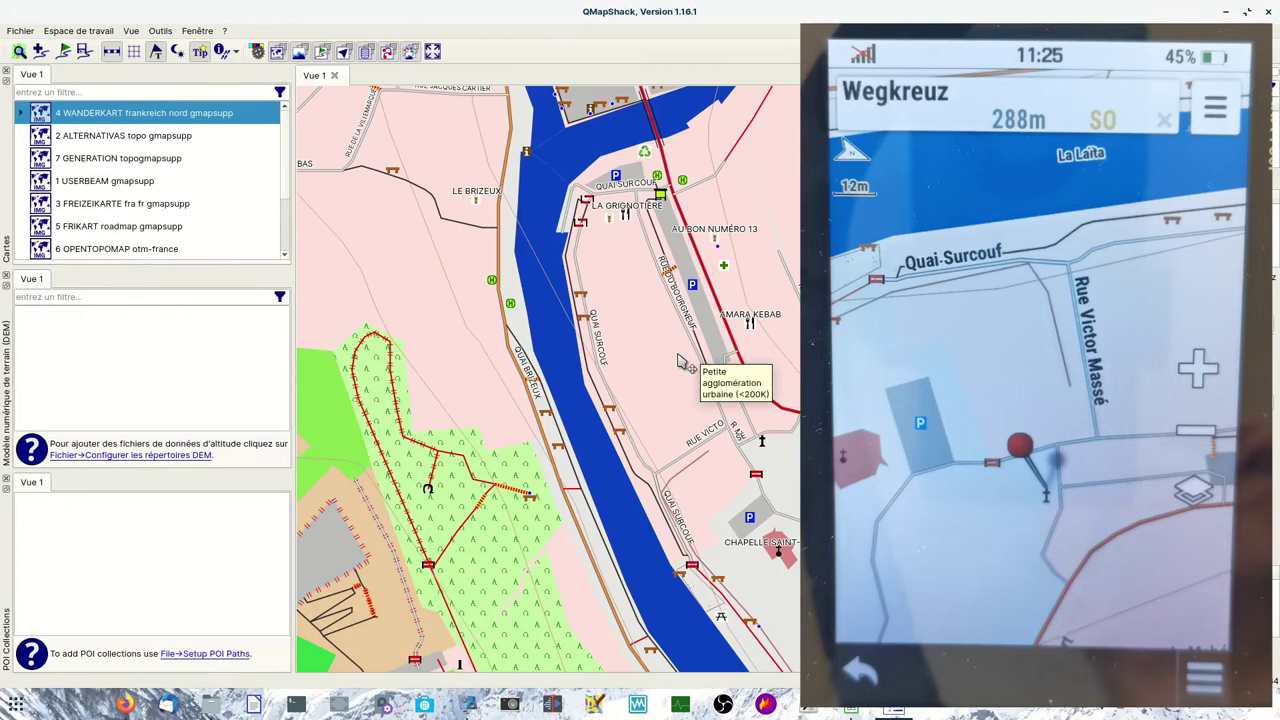
scroll(682, 362, down, 1)
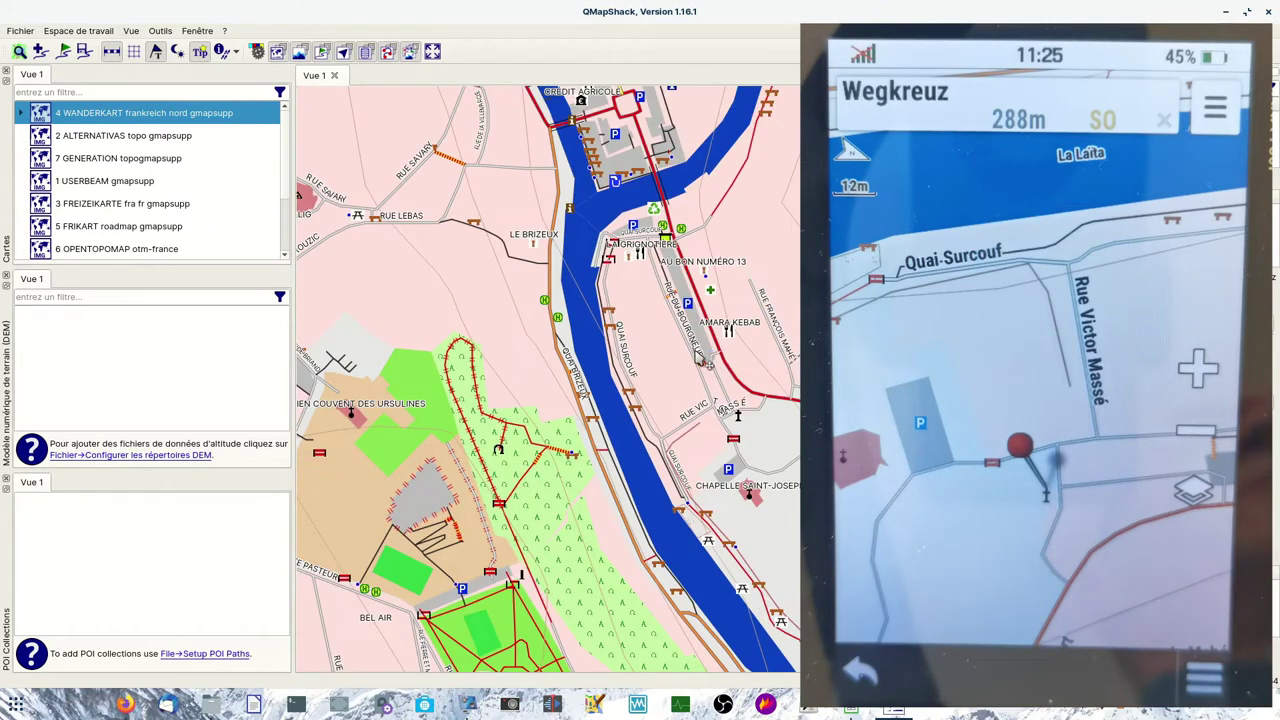
scroll(760, 350, down, 1)
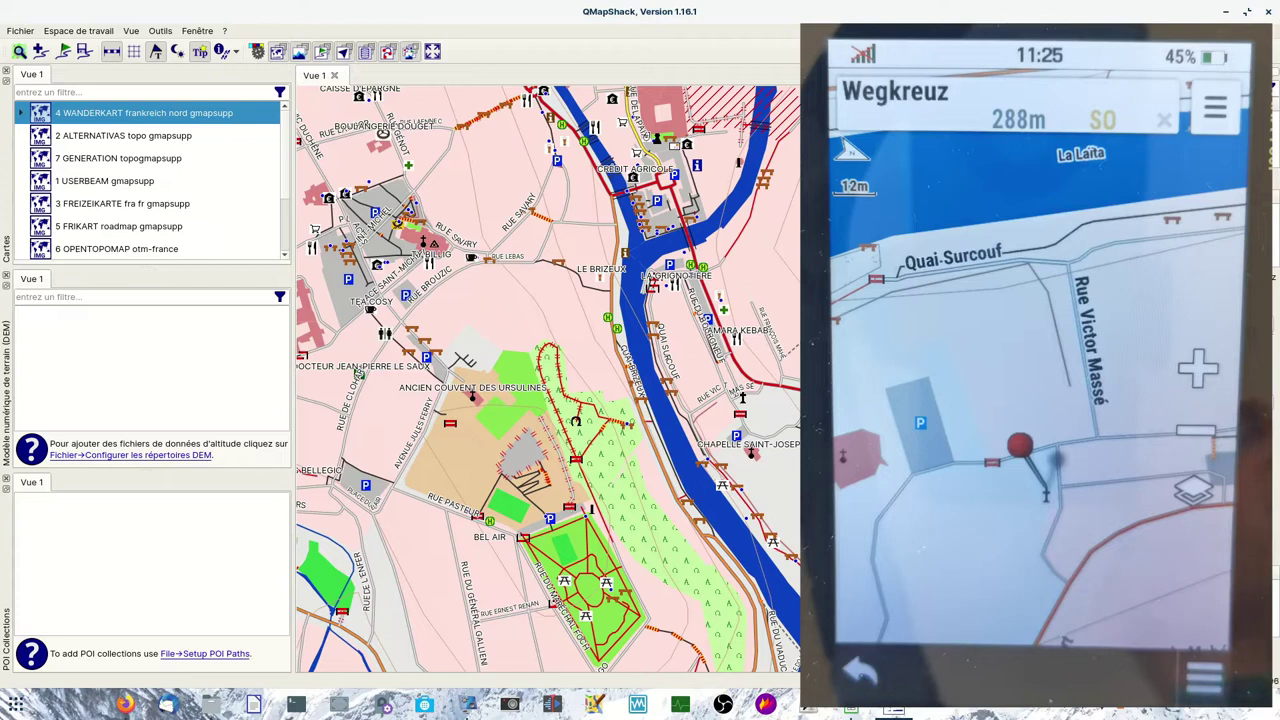
Examine the Wanderkart map of southern Quimperlé at wider scales, from Bel Air down to Le Viaduc and the main road.
scroll(741, 380, down, 3)
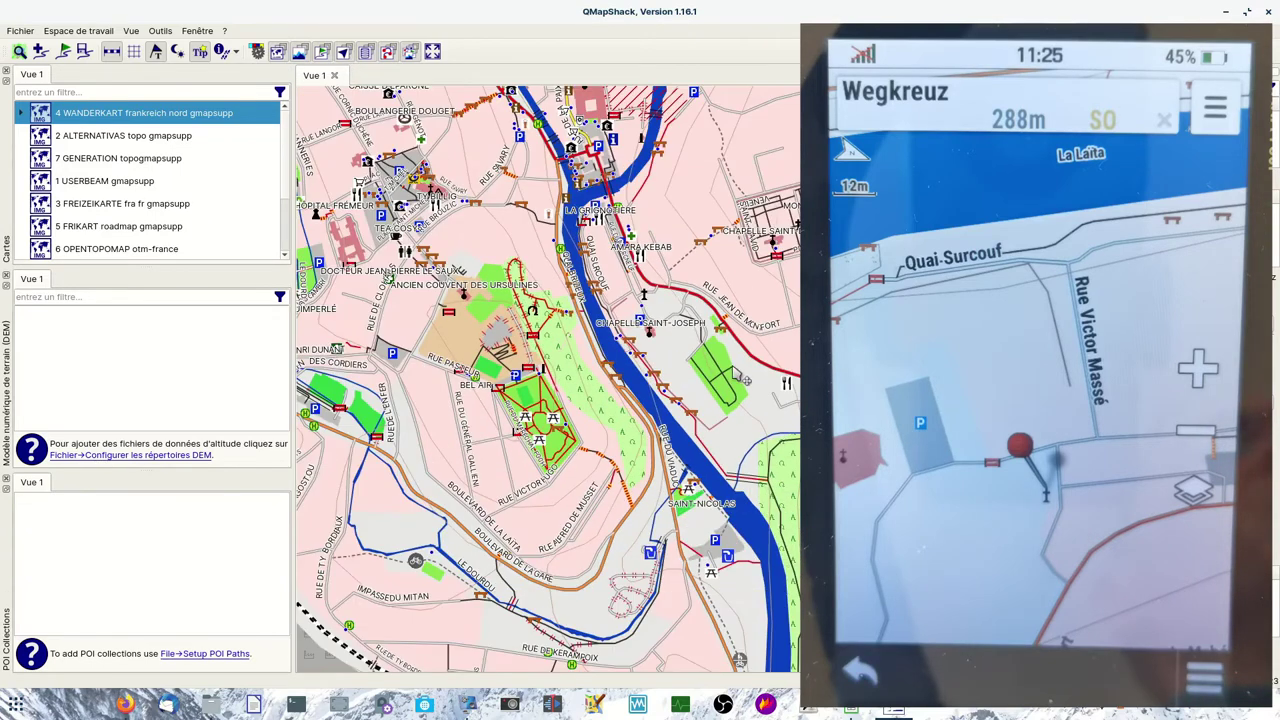
key(Down)
key(Down)
key(Down)
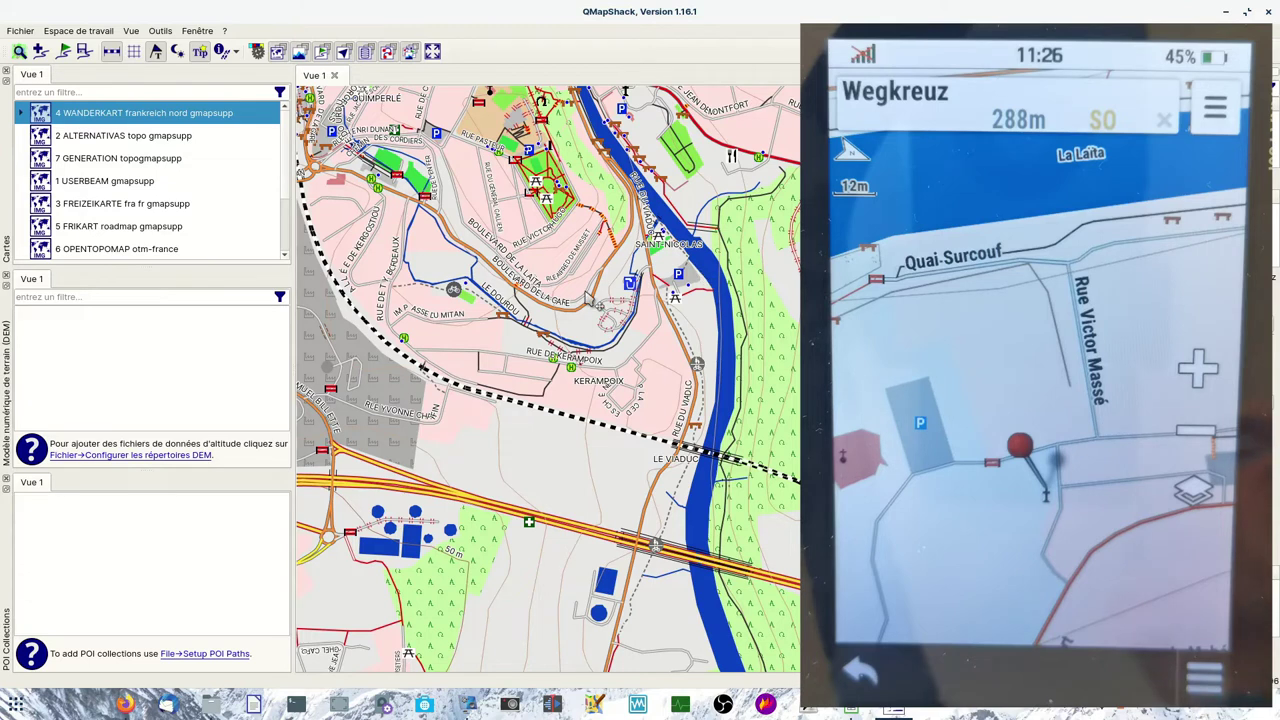
scroll(598, 300, down, 1)
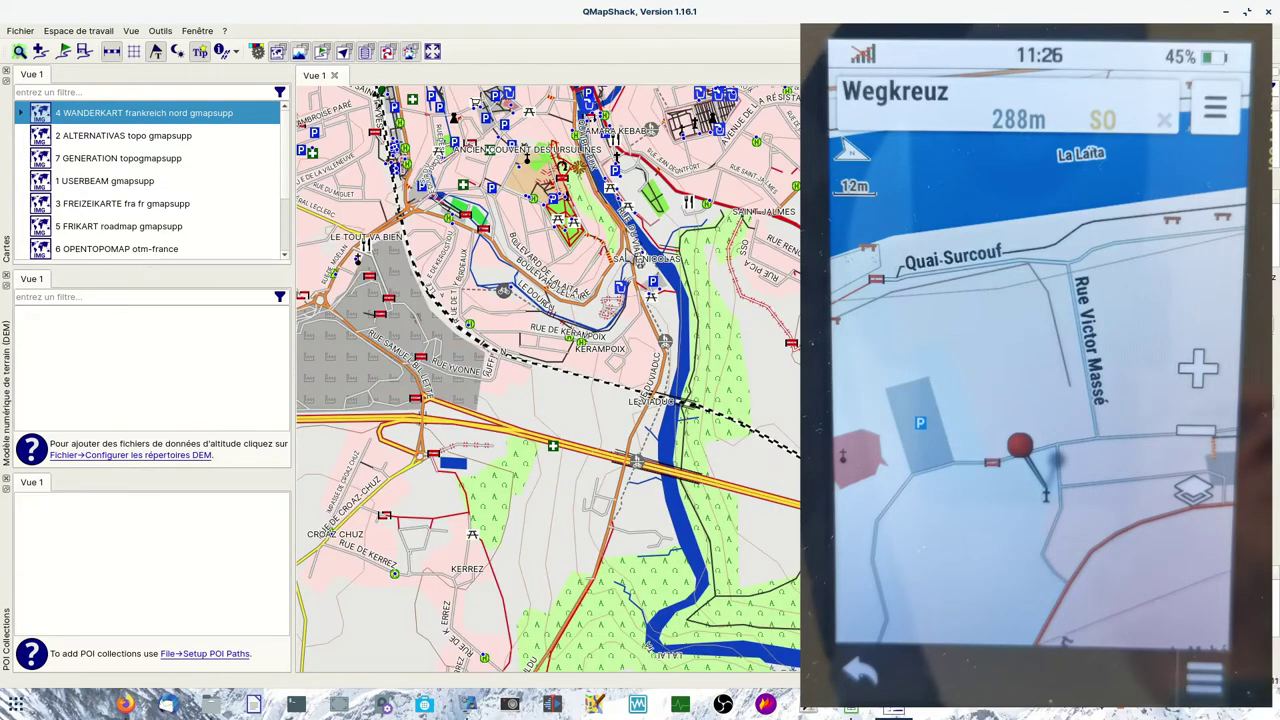
drag(672, 205, 698, 319)
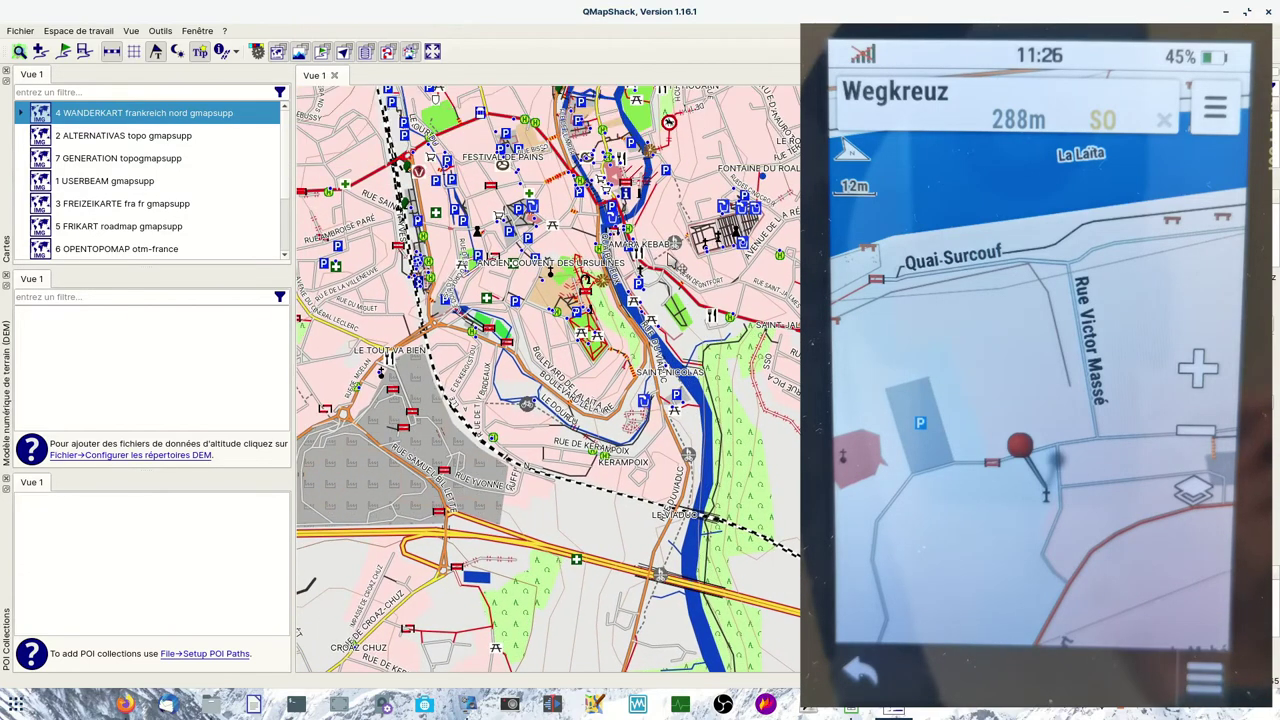
Examine the Wanderkart map of Quimperlé around Amara Kebab, the footpath near Rue François Mahé, Abbatiale Sainte-Croix and Kermerrien at several scales.
scroll(678, 248, up, 1)
scroll(690, 252, up, 1)
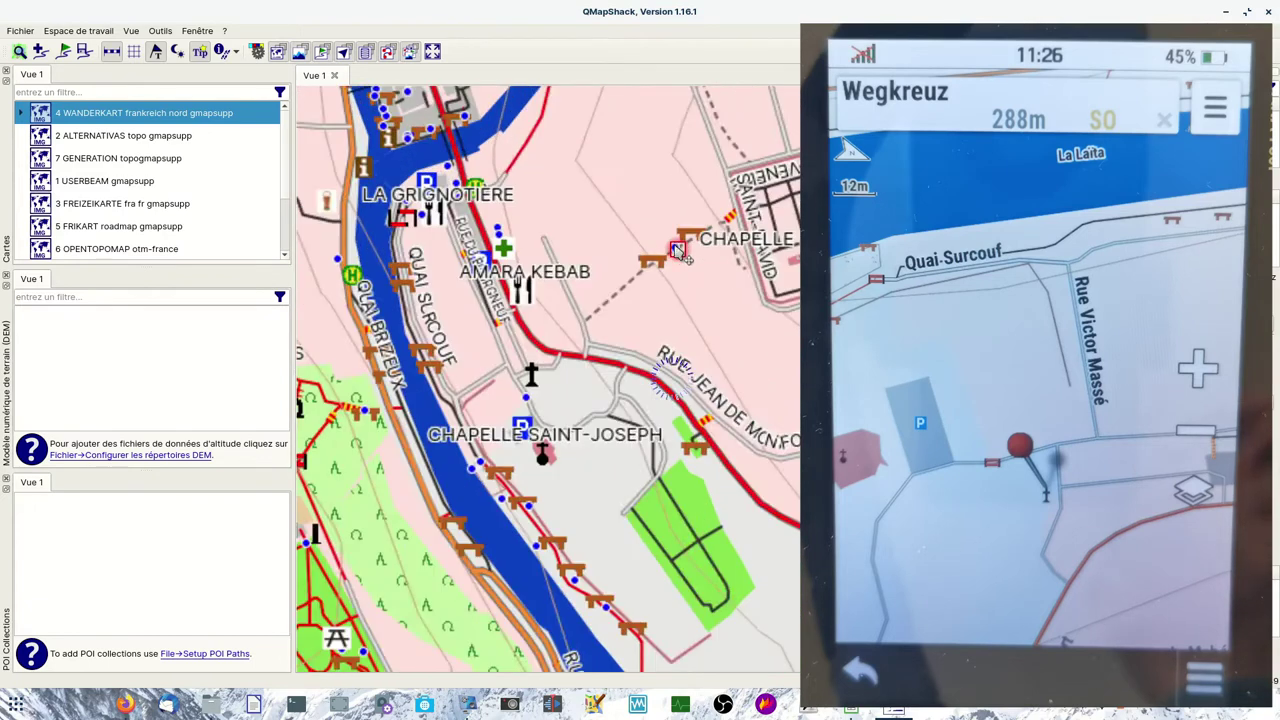
scroll(680, 248, up, 1)
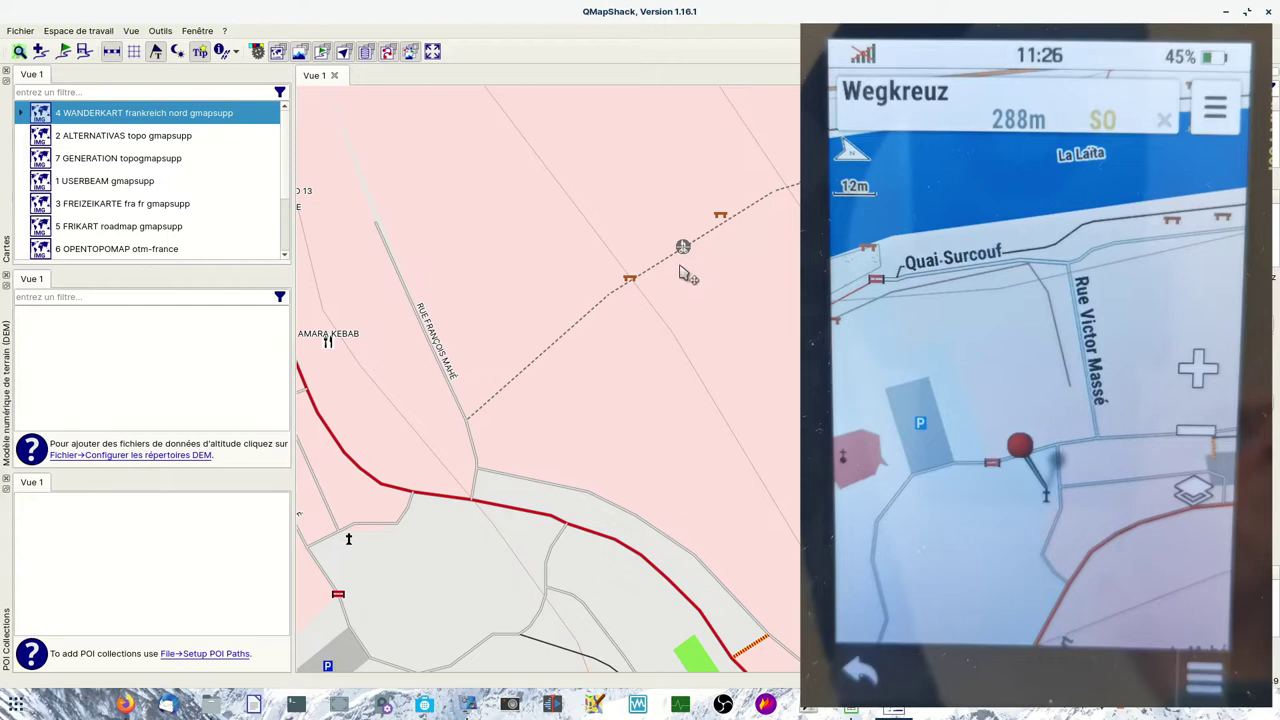
scroll(648, 240, down, 1)
scroll(648, 240, up, 1)
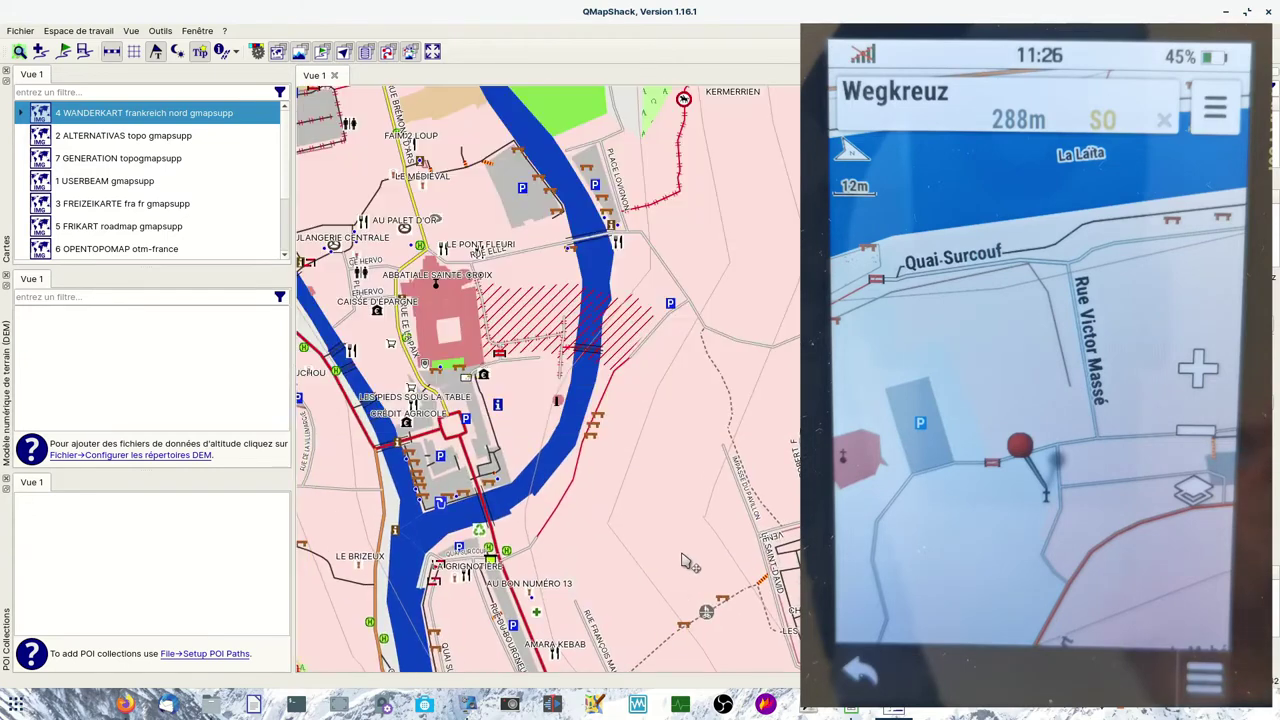
drag(776, 113, 783, 143)
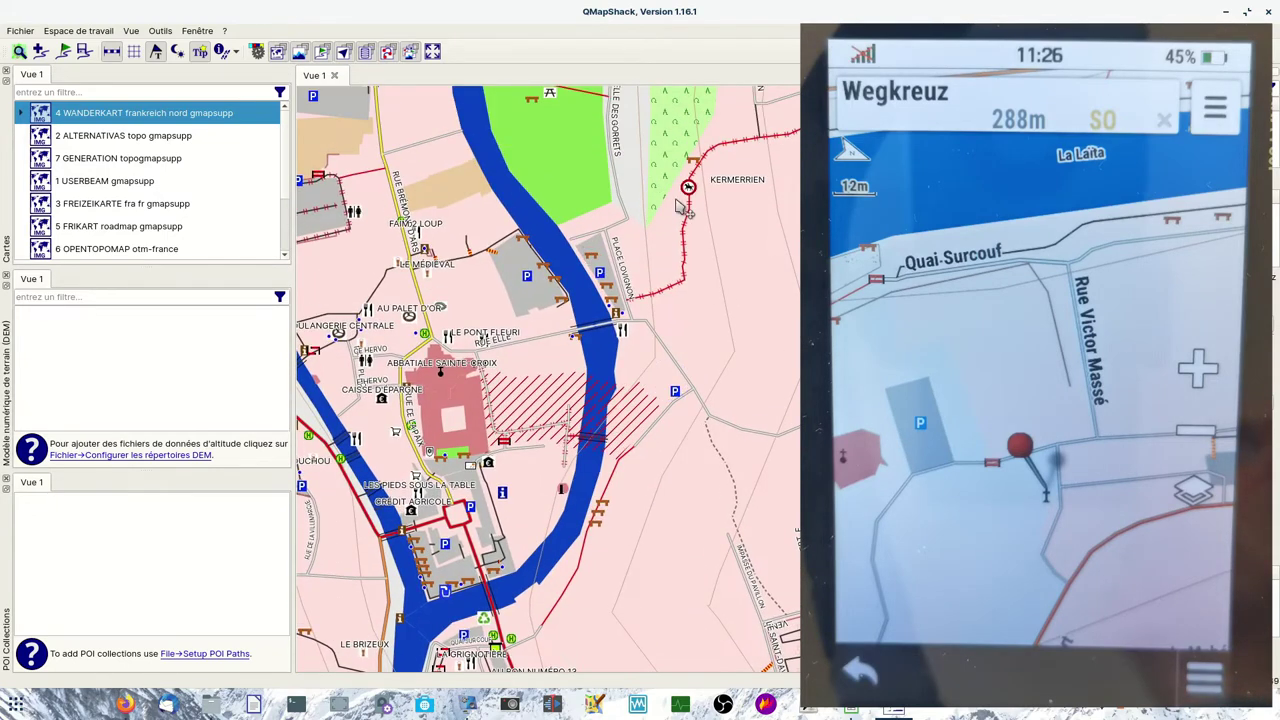
scroll(684, 212, down, 1)
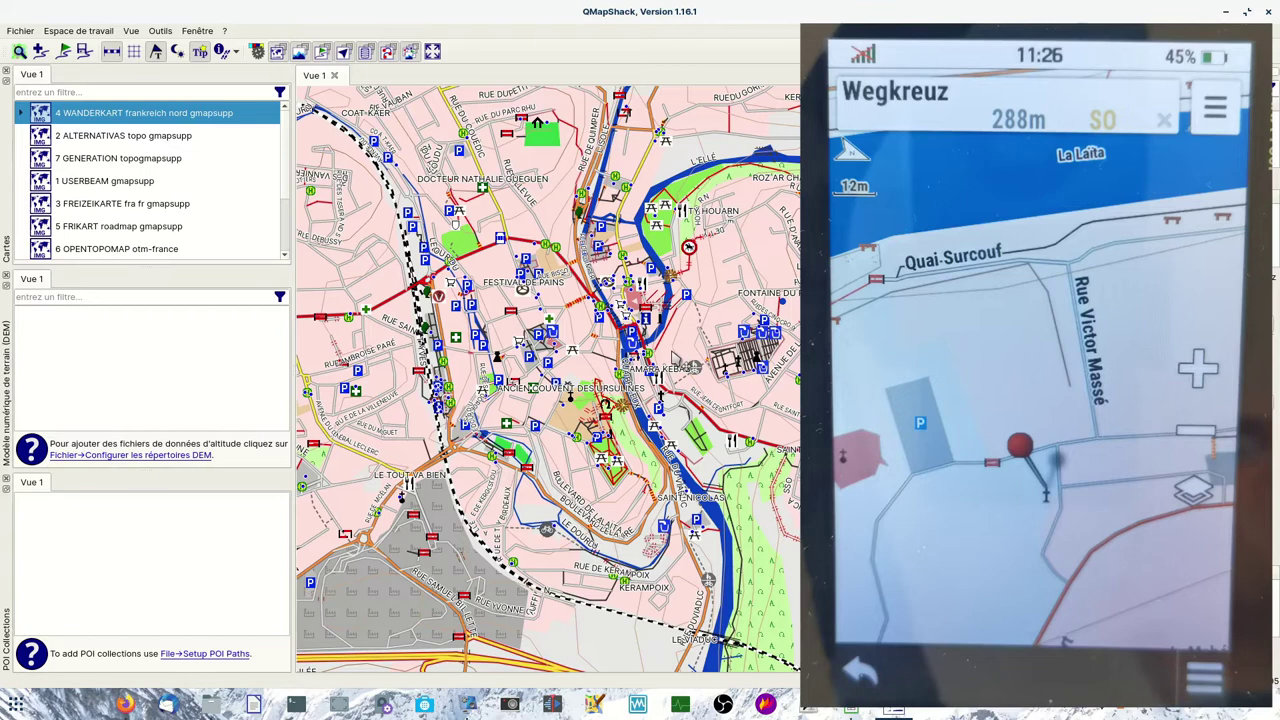
scroll(664, 336, up, 1)
scroll(664, 333, up, 1)
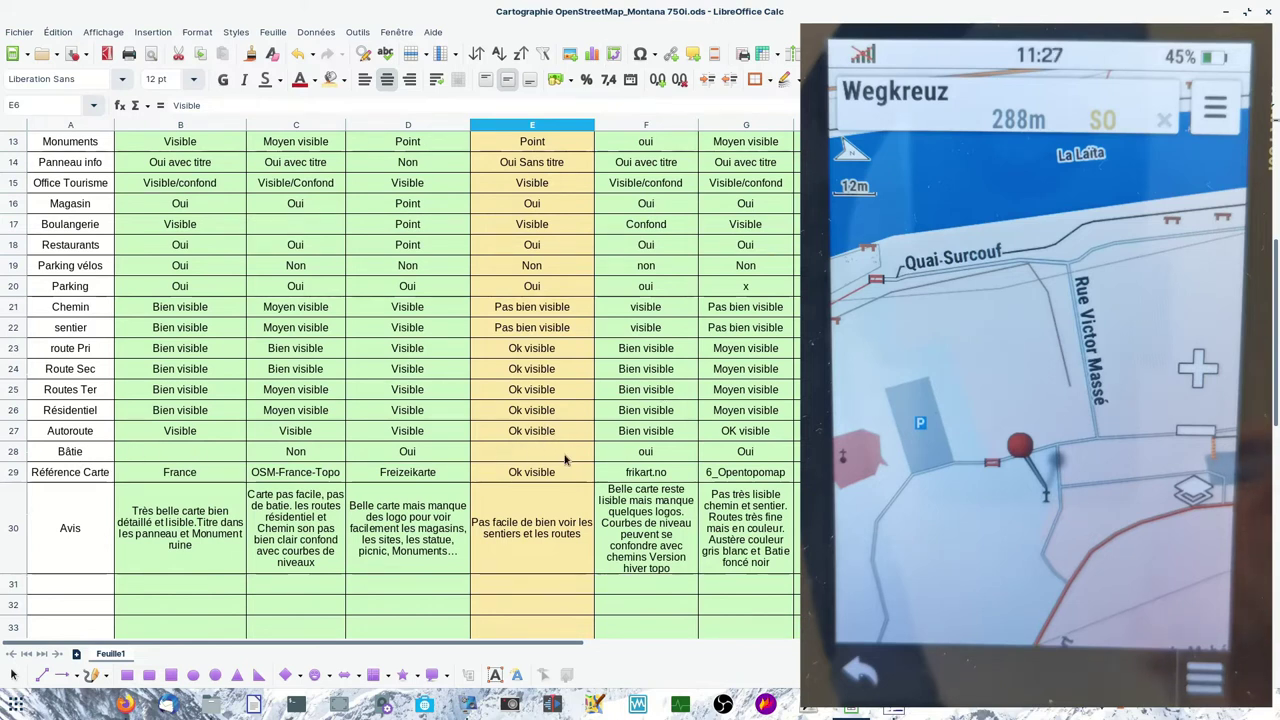
In the Calc table's Wanderkarte column, enter "Non" for Bâtie and go back over the table's upper rows.
double_click(527, 456)
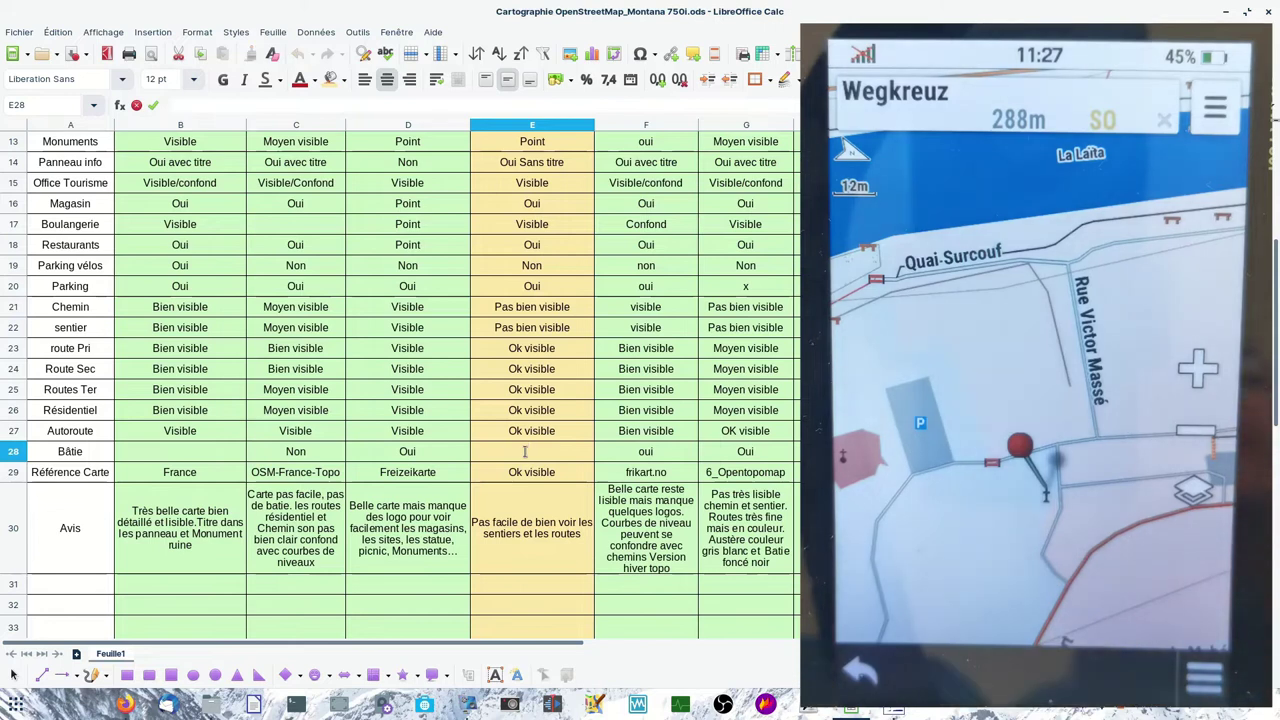
text(Non)
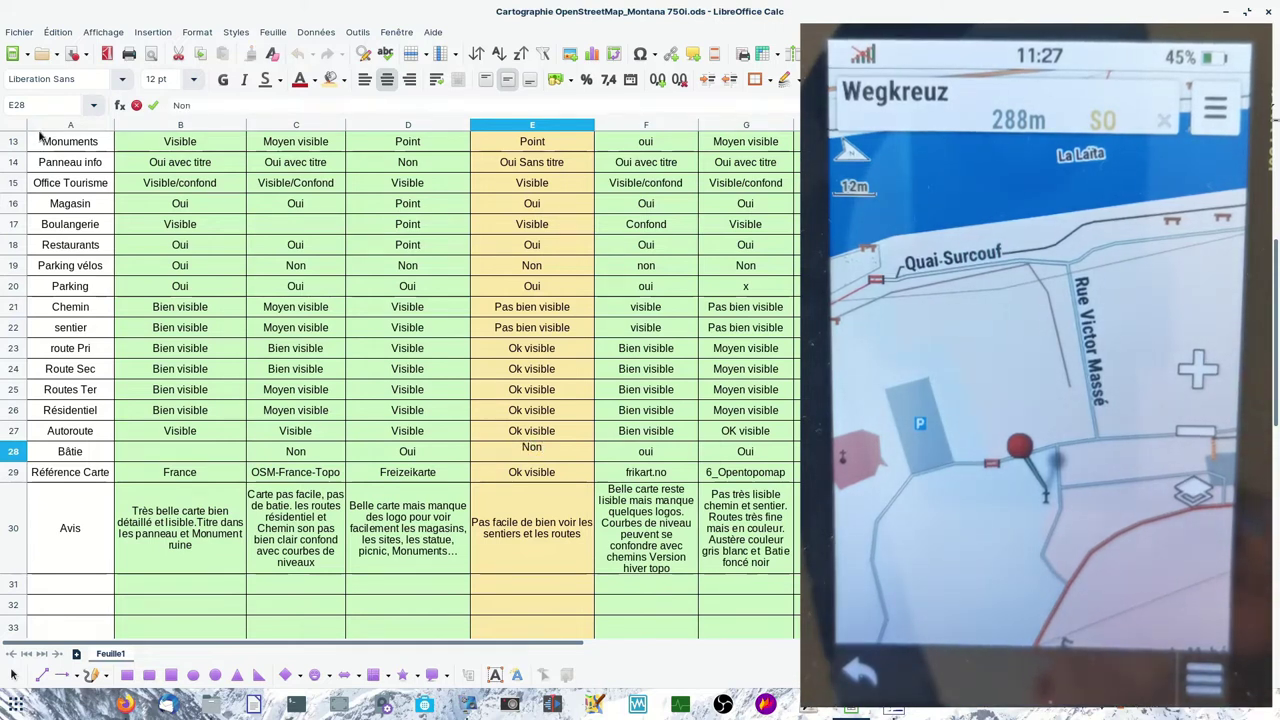
click(422, 388)
scroll(290, 360, up, 3)
scroll(290, 360, up, 1)
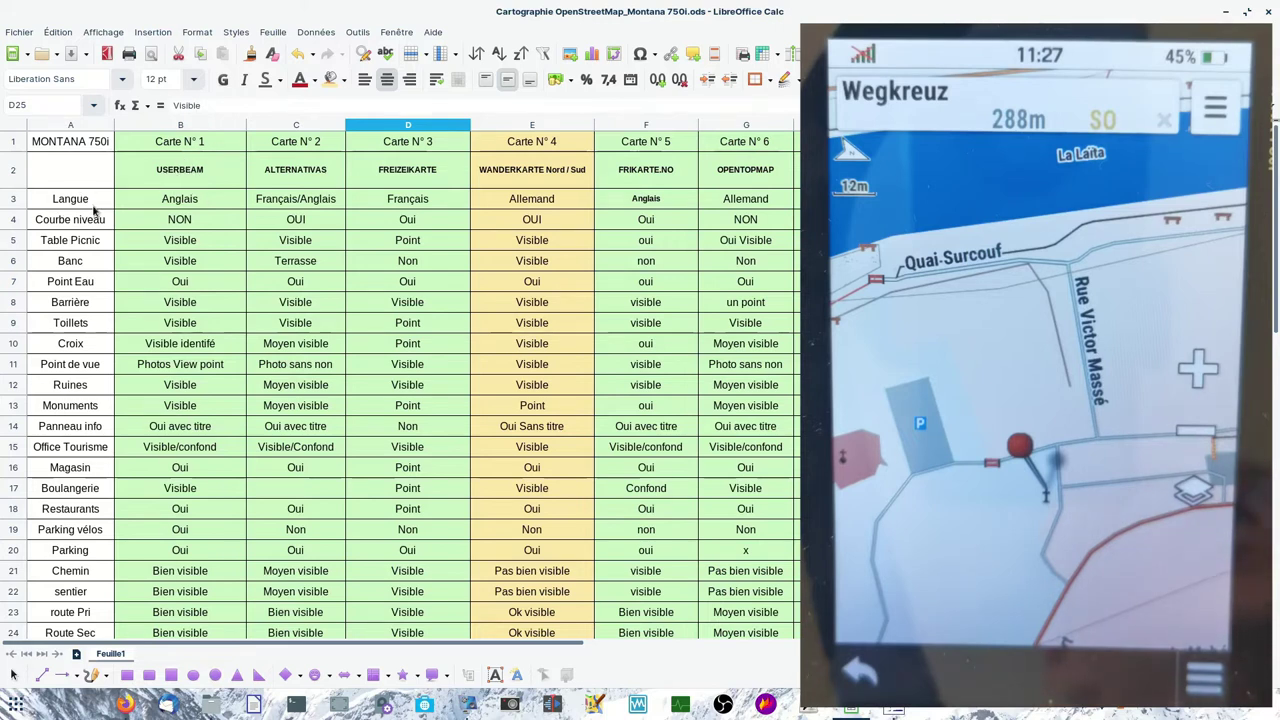
Switch to QMapShack and deactivate the 4 WANDERKART frankreich nord gmapsupp map.
click(893, 711)
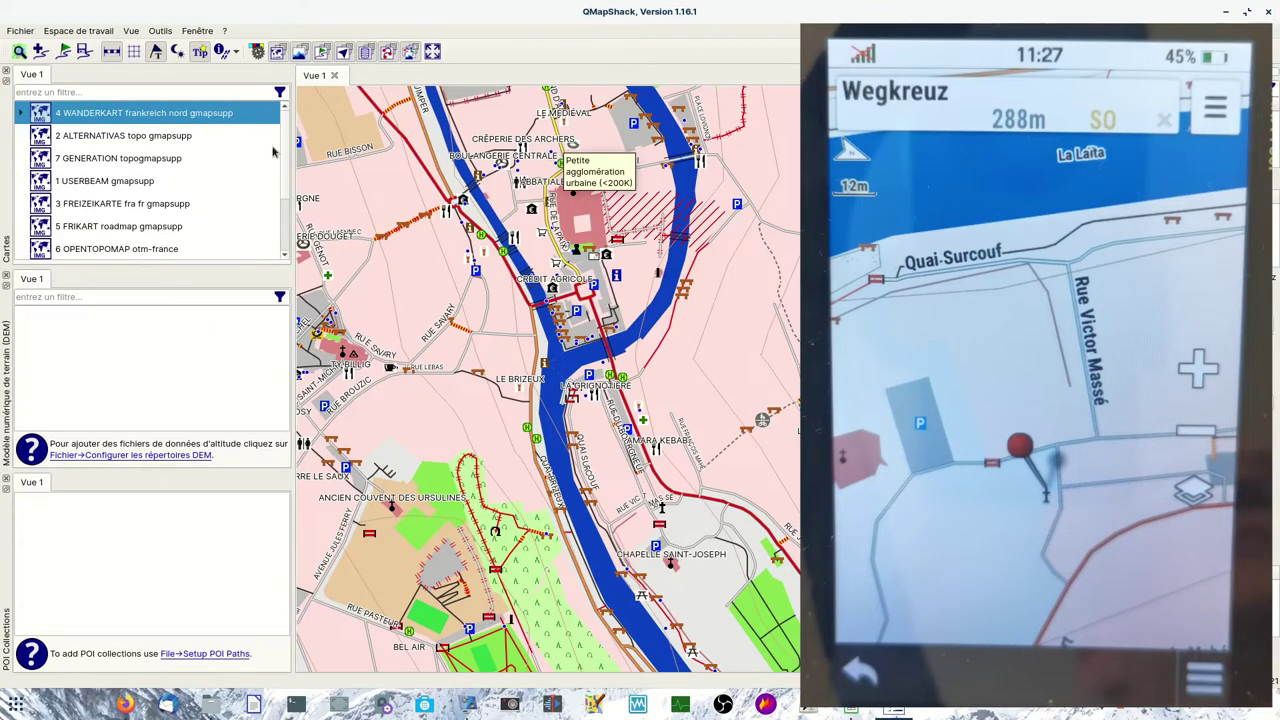
right_click(36, 114)
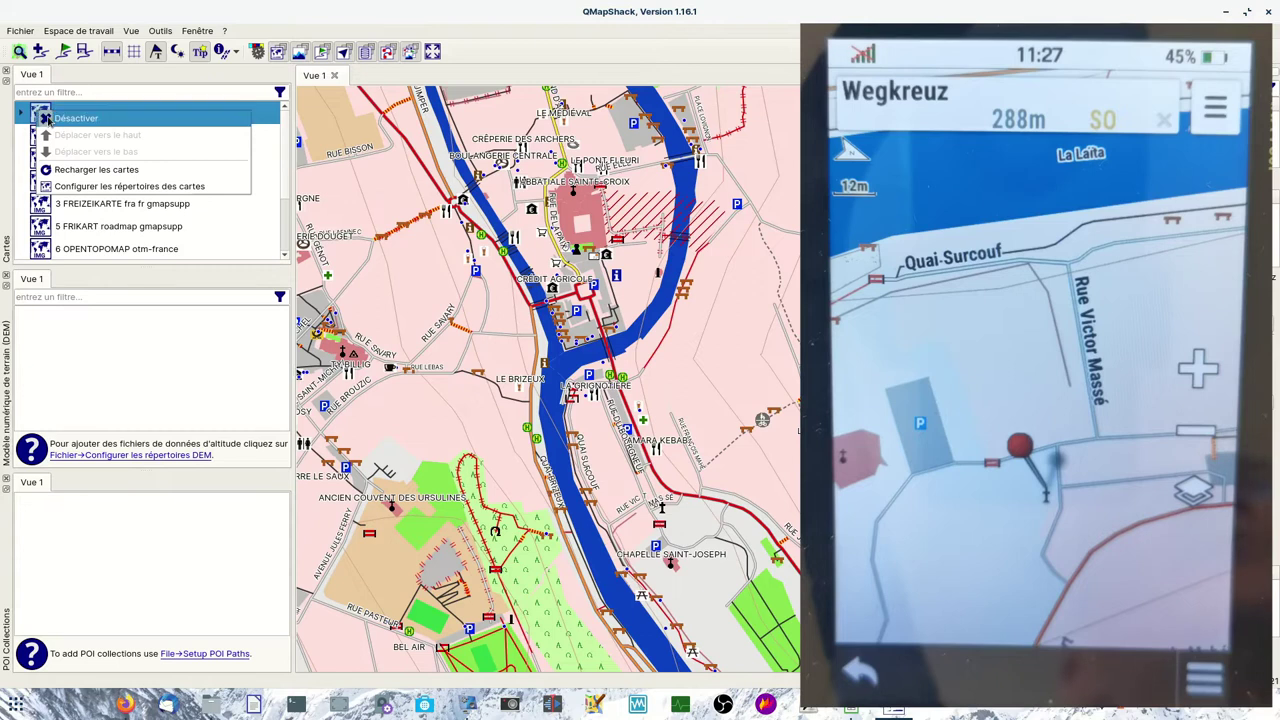
click(47, 119)
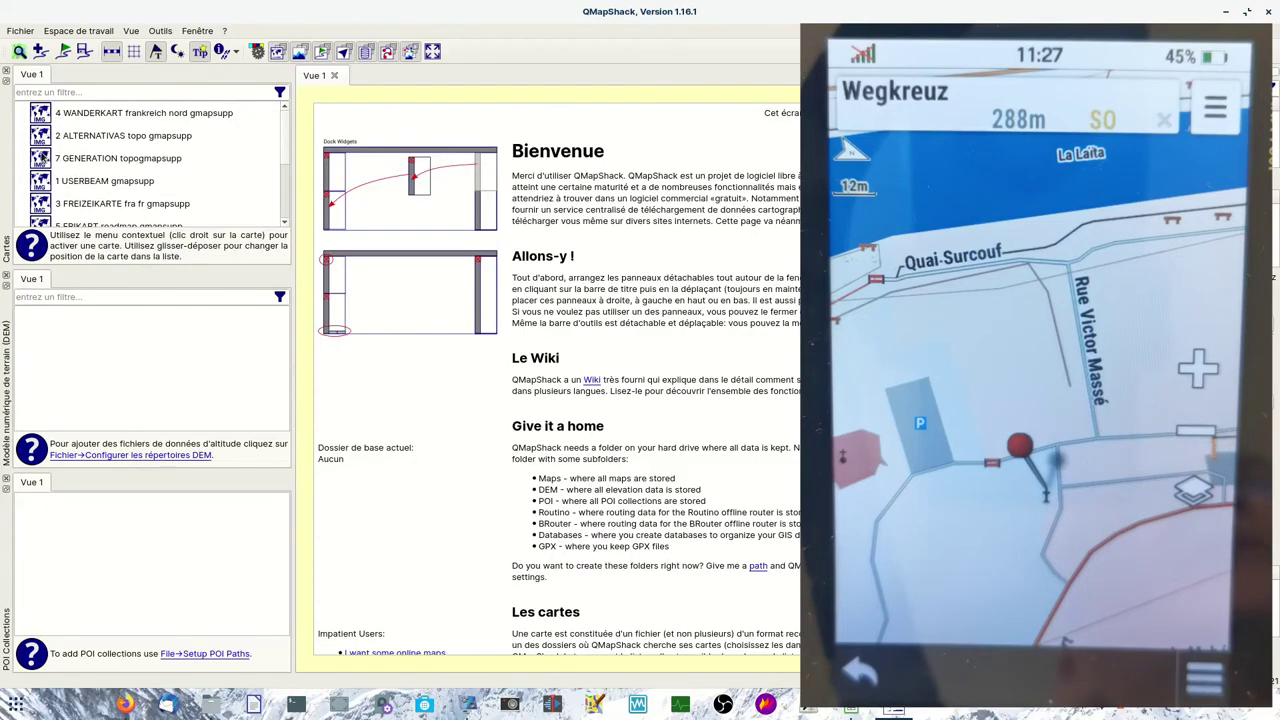
Find the 1 USERBEAM gmapsupp map among the available maps and activate it.
scroll(38, 150, down, 2)
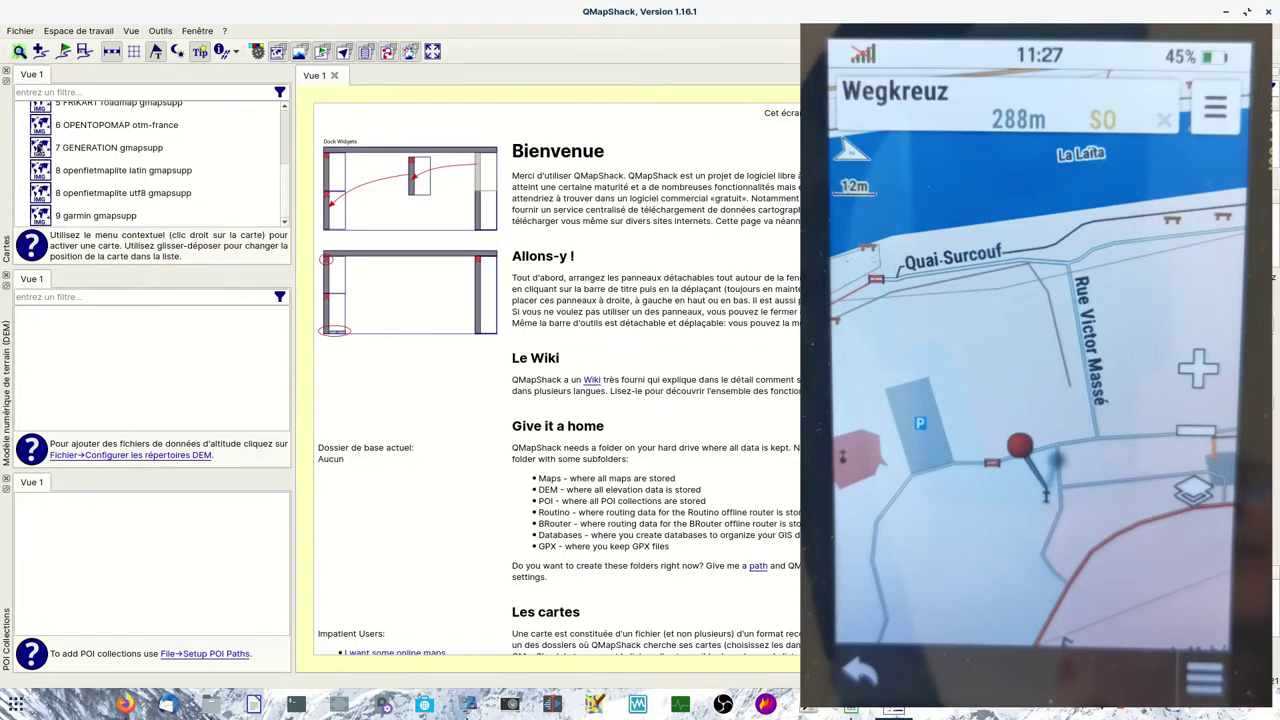
scroll(38, 147, up, 2)
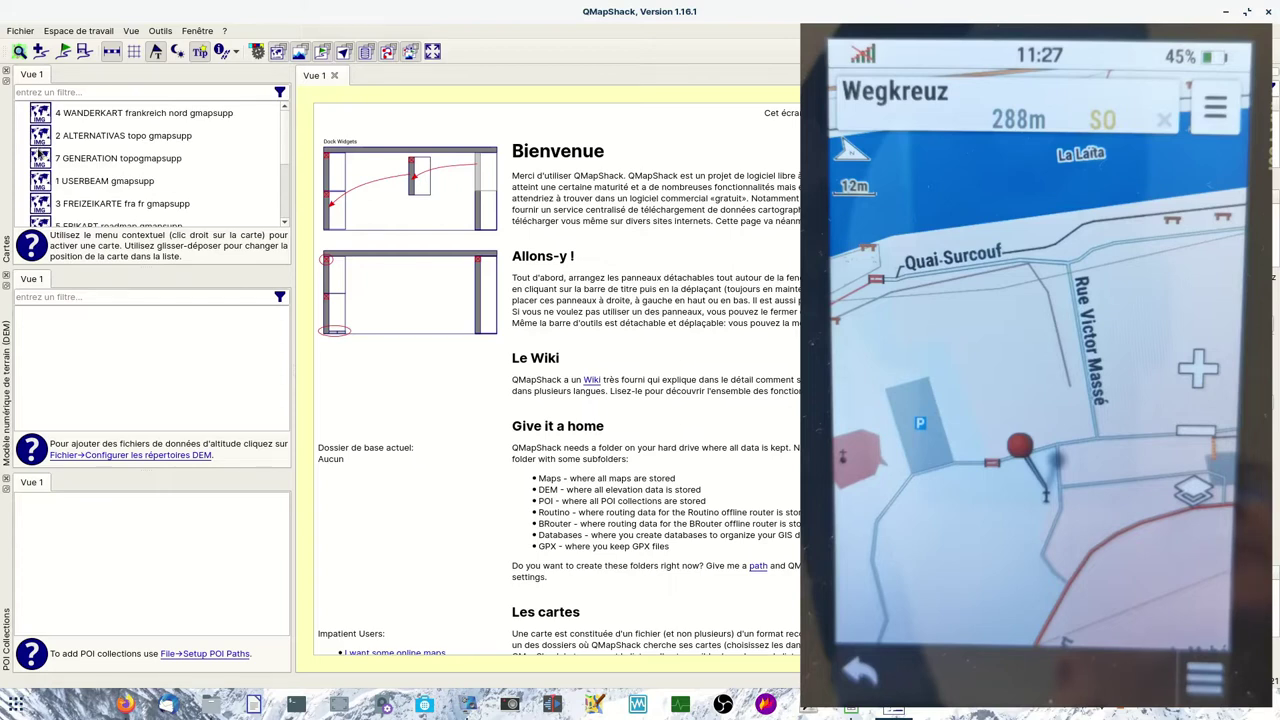
click(90, 184)
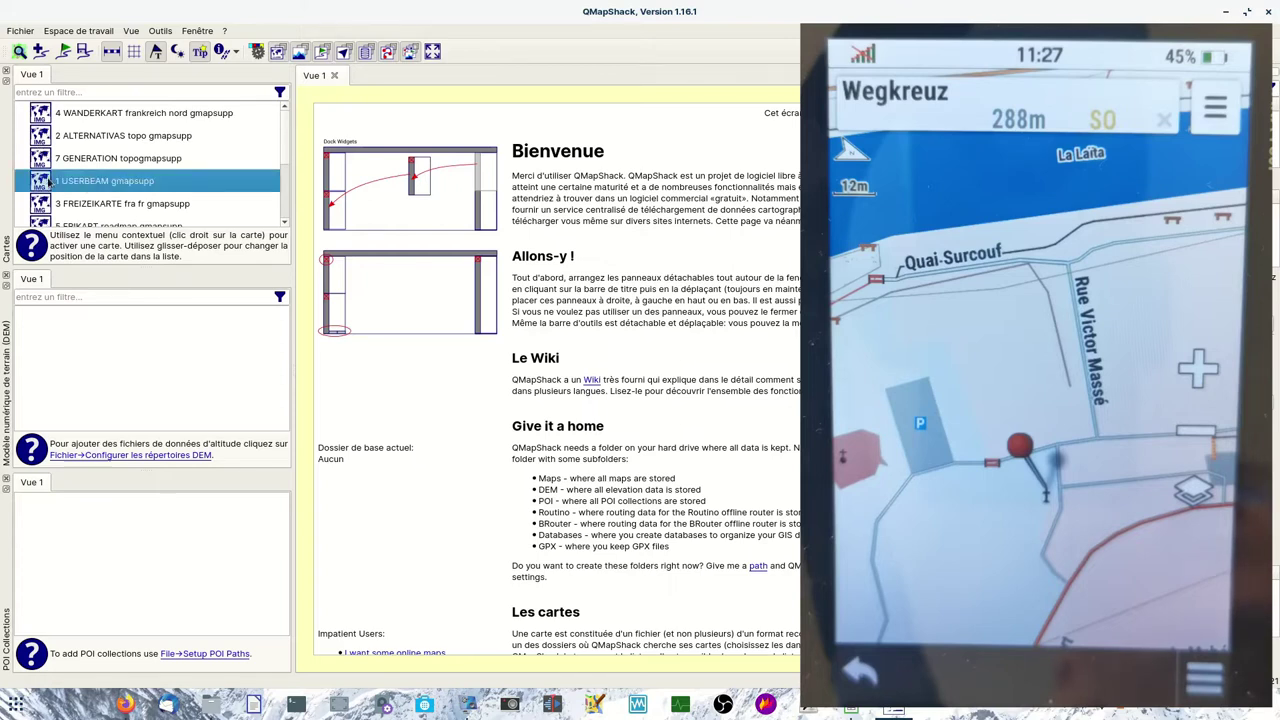
right_click(47, 185)
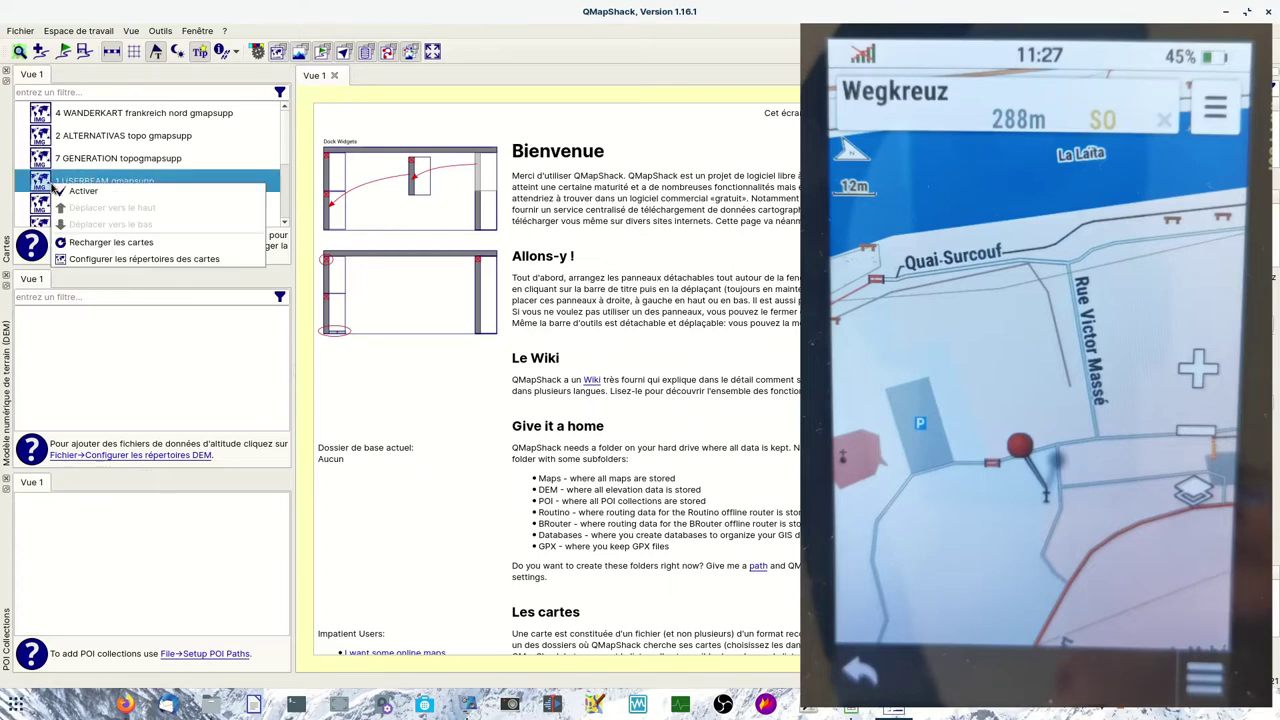
click(85, 192)
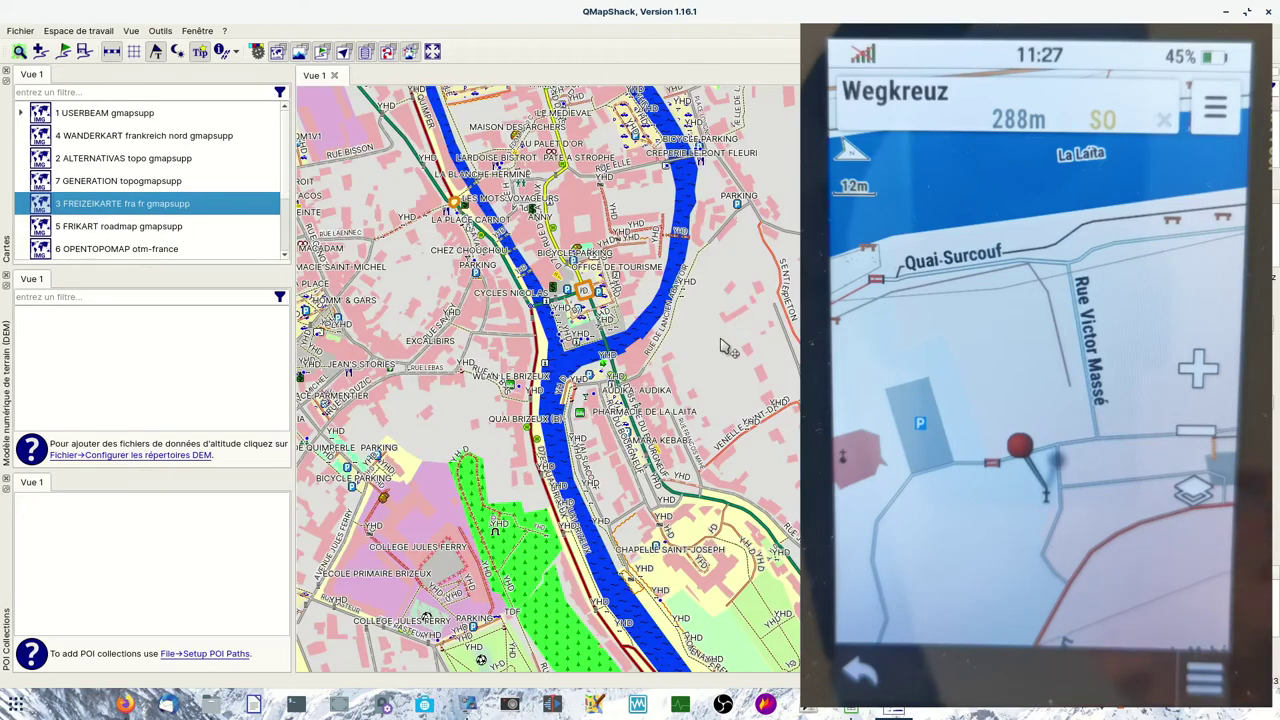
Examine the Userbeam map of central Quimperlé from Place Charles de Gaulle up to Place Hervo, identifying the Au Palet d'Or shop.
drag(697, 390, 756, 362)
scroll(693, 275, up, 2)
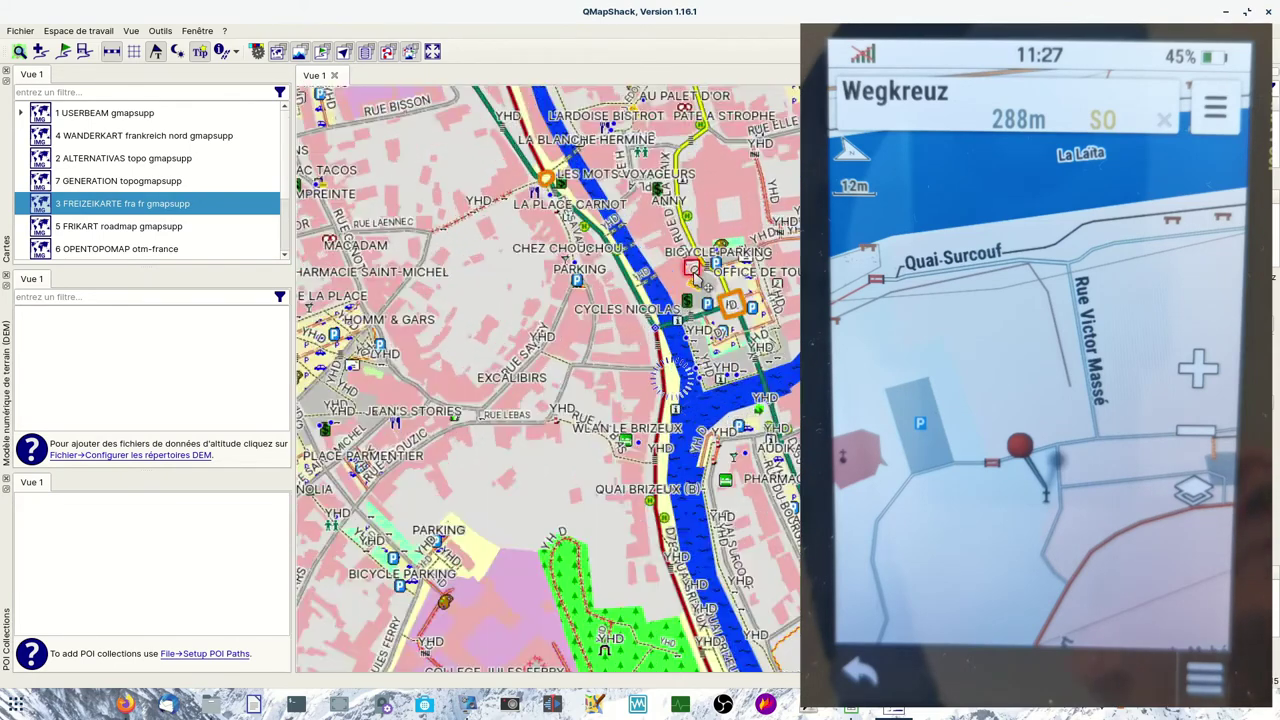
scroll(727, 310, up, 1)
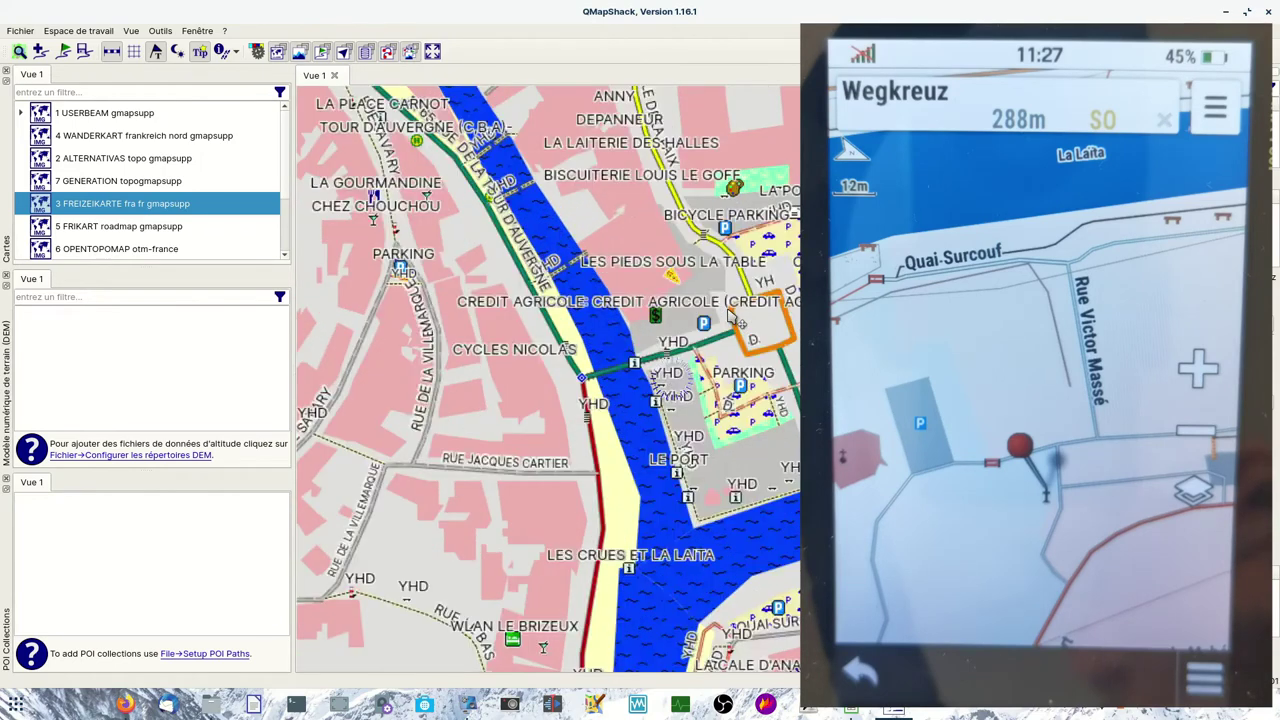
drag(740, 240, 757, 305)
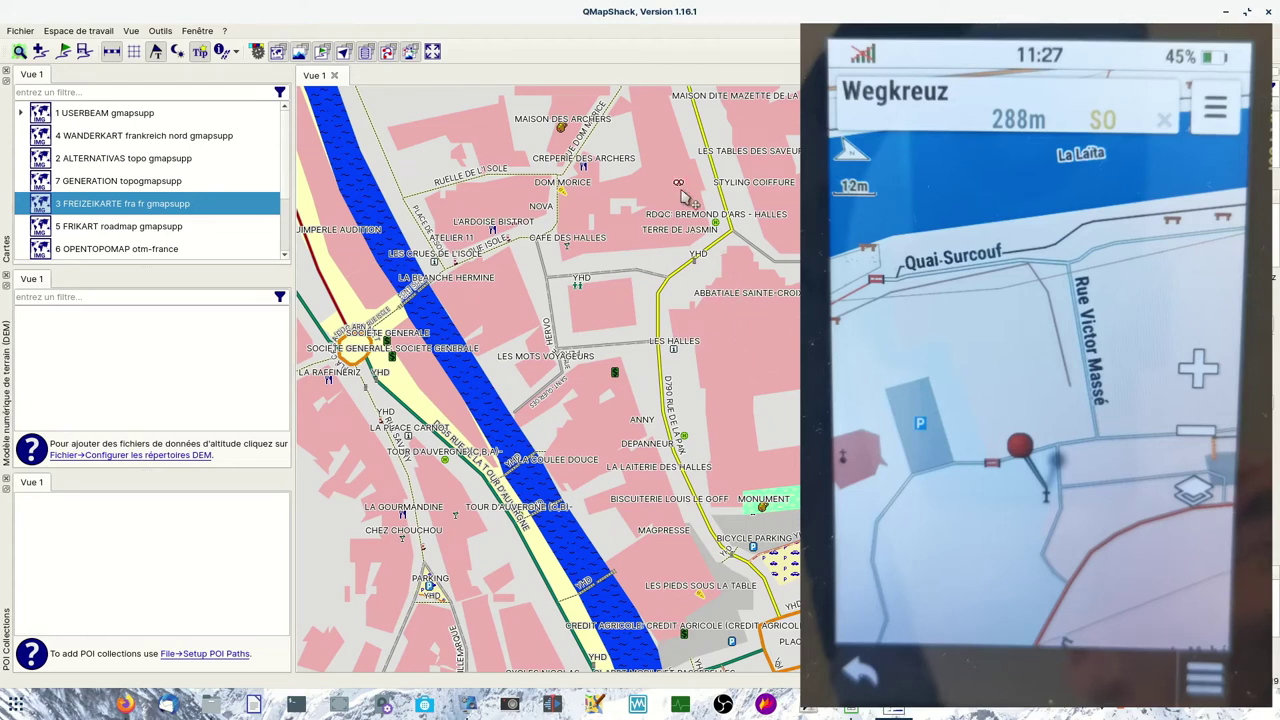
scroll(682, 188, up, 1)
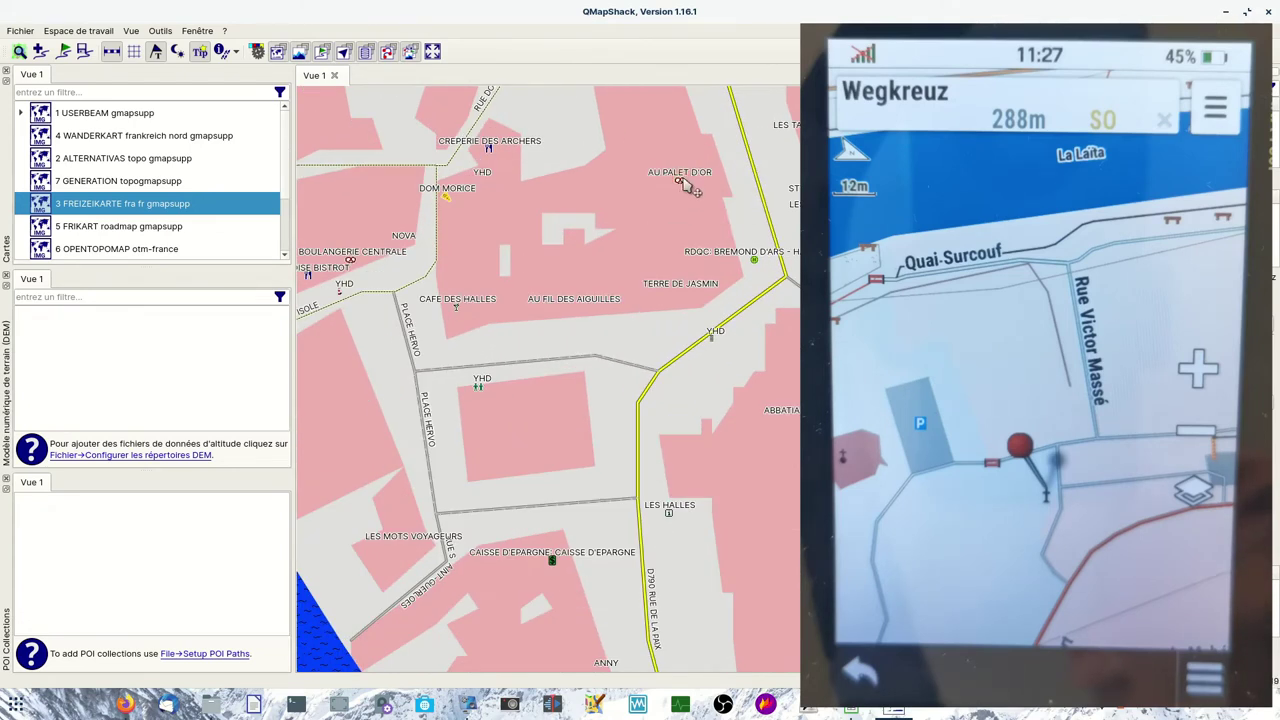
mouse_move(682, 190)
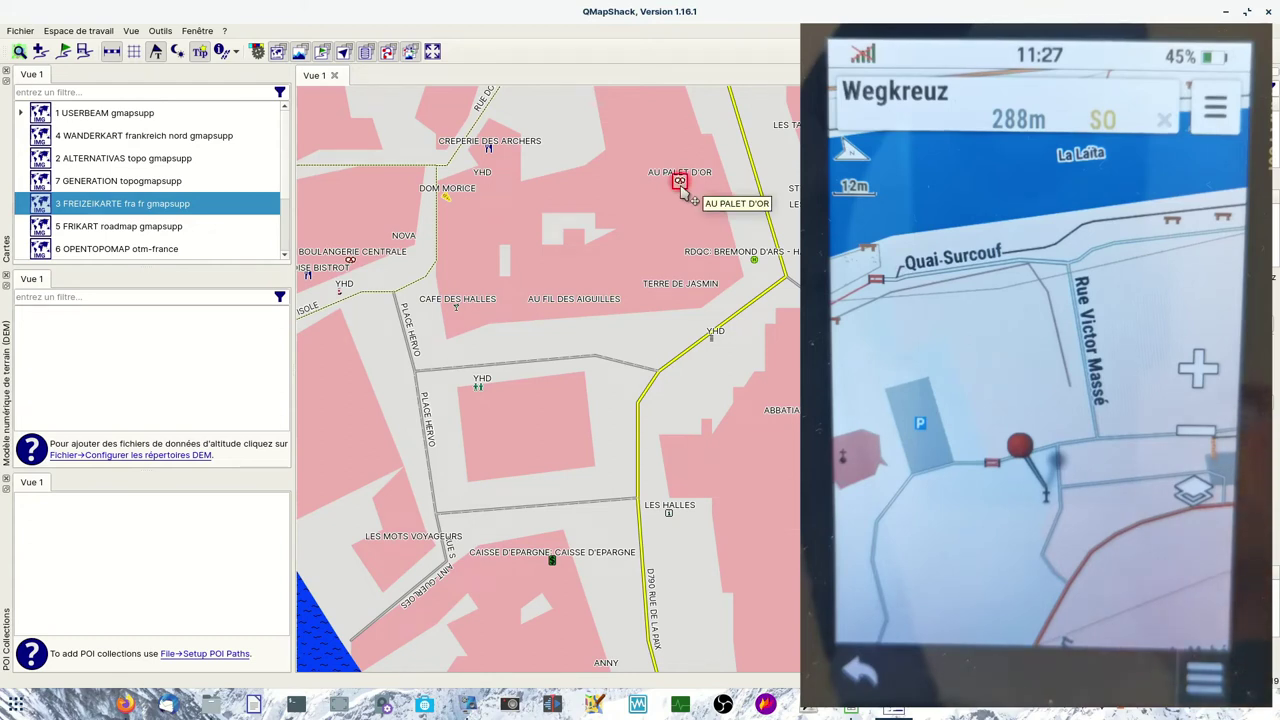
Examine the Userbeam map around Place Charles de Gaulle, checking parking areas, the tourist office, riverside information boards and the drinking water point.
drag(707, 384, 712, 228)
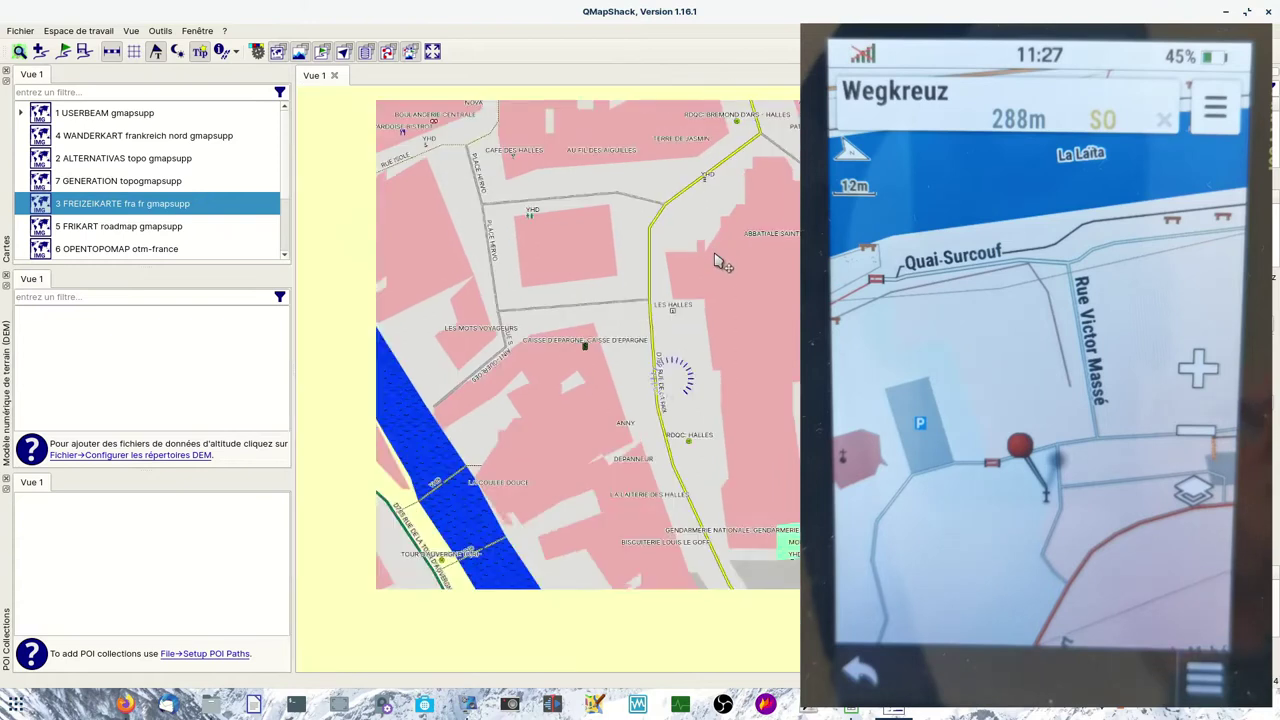
scroll(714, 258, down, 1)
drag(786, 503, 700, 167)
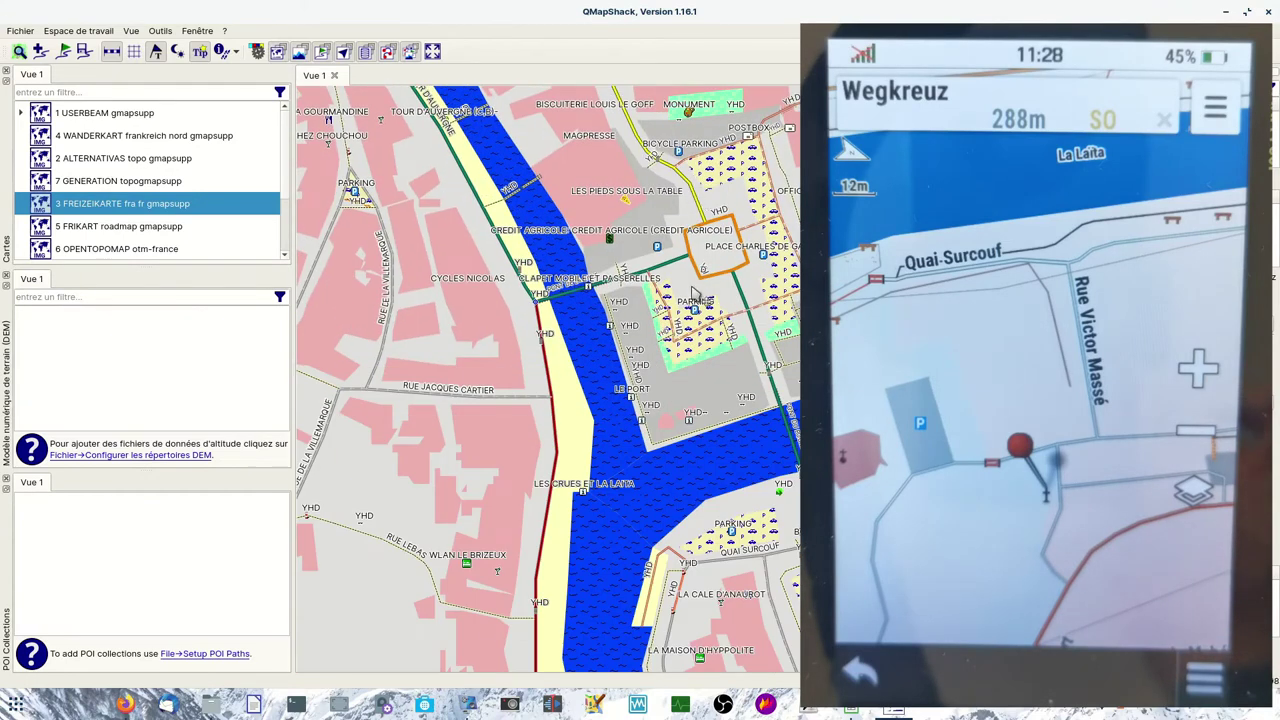
scroll(693, 293, up, 1)
scroll(673, 378, down, 1)
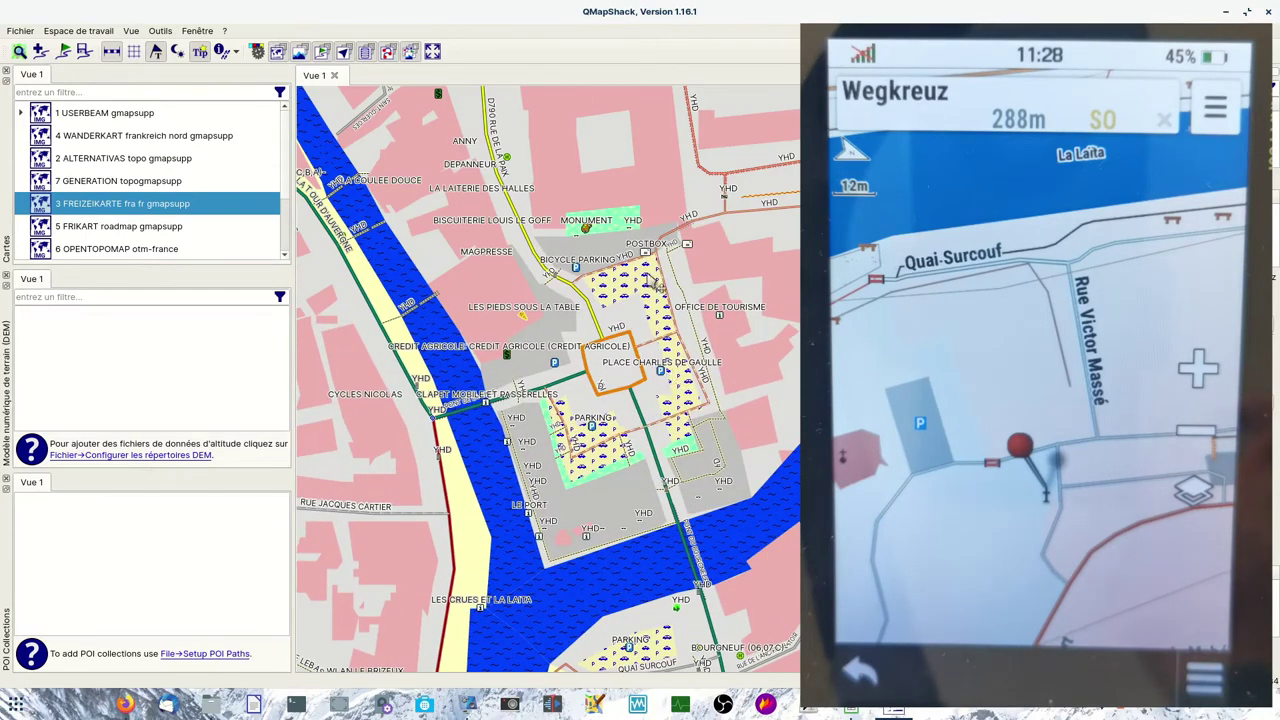
scroll(716, 314, up, 1)
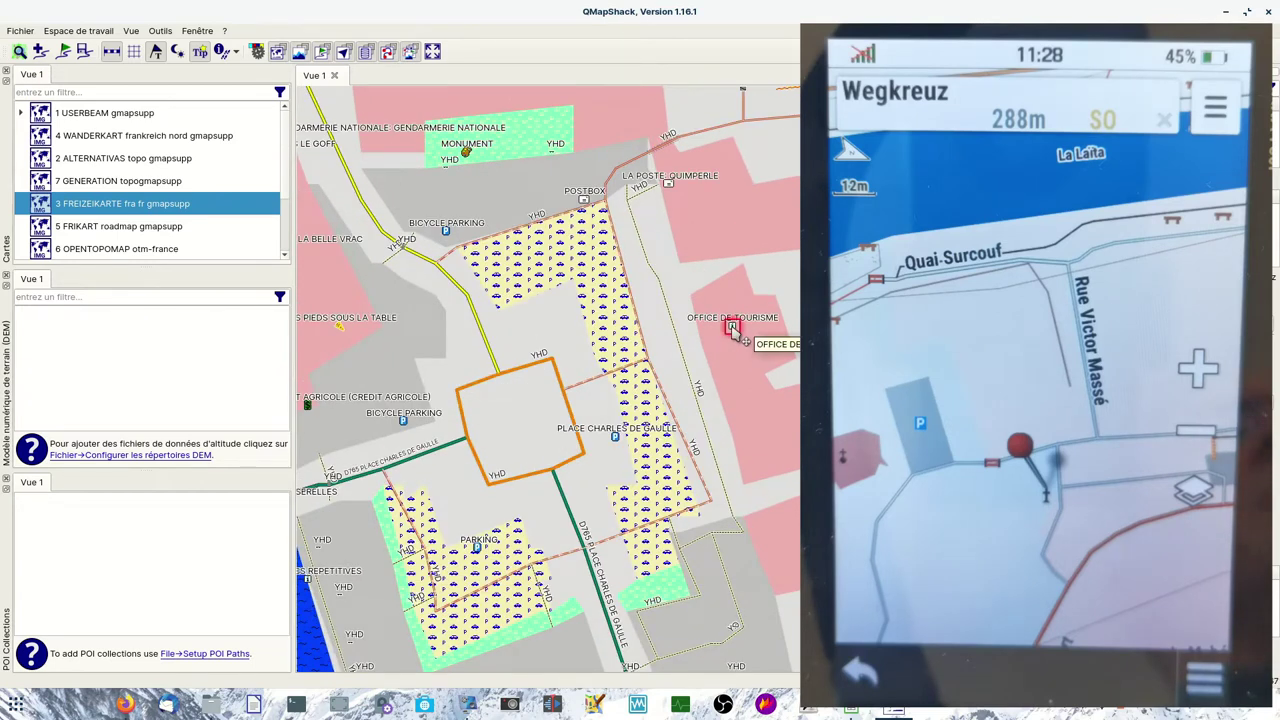
drag(455, 541, 567, 373)
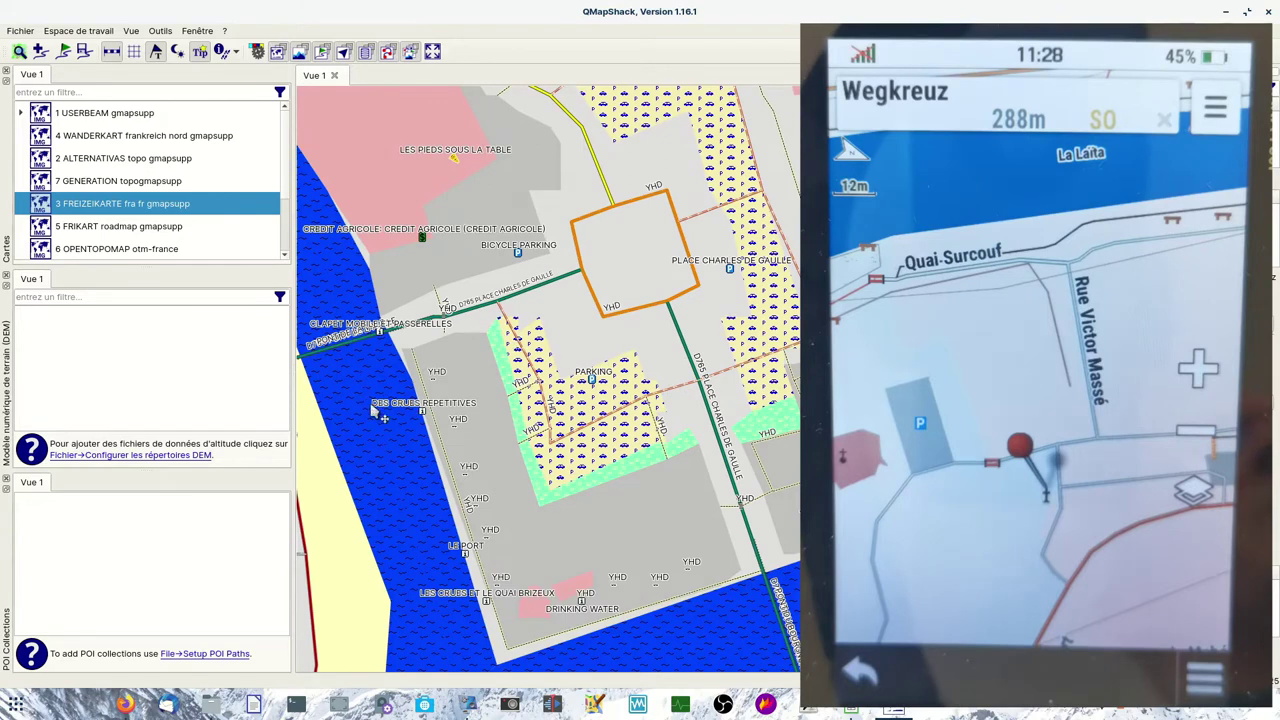
scroll(420, 428, up, 1)
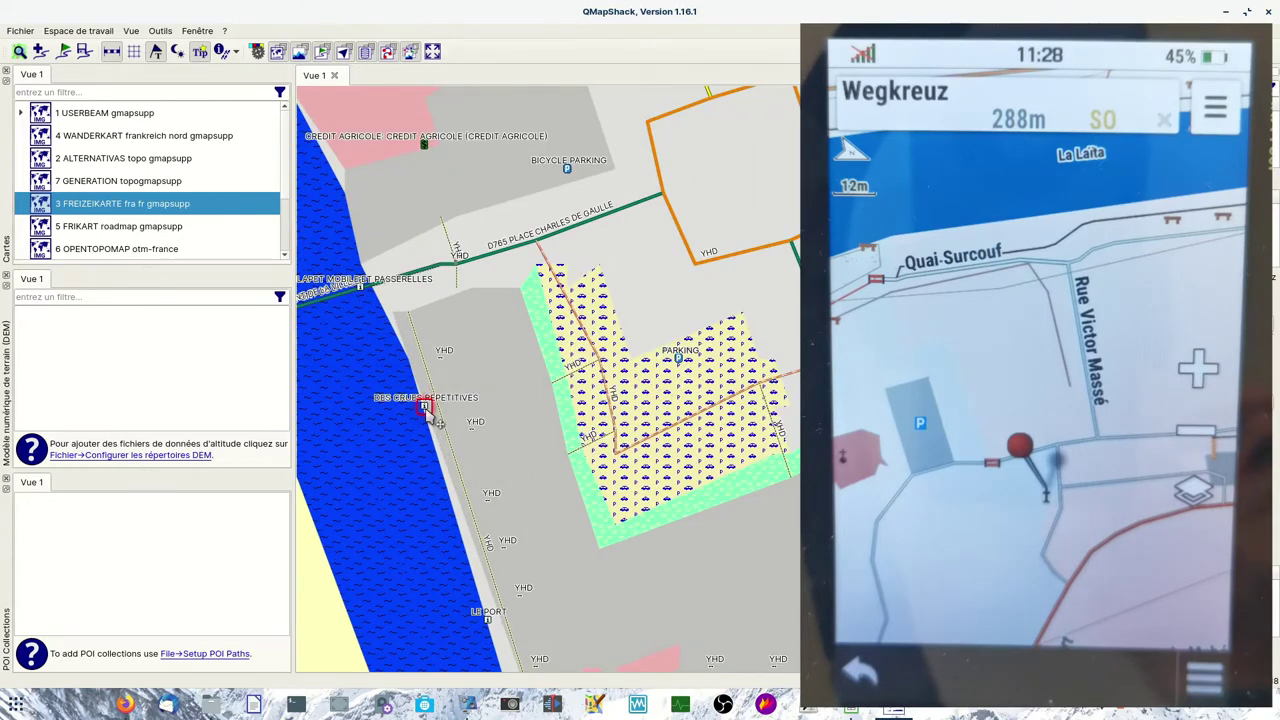
drag(600, 371, 457, 566)
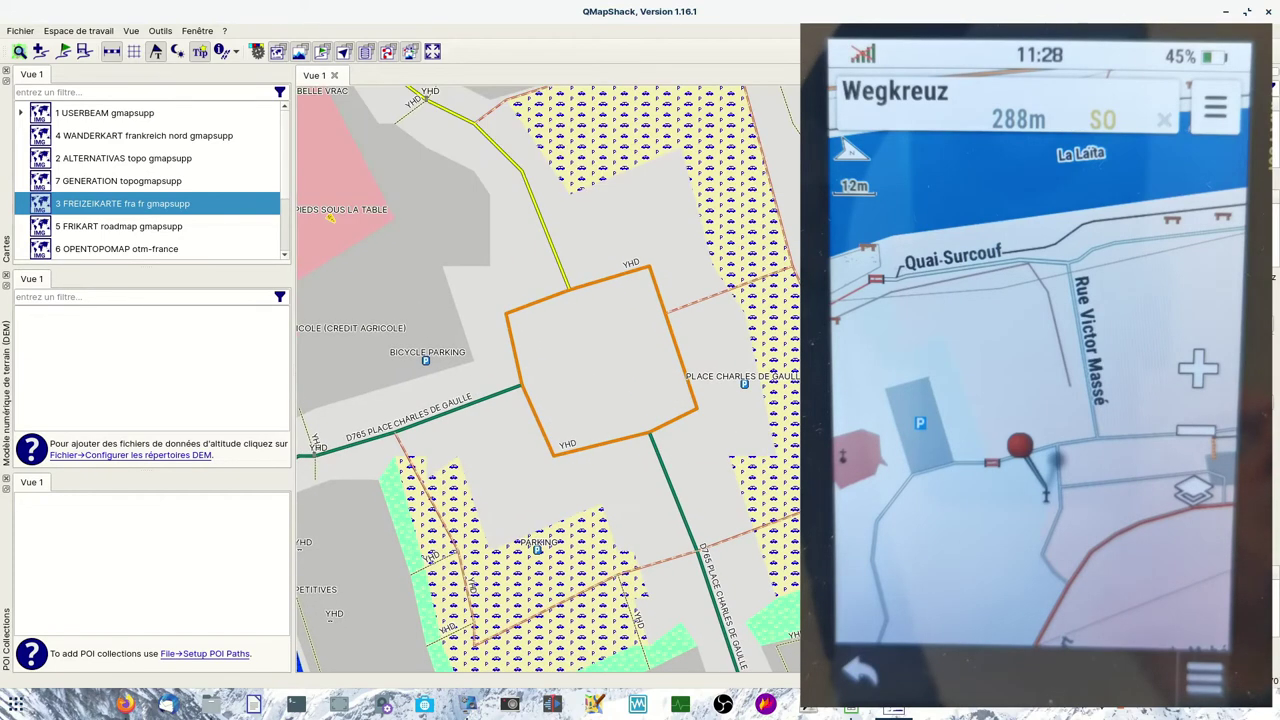
drag(757, 424, 754, 212)
drag(738, 390, 734, 122)
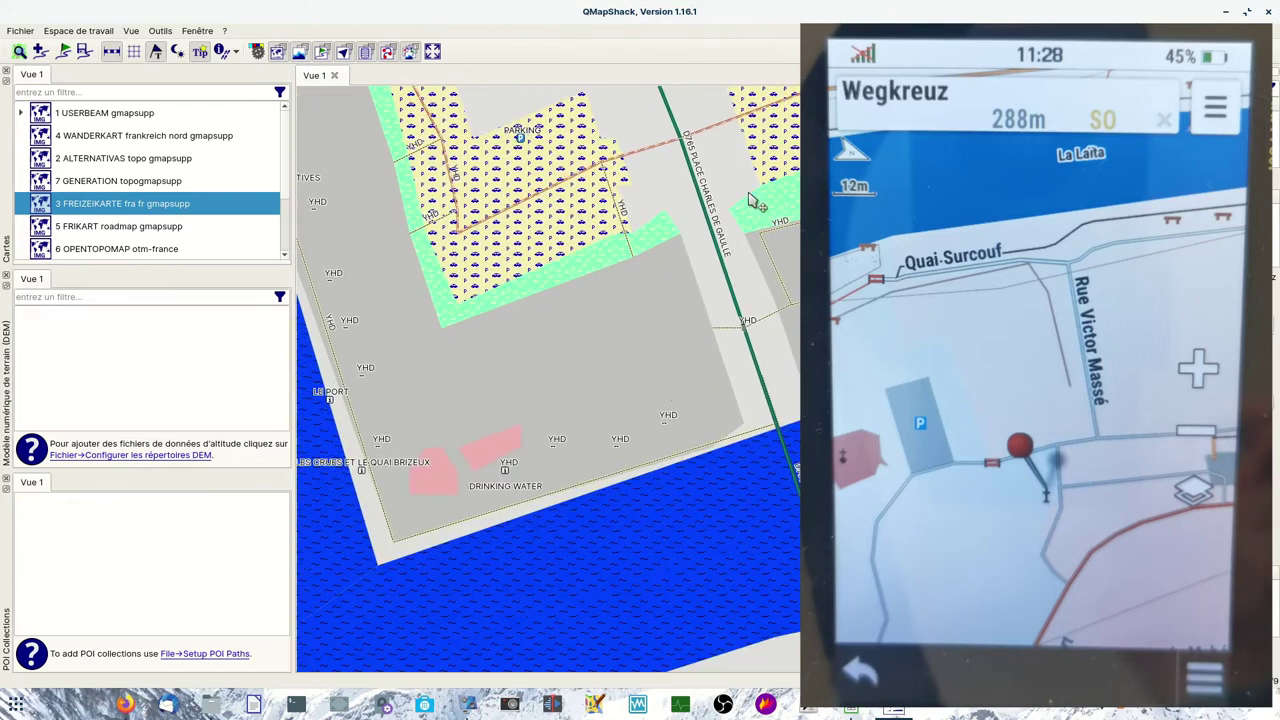
Examine the Userbeam map around Rue Victor Massé, Quai Surcouf and Chapelle Saint-Joseph, then the wooded park west of the river.
drag(612, 420, 606, 312)
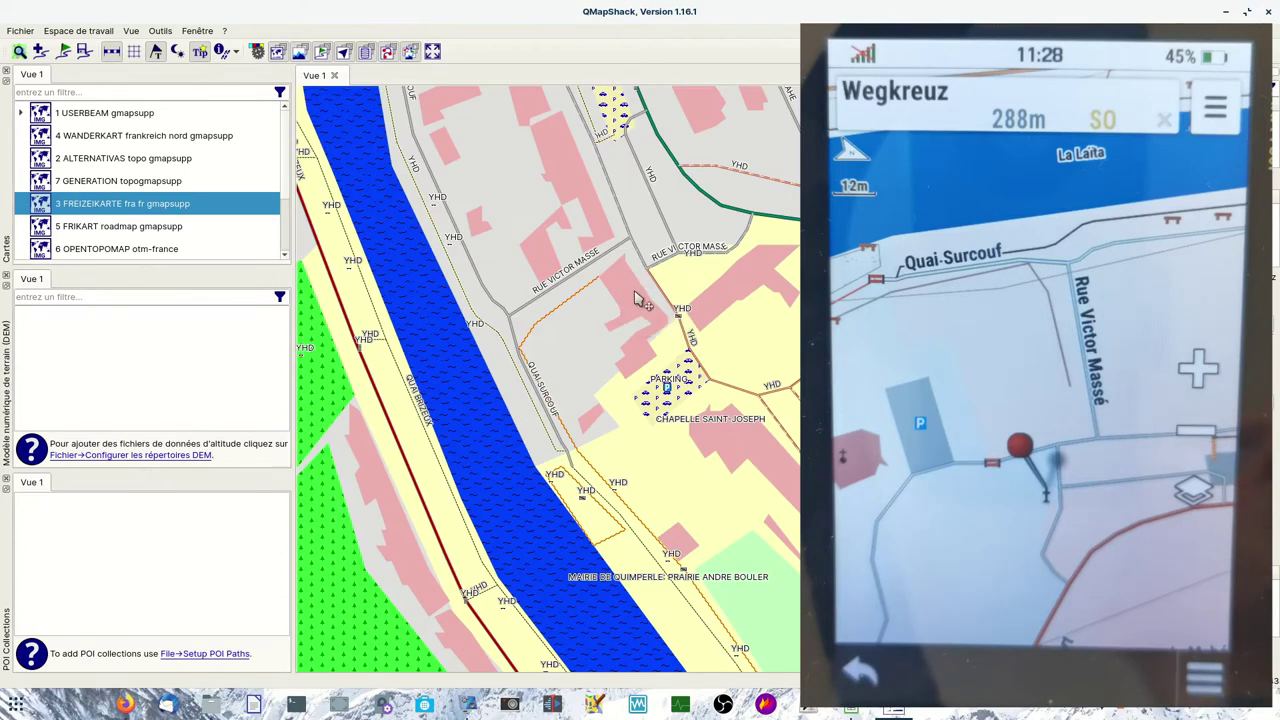
scroll(686, 253, up, 1)
scroll(688, 285, up, 1)
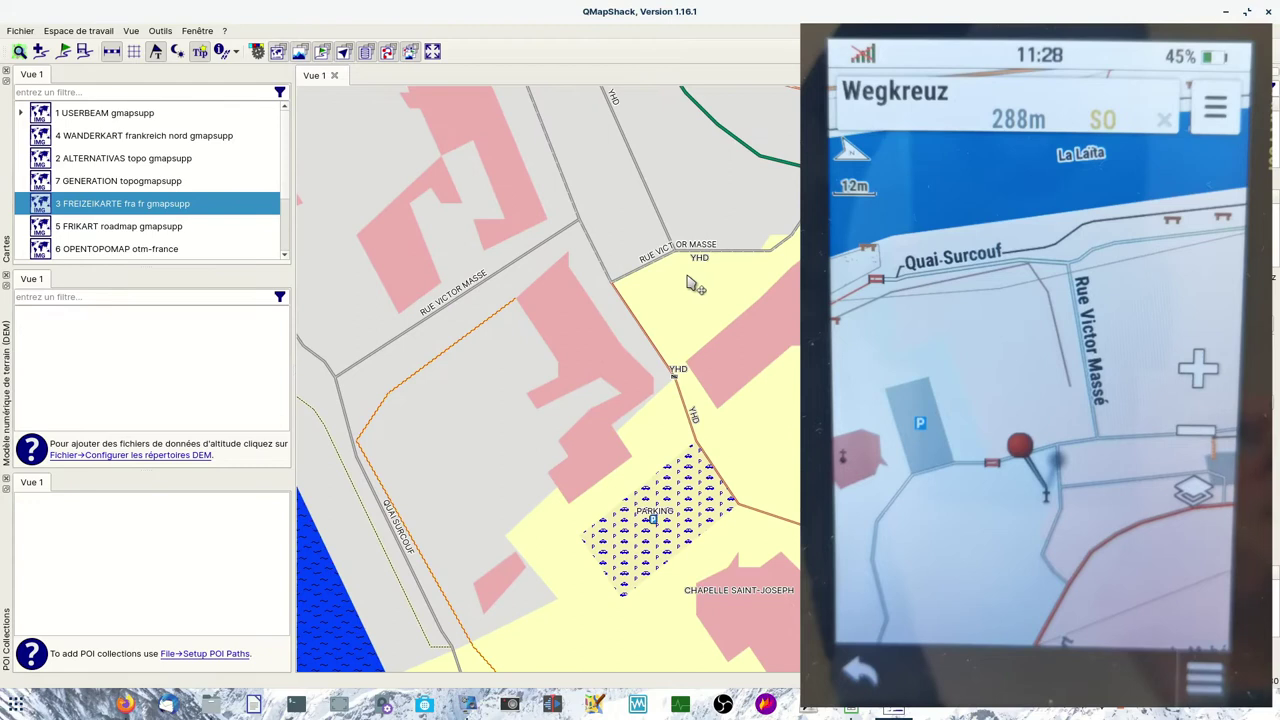
scroll(686, 292, up, 1)
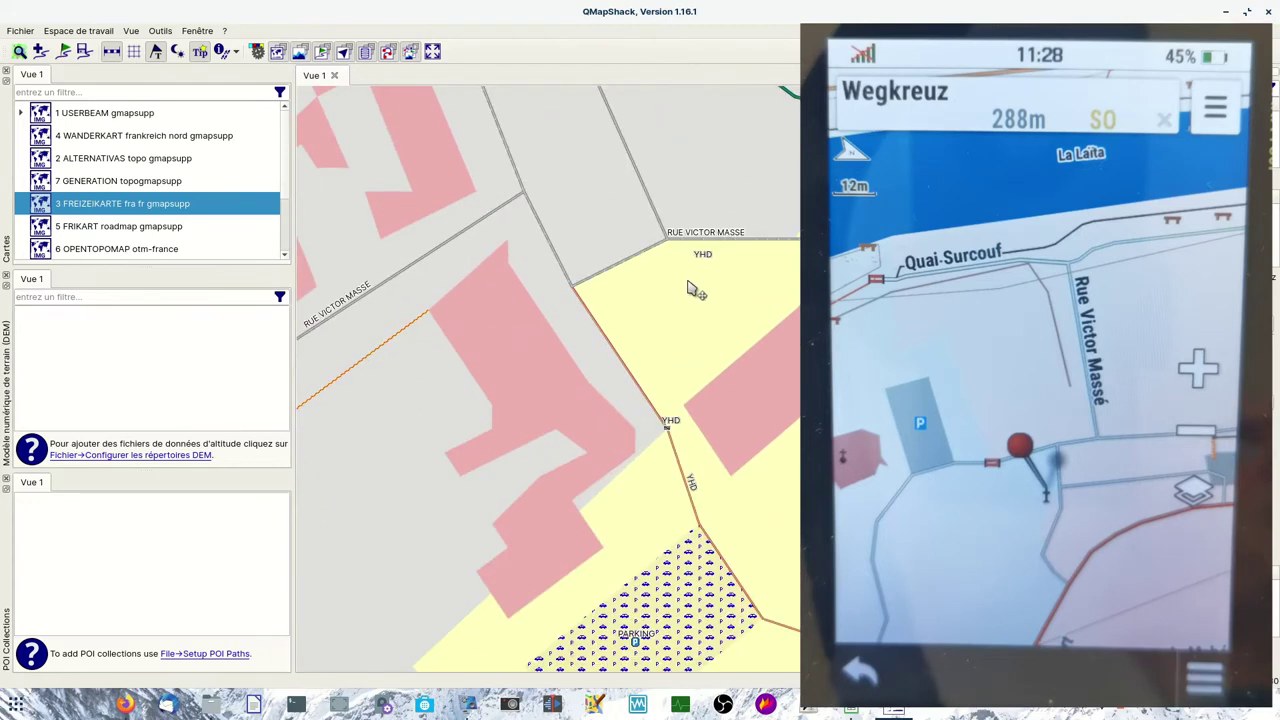
scroll(688, 287, down, 2)
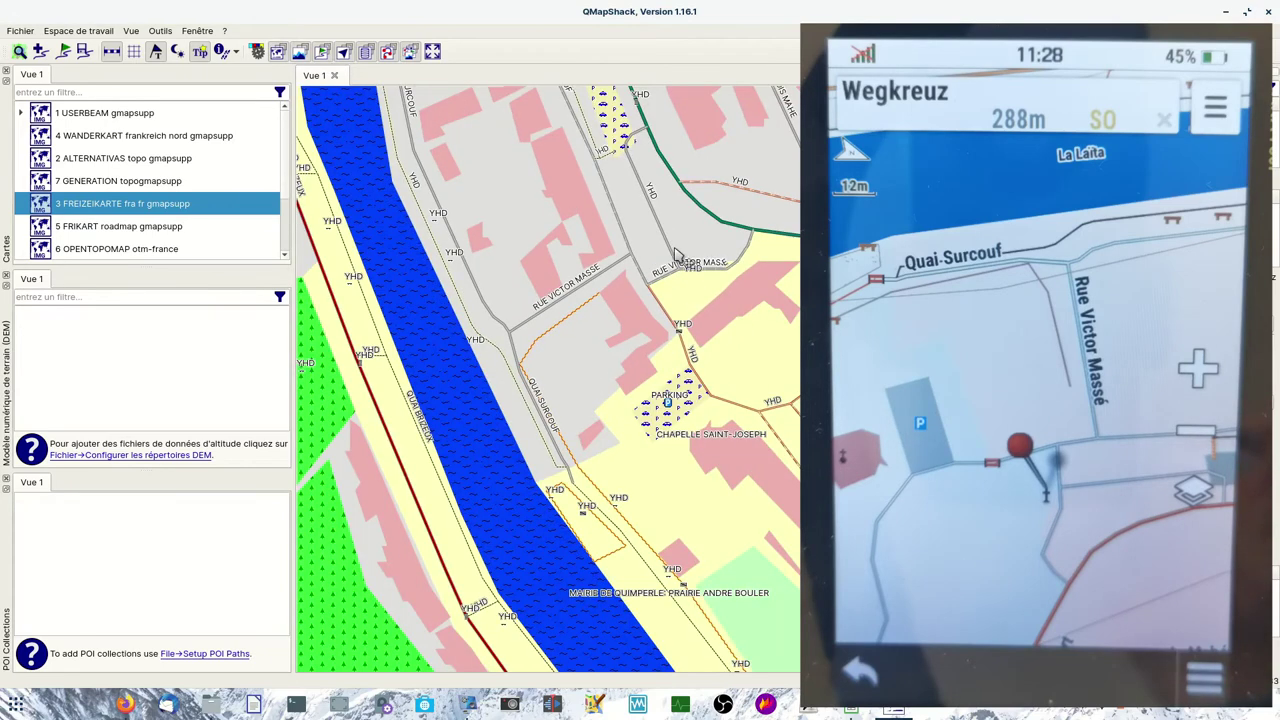
scroll(678, 250, down, 2)
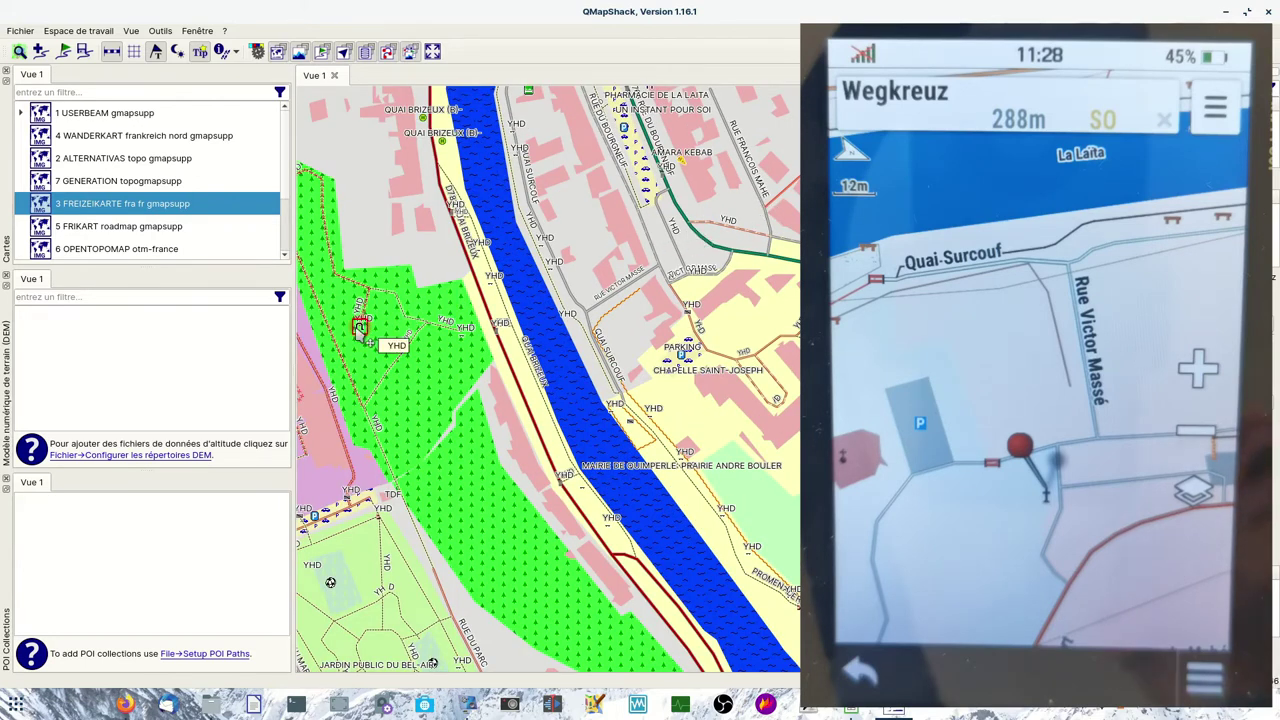
Examine the Freizeitkarte map of the wooded park west of the river, checking its trails and the view point at the path's end.
scroll(359, 333, up, 2)
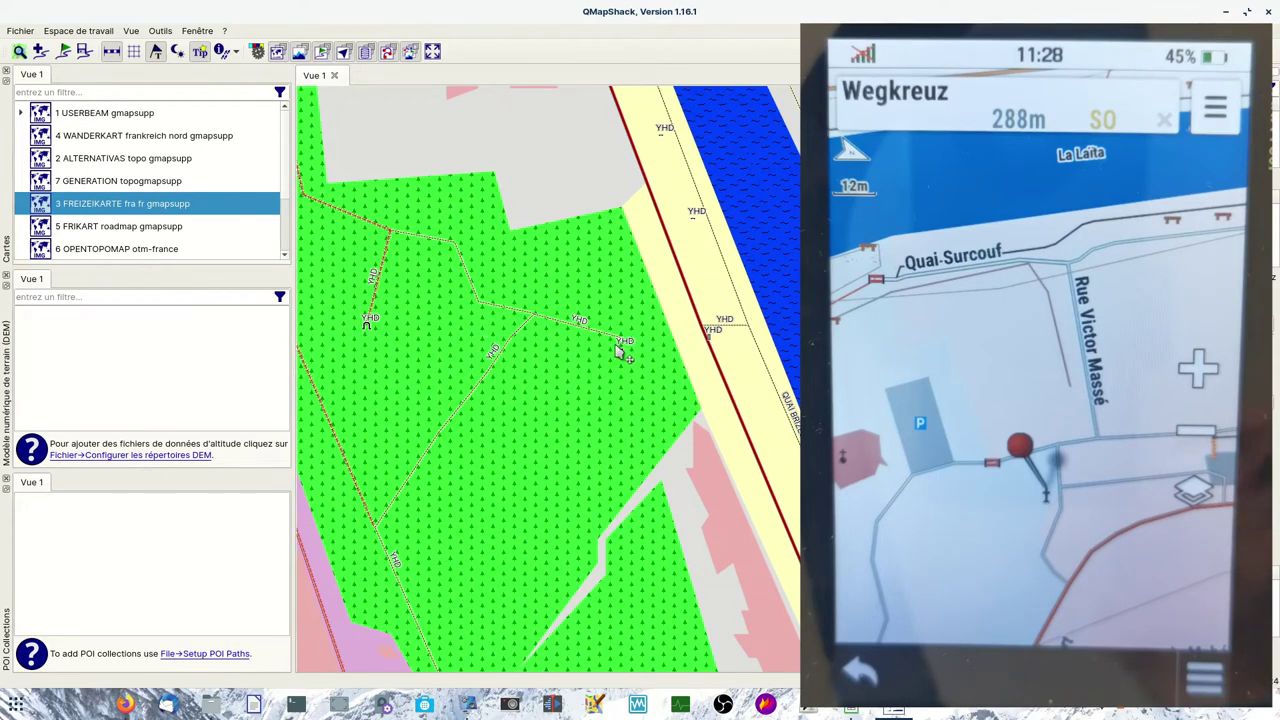
scroll(621, 341, up, 2)
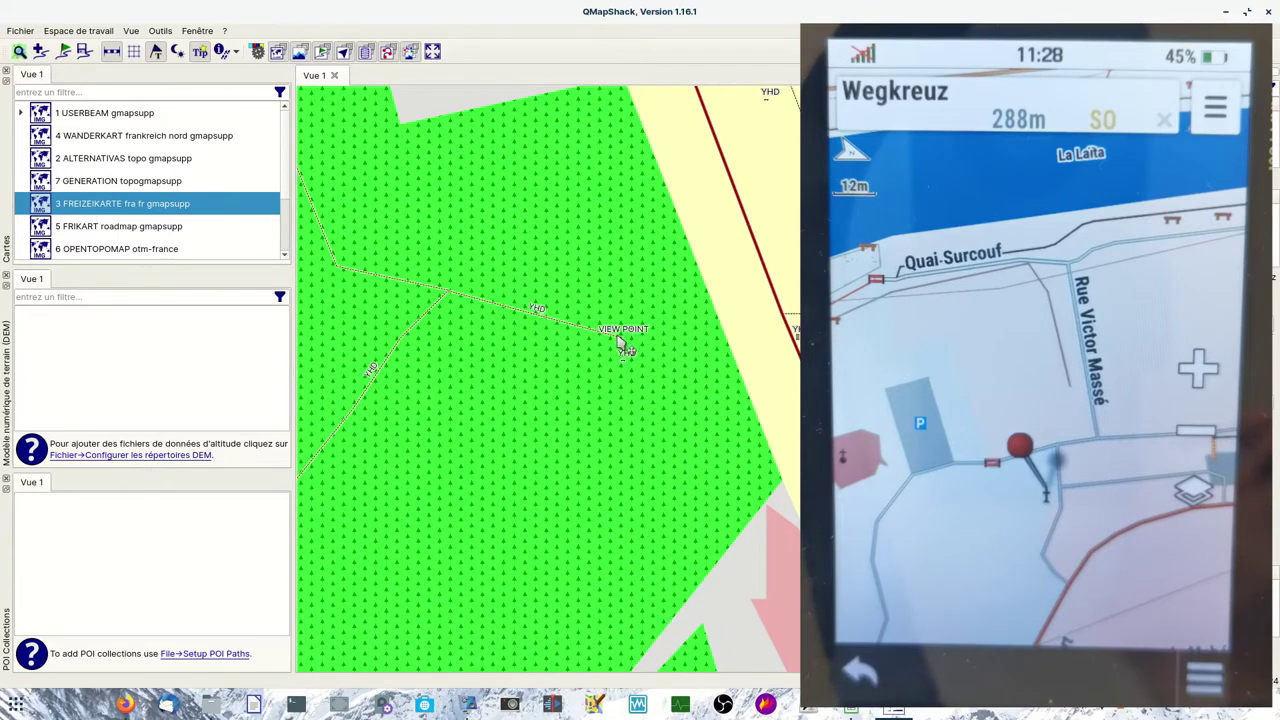
scroll(660, 304, down, 2)
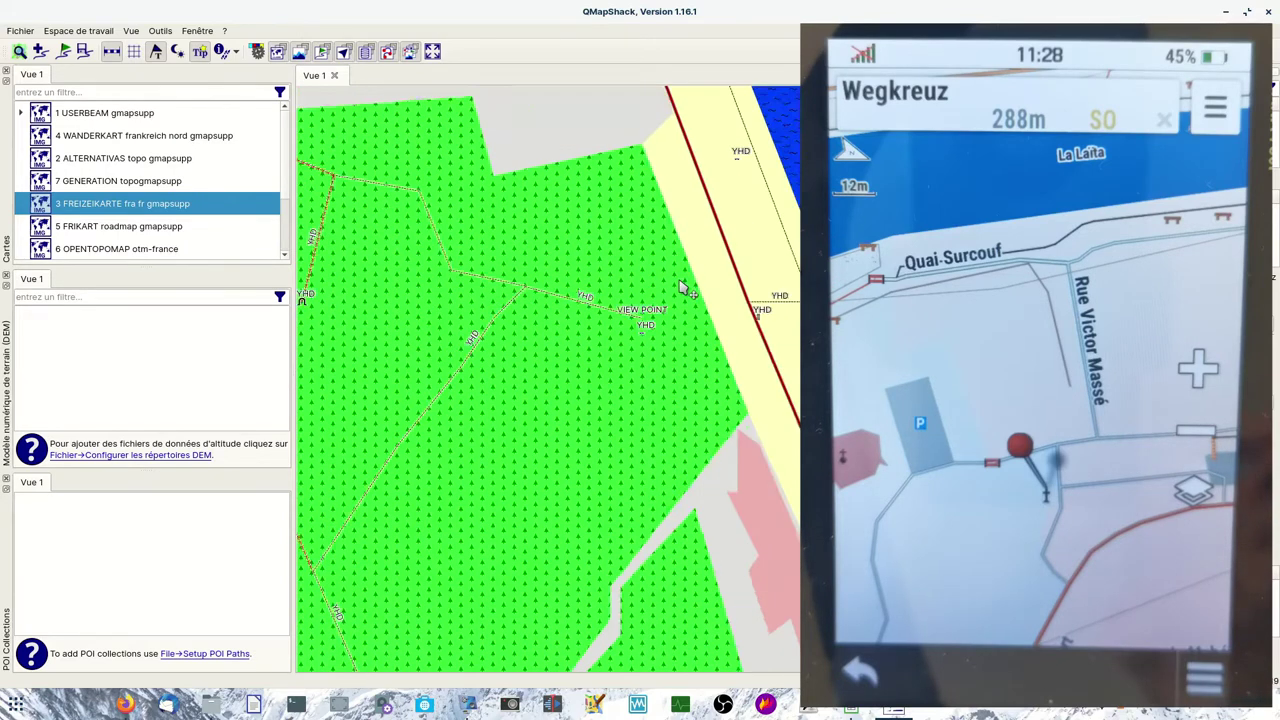
scroll(675, 290, down, 2)
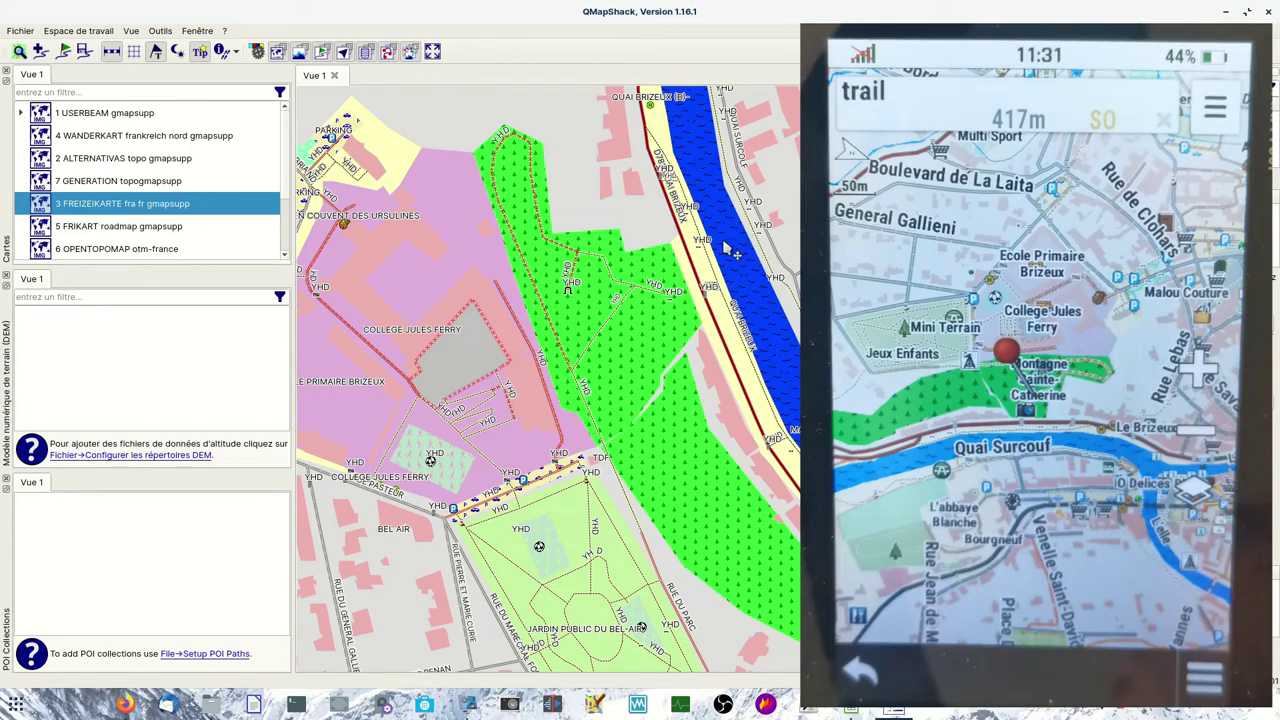
Examine the Freizeitkarte map of Quimperlé from the Jules Ferry school grounds to Place Parmentier and the multi-sport area at wider scales.
scroll(660, 288, down, 3)
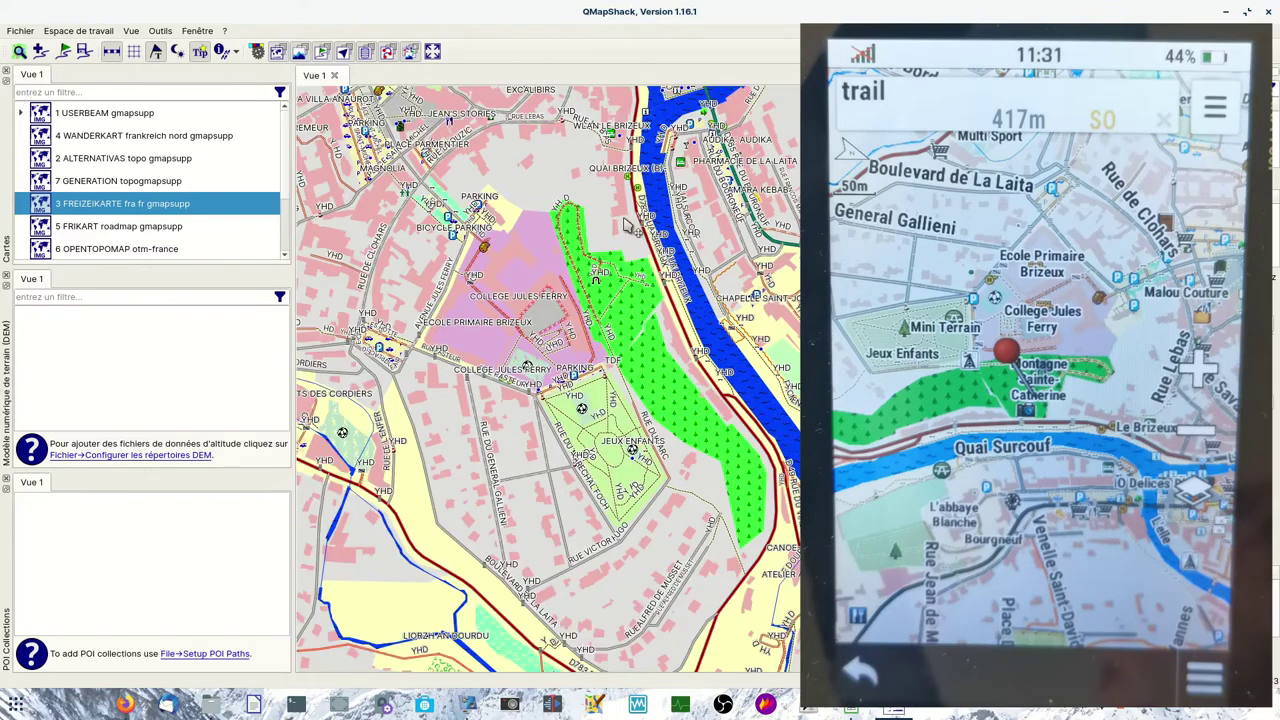
scroll(688, 299, down, 1)
scroll(606, 262, up, 1)
scroll(590, 300, down, 1)
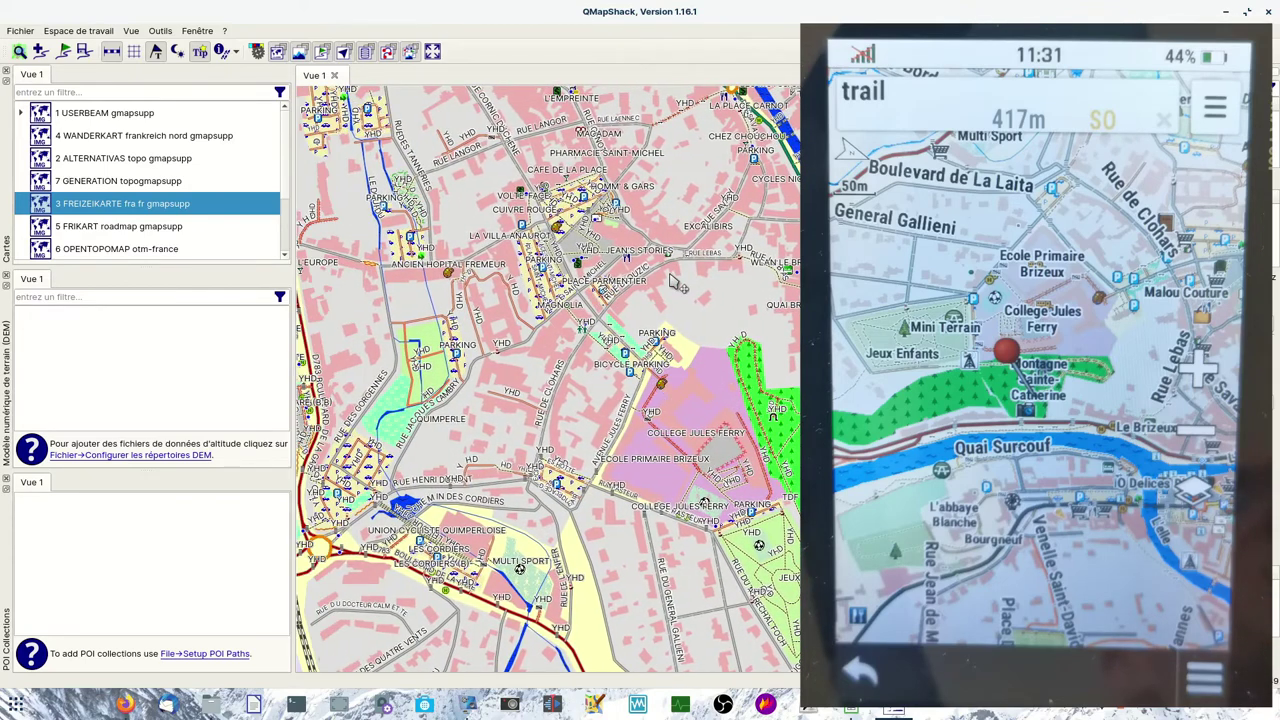
scroll(597, 292, up, 1)
scroll(597, 292, down, 1)
scroll(600, 295, up, 1)
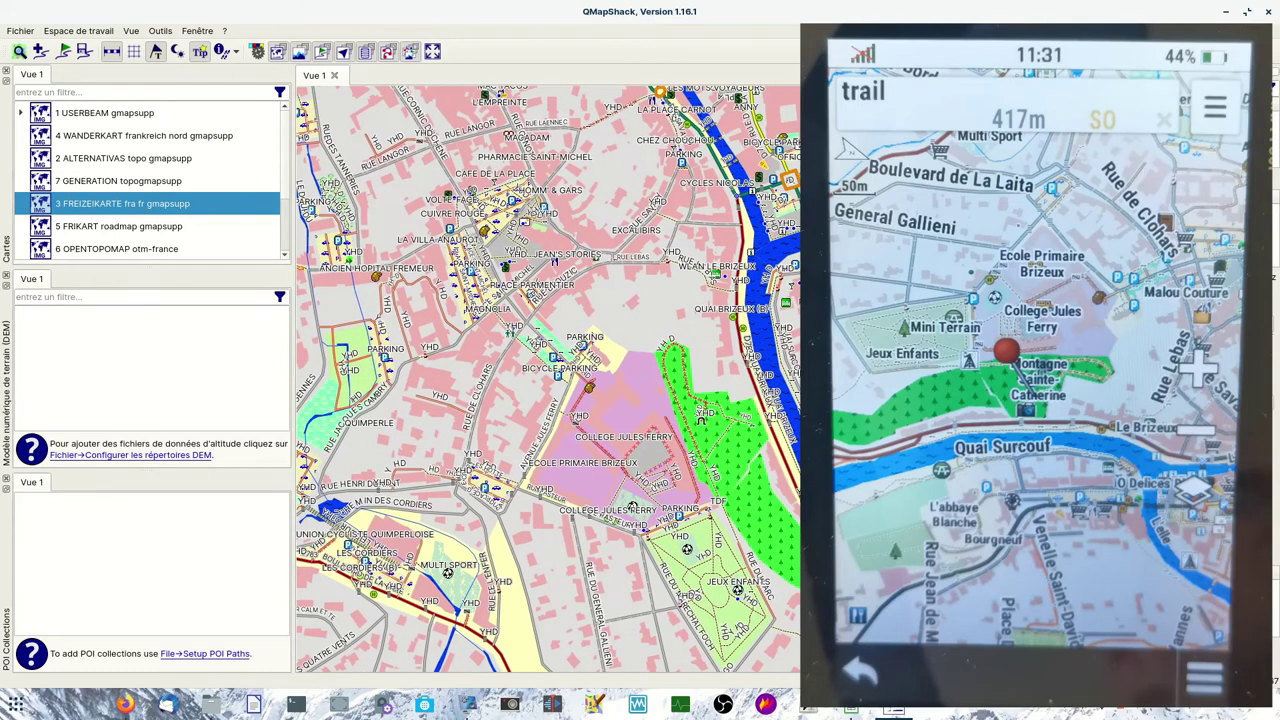
Switch to the LibreOffice Calc comparison table and review the ratings, map references and opinions for the Userbeam, Alternativas, Freizeitkarte and Wanderkarte maps.
key(alt+Tab)
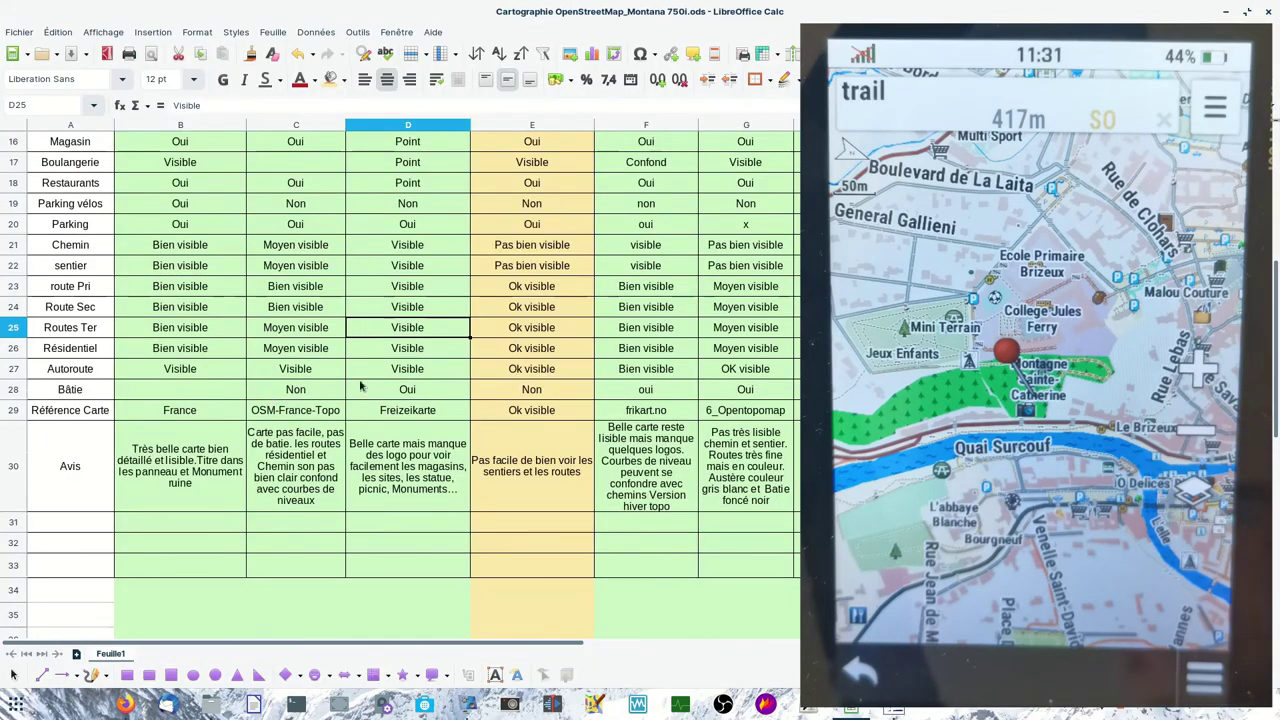
click(60, 418)
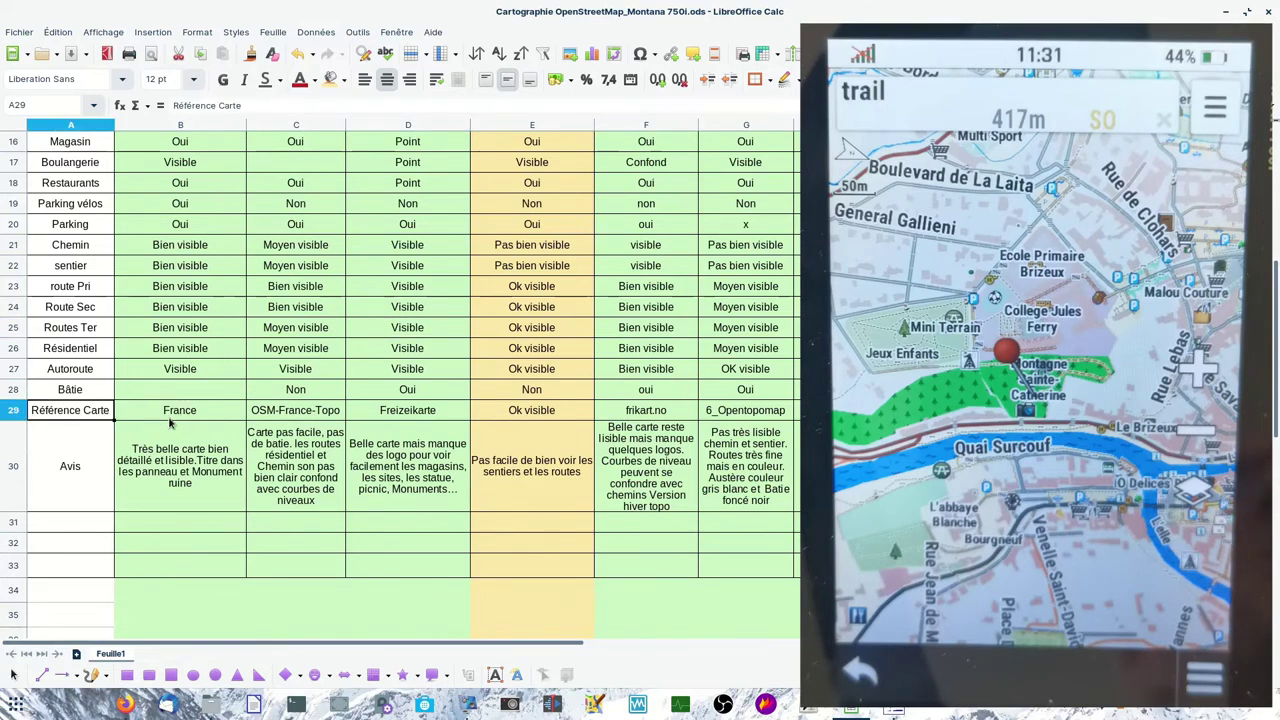
scroll(190, 403, up, 5)
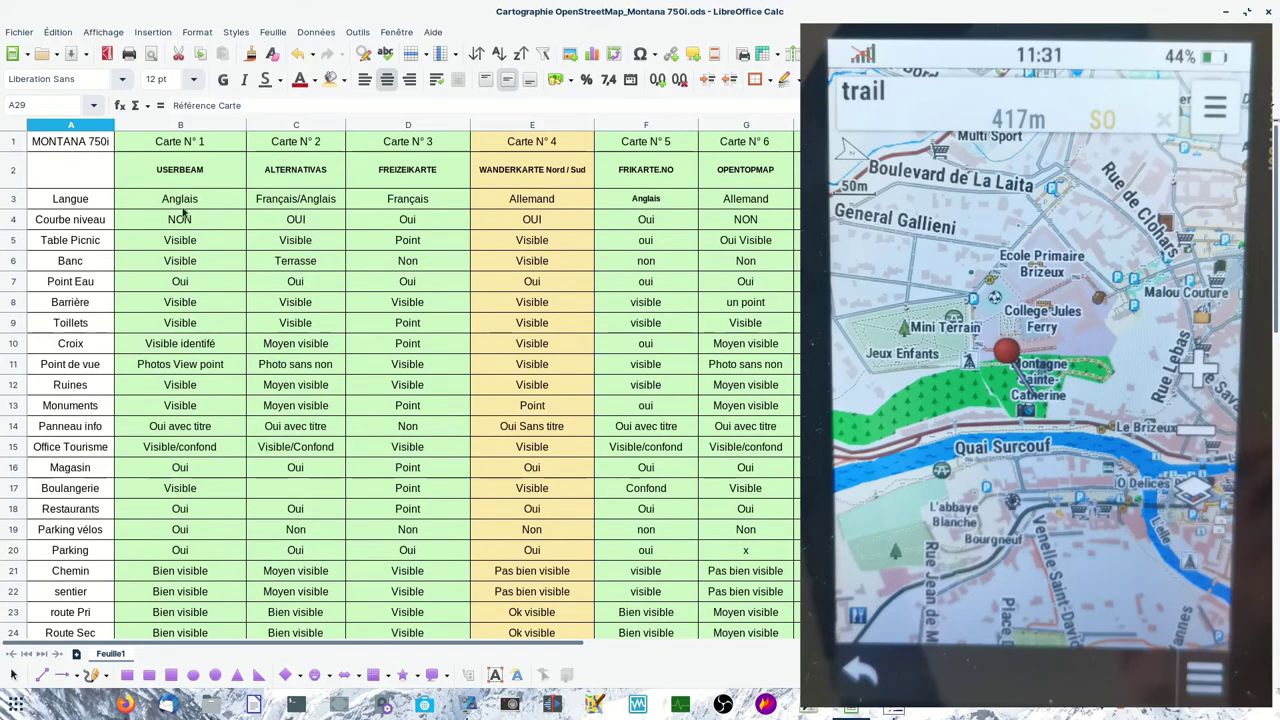
scroll(196, 370, down, 4)
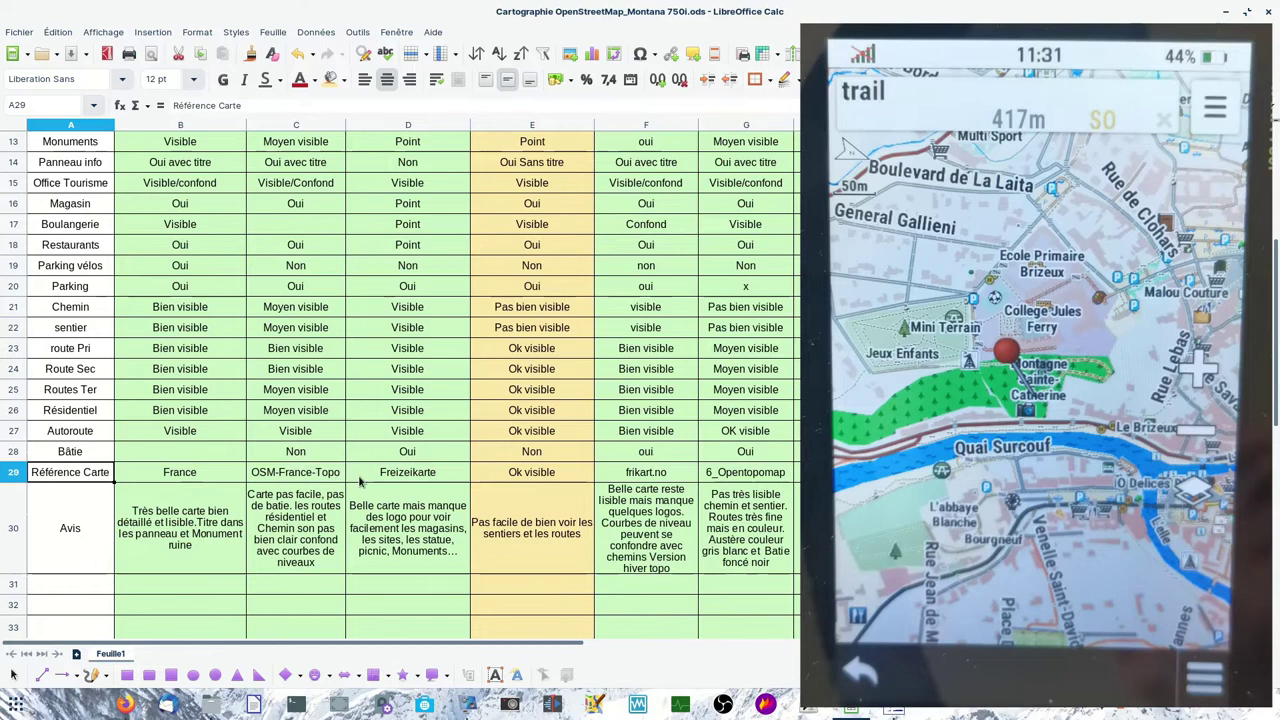
scroll(304, 360, up, 4)
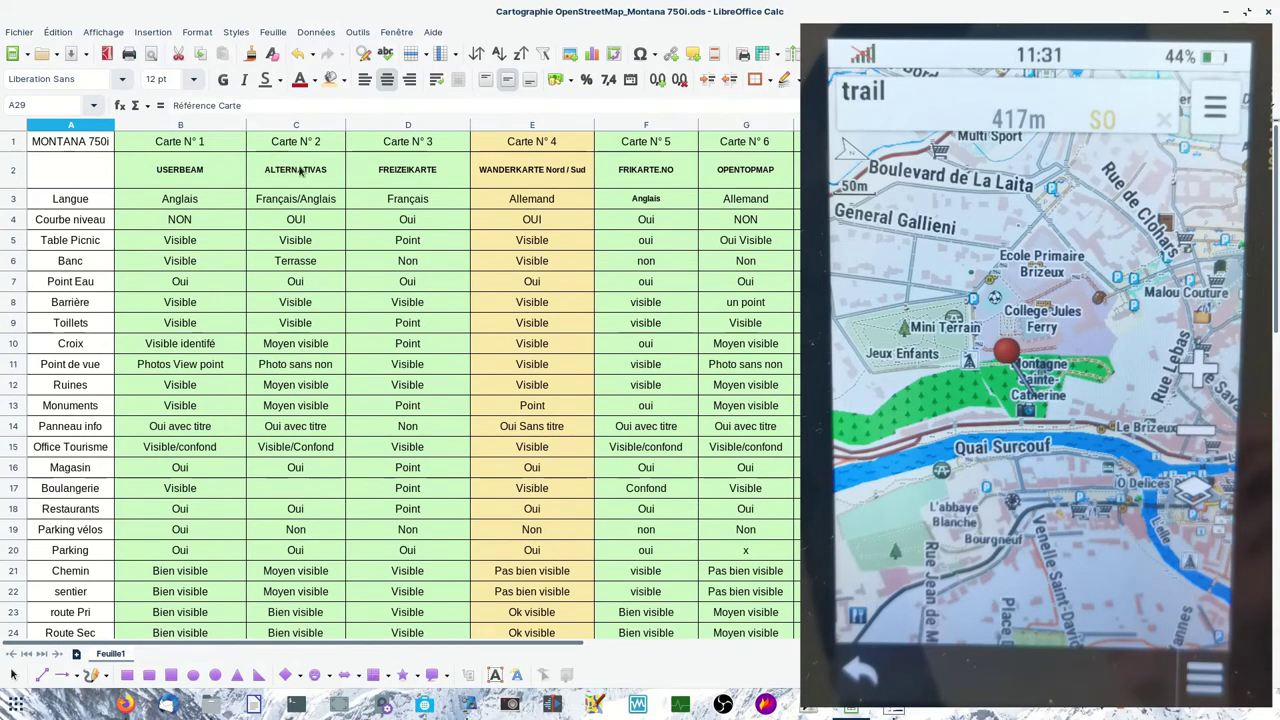
scroll(293, 216, down, 5)
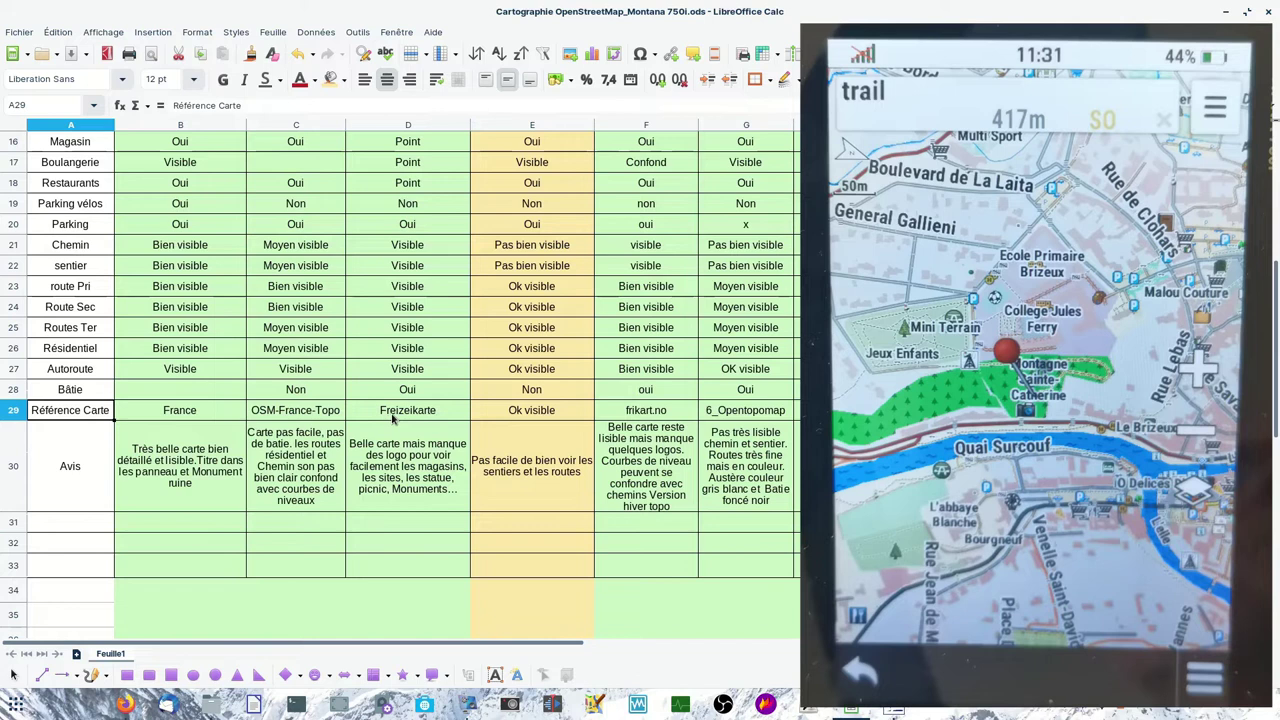
scroll(565, 418, up, 5)
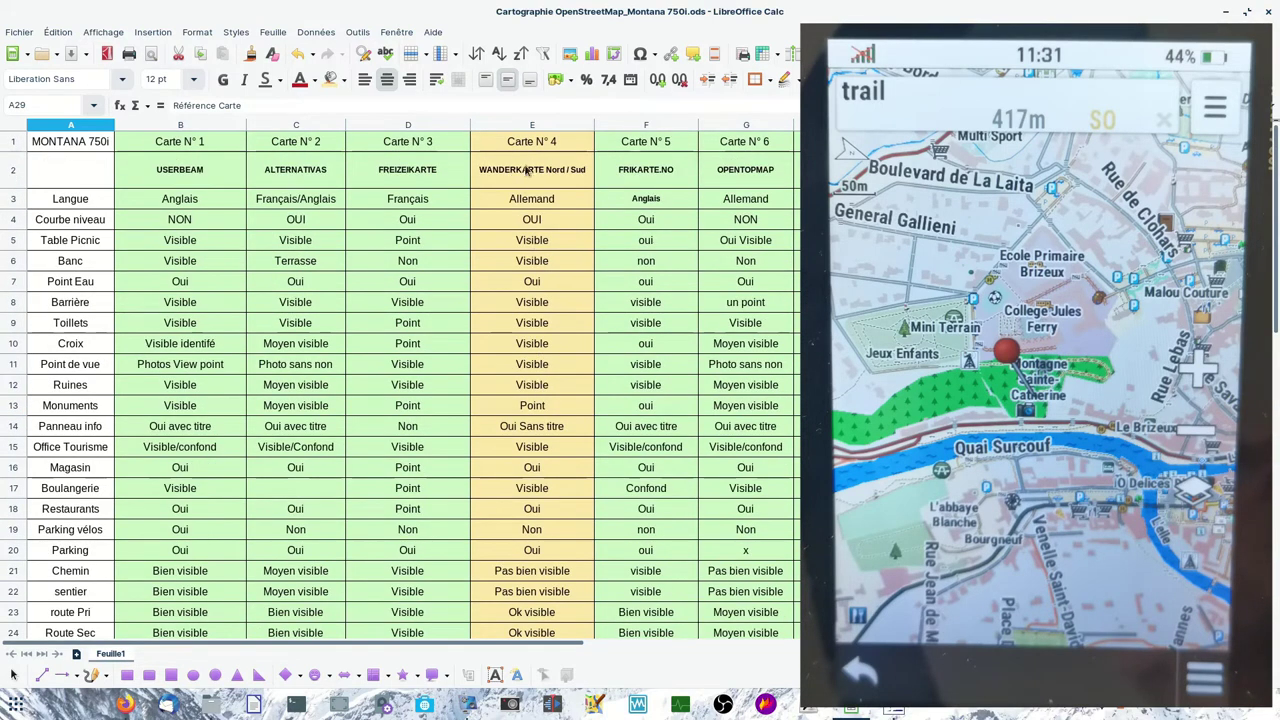
scroll(525, 178, down, 6)
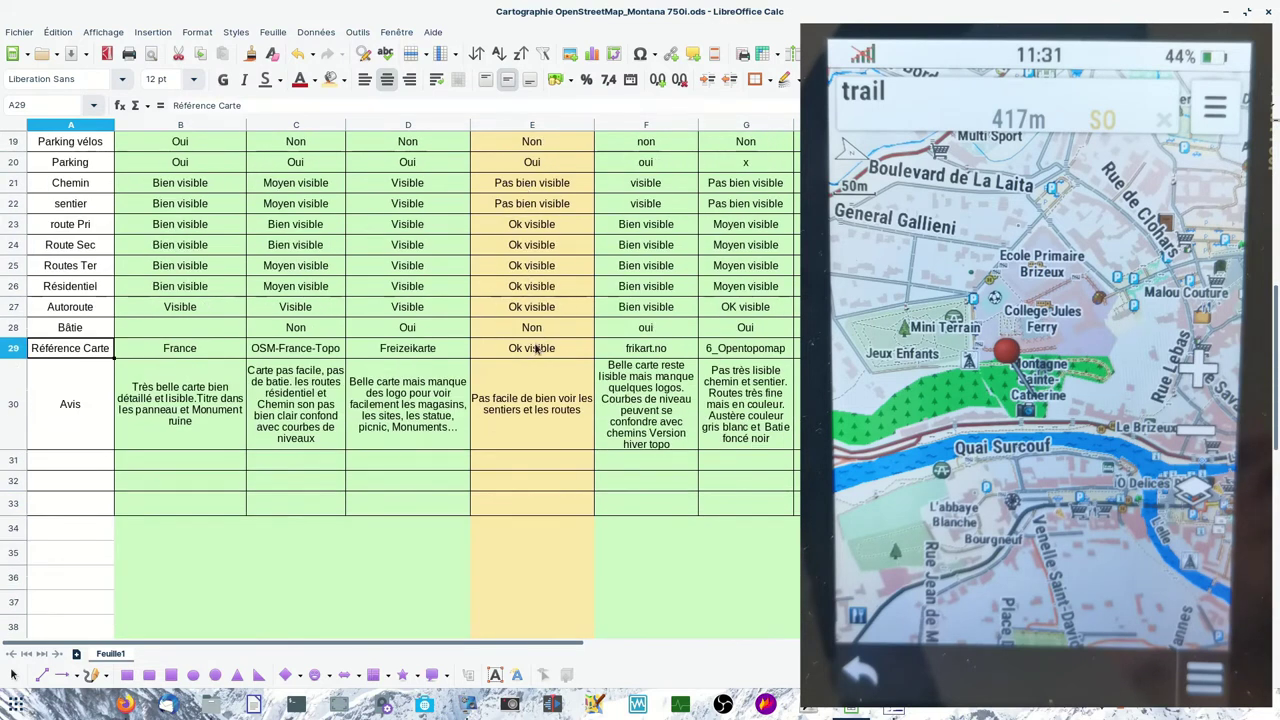
Replace the Référence Carte entry in cell E29 of the WANDERKARTE column with "Wandrkarte" and save the spreadsheet.
click(537, 348)
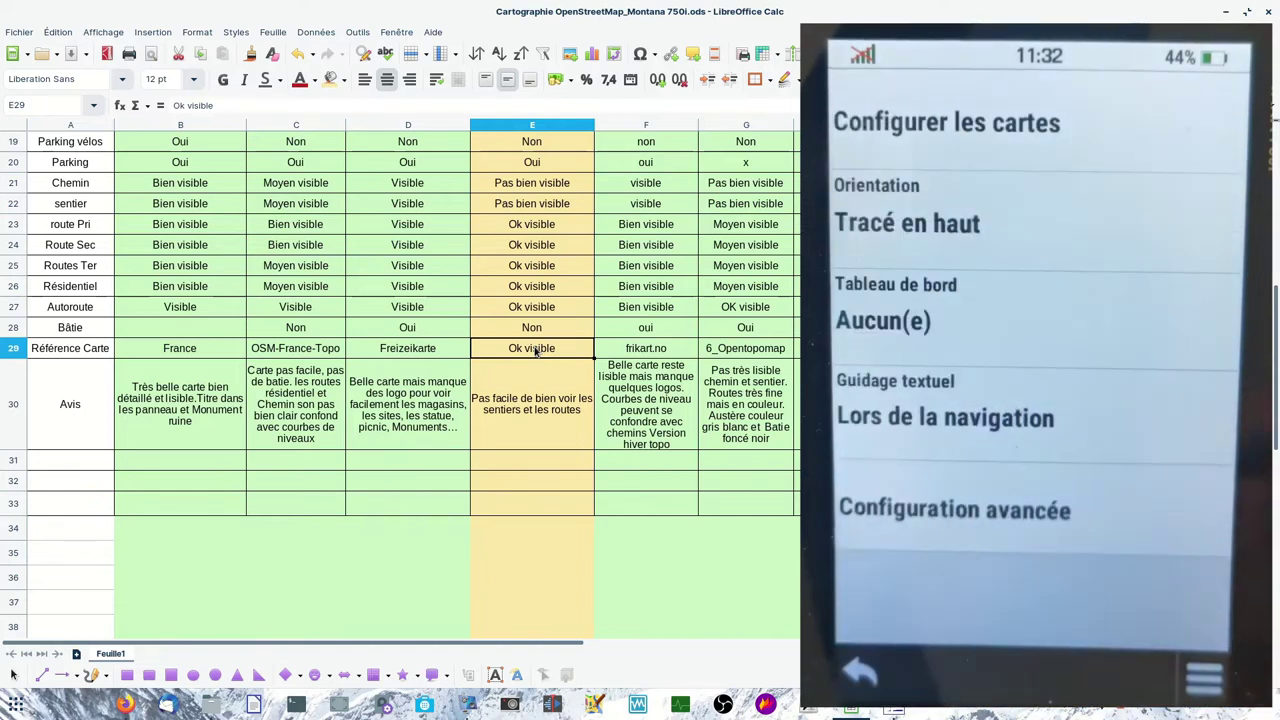
double_click(539, 348)
drag(558, 344, 495, 342)
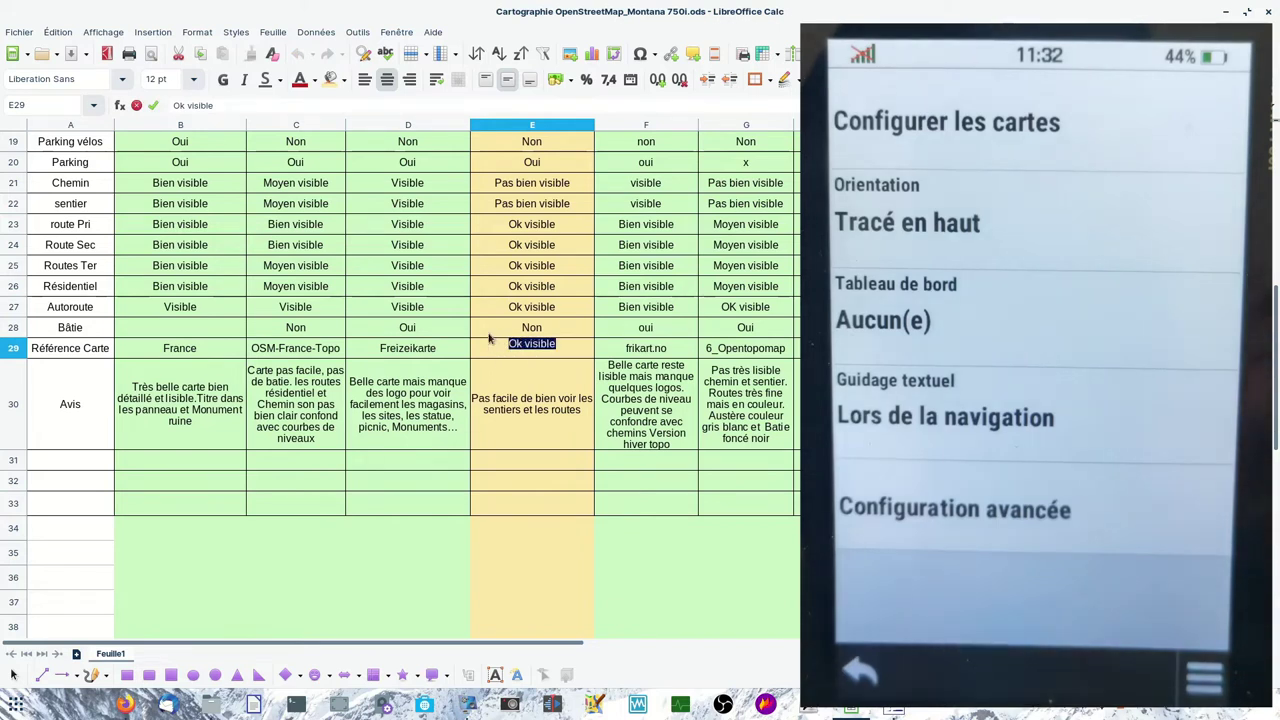
text(Wandrkarte)
scroll(540, 420, up, 2)
click(551, 509)
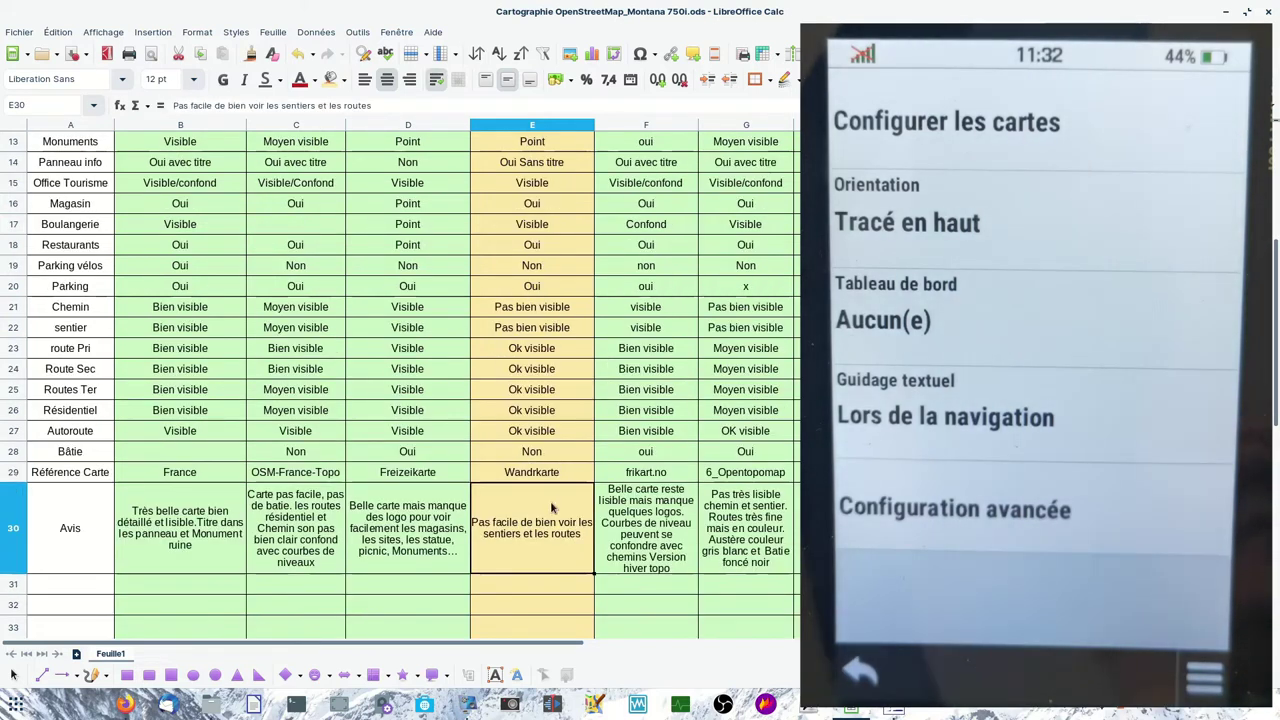
click(67, 60)
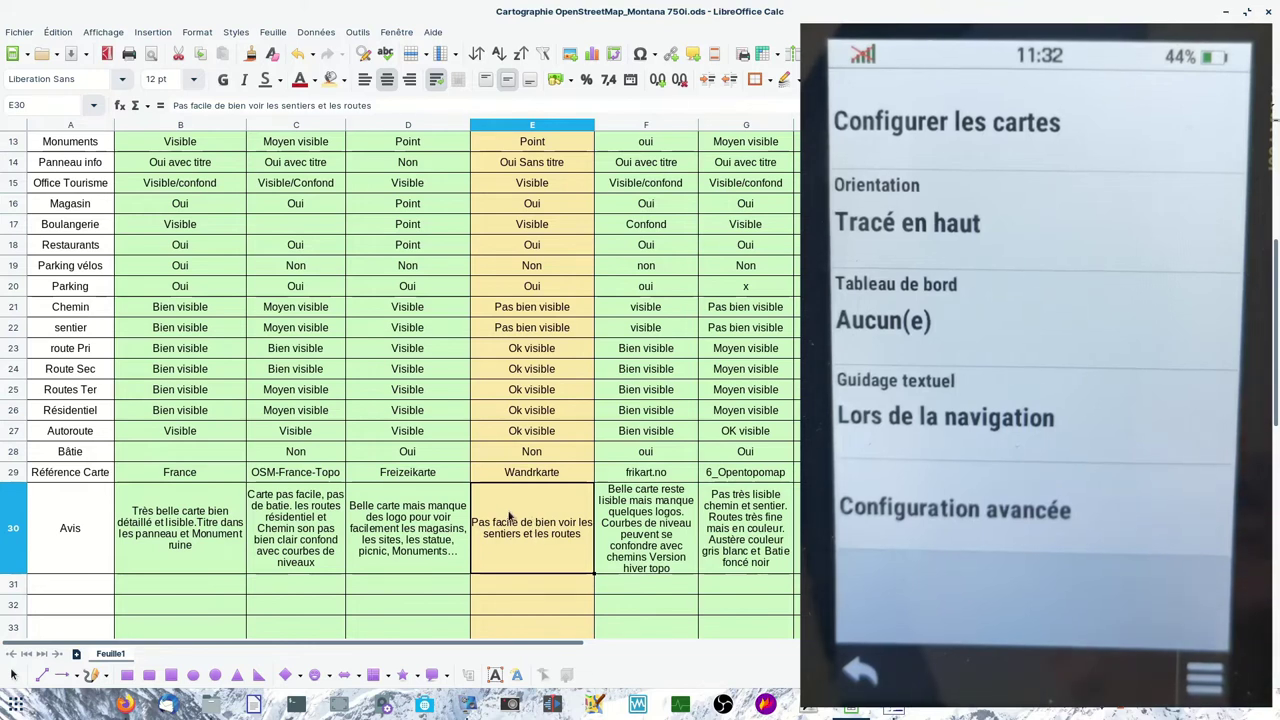
Select the whole Carte N° 1 USERBEAM column of the comparison table.
scroll(510, 517, up, 4)
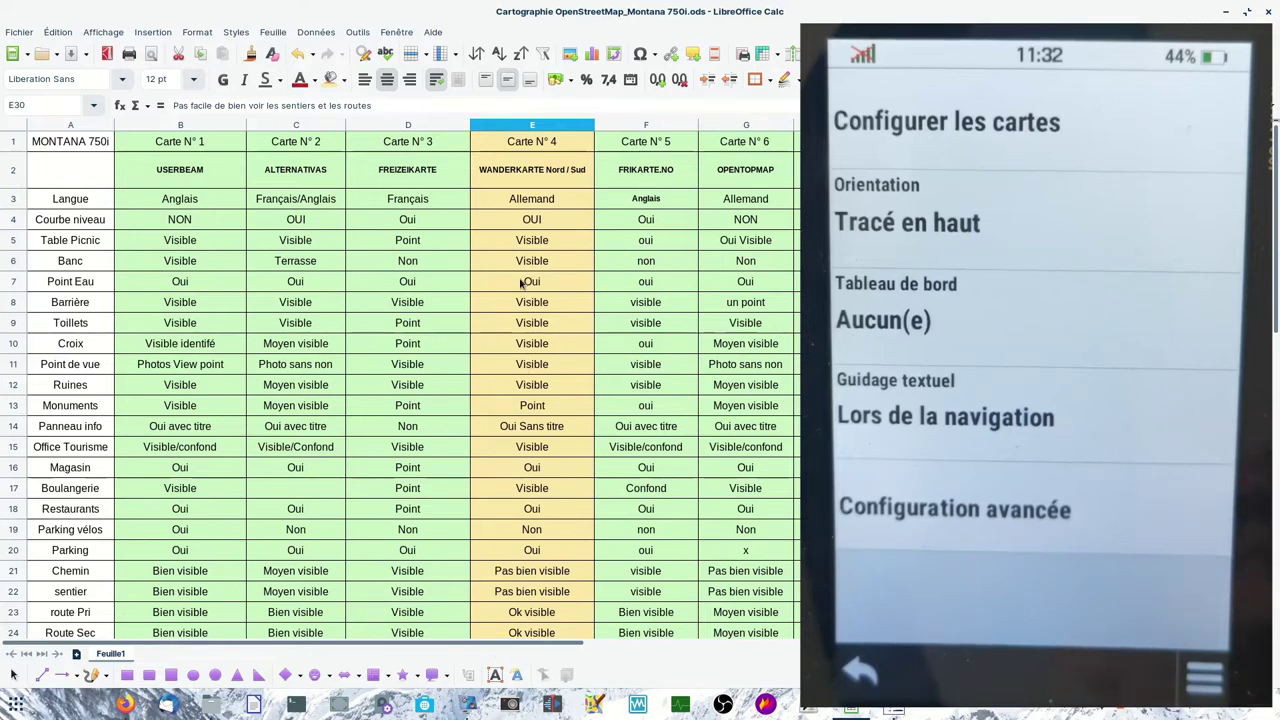
click(170, 143)
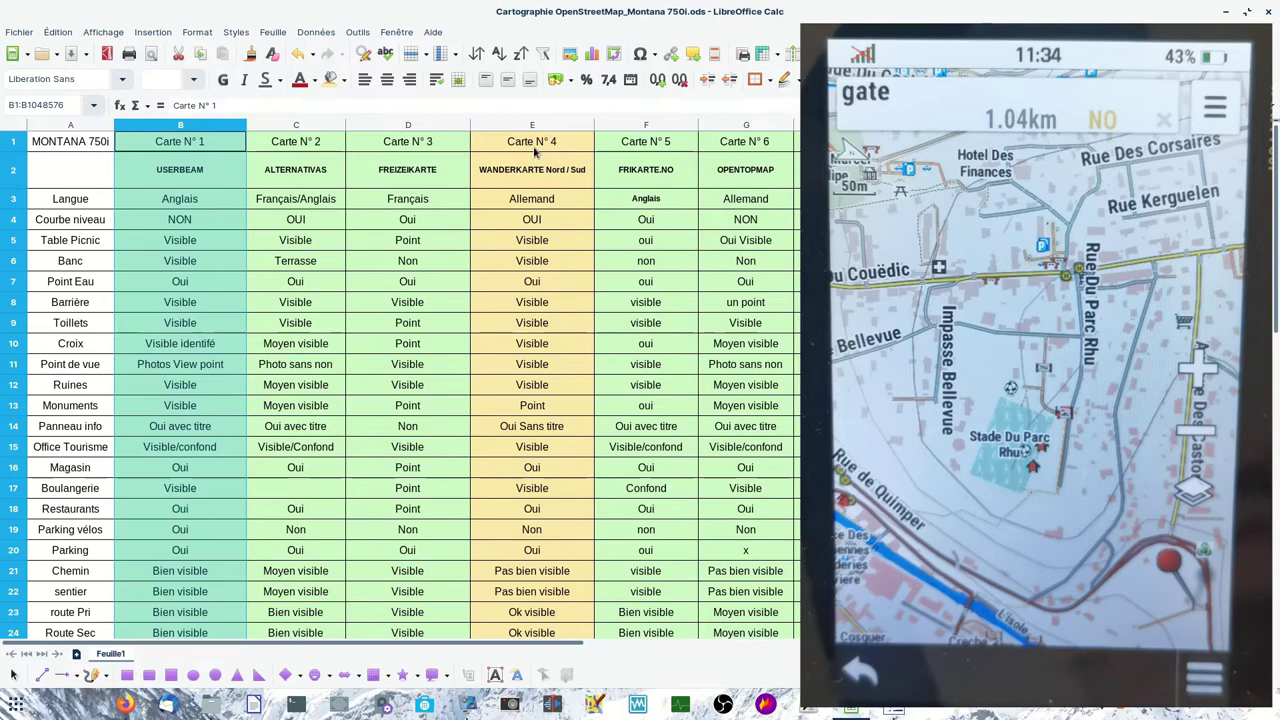
Switch to Firefox, open the blog's "Comparatif des cartes OSM" page and review the published USERBEAM table through its Avis row.
key(alt+Tab)
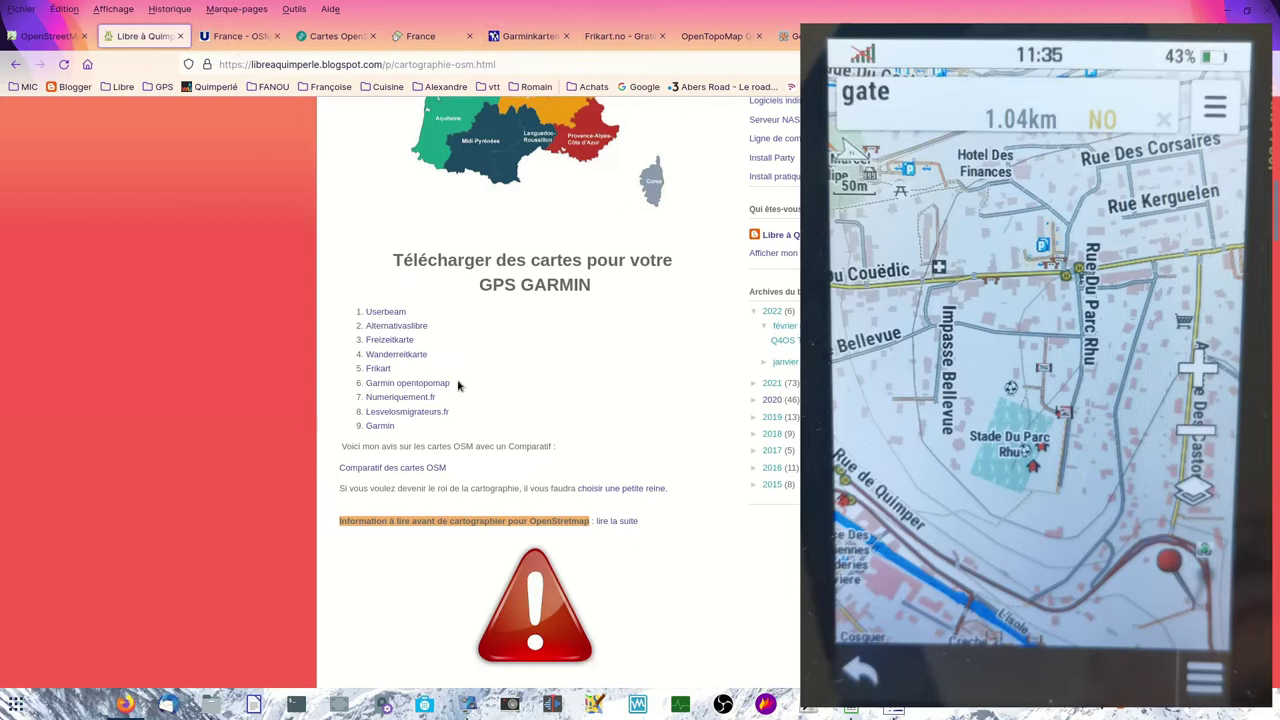
click(385, 469)
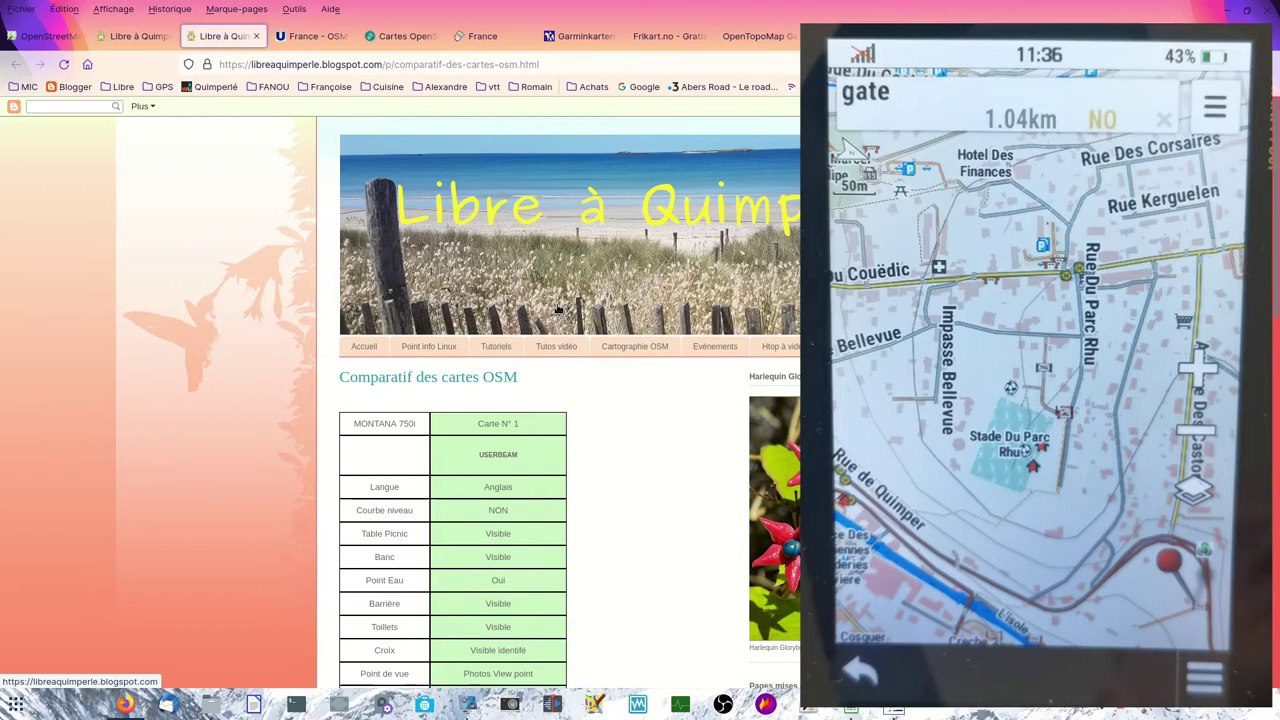
scroll(559, 309, down, 5)
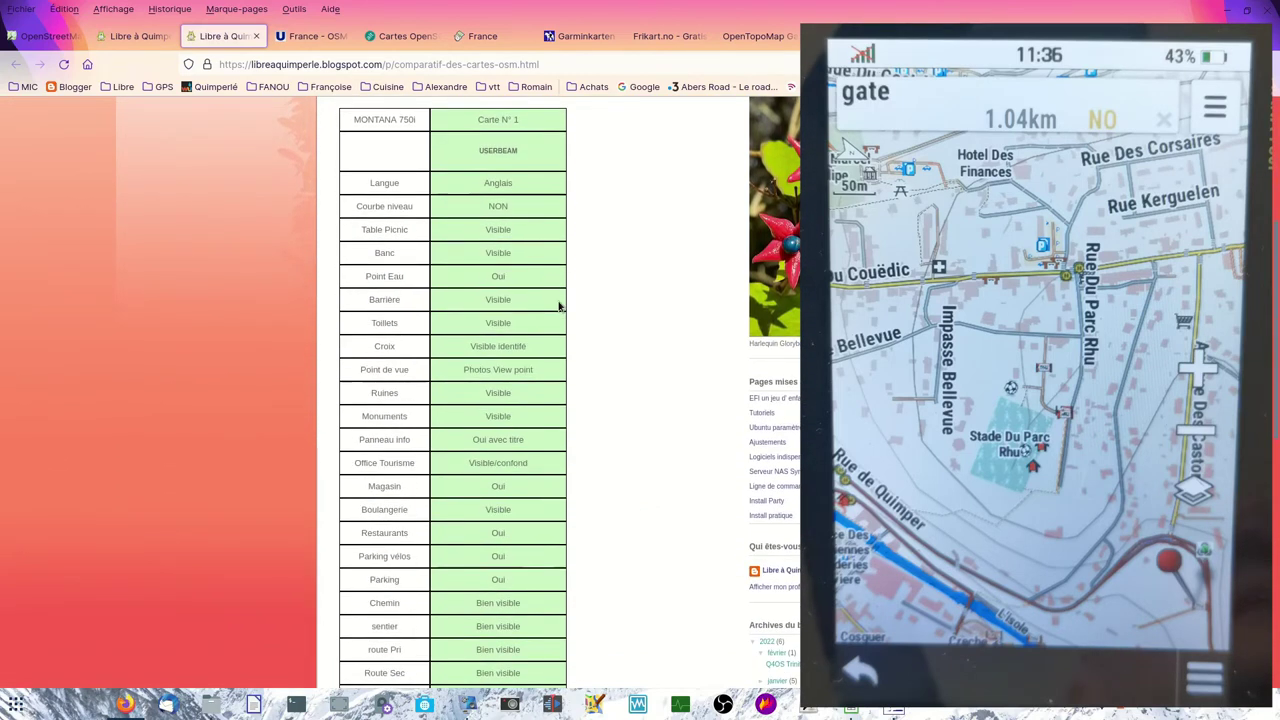
scroll(540, 290, down, 5)
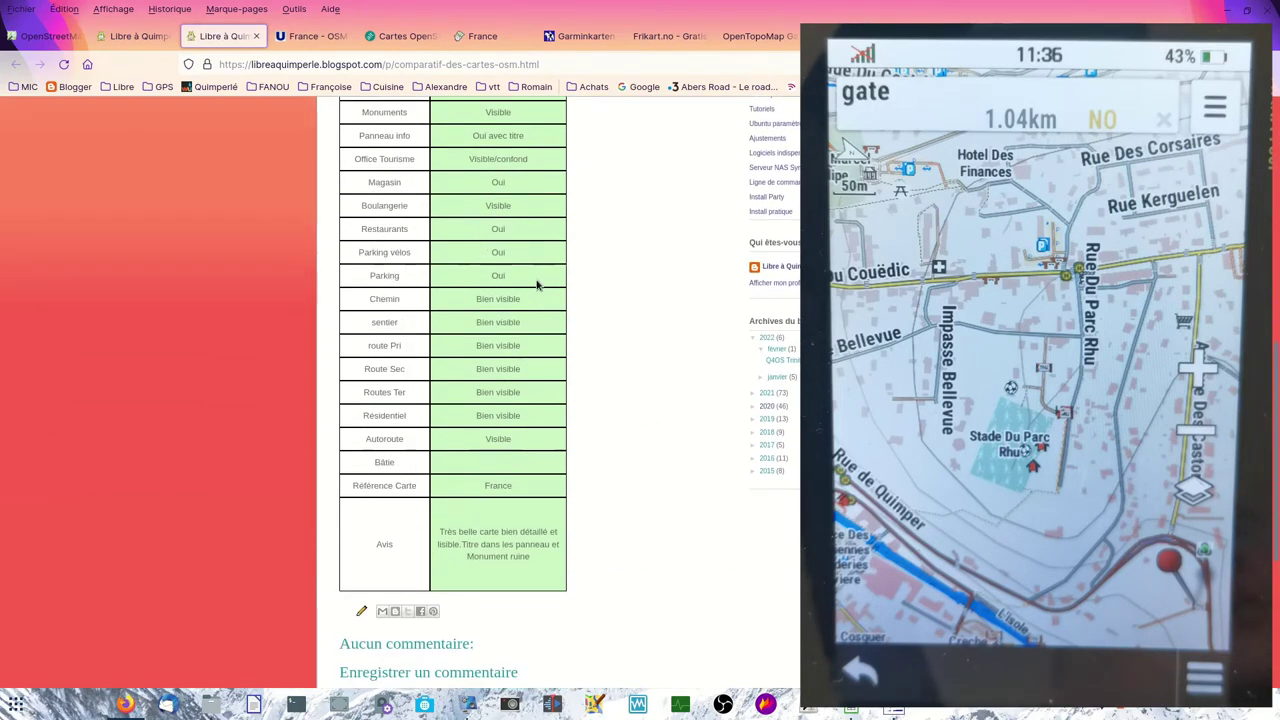
scroll(537, 300, up, 10)
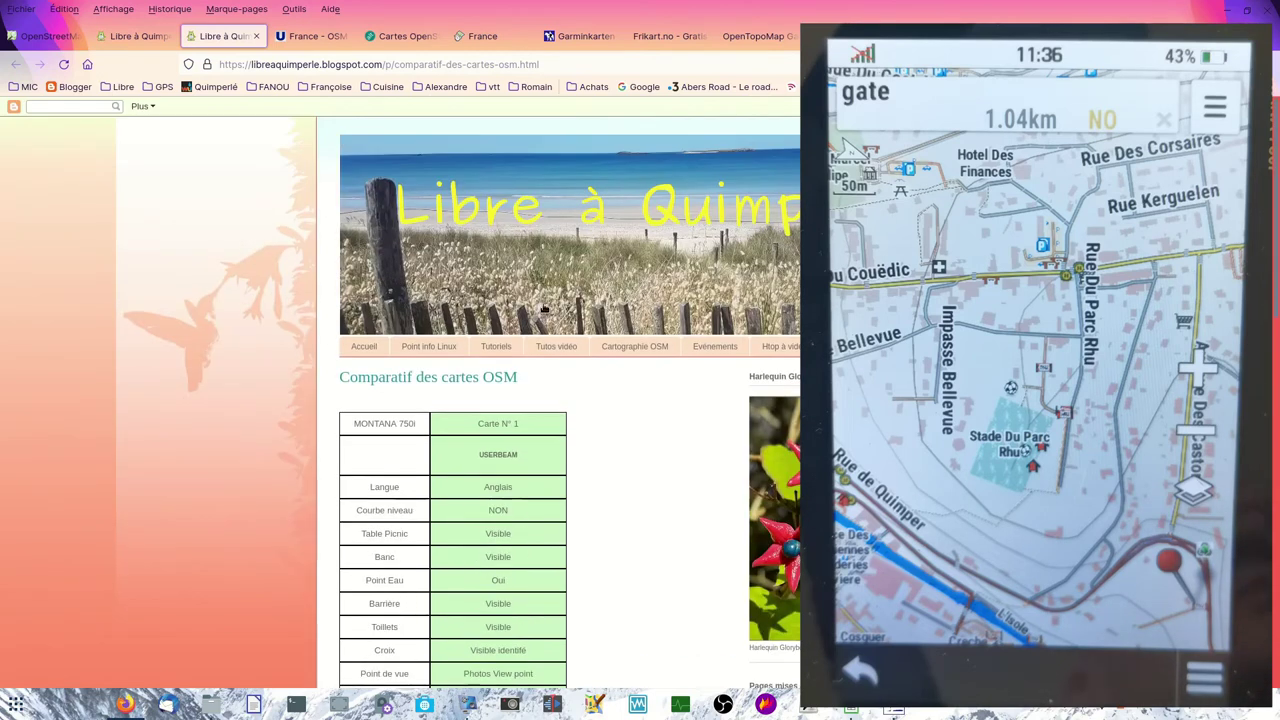
scroll(544, 309, down, 2)
scroll(471, 300, down, 4)
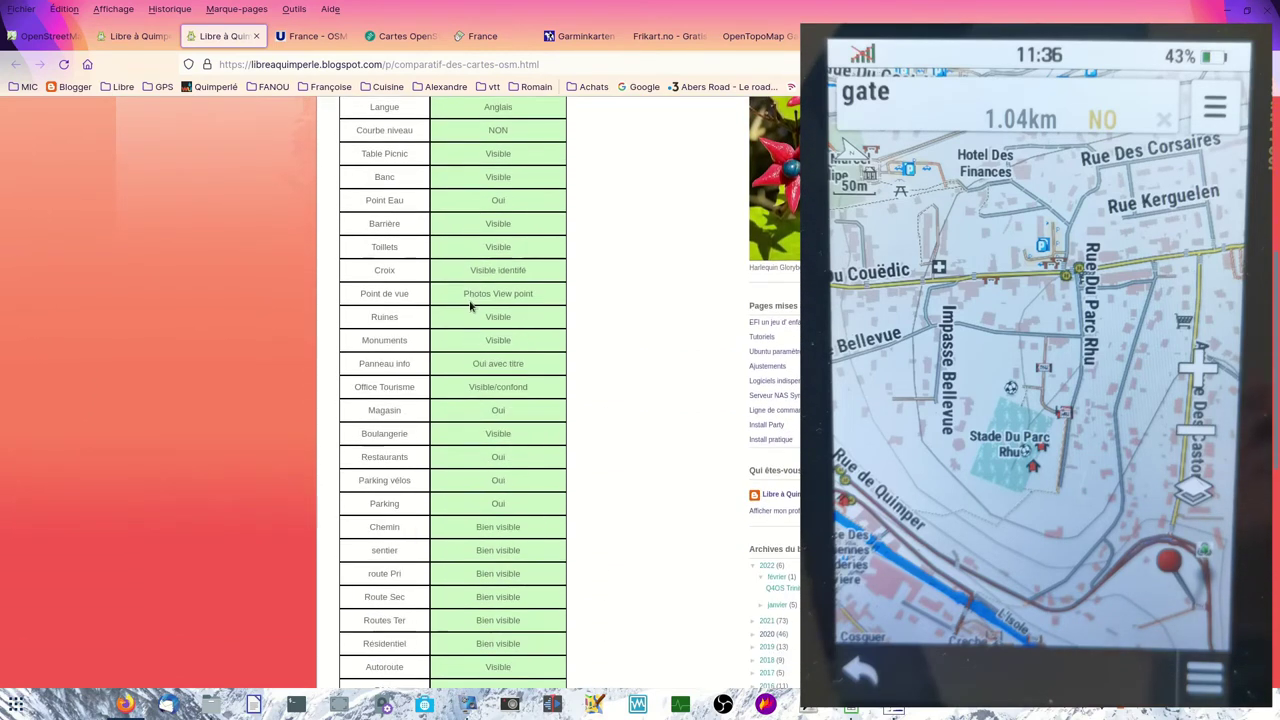
scroll(472, 312, down, 2)
scroll(480, 325, down, 3)
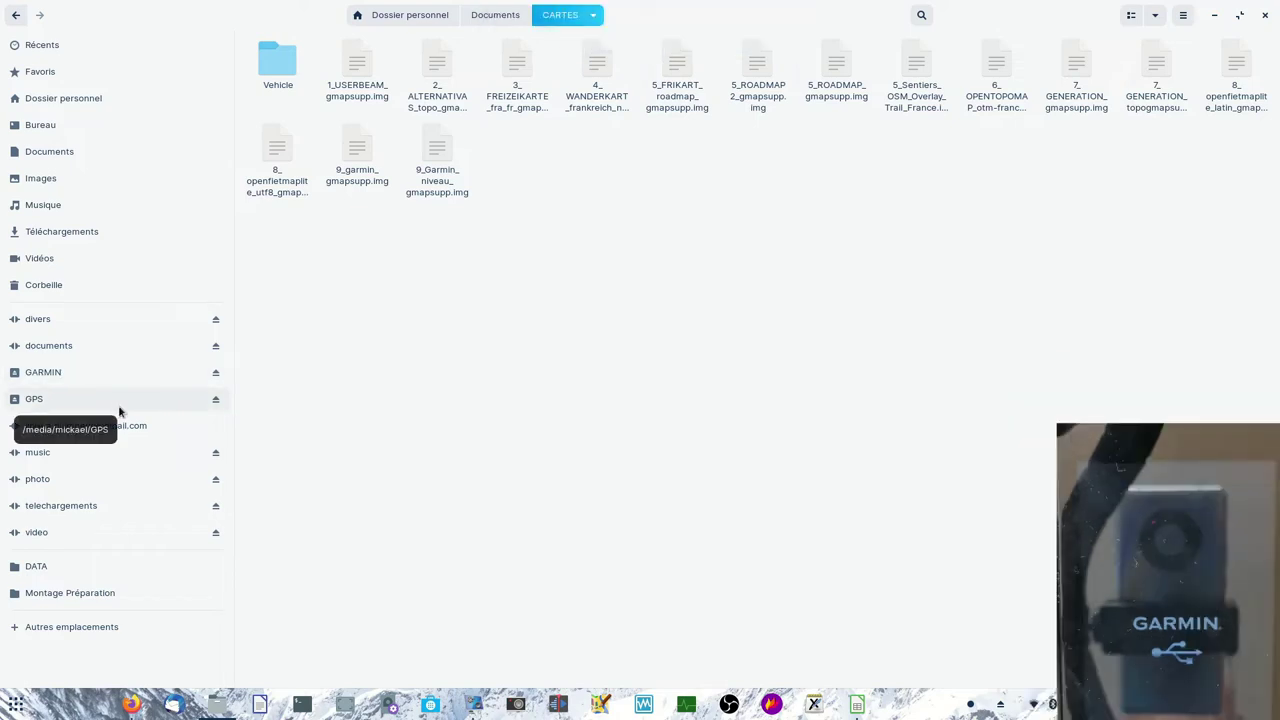
In the file manager, open the Garmin folder on the GPS drive to check which map file it holds.
click(44, 401)
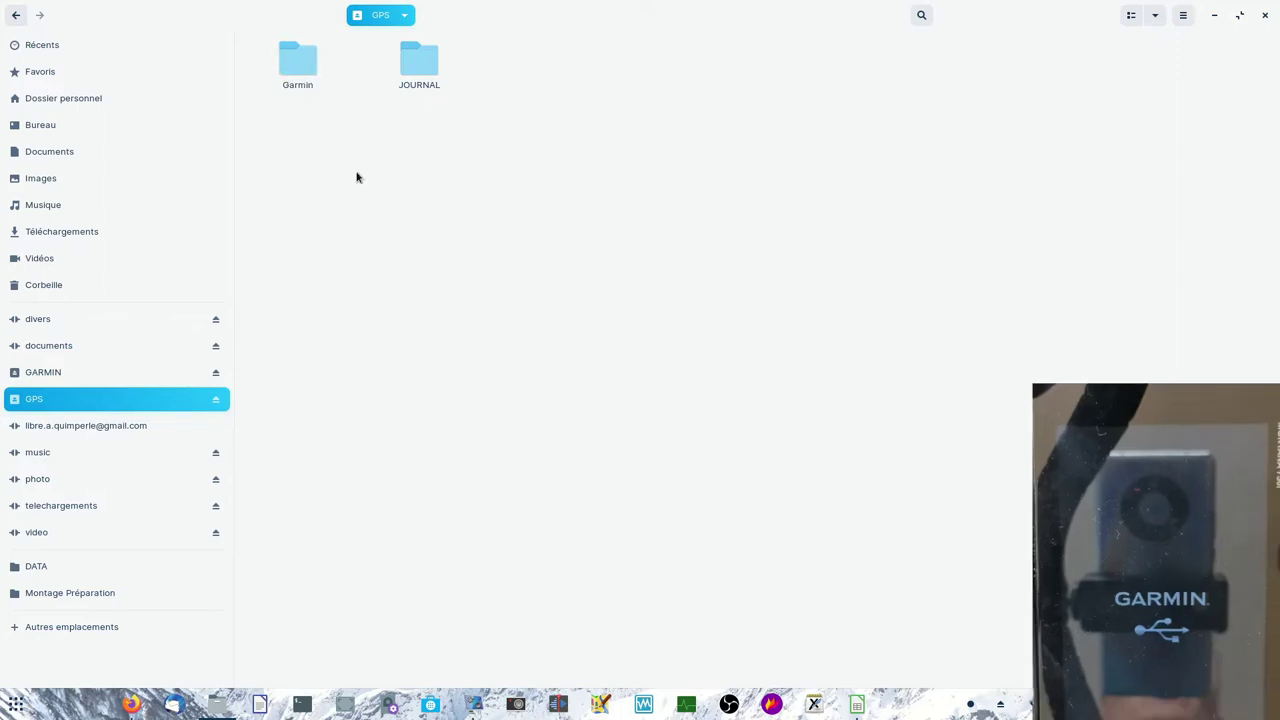
double_click(302, 80)
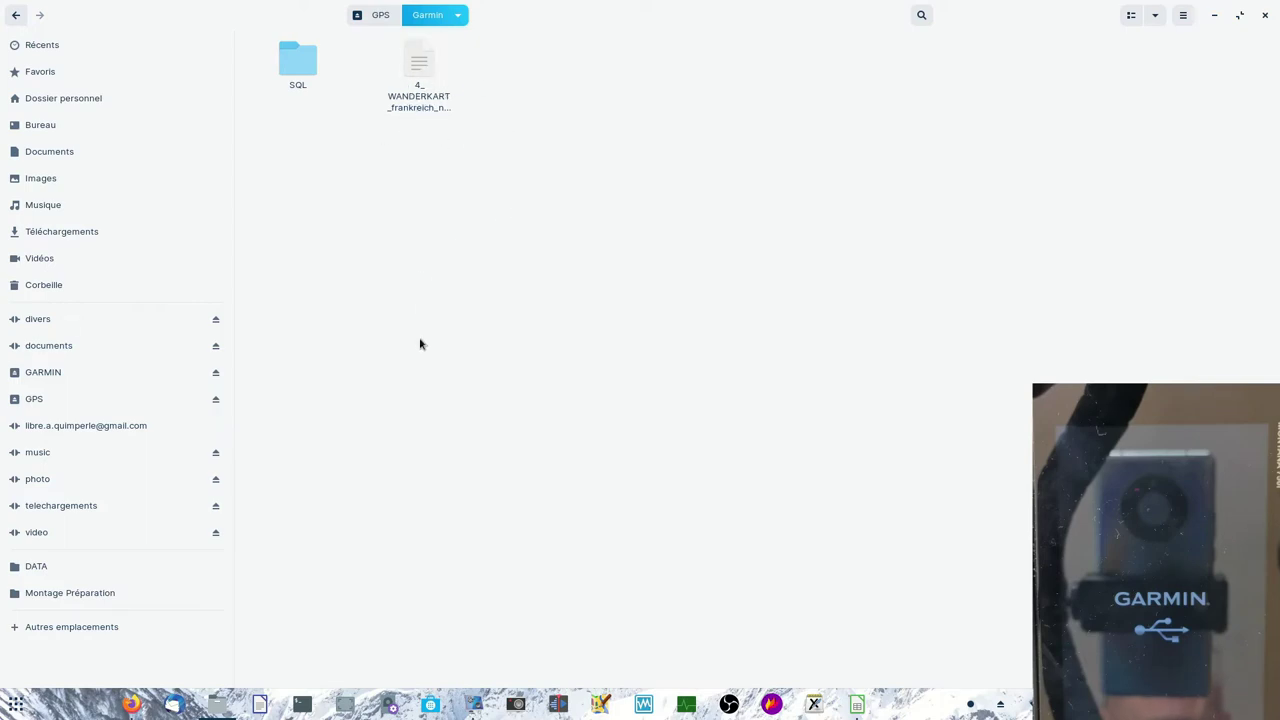
Browse the GARMIN drive's DCIM/1000GRMN folder, view the photo DSC00011.jpg, close it and return to the drive's root folder.
click(63, 374)
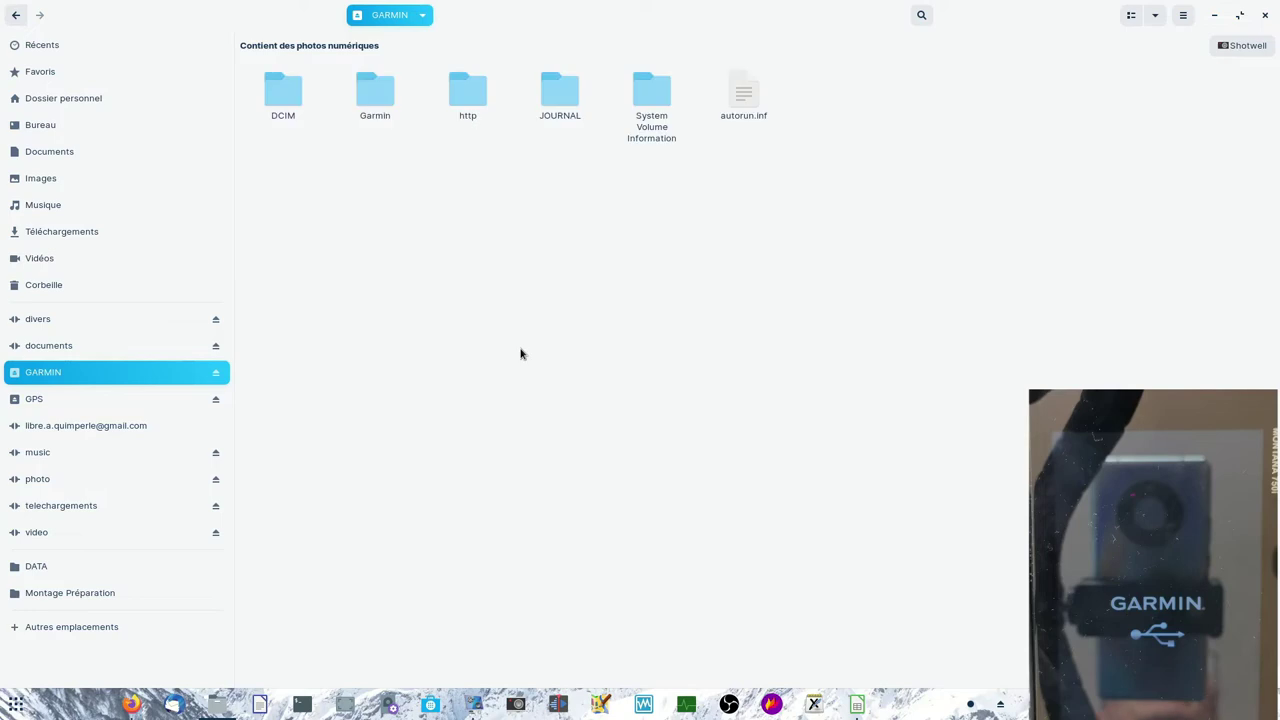
double_click(286, 102)
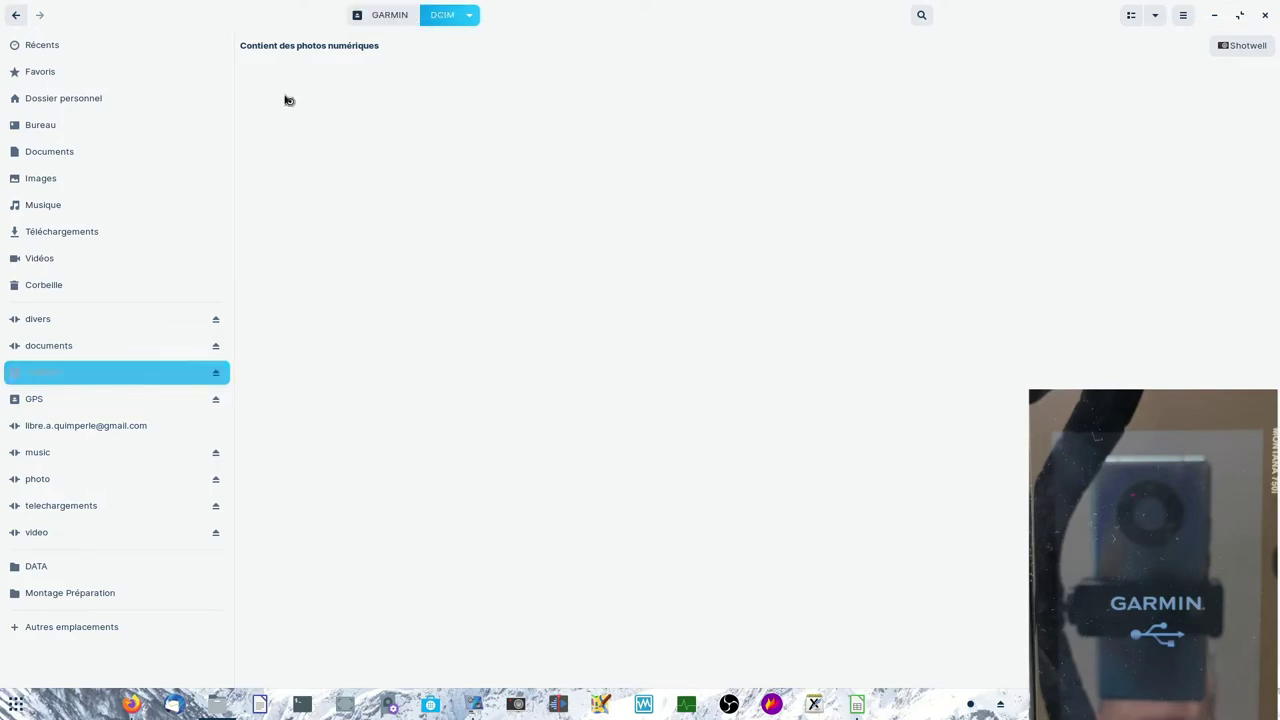
double_click(309, 104)
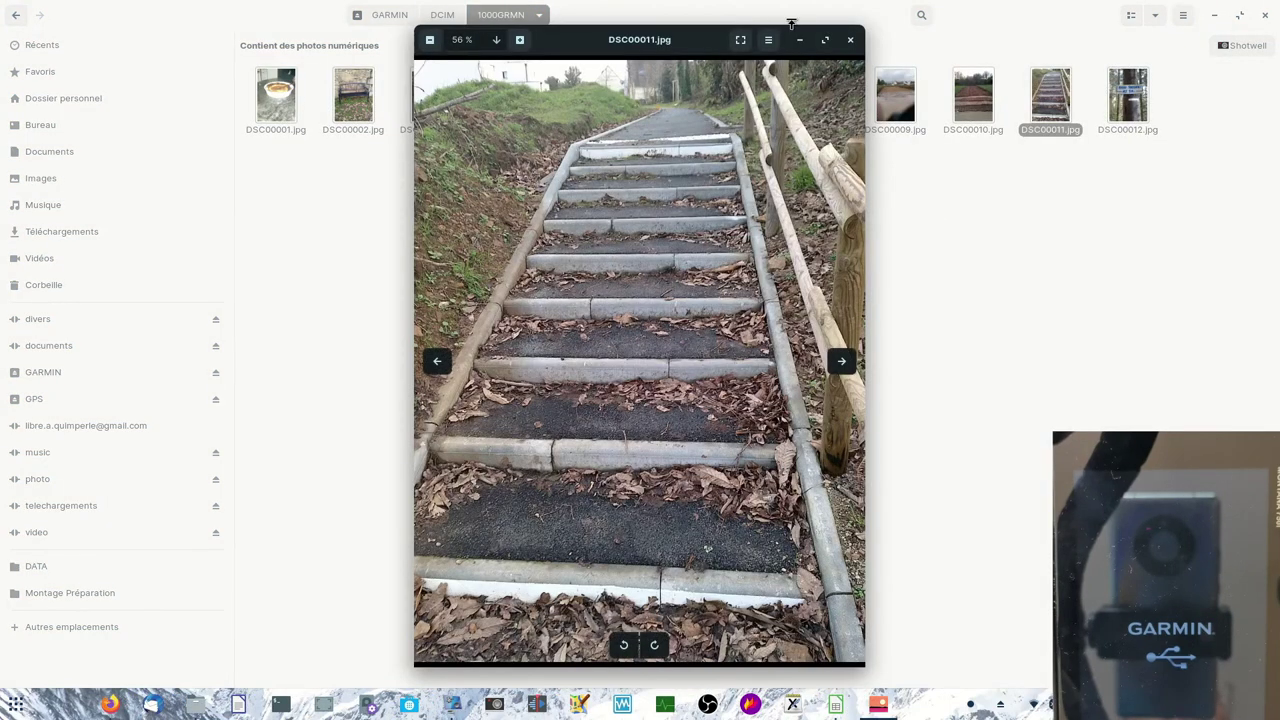
click(850, 40)
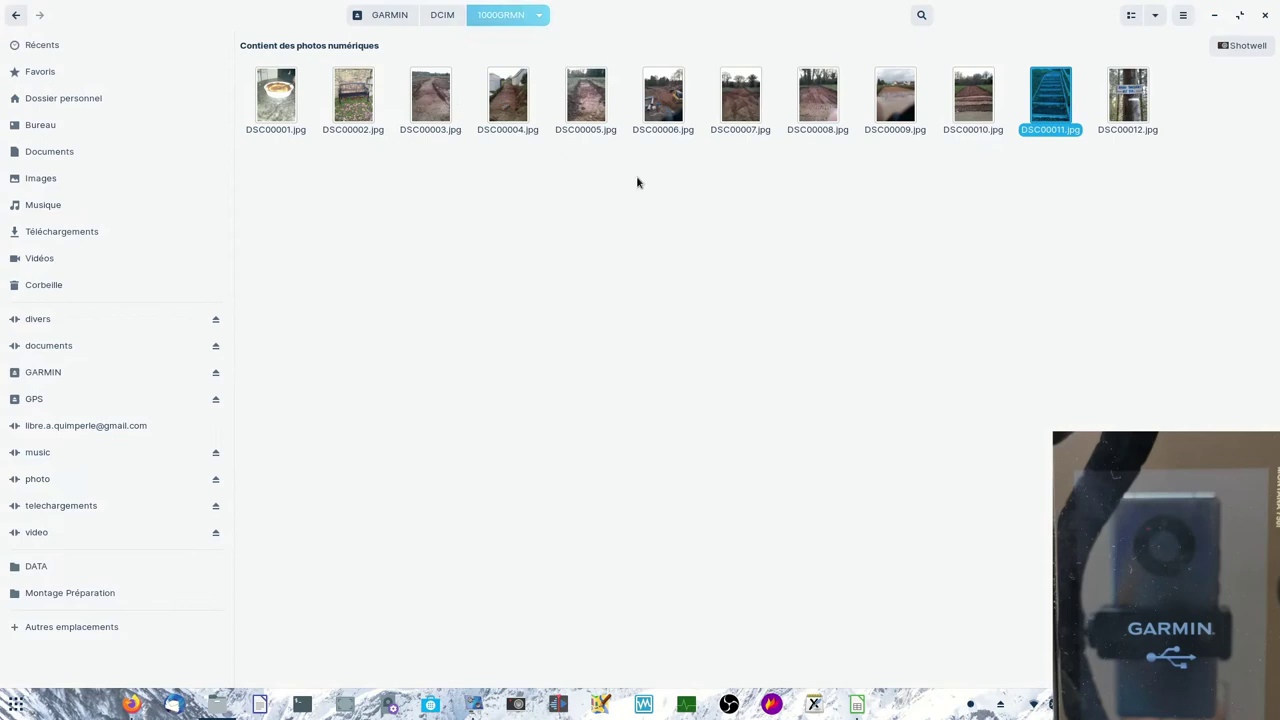
click(382, 16)
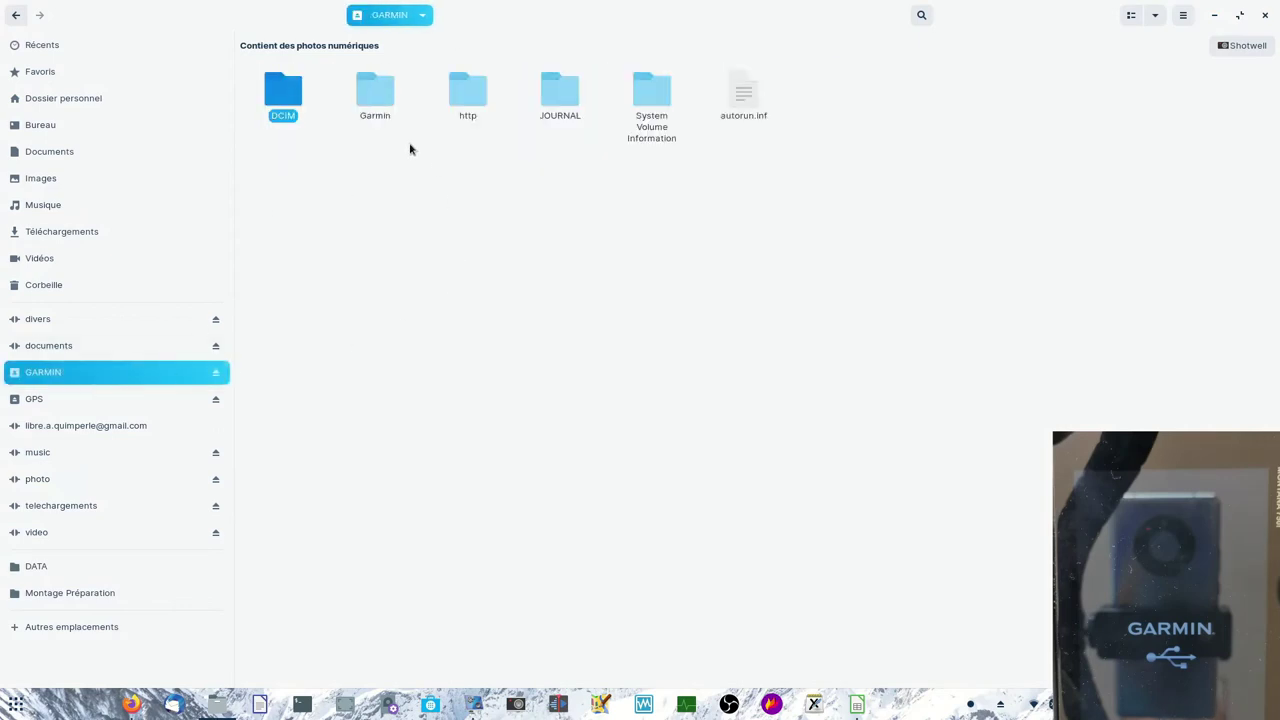
Open the GPS drive's Garmin folder, and in a second tab browse the documents share to the GPS/GARMIN 750i/Garmin backup folder.
double_click(375, 100)
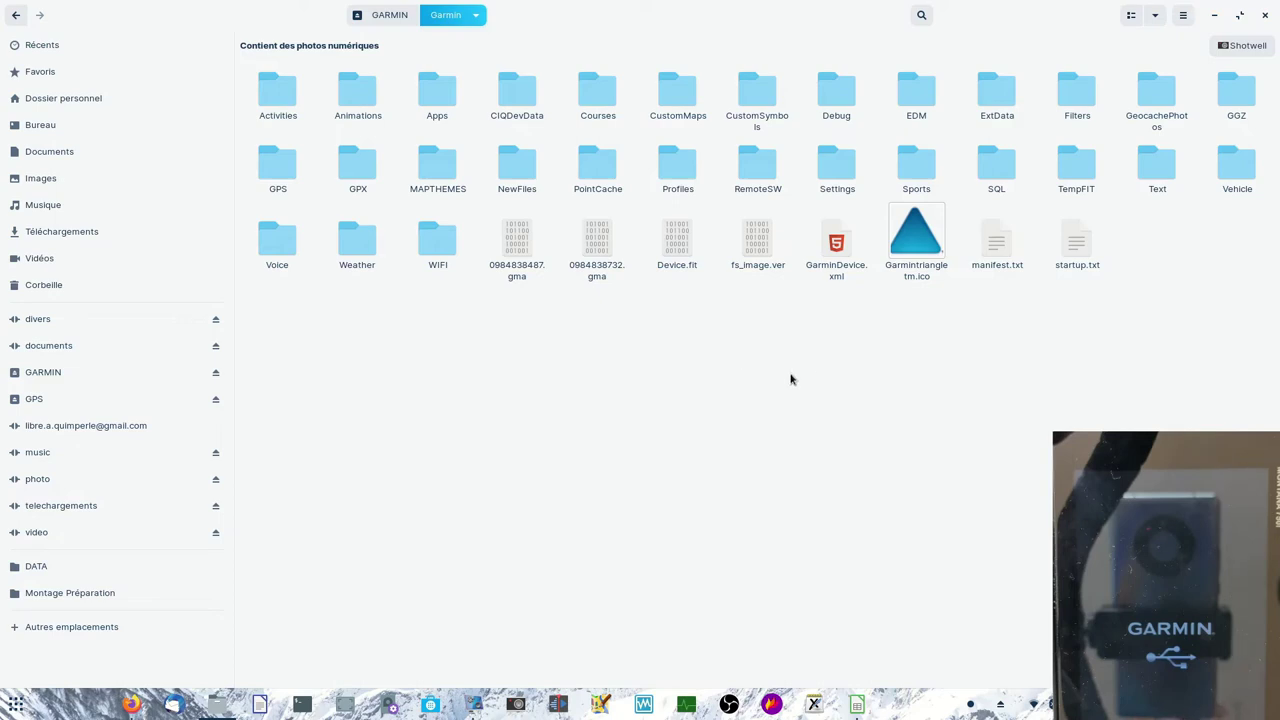
middle_click(103, 345)
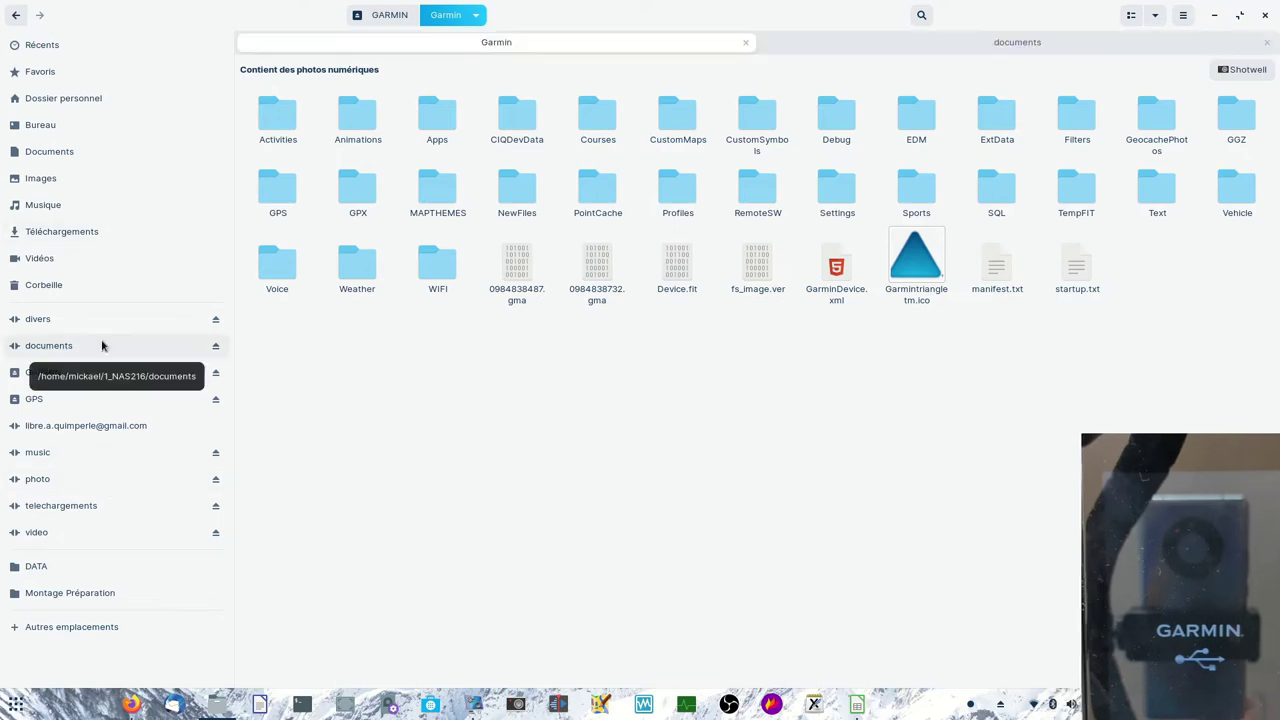
click(922, 45)
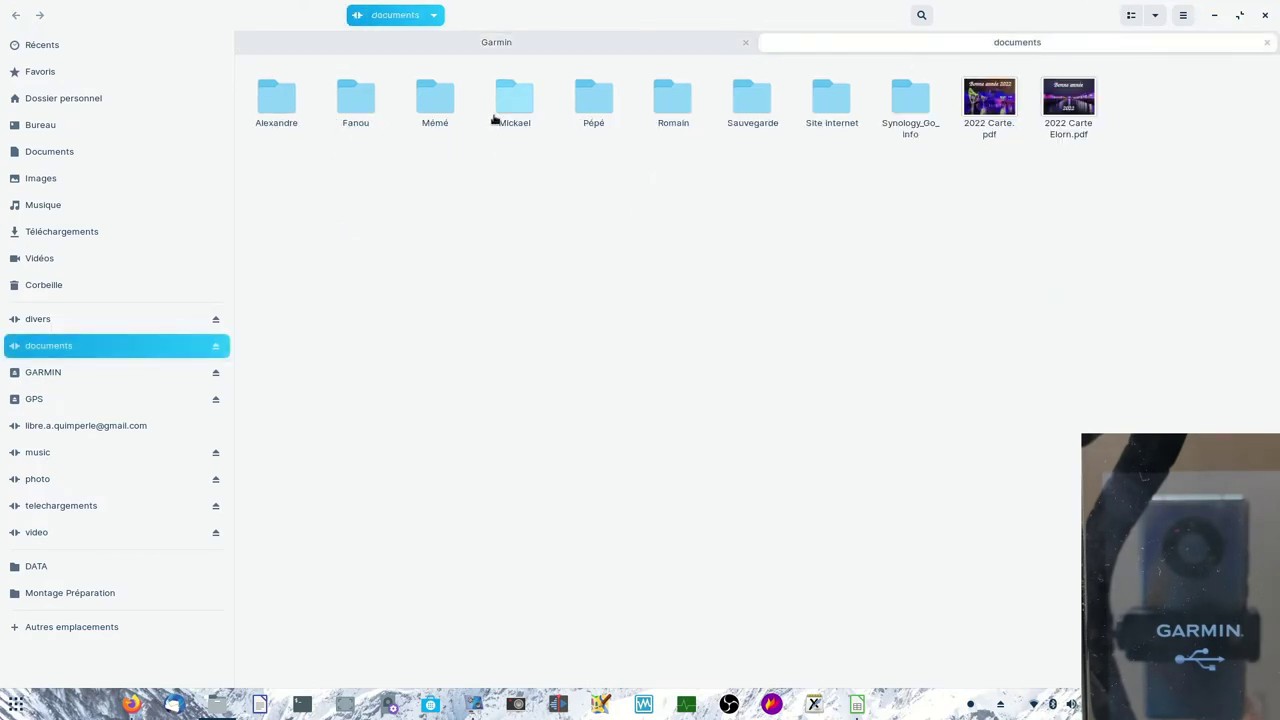
double_click(520, 100)
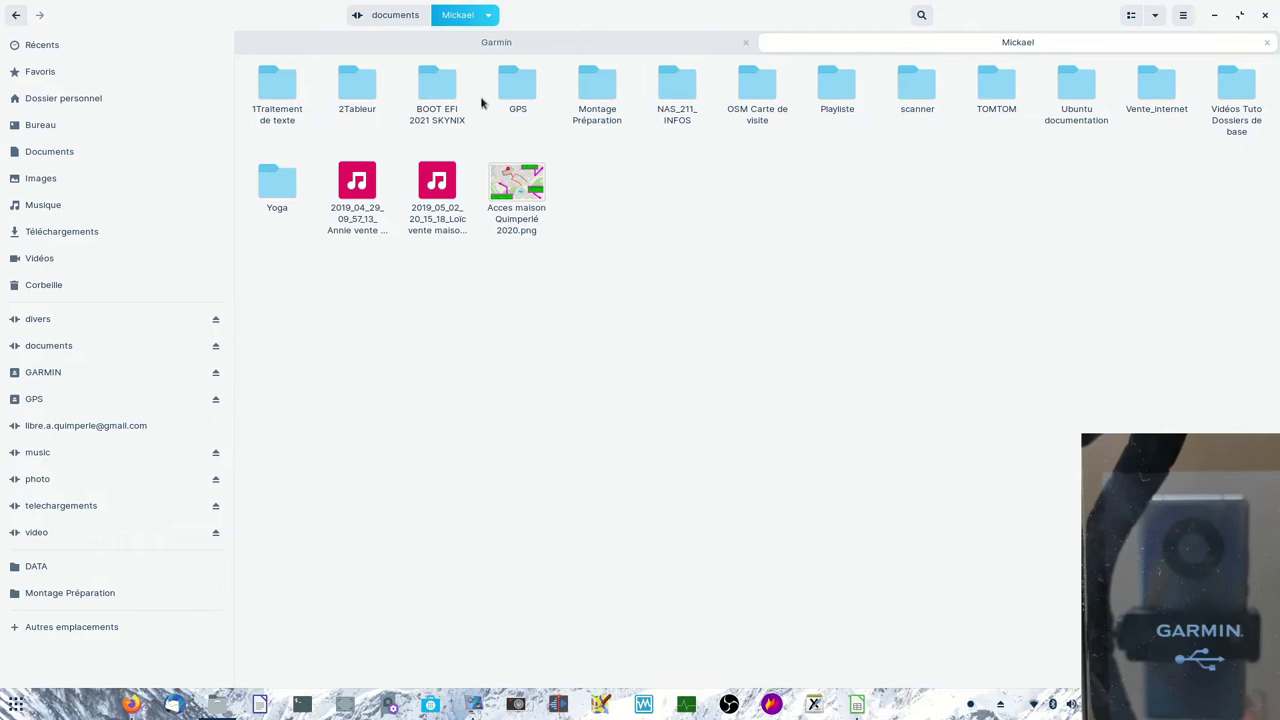
double_click(512, 88)
click(601, 89)
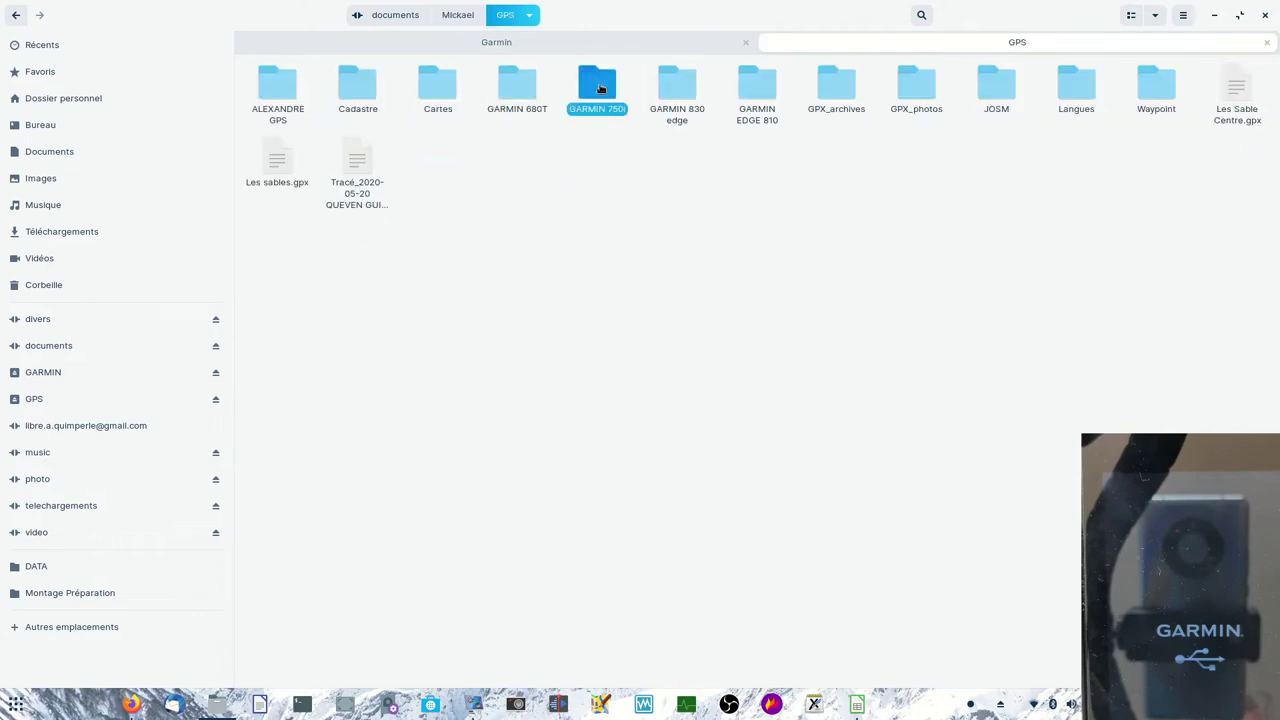
double_click(601, 89)
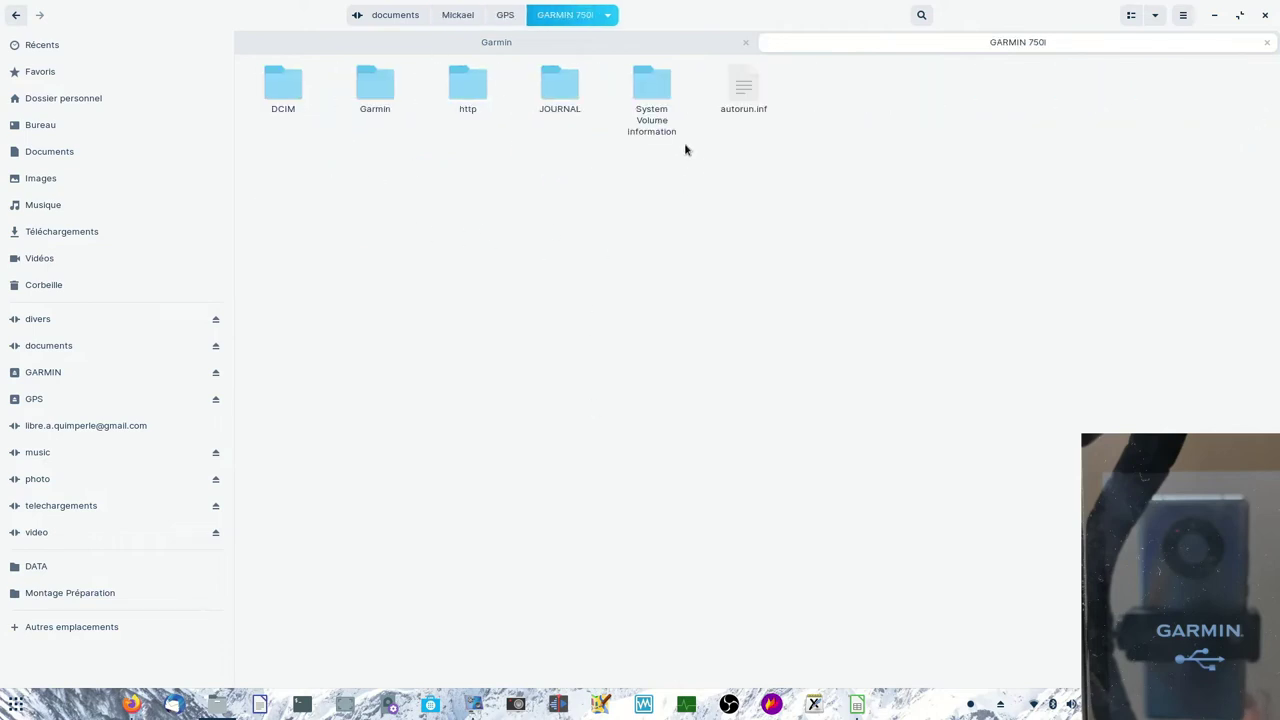
double_click(374, 87)
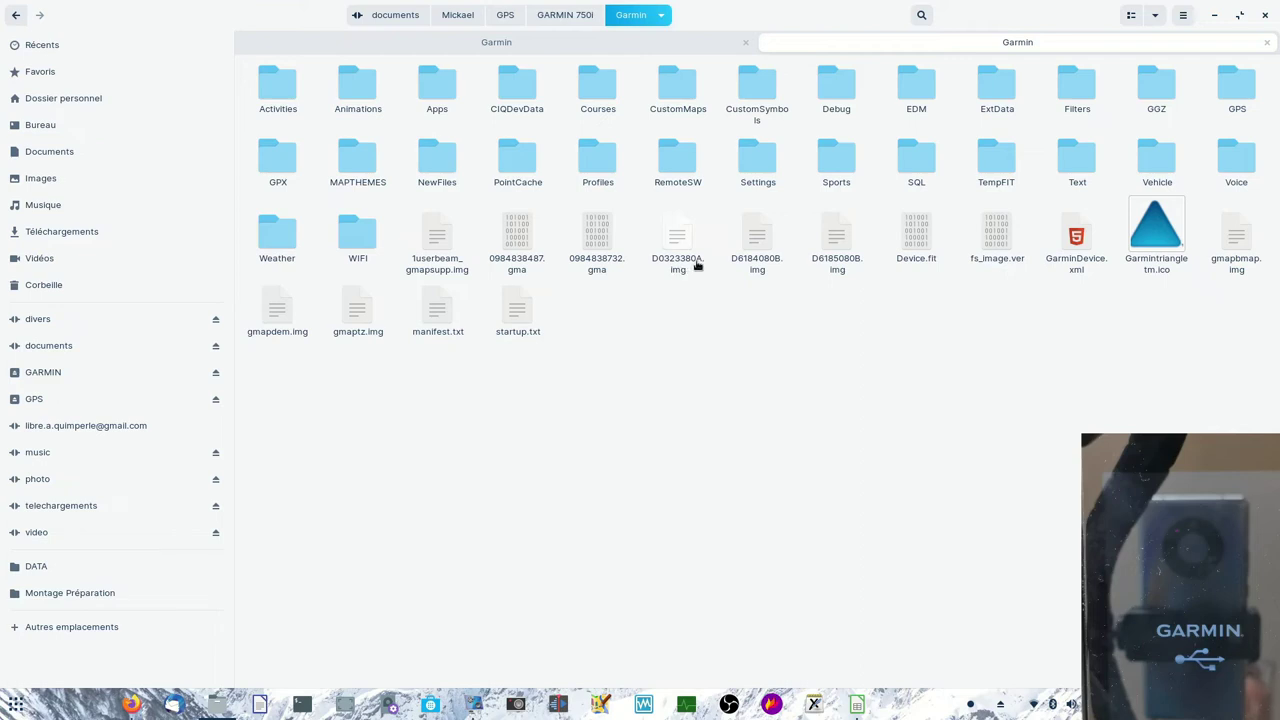
In the backup folder, select in turn the three D0323380A, D6184080B and D6185080B .img files, gmapbmap.img, and gmapdem.img with gmaptz.img.
drag(658, 285, 846, 252)
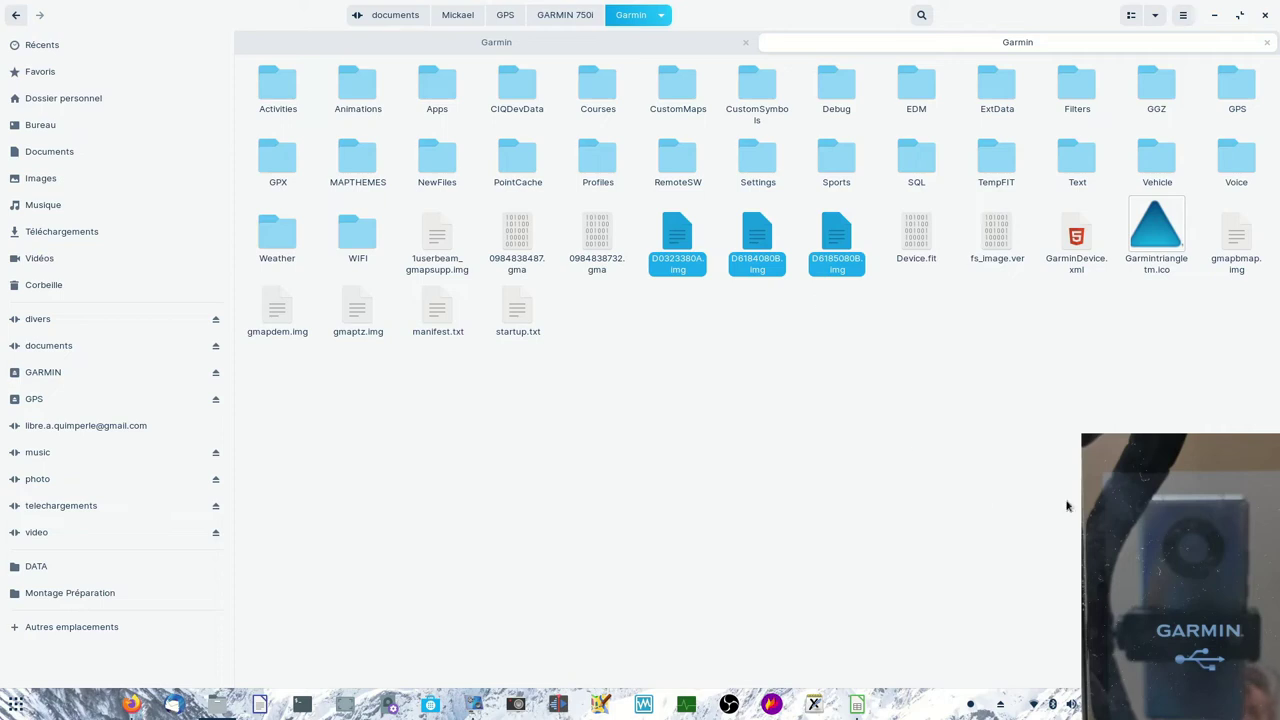
click(1226, 300)
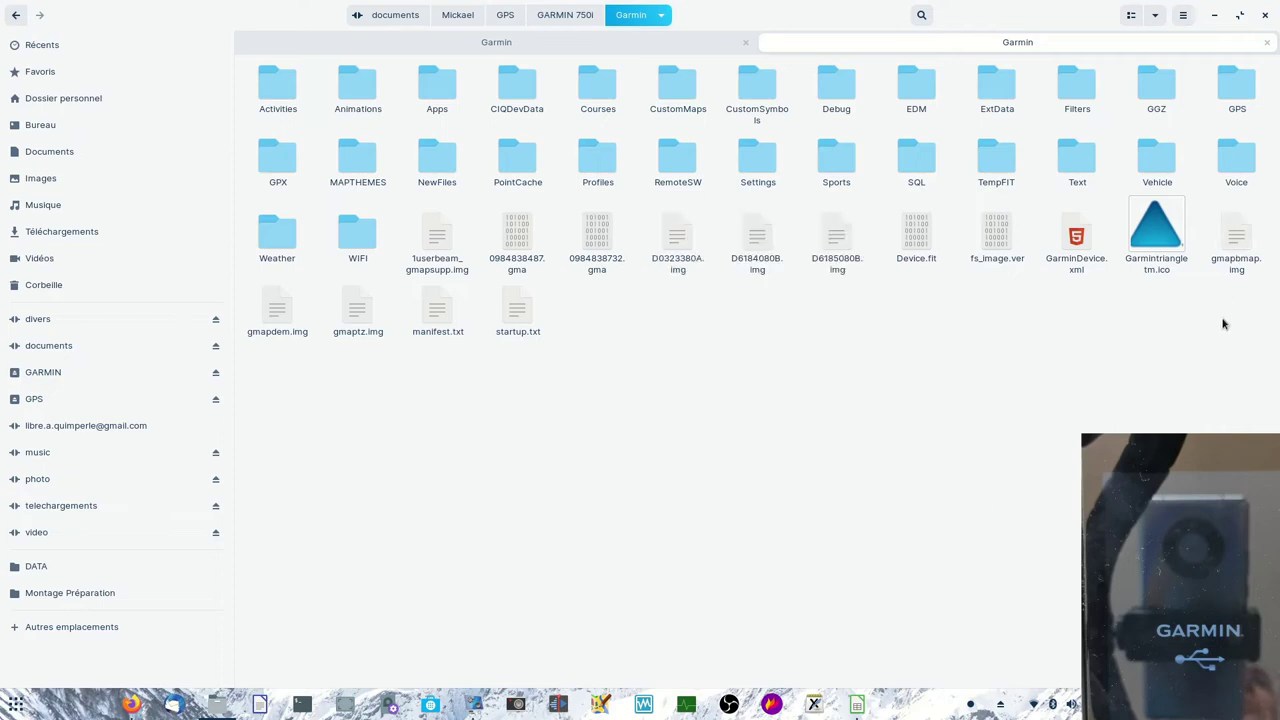
click(1232, 240)
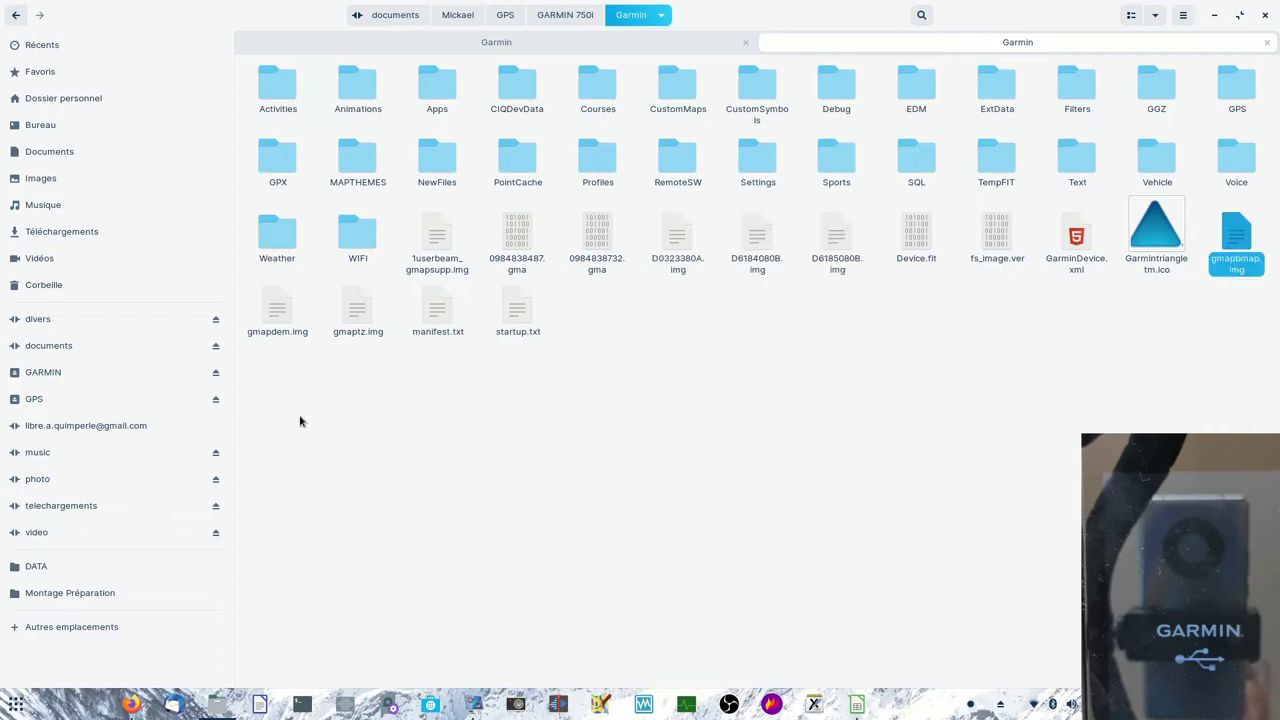
drag(269, 368, 372, 300)
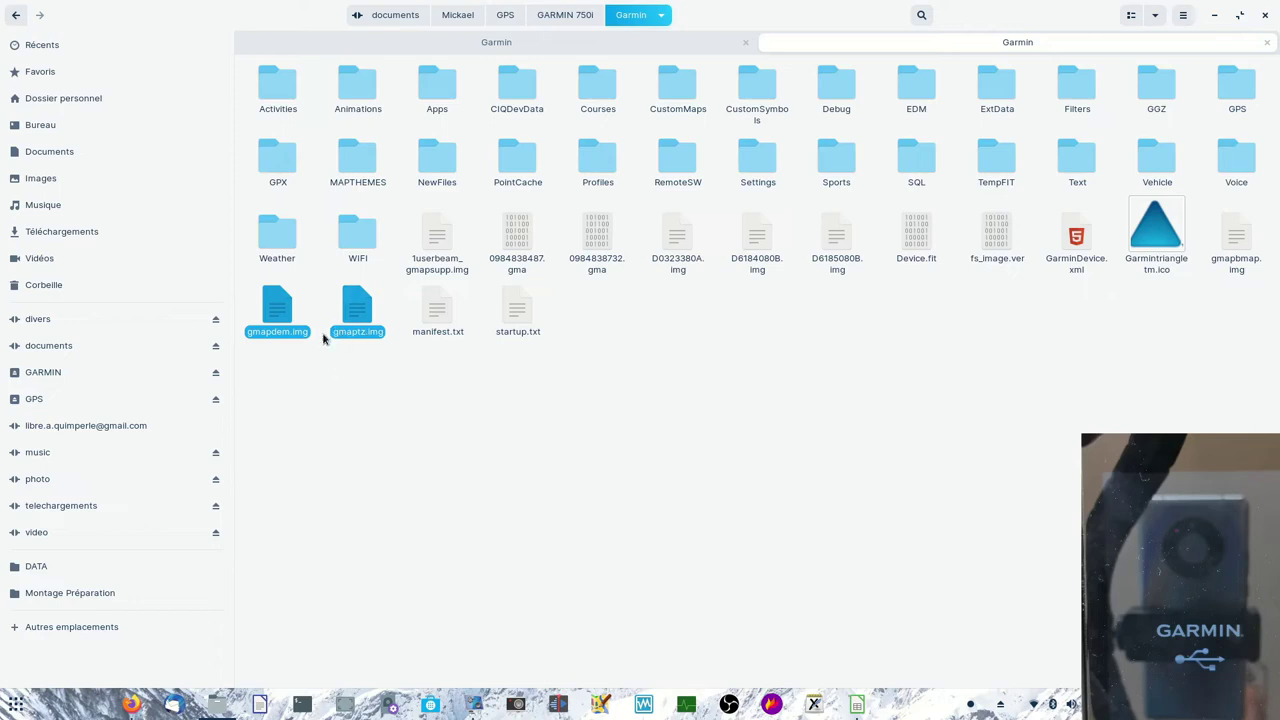
Compare the GPS drive's Garmin folder with its backup copy, ending on the drive's folder.
click(415, 50)
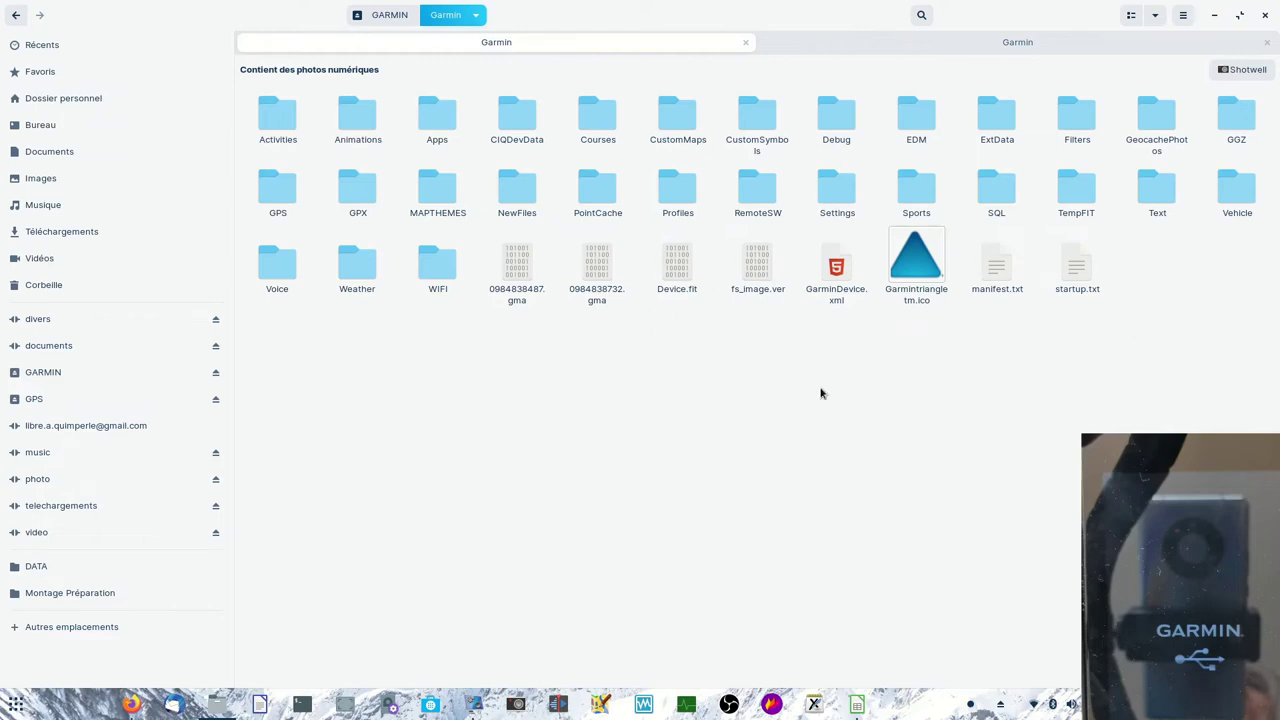
click(945, 48)
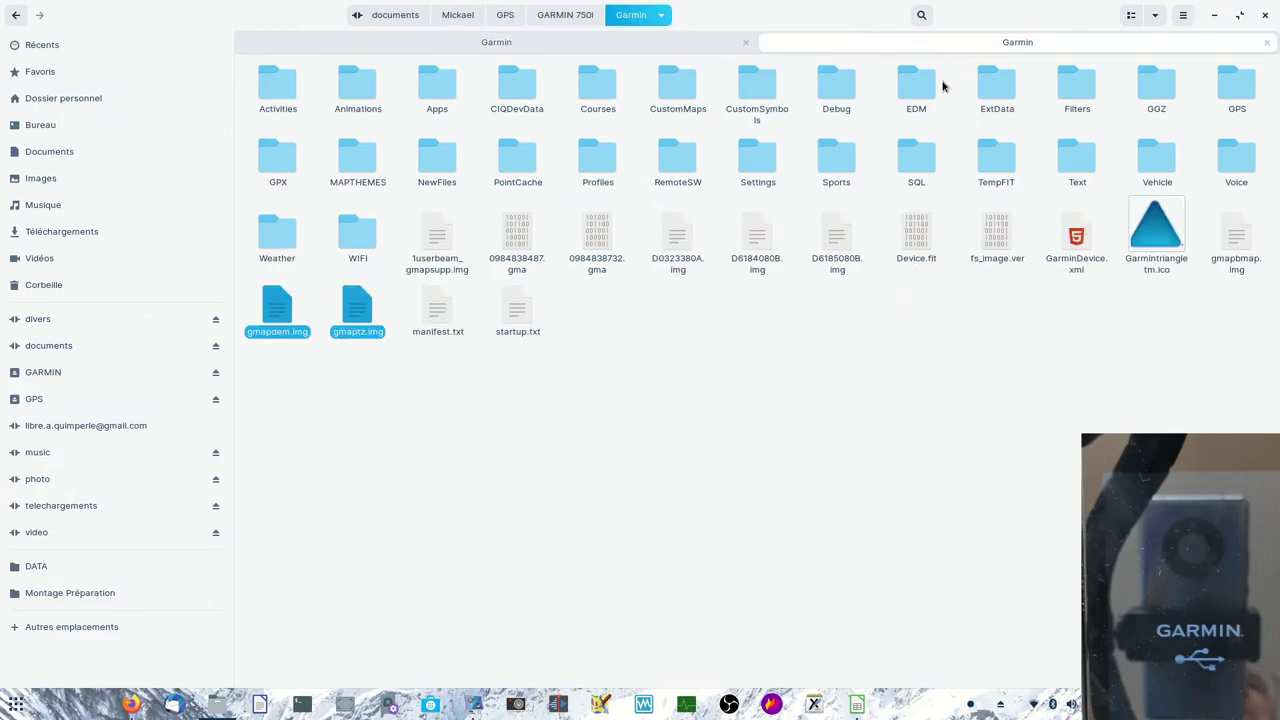
click(529, 45)
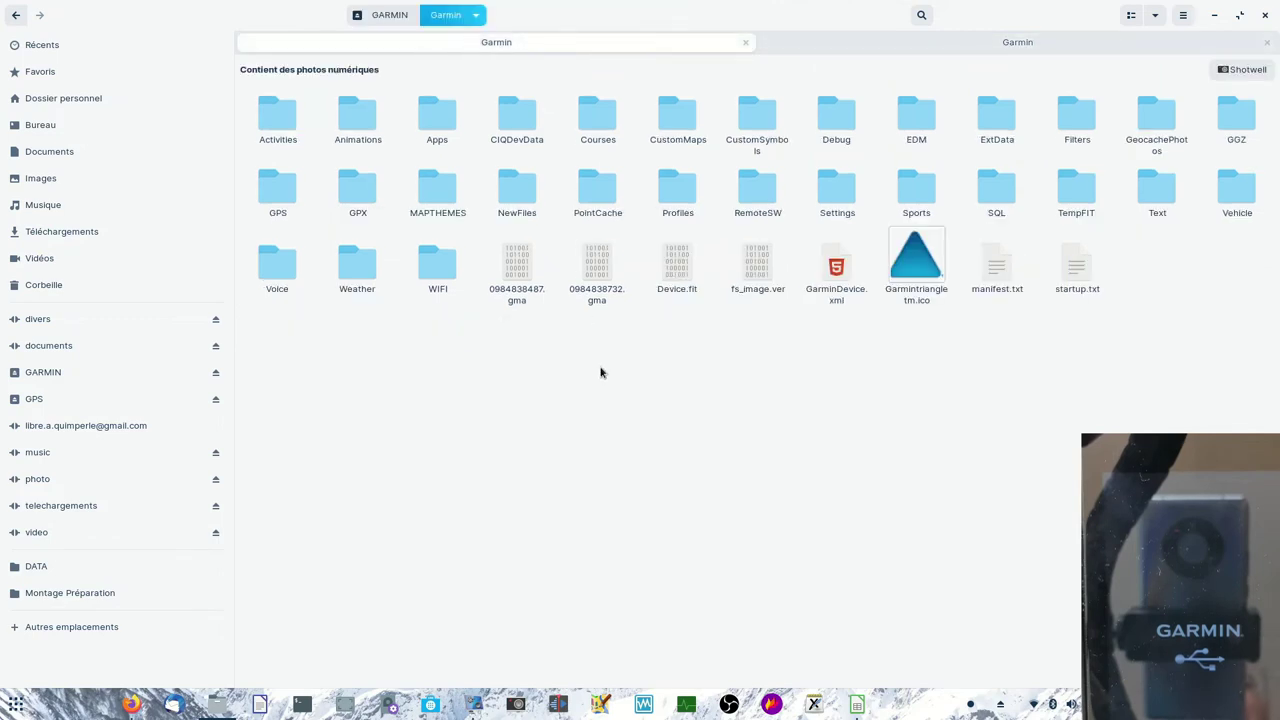
Copy 1_USERBEAM_gmapsupp.img from the local Documents/CARTES folder into the Garmin folder on the GPS drive.
middle_click(81, 158)
click(791, 42)
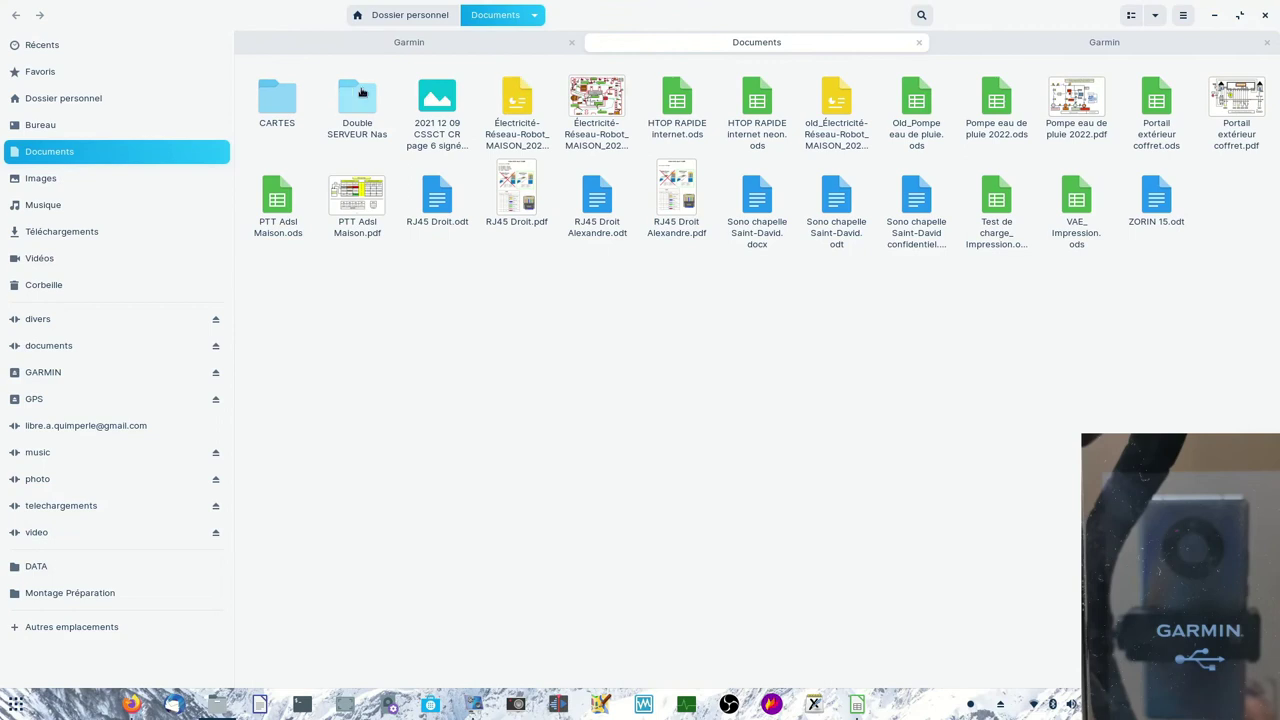
double_click(279, 100)
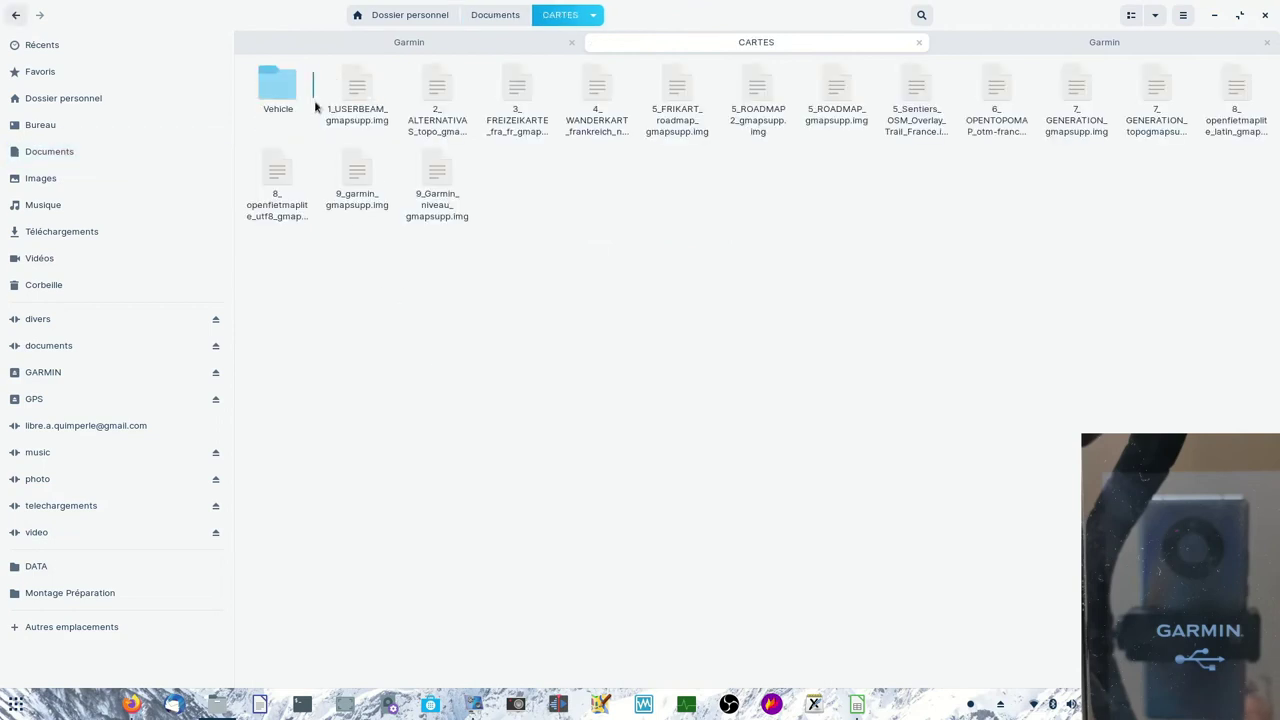
click(362, 118)
right_click(363, 92)
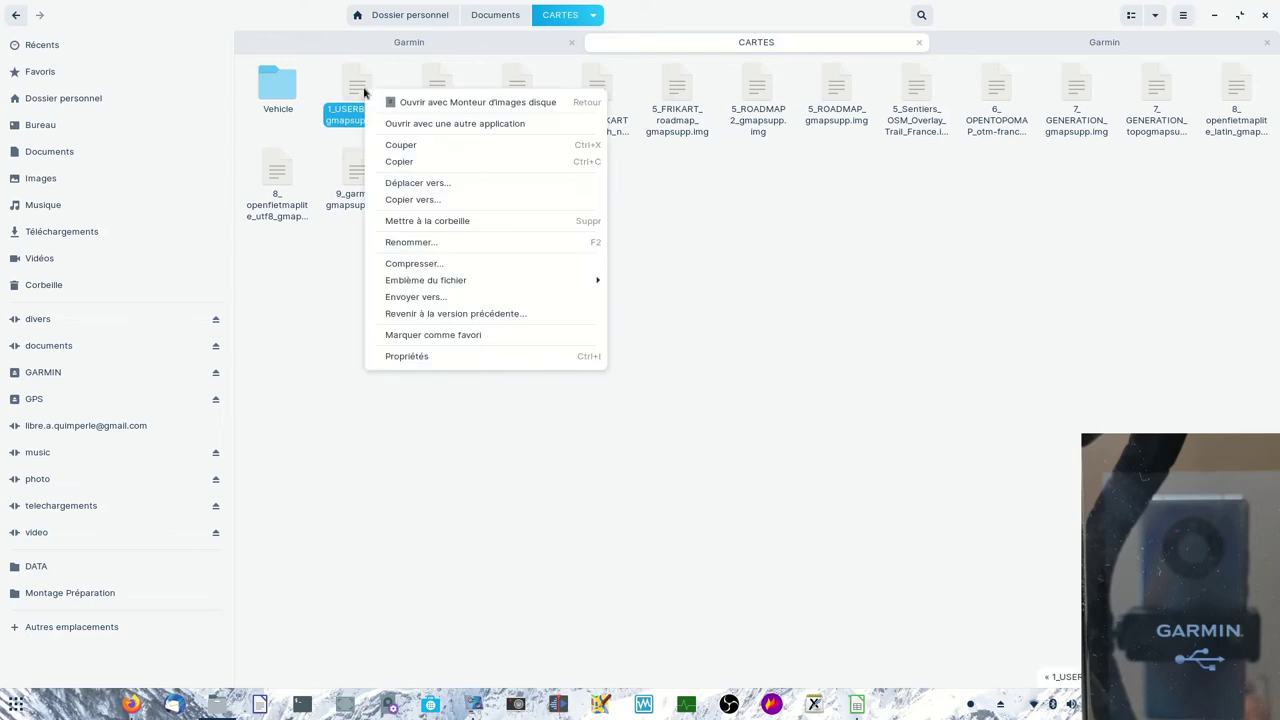
click(400, 162)
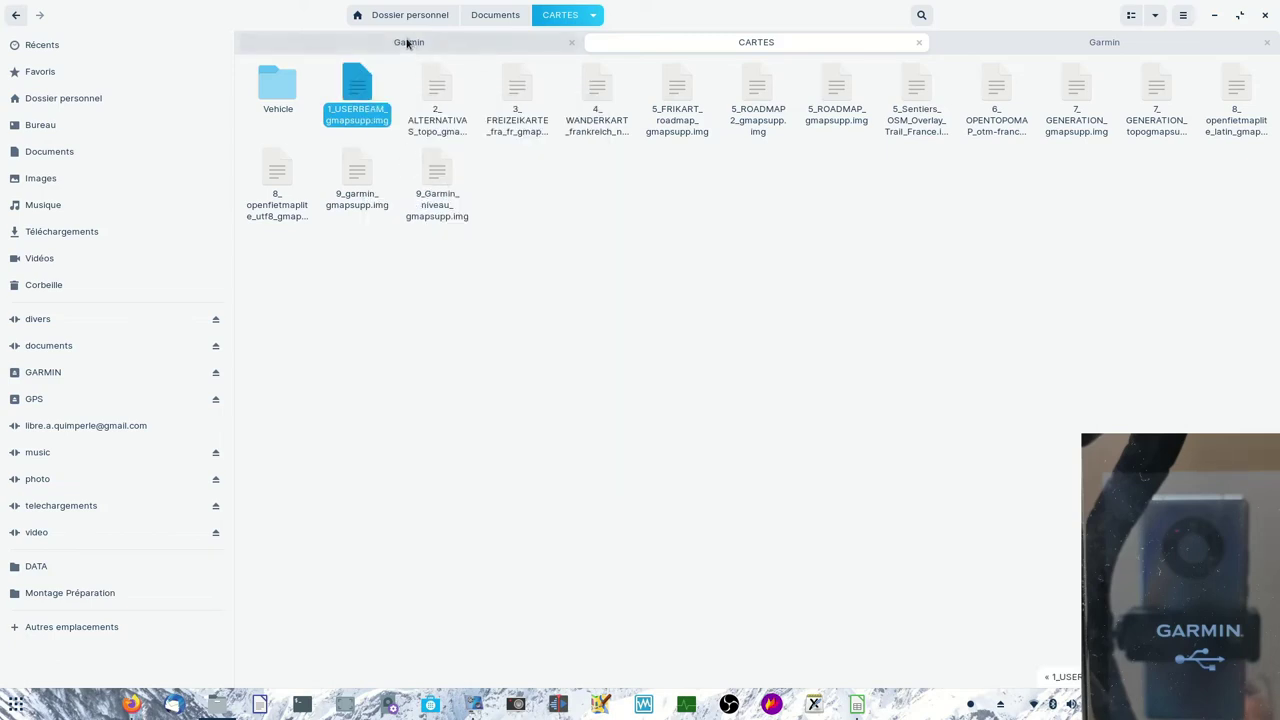
click(408, 44)
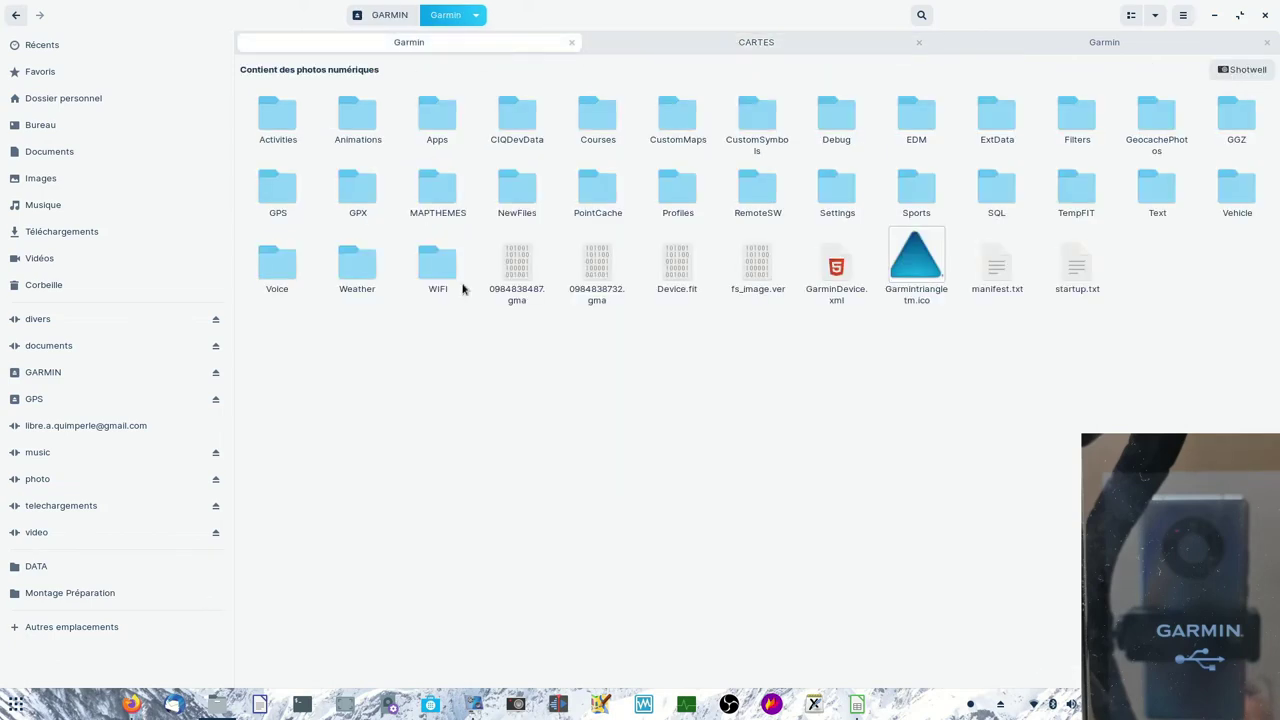
right_click(539, 389)
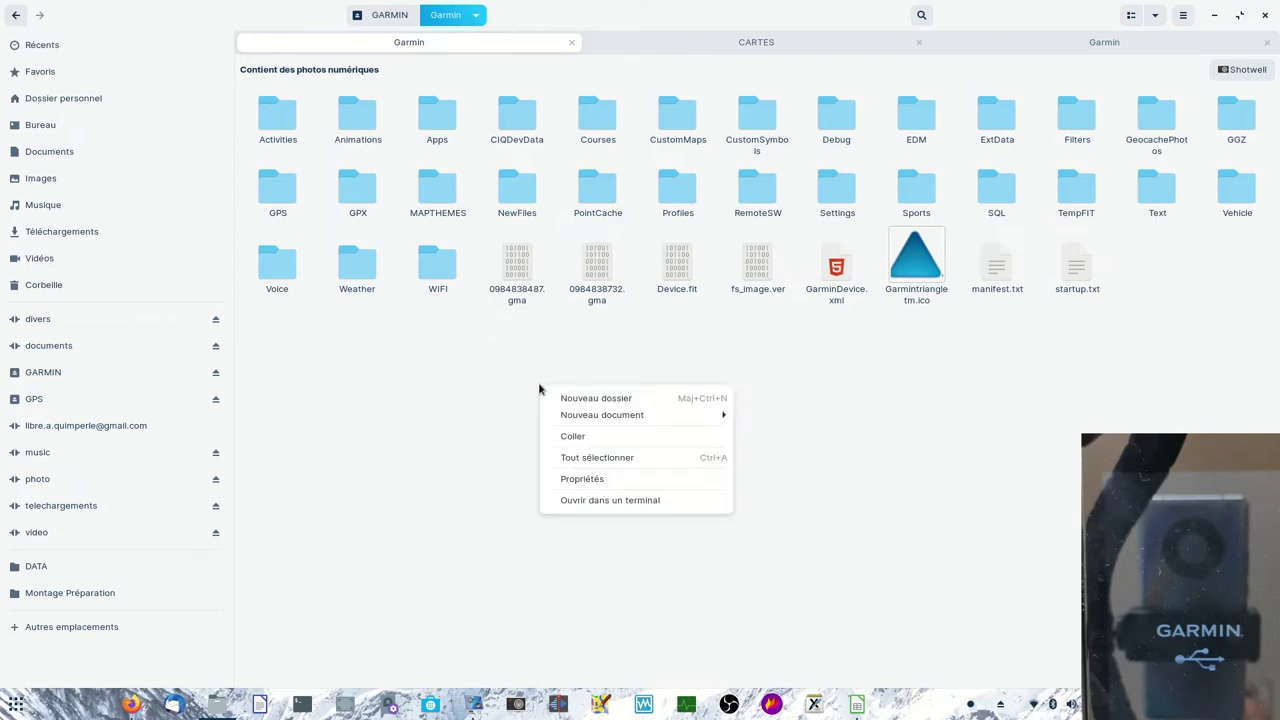
click(572, 437)
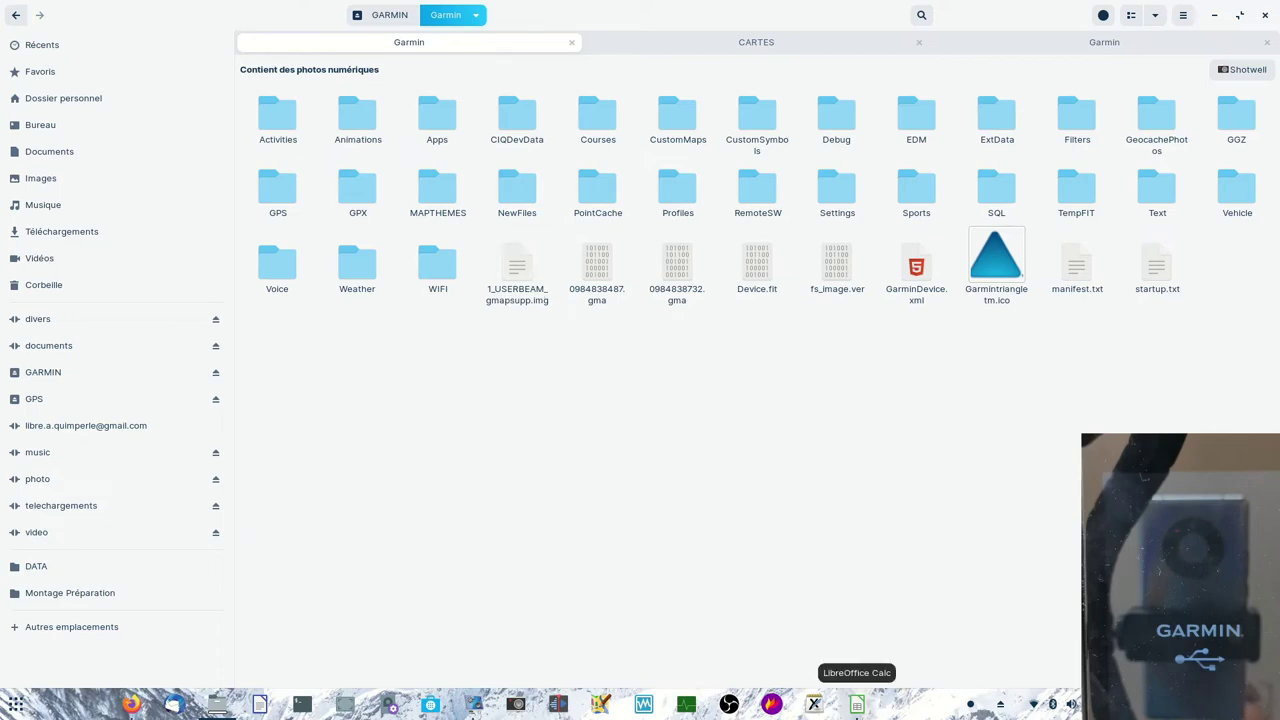
Switch to LibreOffice Calc, select the USERBEAM Avis cell and review the USERBEAM column down to its Avis row.
click(857, 705)
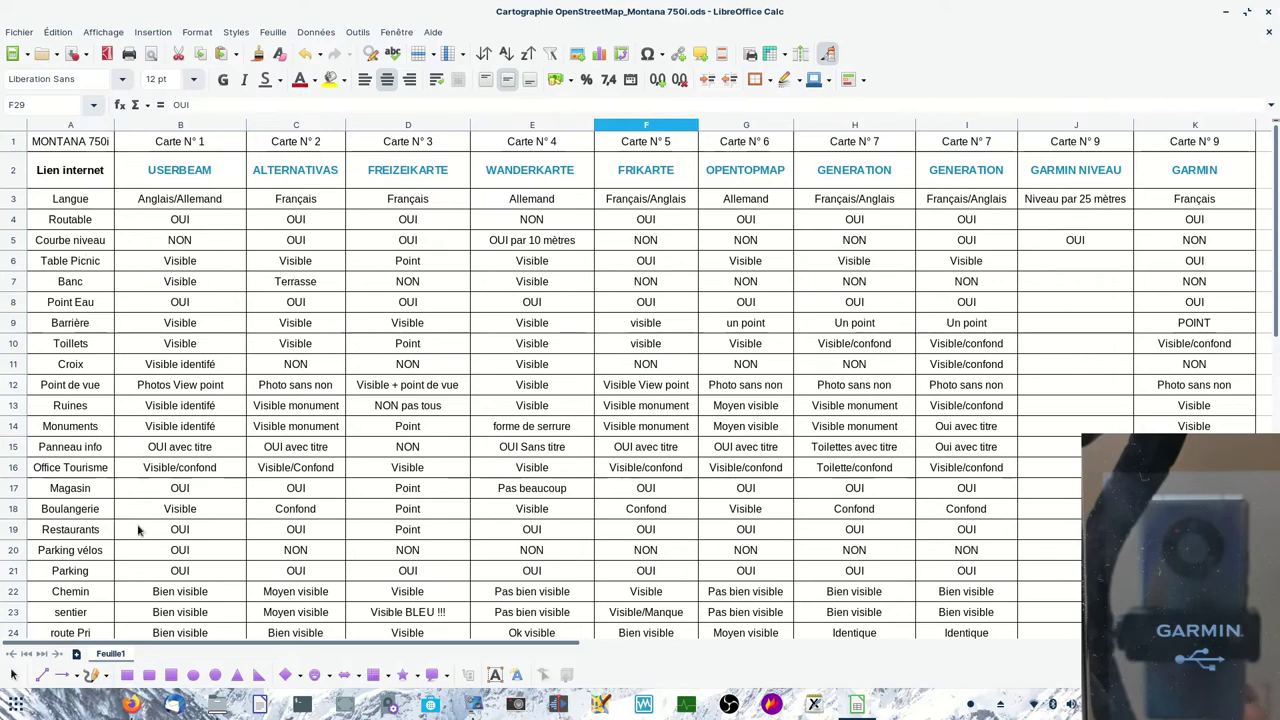
scroll(138, 530, down, 7)
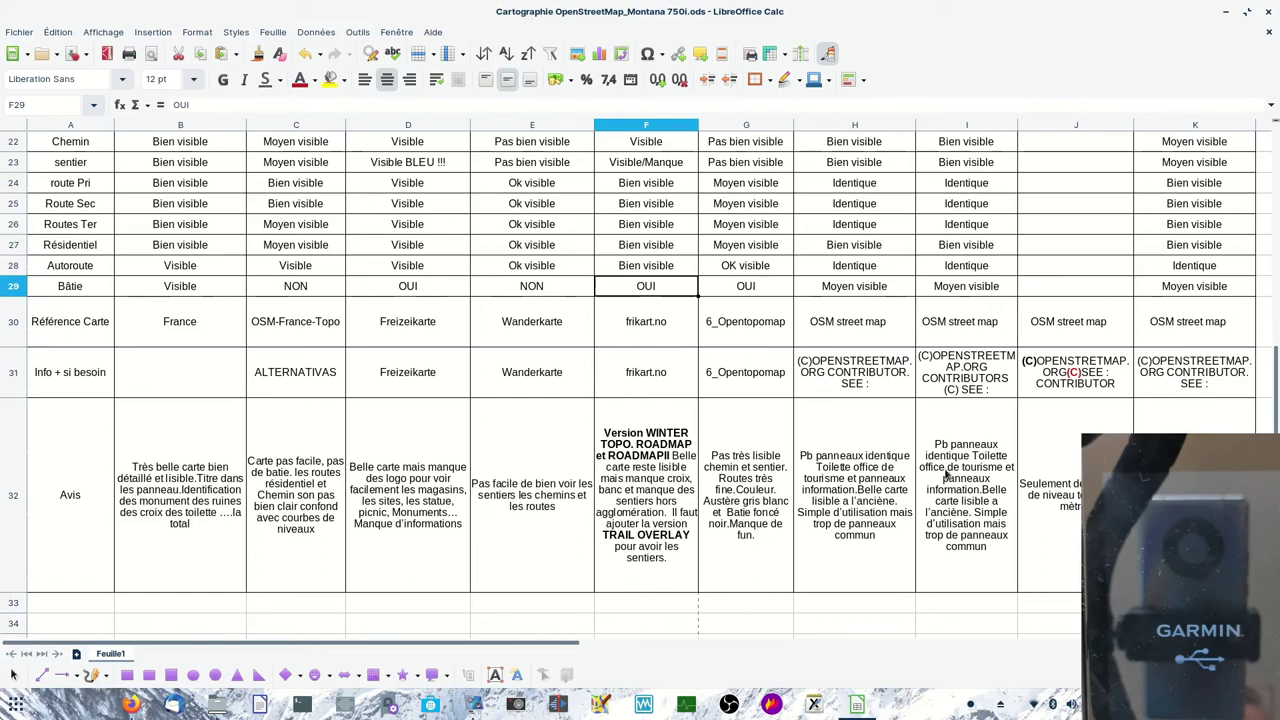
click(126, 450)
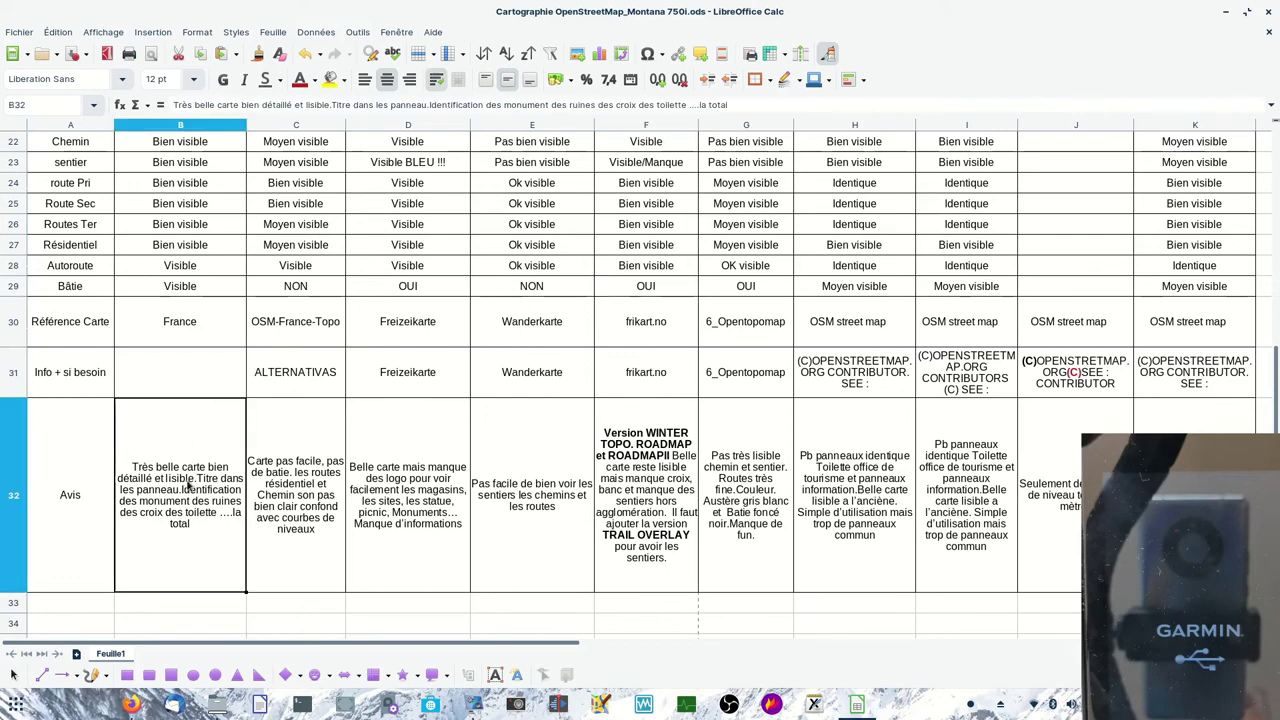
scroll(96, 321, up, 7)
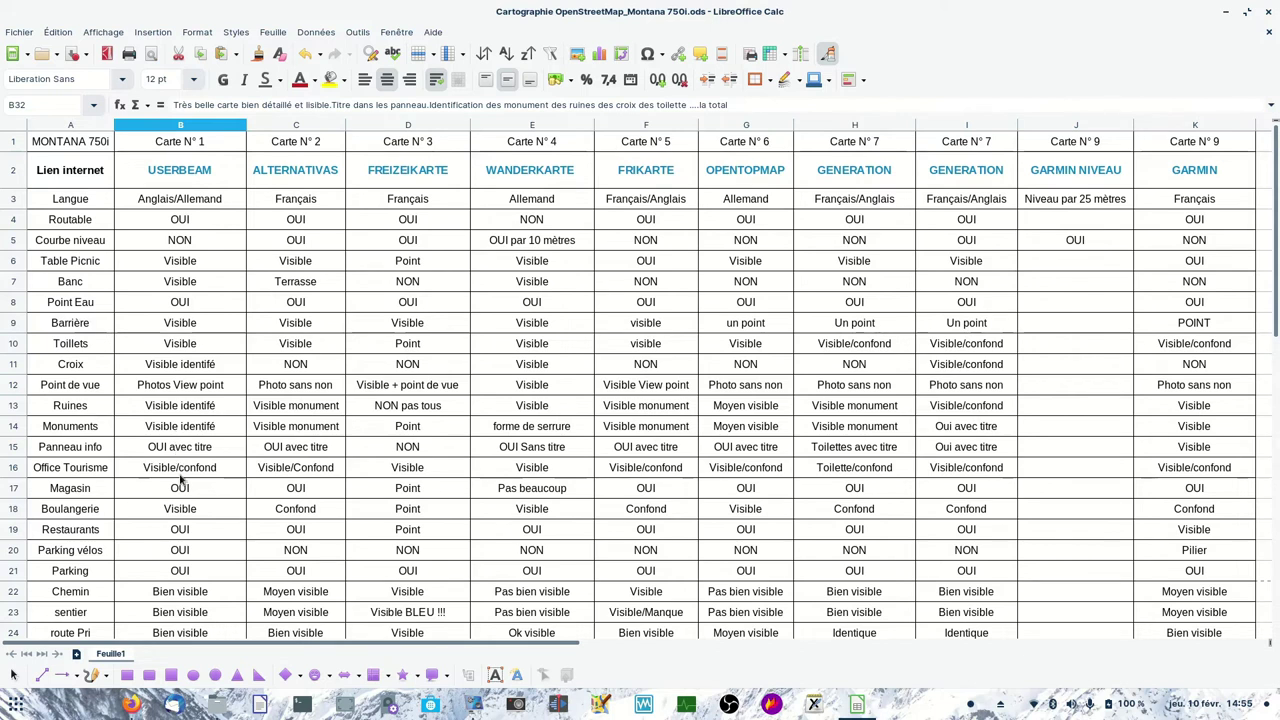
scroll(181, 487, down, 2)
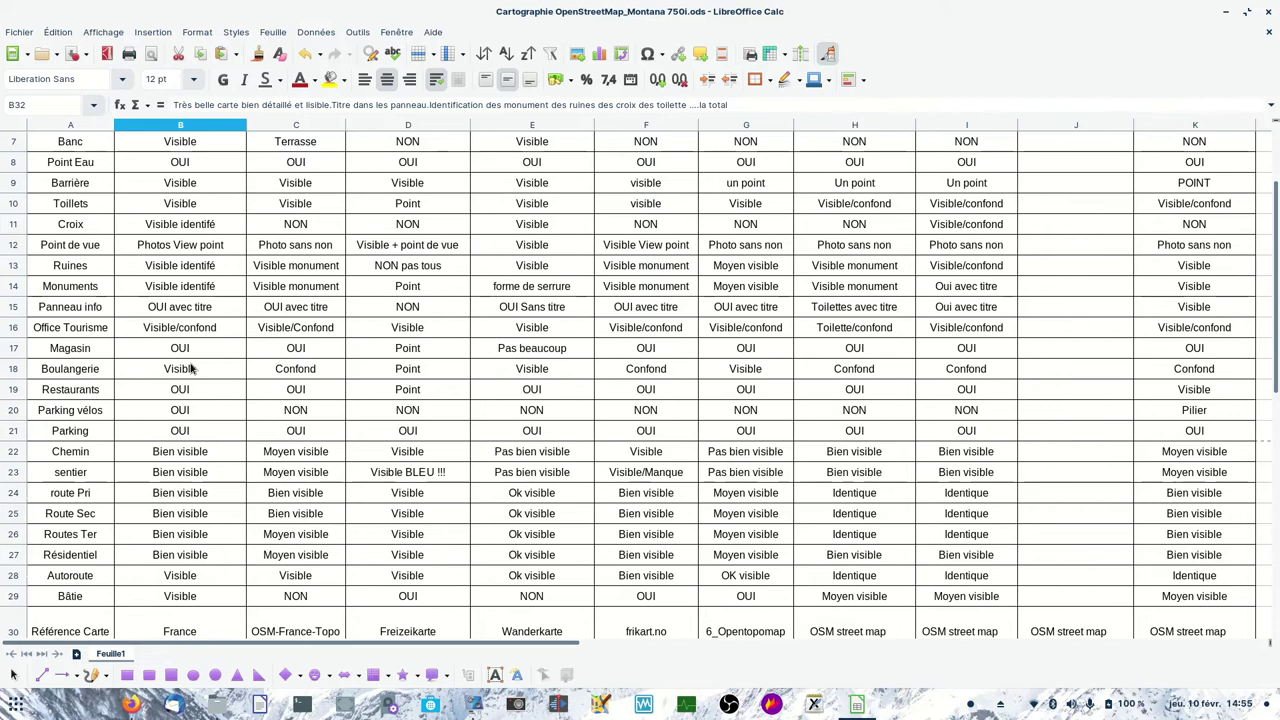
scroll(196, 631, down, 1)
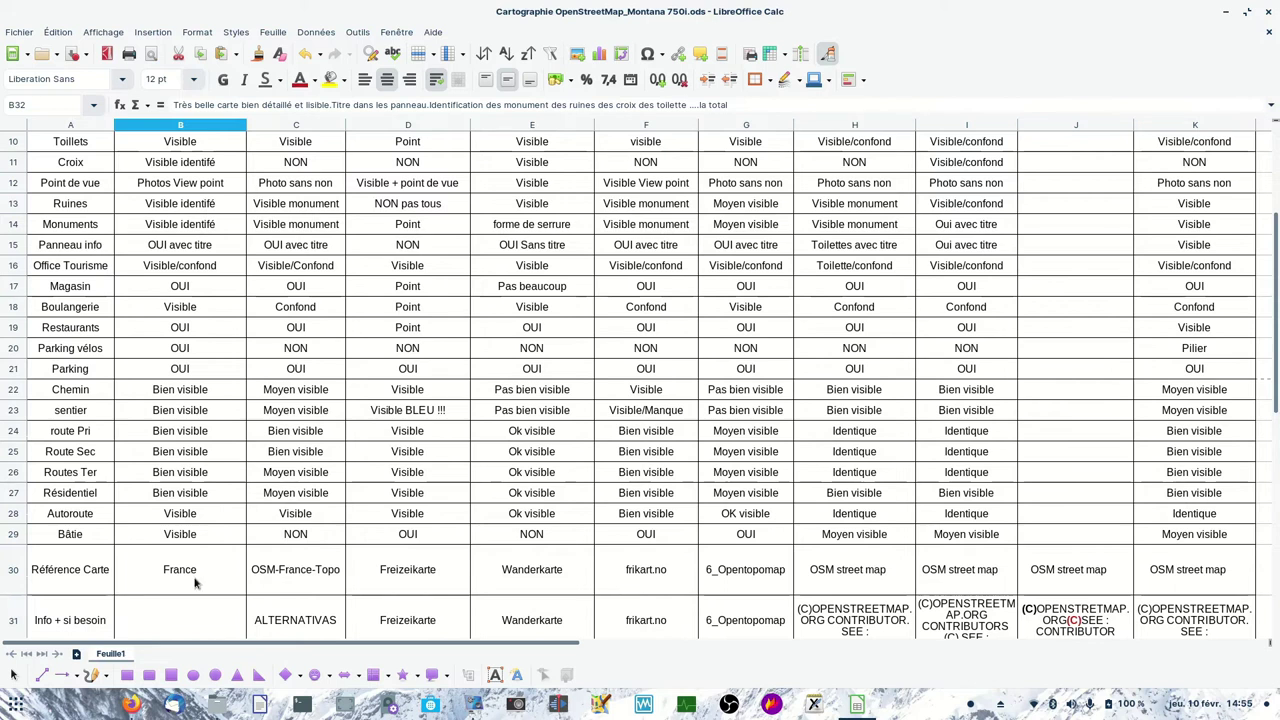
scroll(200, 575, down, 4)
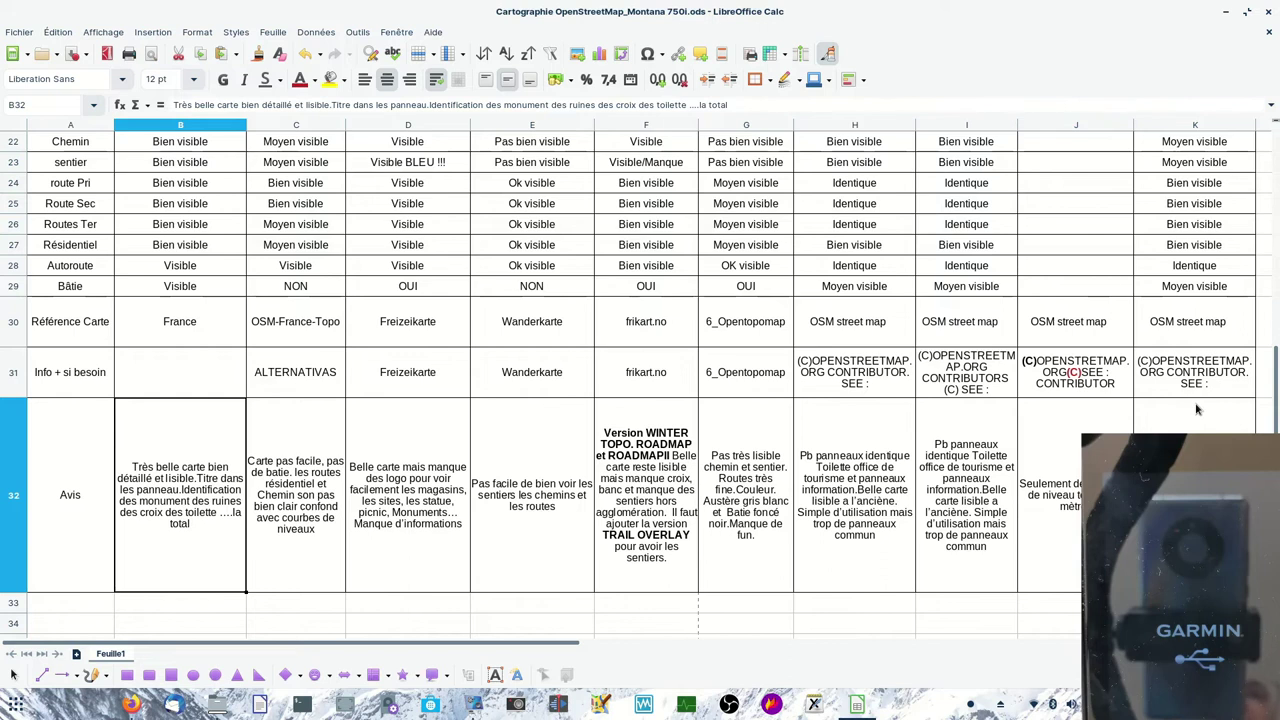
Review the FRIKARTE, GENERATION and GARMIN NIVEAU columns of the comparison table from their headers down to the Avis row.
scroll(1196, 408, up, 7)
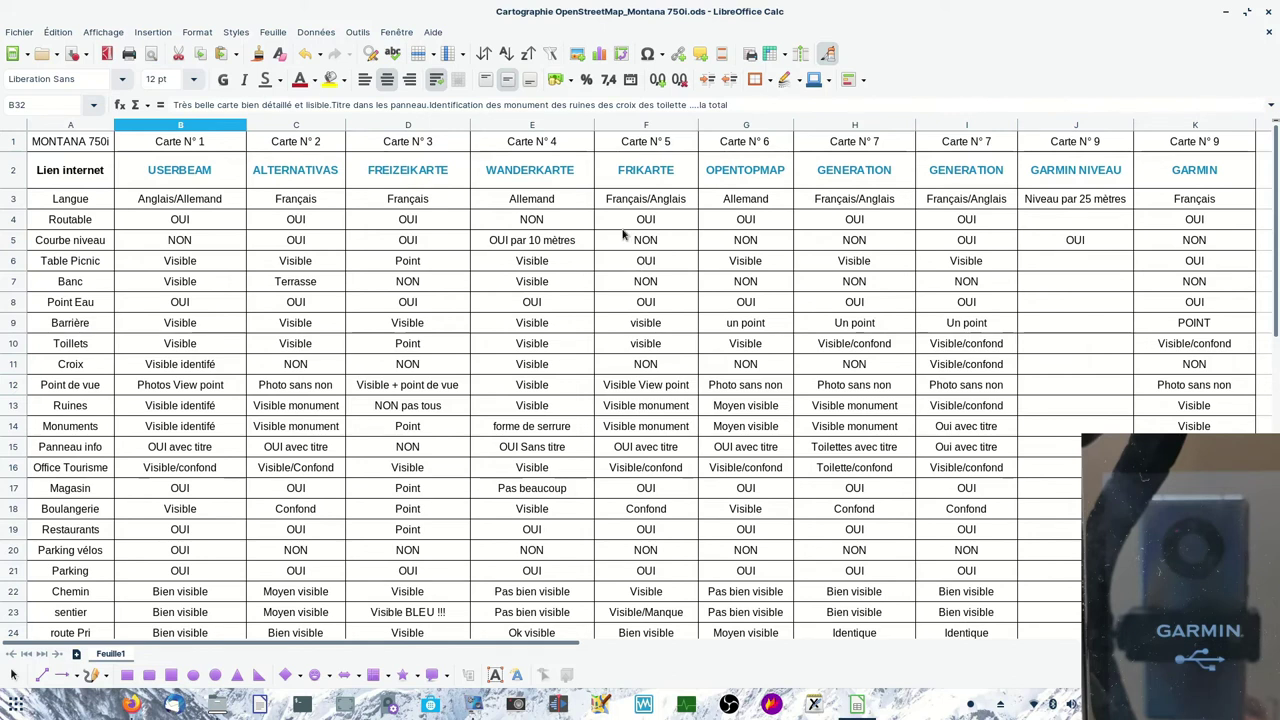
scroll(623, 235, down, 2)
scroll(616, 290, down, 2)
scroll(616, 310, down, 3)
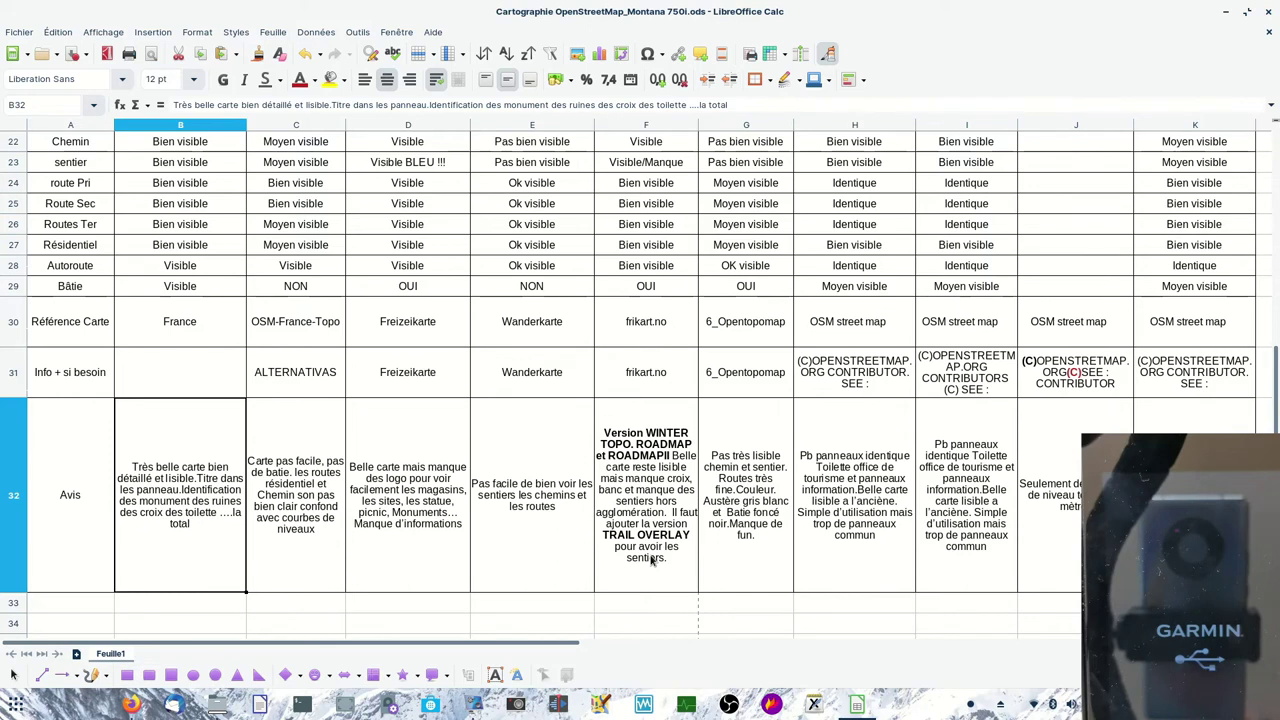
scroll(650, 560, up, 7)
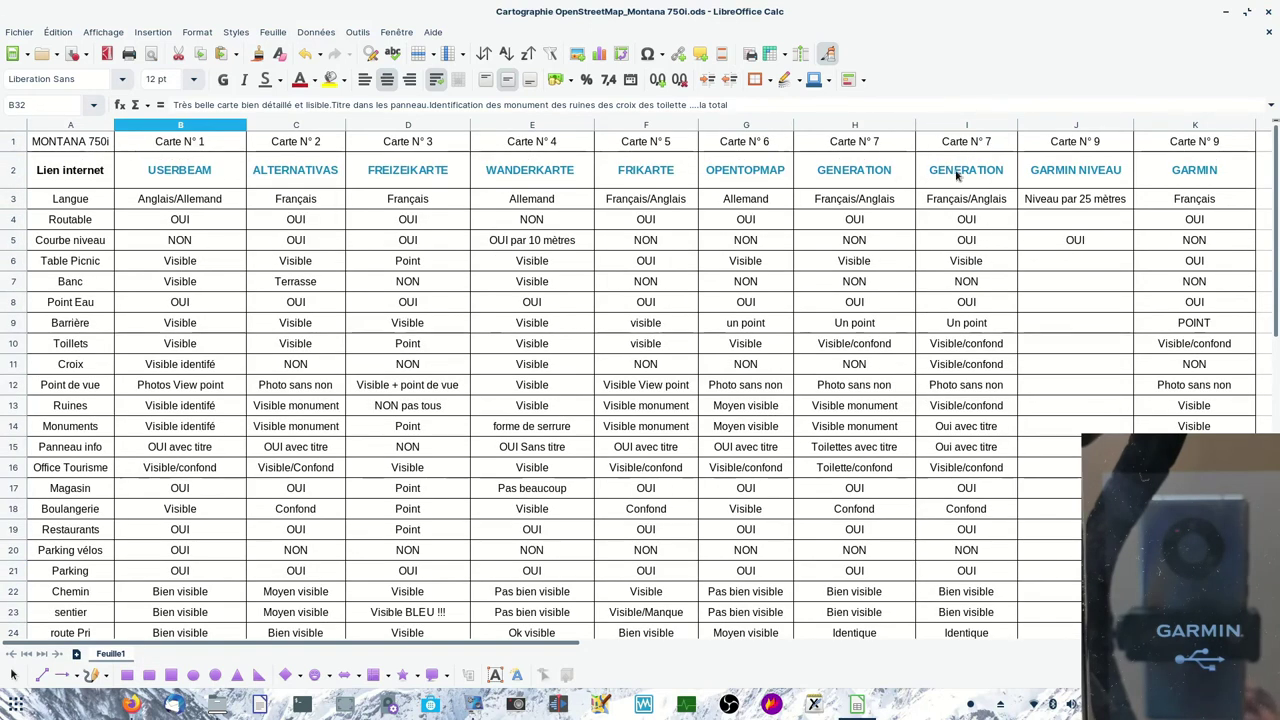
scroll(969, 283, down, 3)
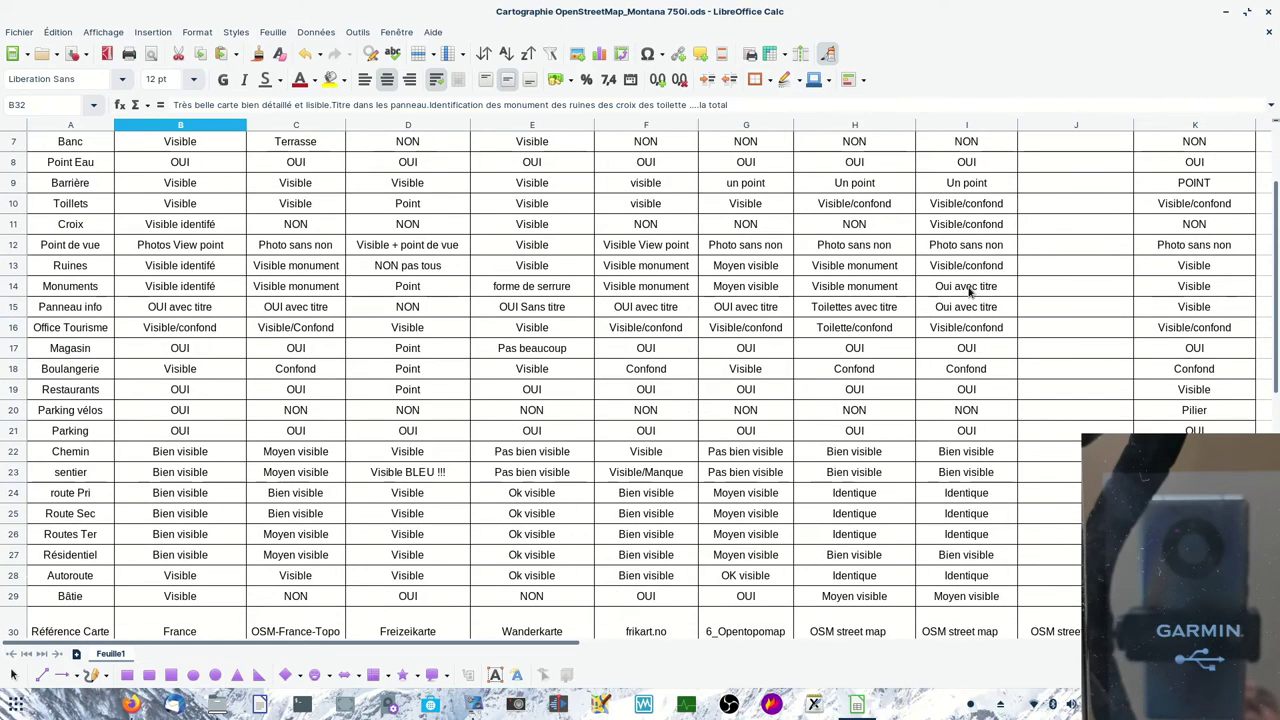
scroll(962, 229, down, 3)
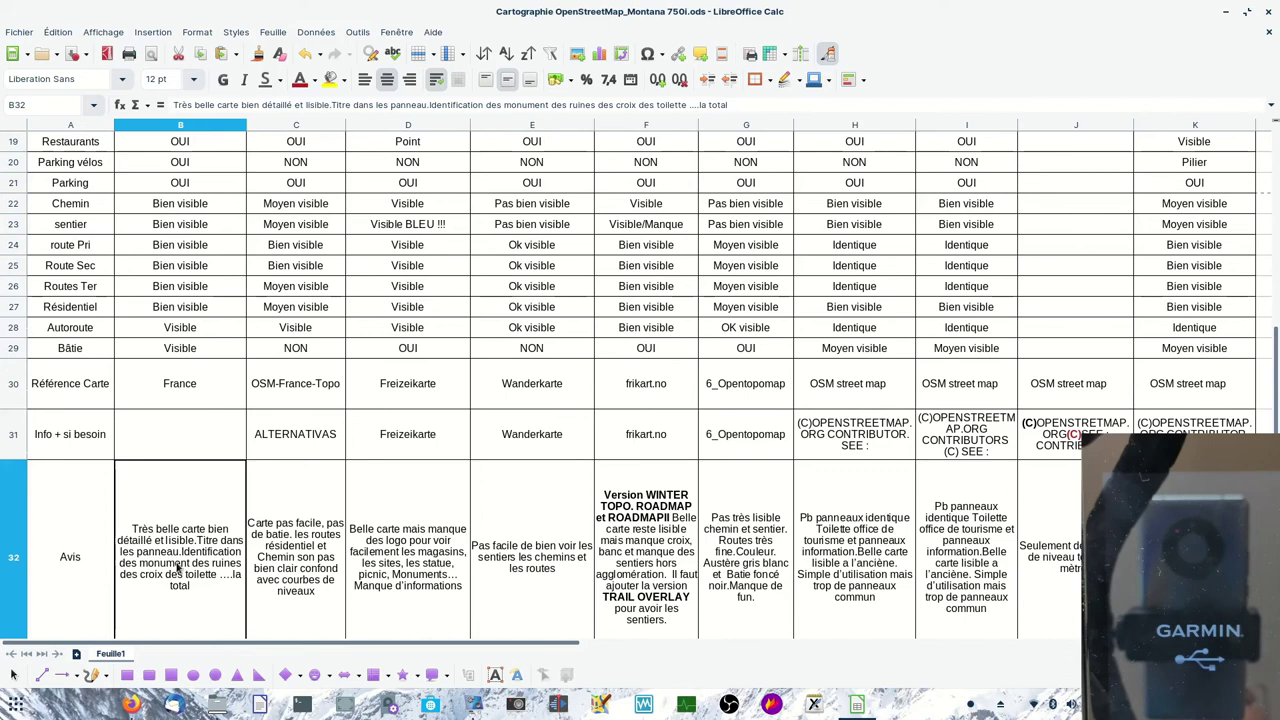
scroll(85, 222, up, 6)
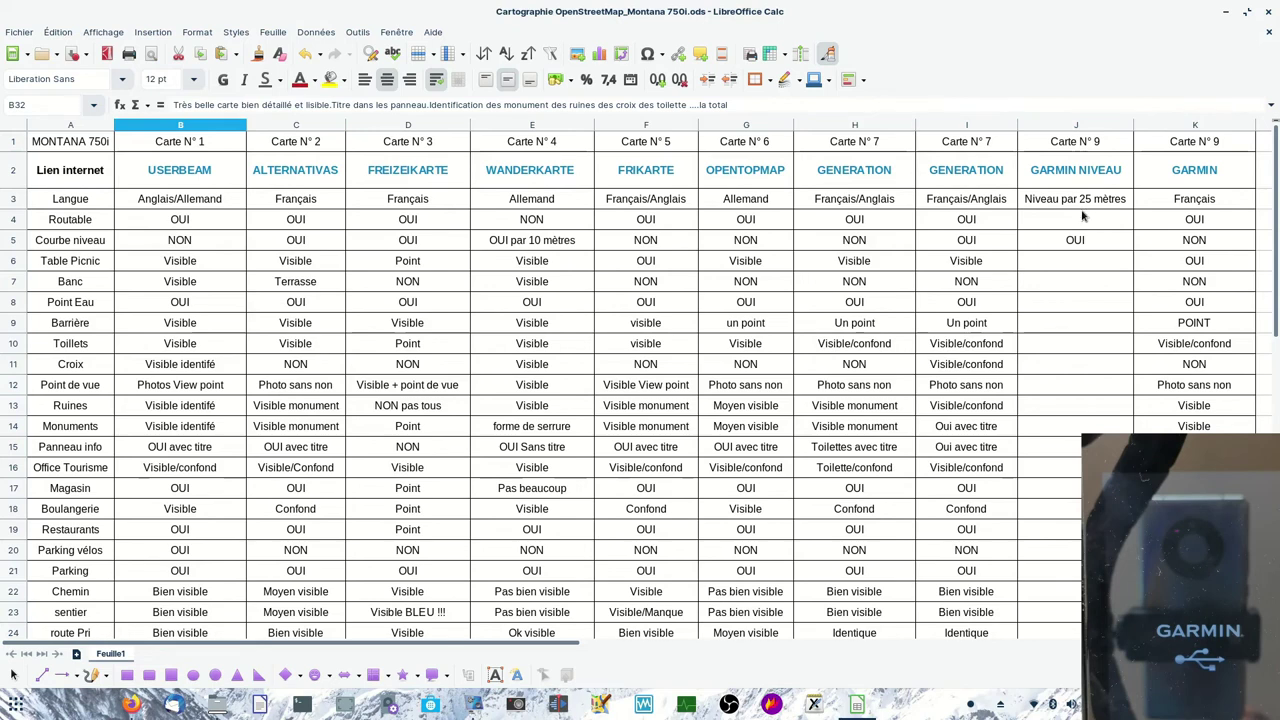
scroll(1082, 218, down, 7)
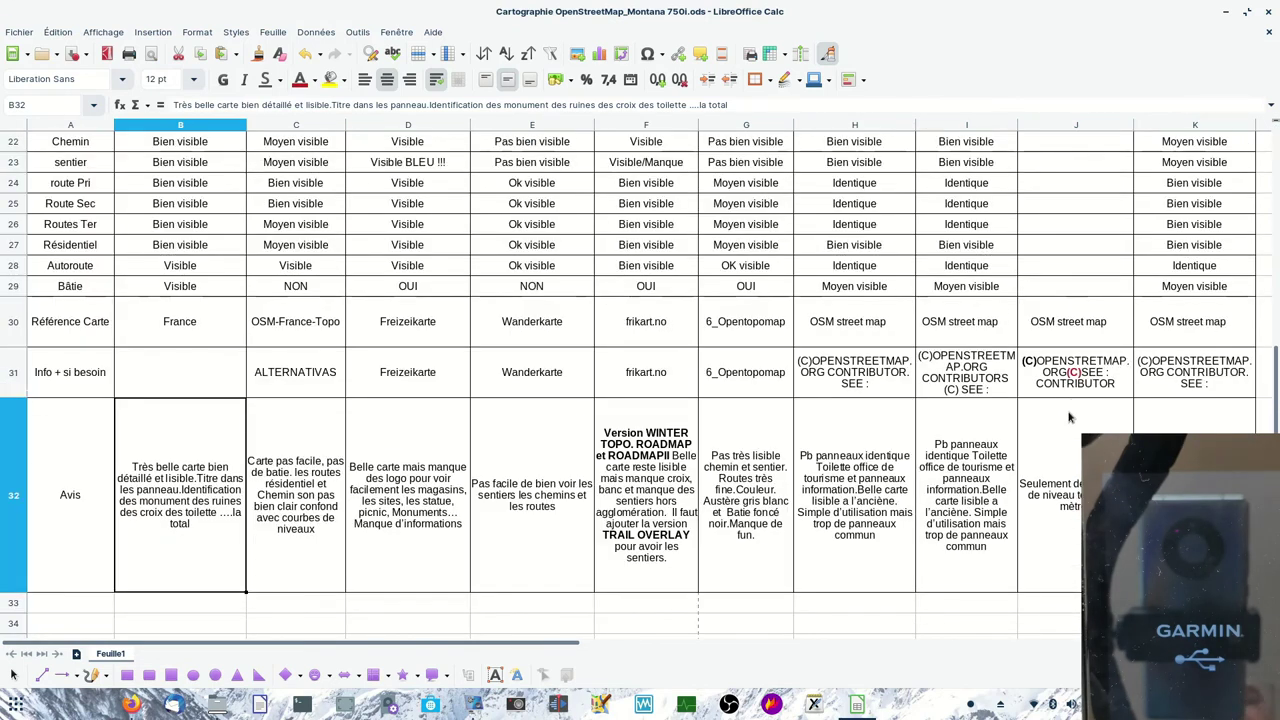
click(966, 372)
scroll(966, 372, down, 1)
Switch to the file manager and copy 9_Garmin_niveau_gmapsupp.img from the Documents/CARTES folder into the GPS drive's Garmin folder.
click(216, 704)
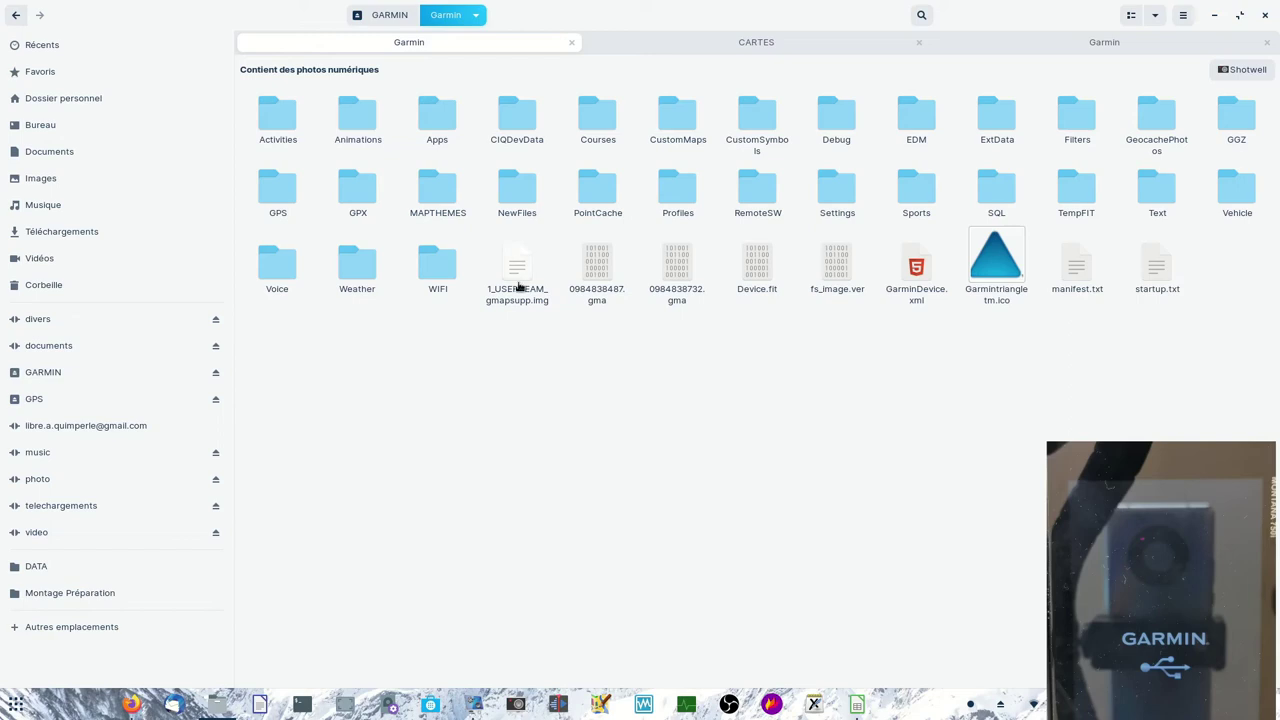
click(758, 43)
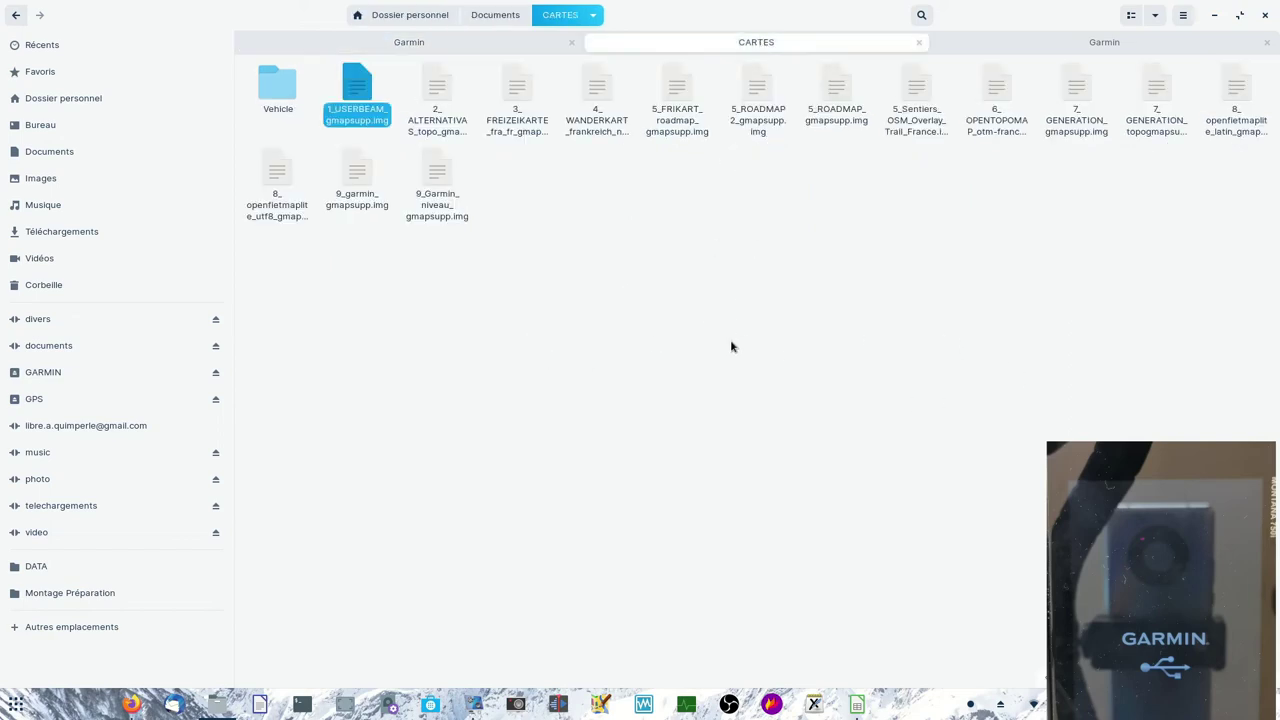
right_click(437, 190)
click(510, 255)
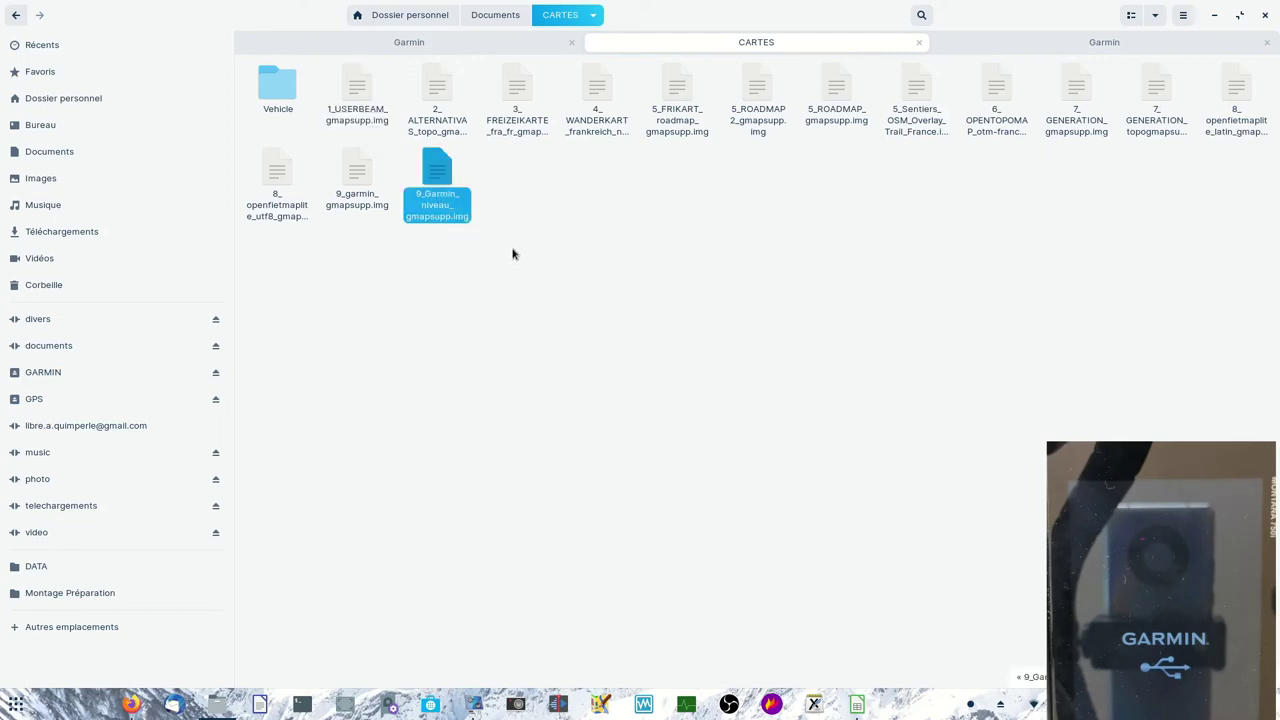
click(402, 42)
right_click(551, 452)
click(591, 499)
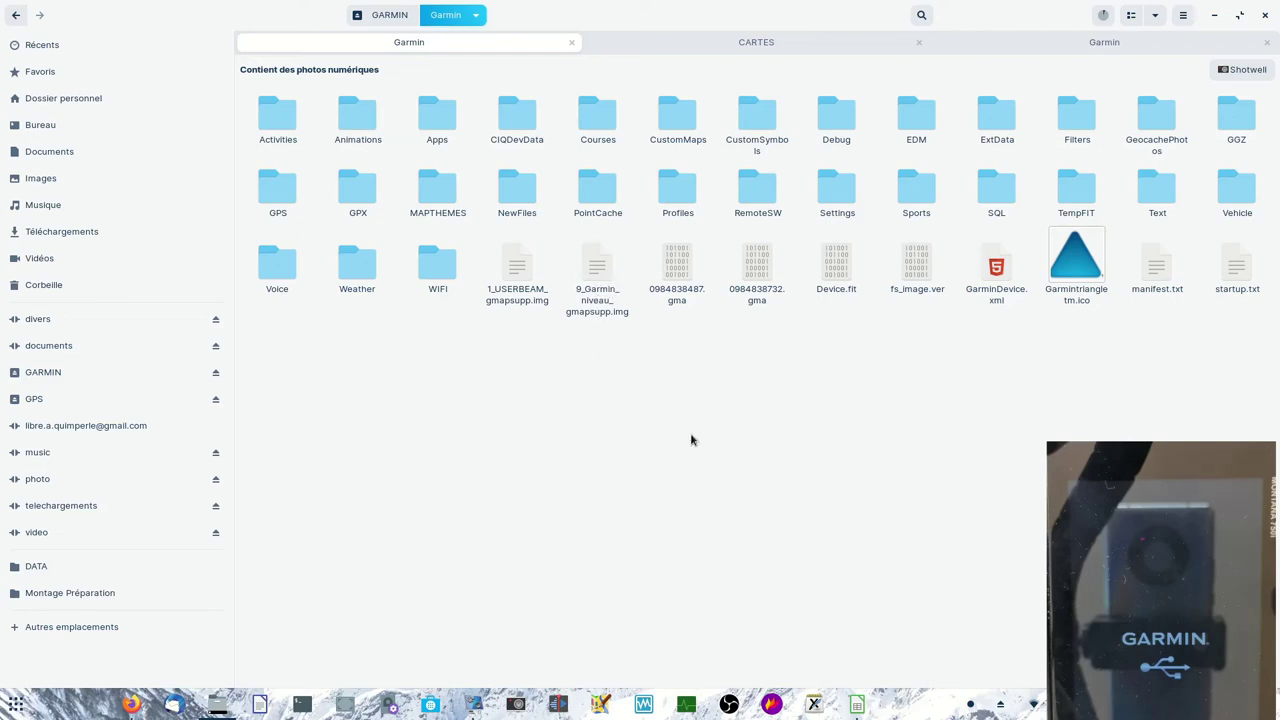
Switch to Firefox, open the bookmarked Libre à Quimperlé blog and go through Cartographie OSM to its Comparatif des cartes OSM page.
key(alt+Tab)
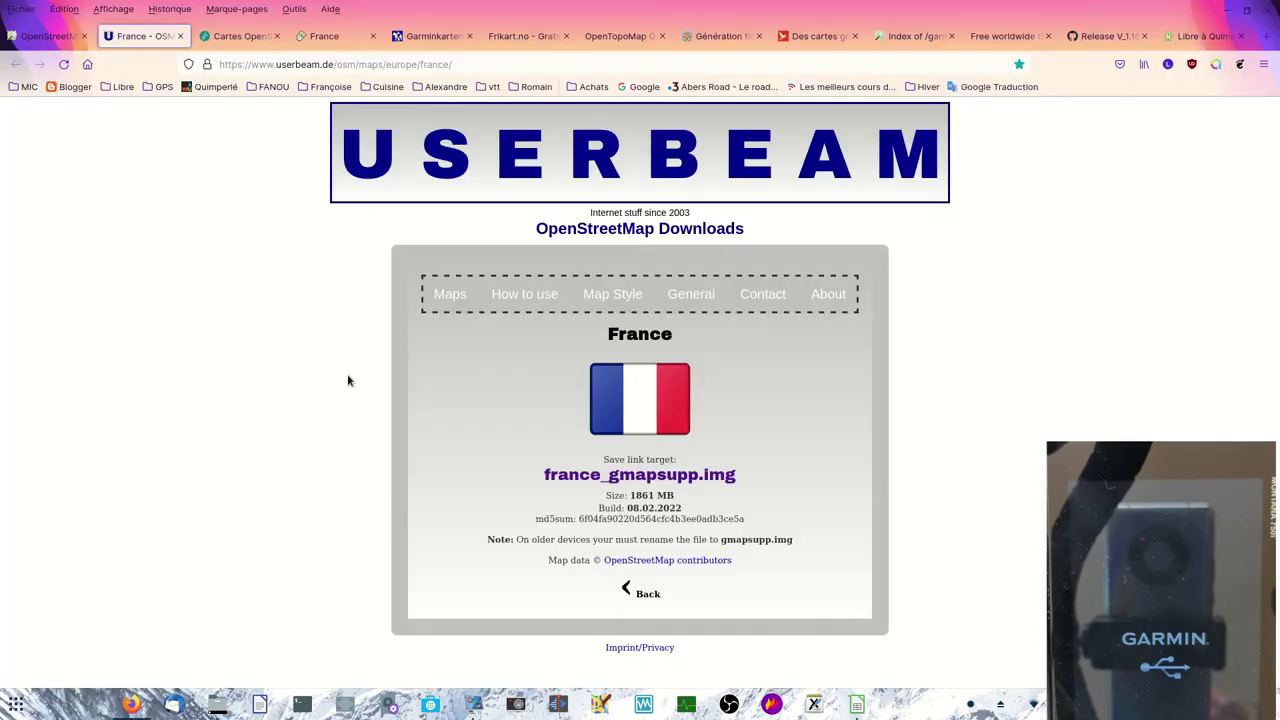
click(119, 88)
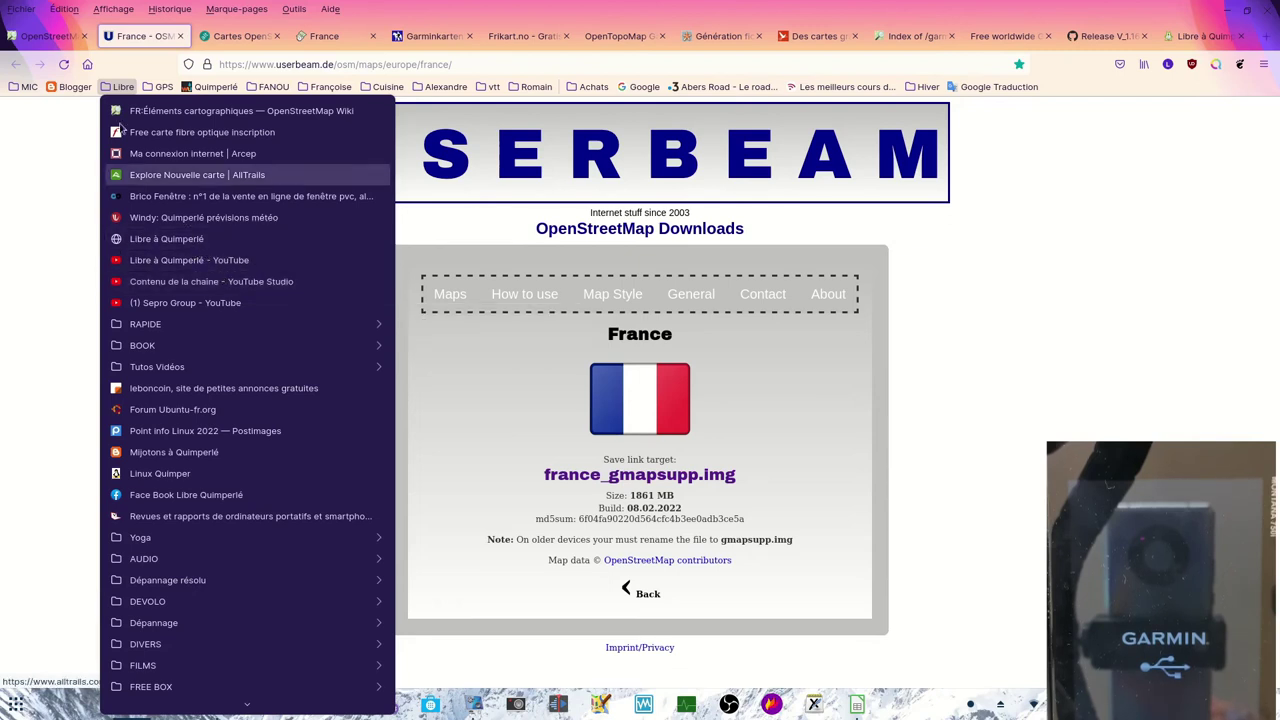
click(166, 238)
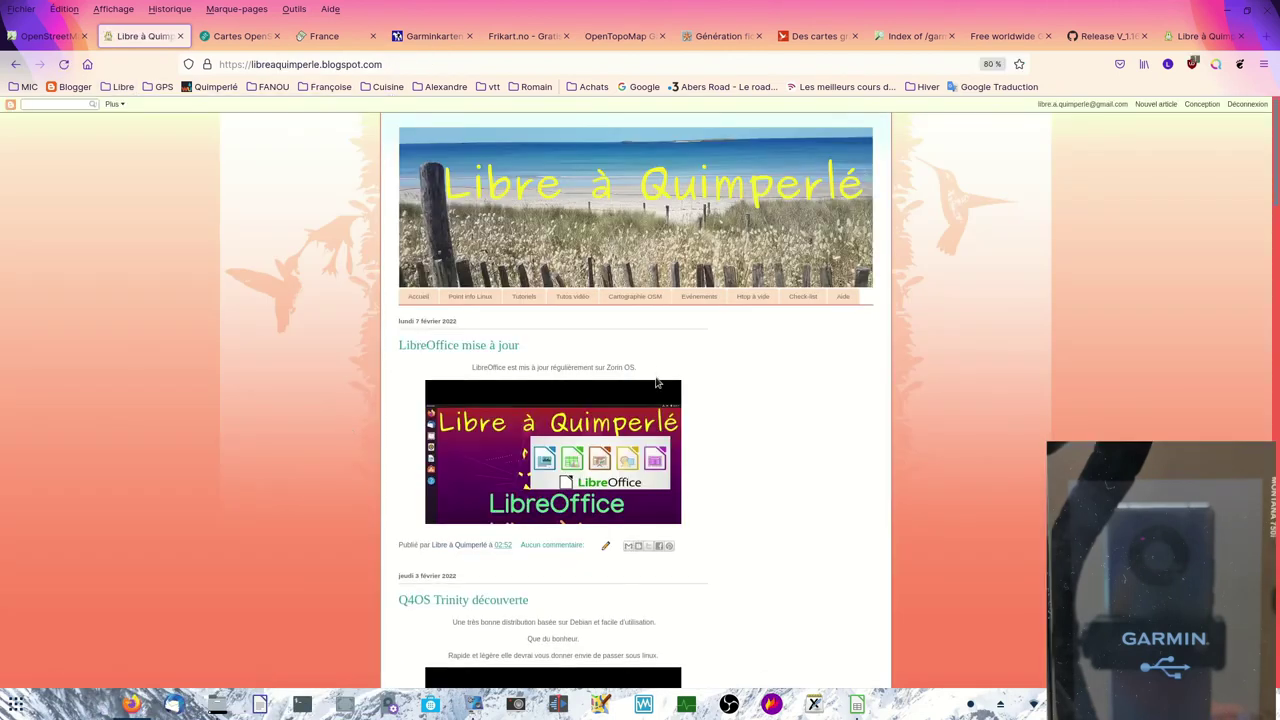
click(632, 298)
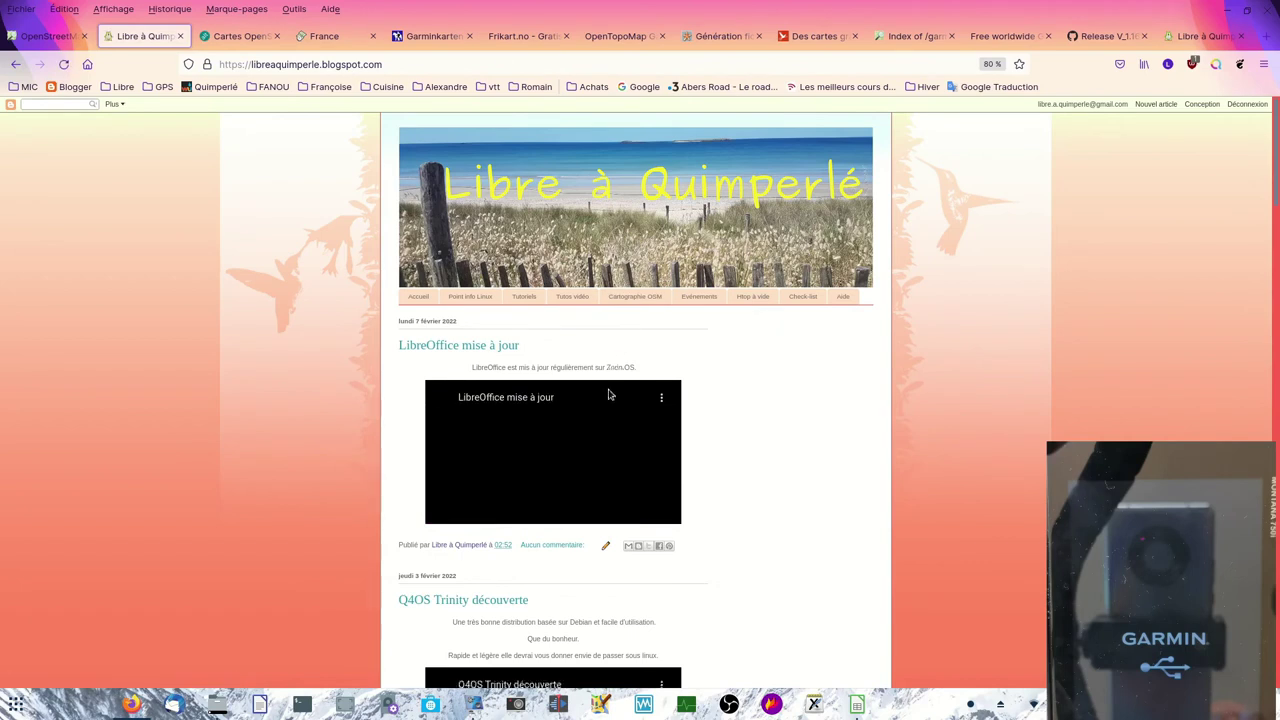
scroll(570, 467, down, 5)
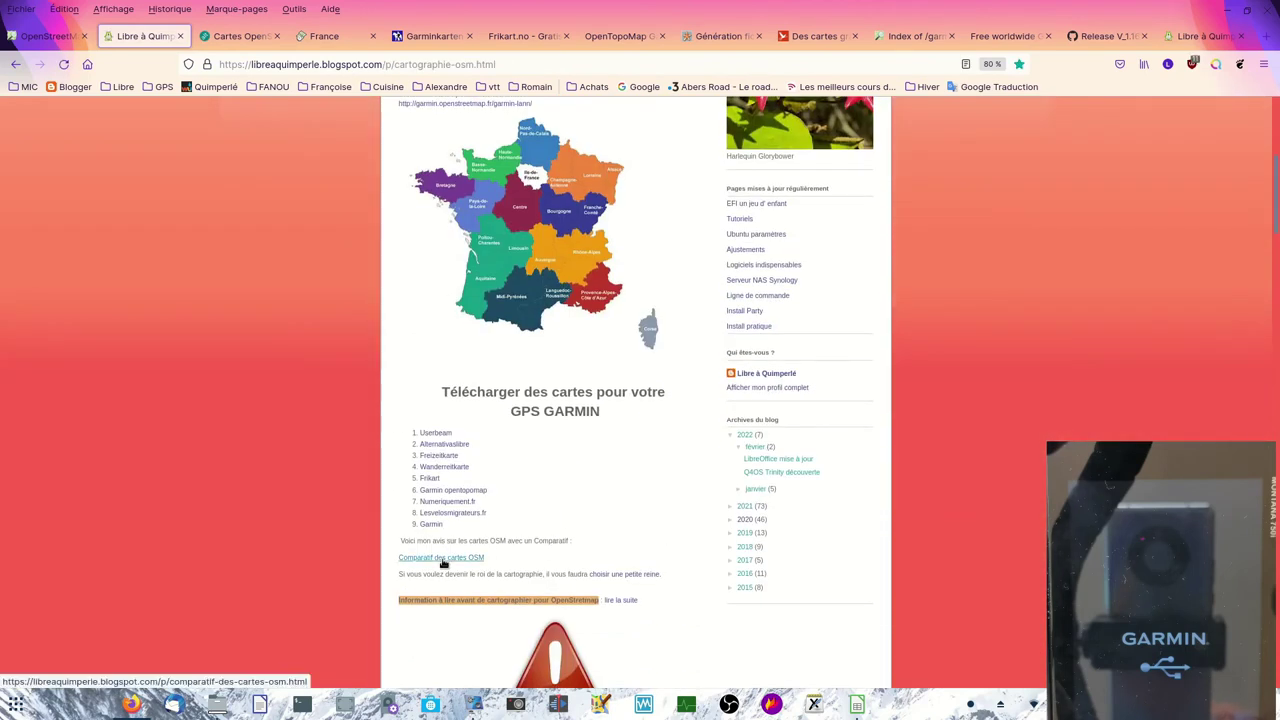
click(441, 558)
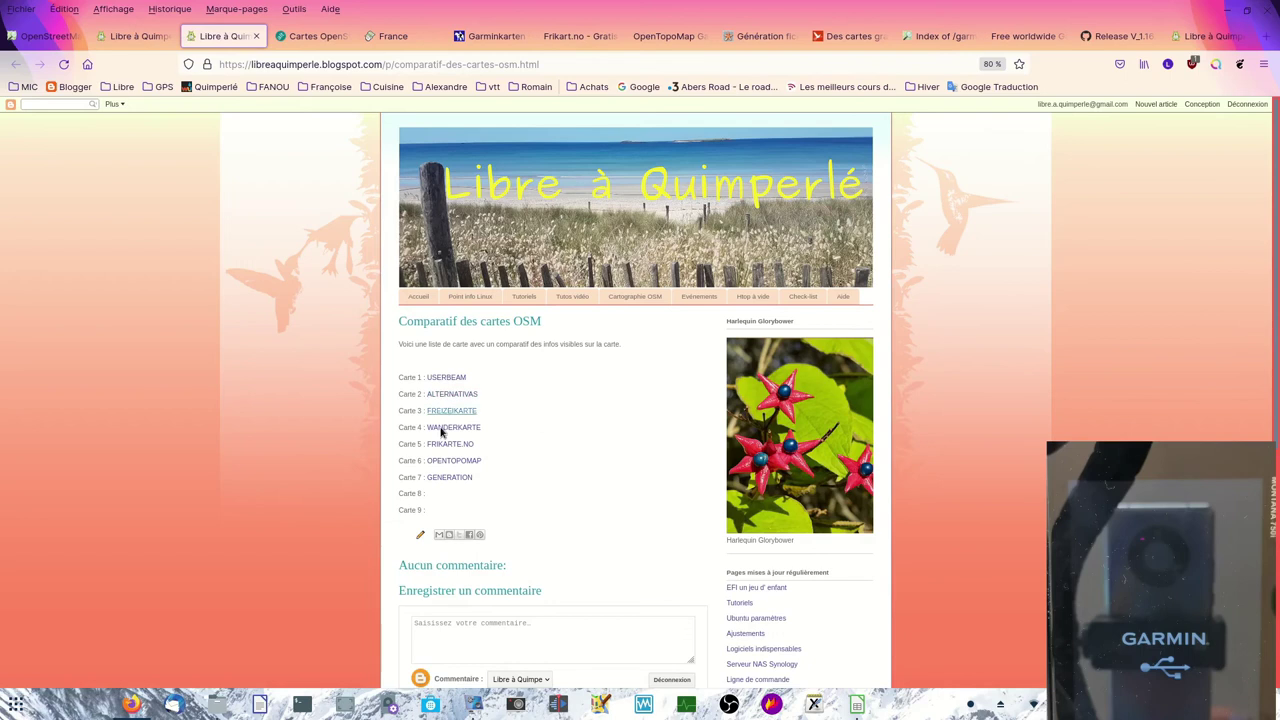
Review the comparison tables on the blog's Carte 1 USERBEAM and Carte 5 FRIKART.NO pages.
click(452, 378)
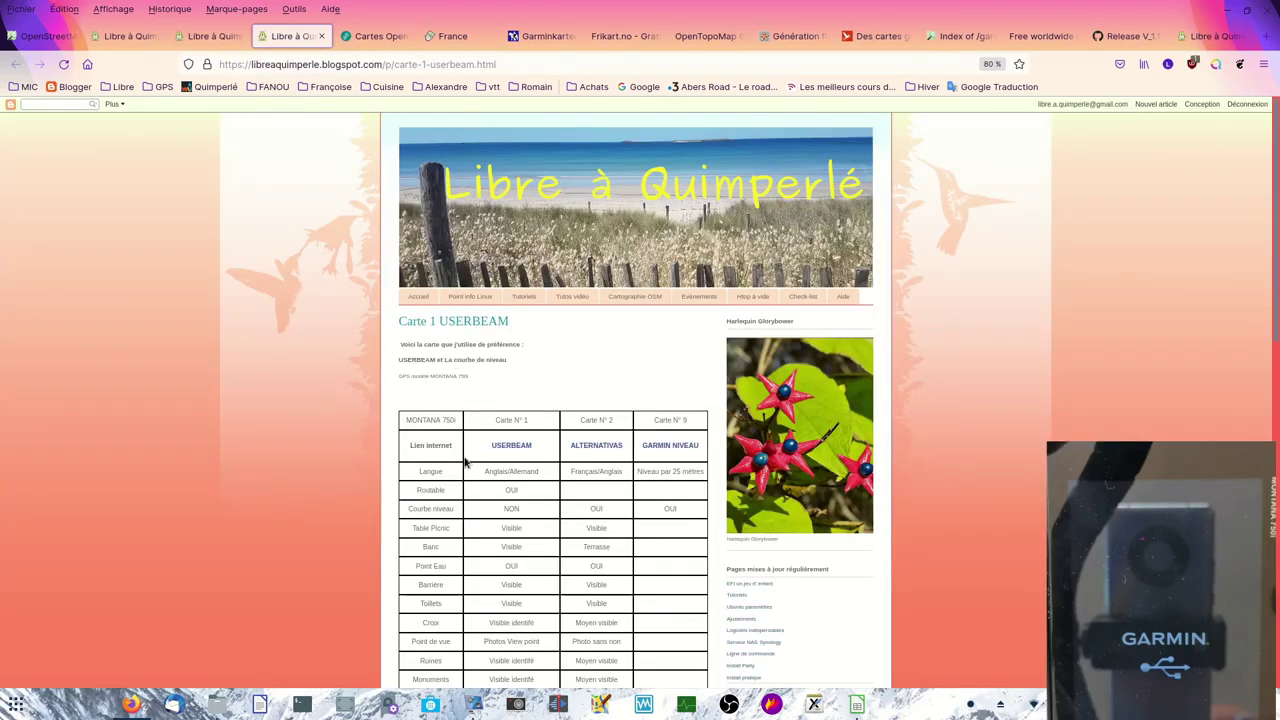
scroll(520, 400, down, 3)
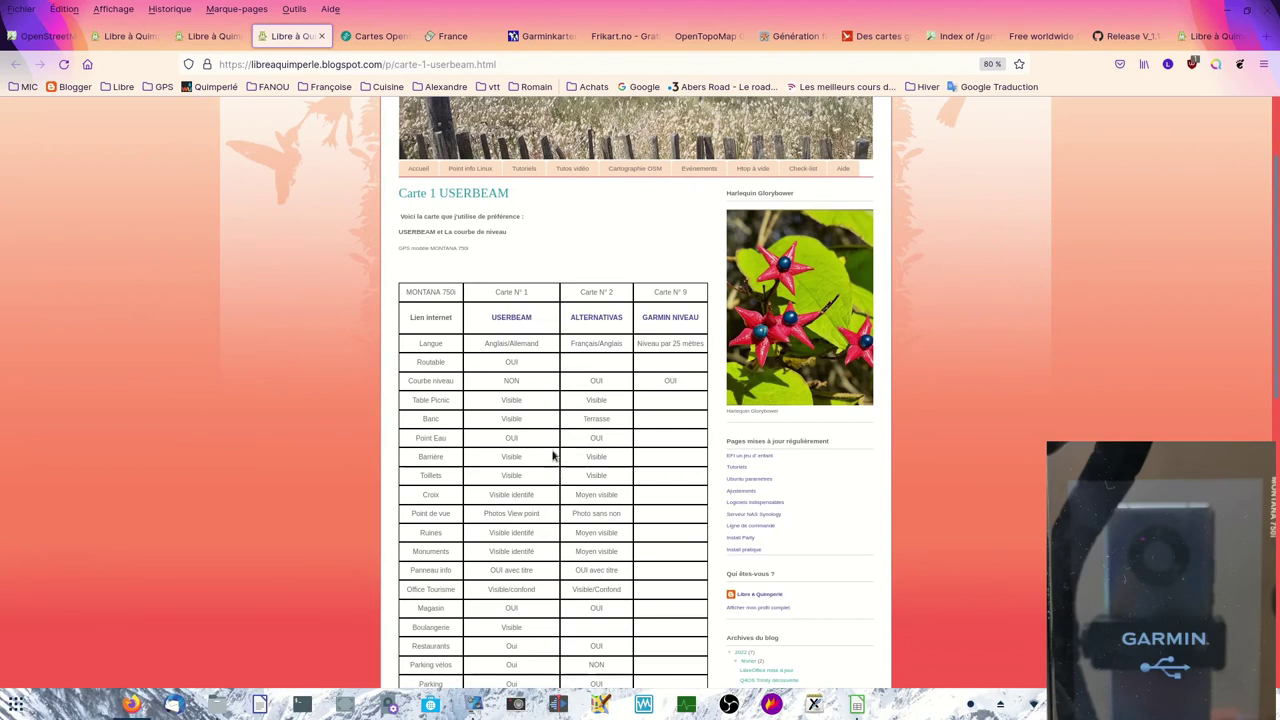
click(188, 40)
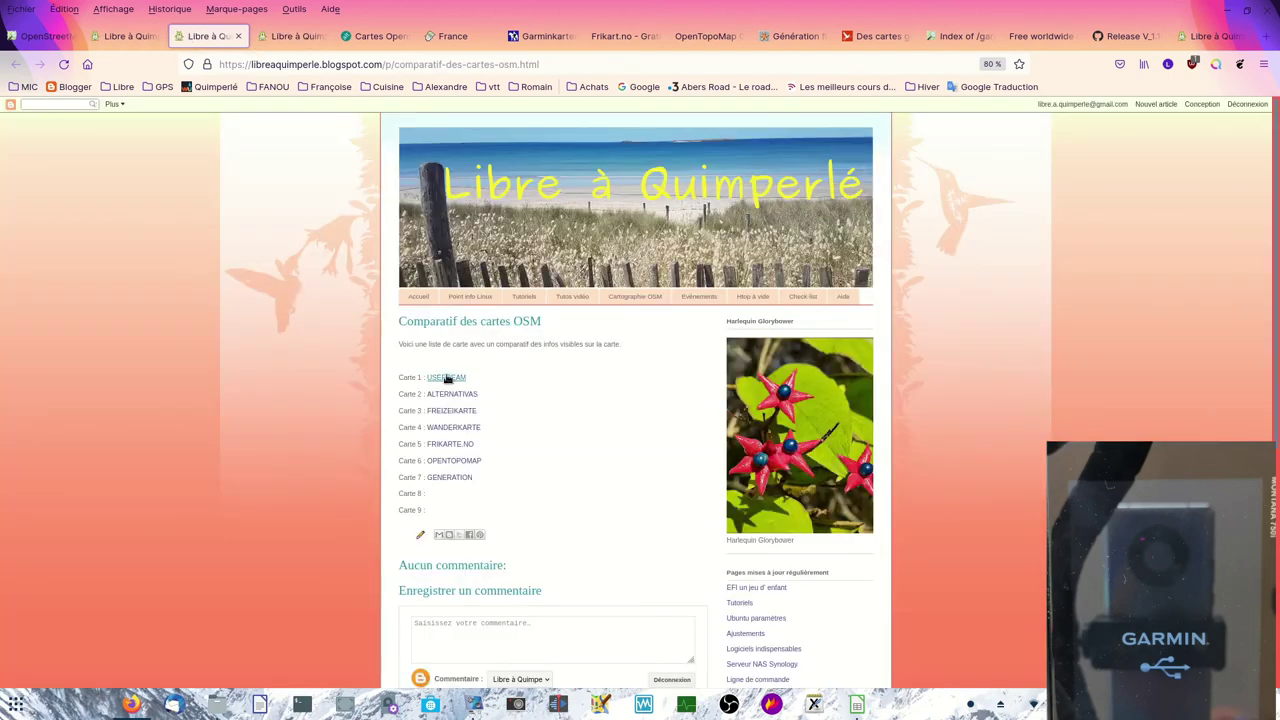
click(450, 444)
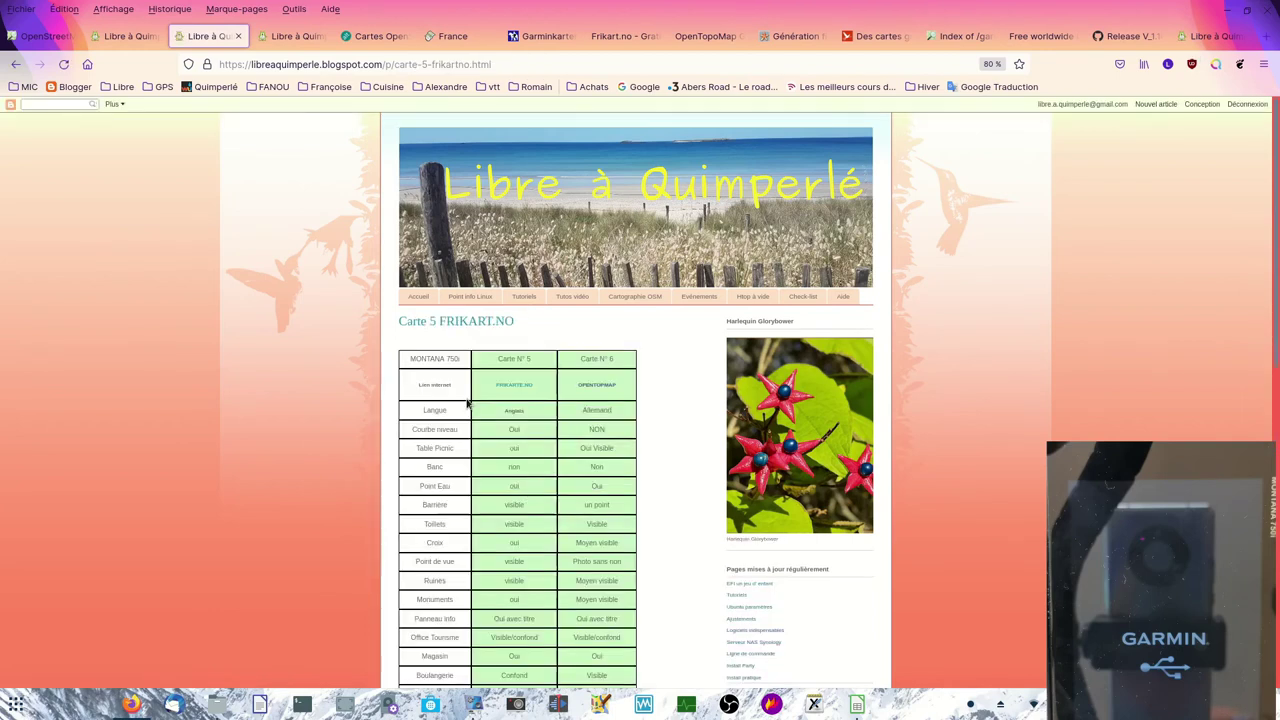
scroll(556, 453, down, 1)
scroll(556, 453, down, 1)
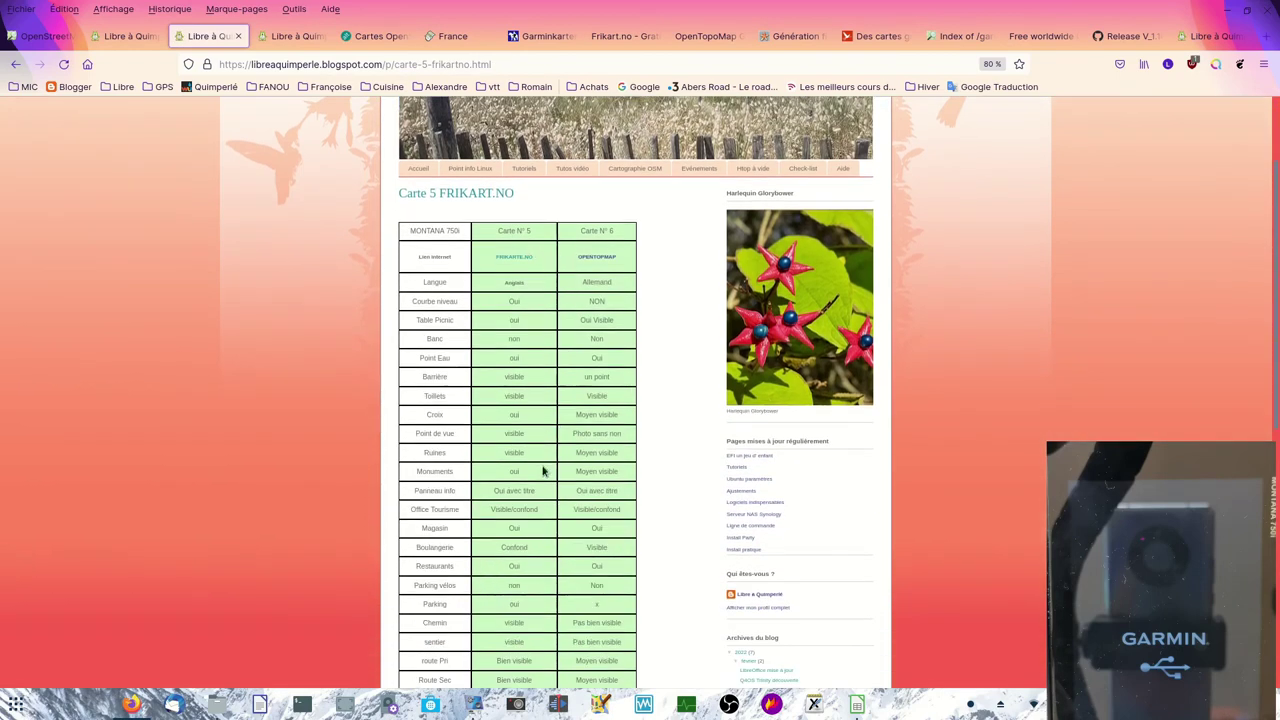
scroll(540, 480, down, 5)
scroll(533, 503, down, 1)
Return to the OpenStreetMap page and examine the paths and symbols of Montagne Sainte-Catherine beside Quai Brizeux up close.
key(ctrl+1)
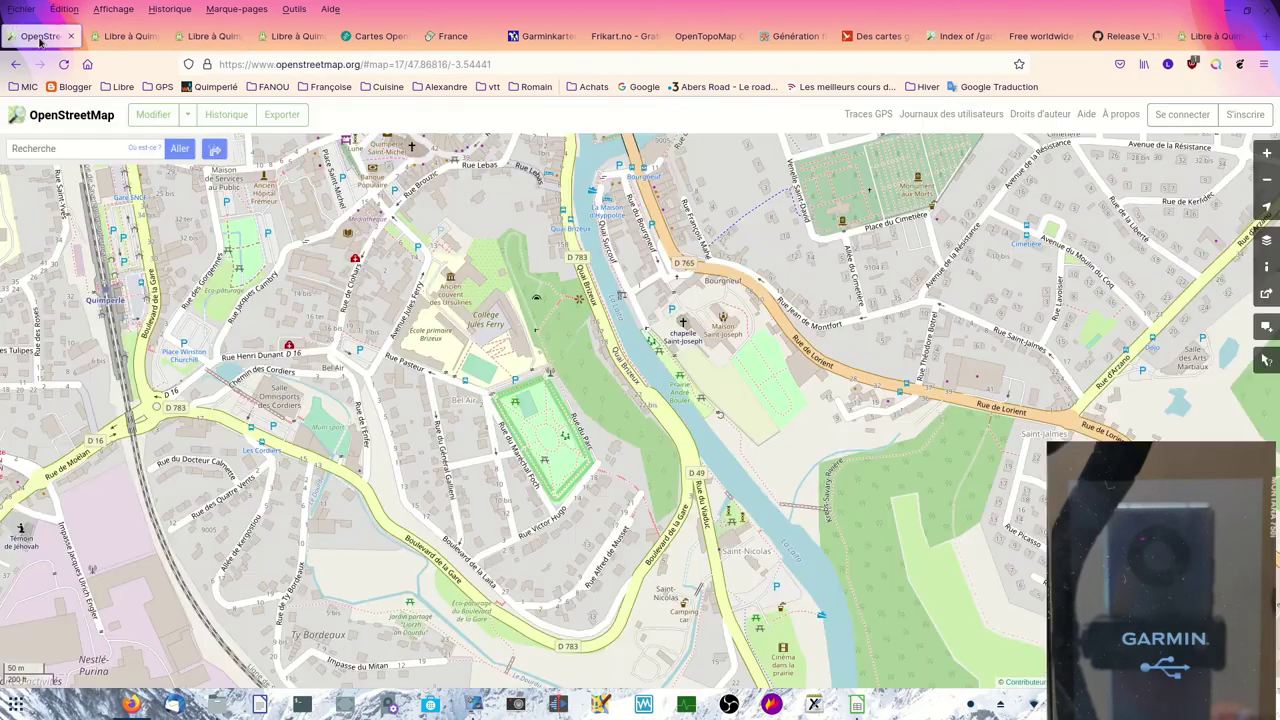
drag(626, 292, 578, 367)
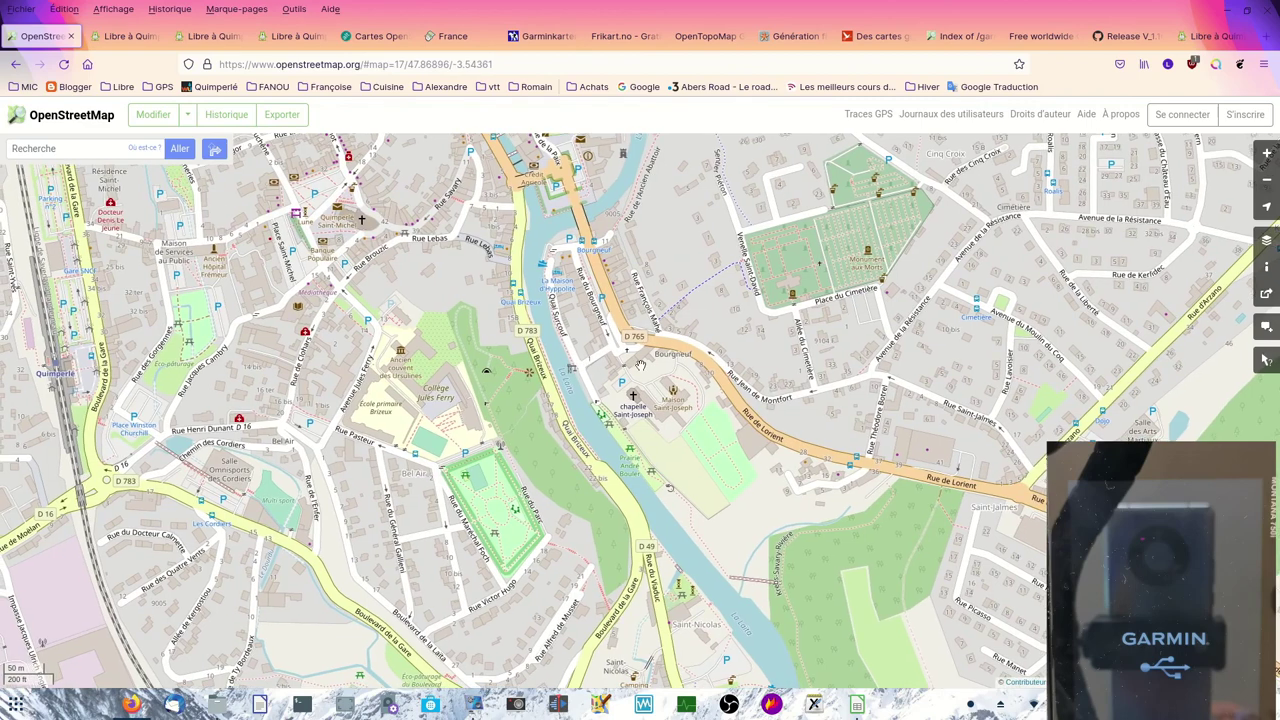
mouse_move(511, 329)
mouse_down()
mouse_move(642, 375)
mouse_move(528, 360)
mouse_move(530, 331)
mouse_up()
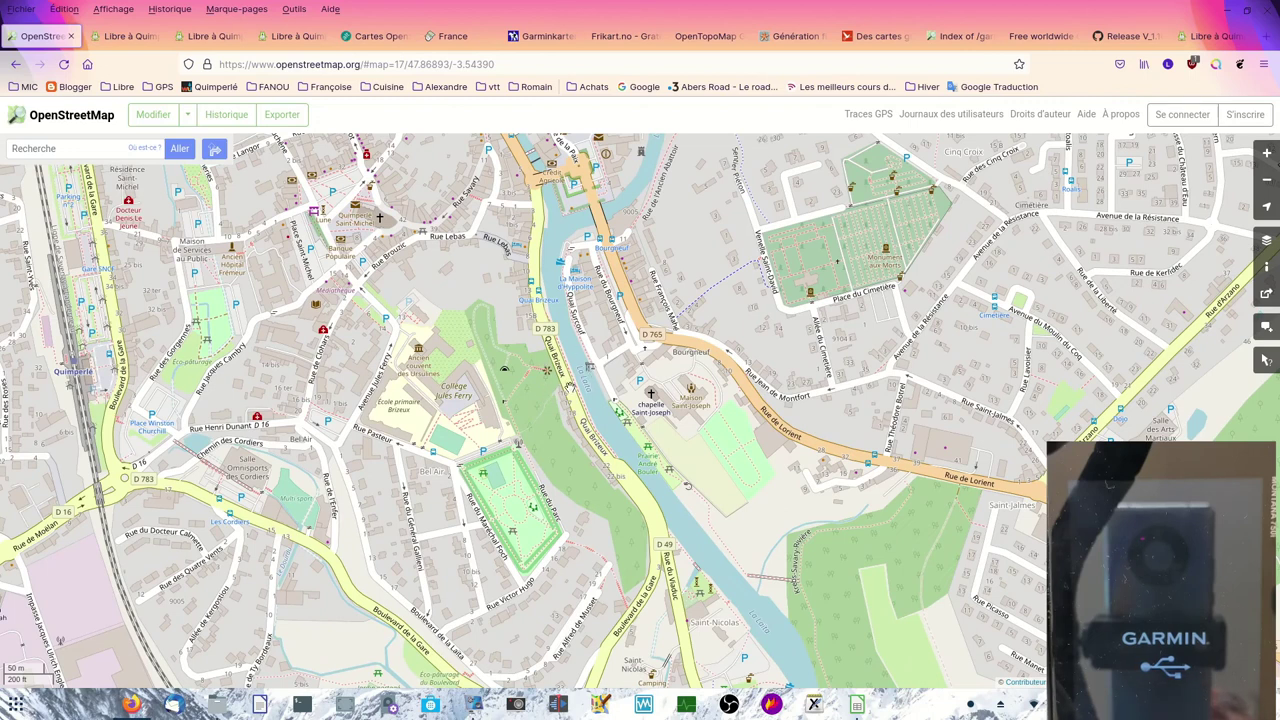
scroll(594, 372, up, 2)
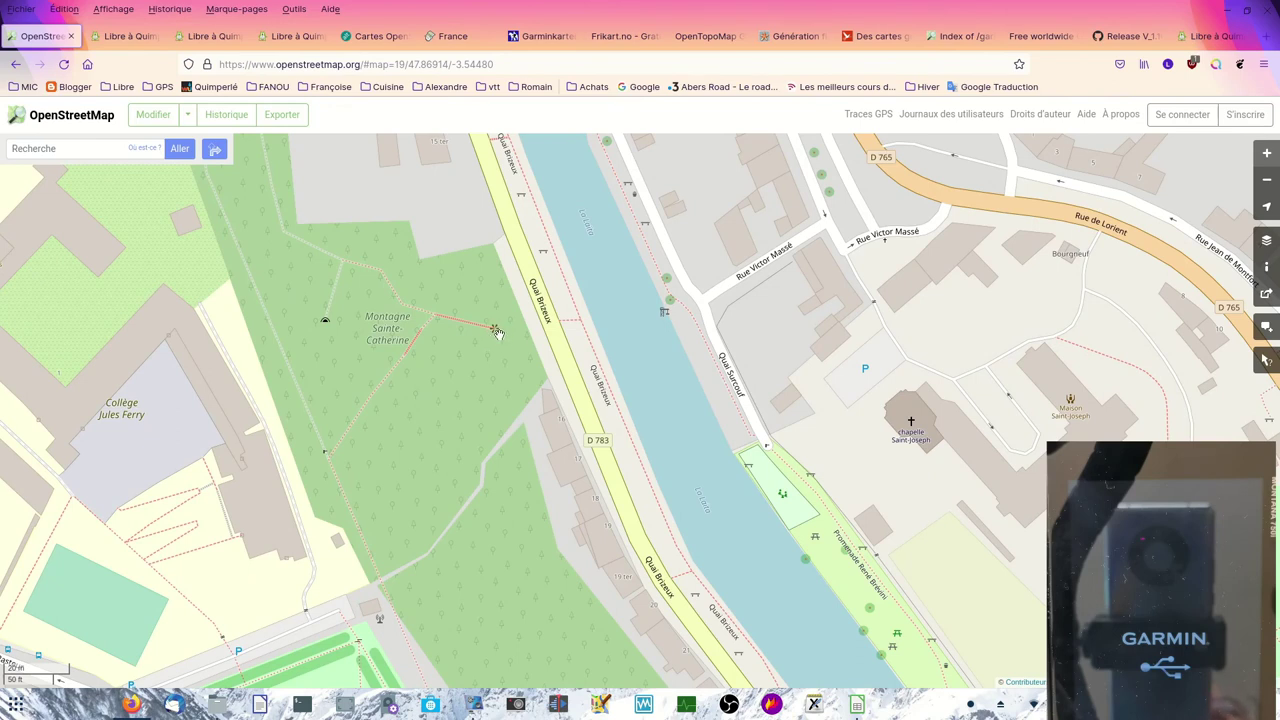
drag(494, 333, 487, 354)
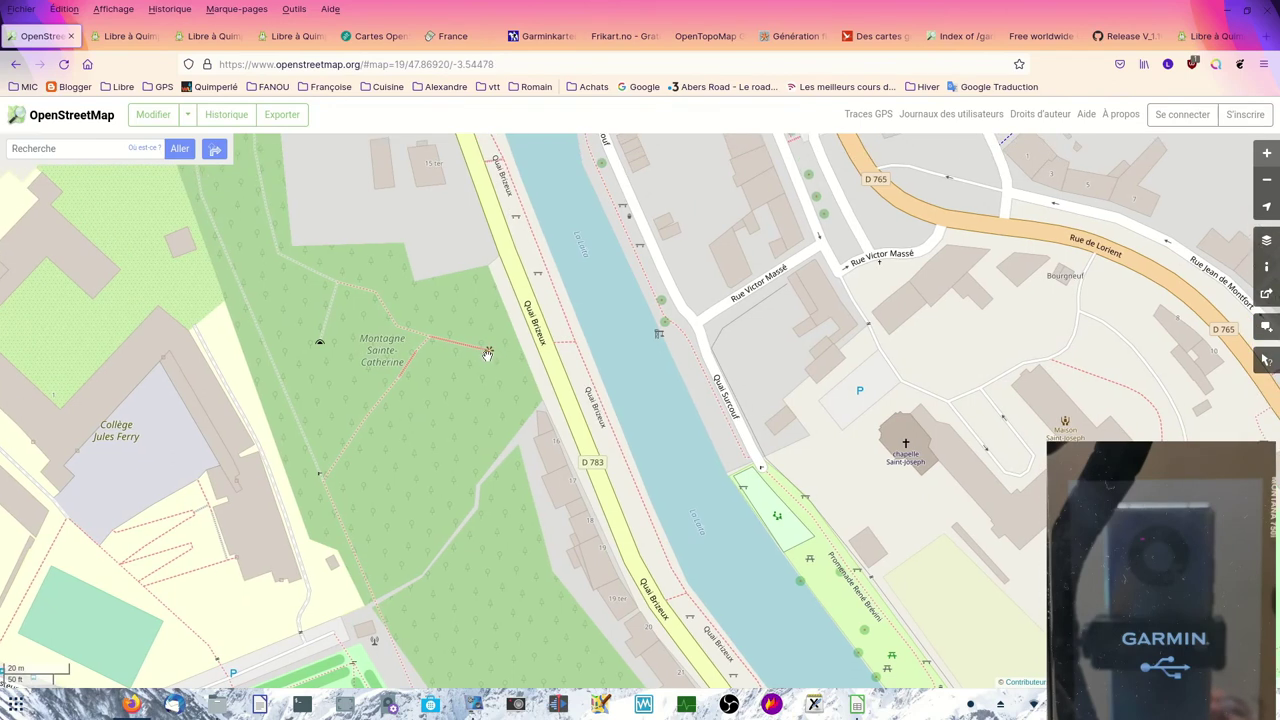